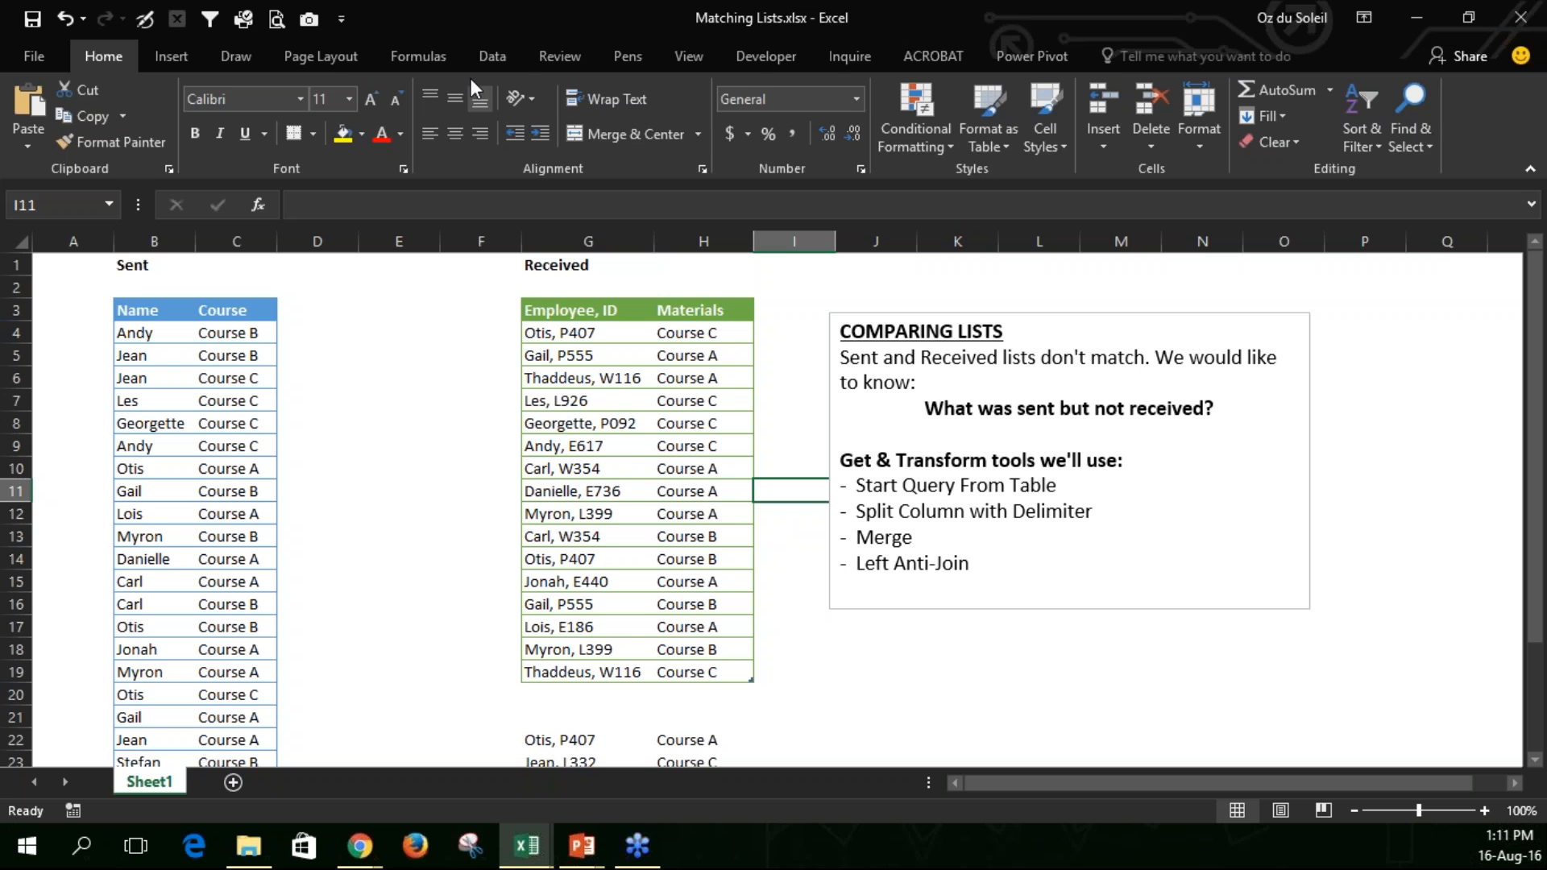
# - Start a query from the Received table
pyautogui.click(492, 56)
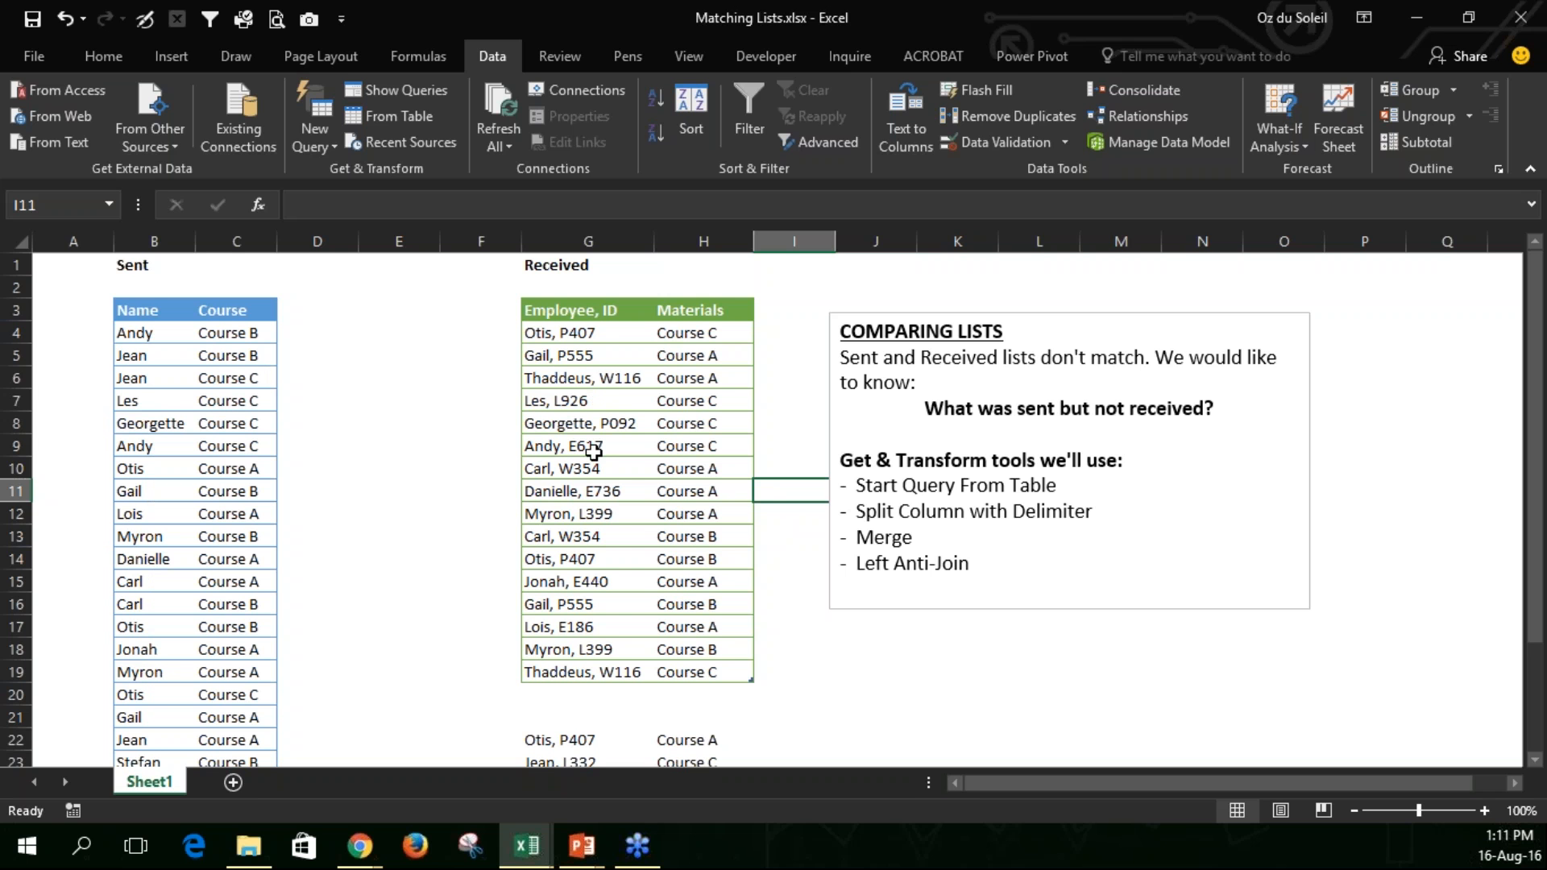
pyautogui.click(601, 352)
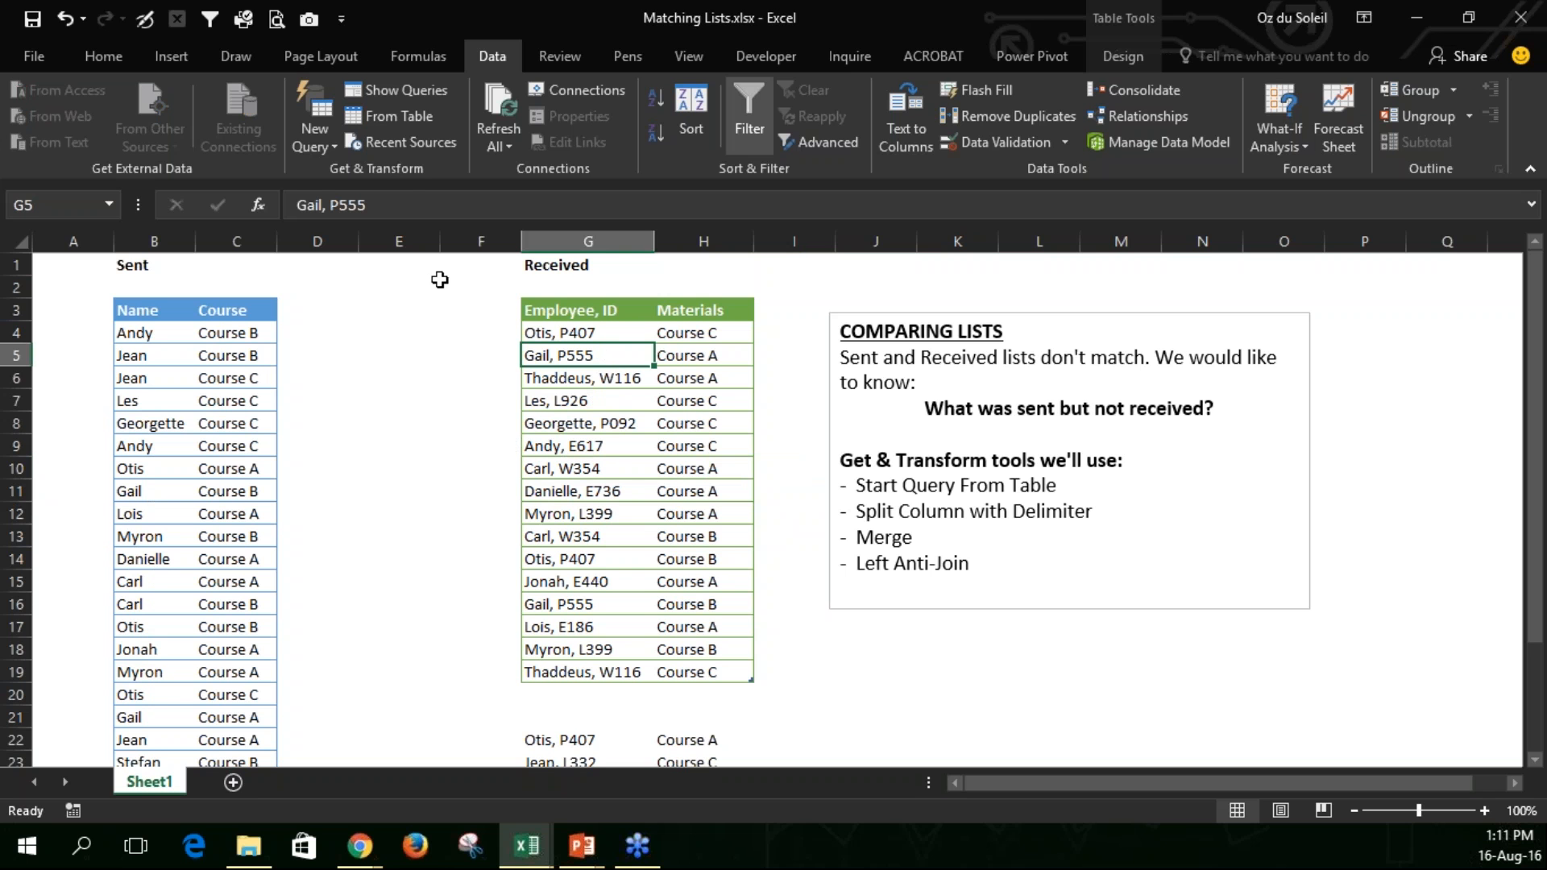
pyautogui.click(394, 115)
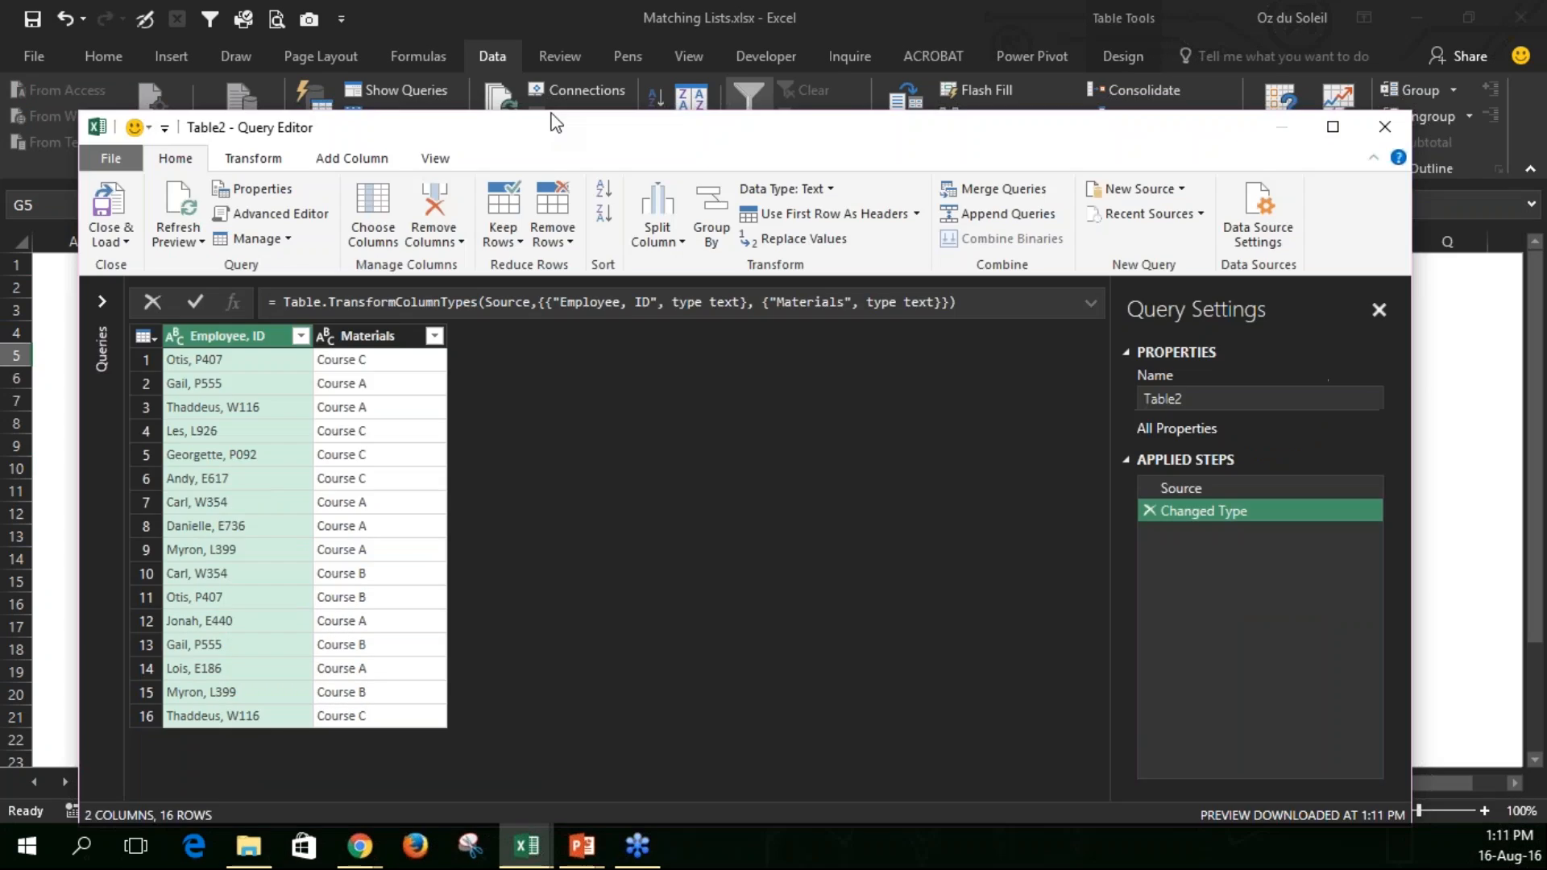
pyautogui.moveTo(556, 123); pyautogui.dragTo(588, 51)
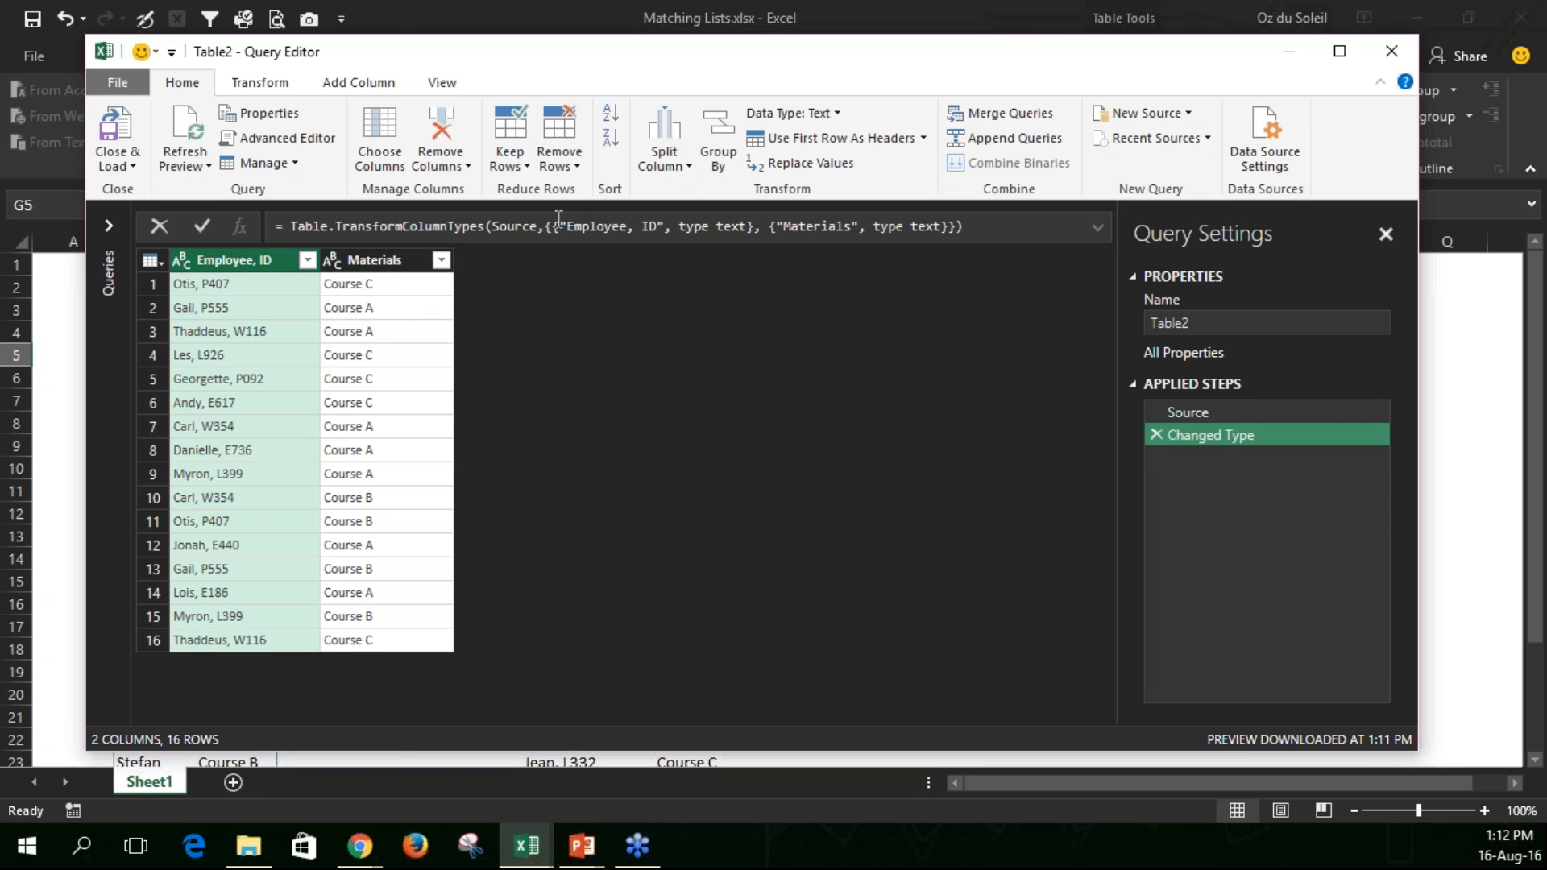
# - Split the Employee, ID column at each comma and remove the resulting Employee, ID.2 column
pyautogui.click(686, 166)
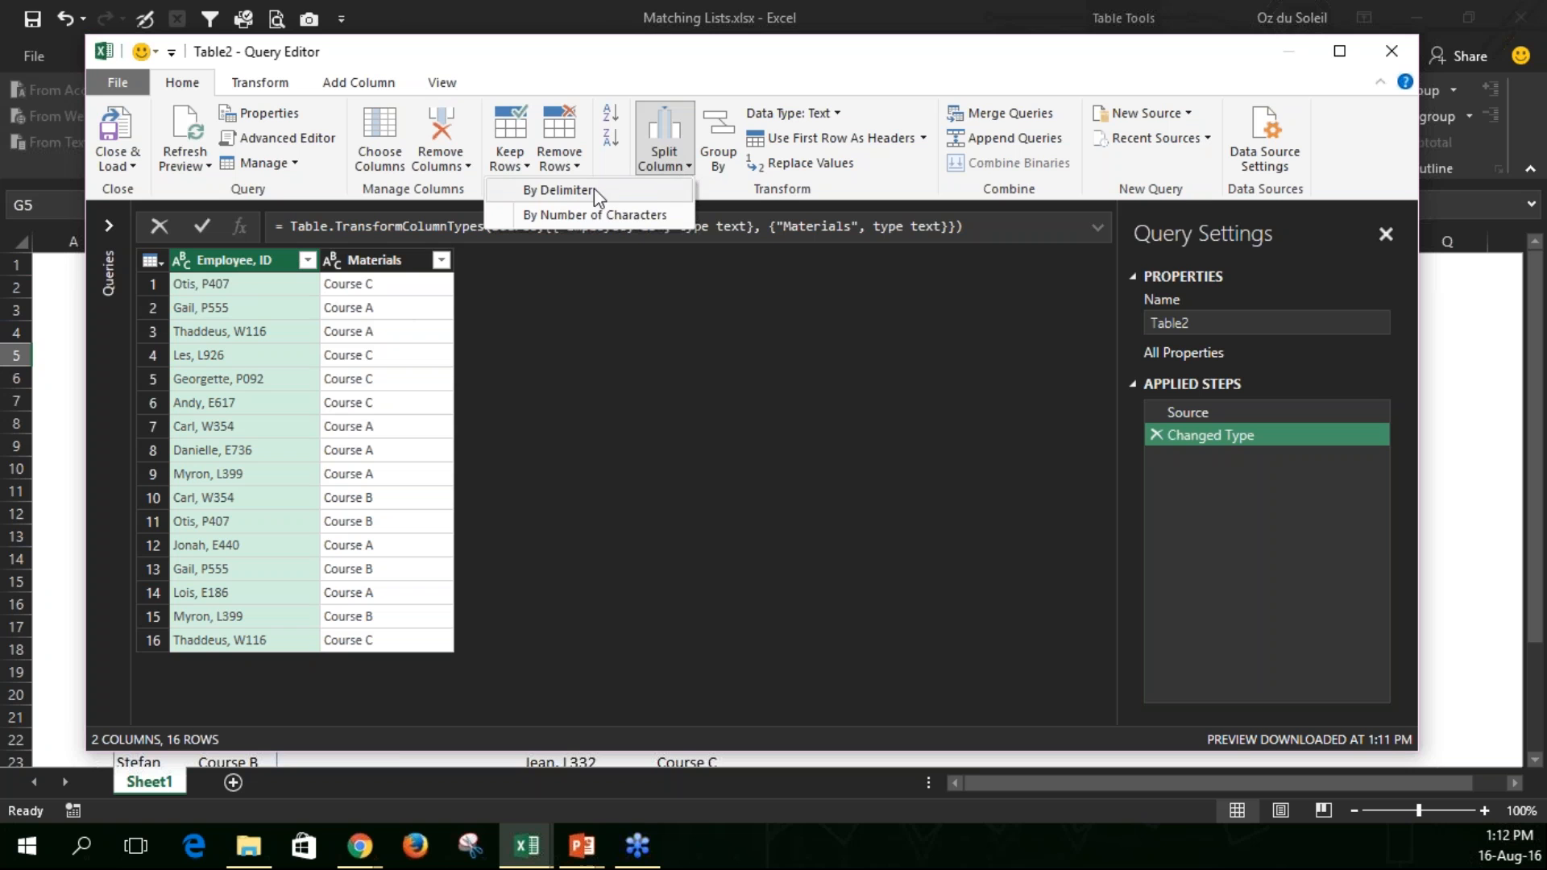
pyautogui.click(567, 191)
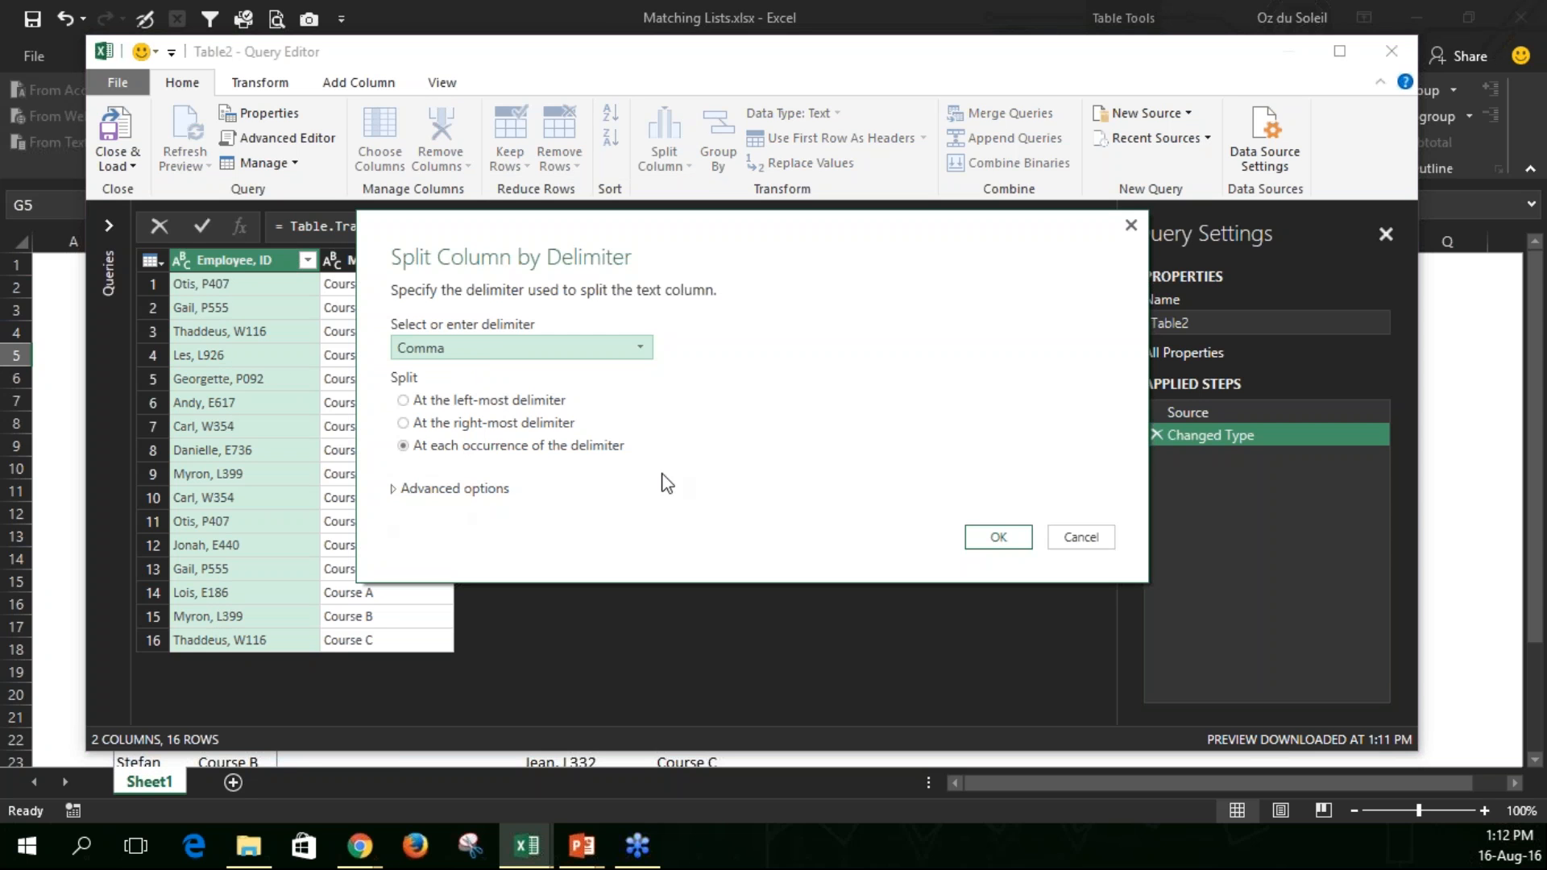
pyautogui.click(990, 538)
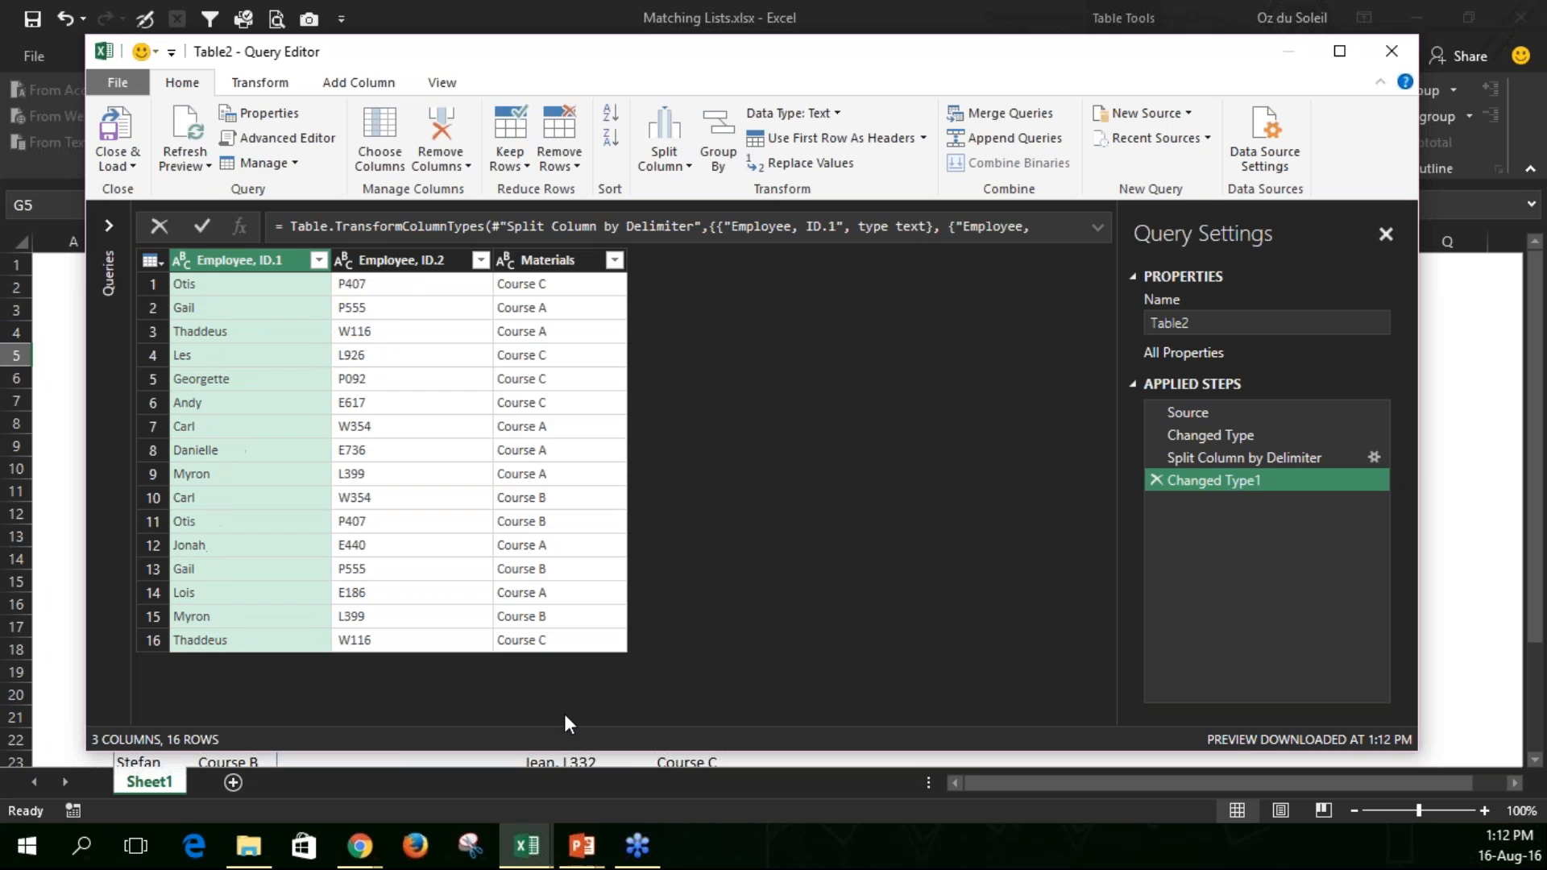
pyautogui.rightClick(403, 267)
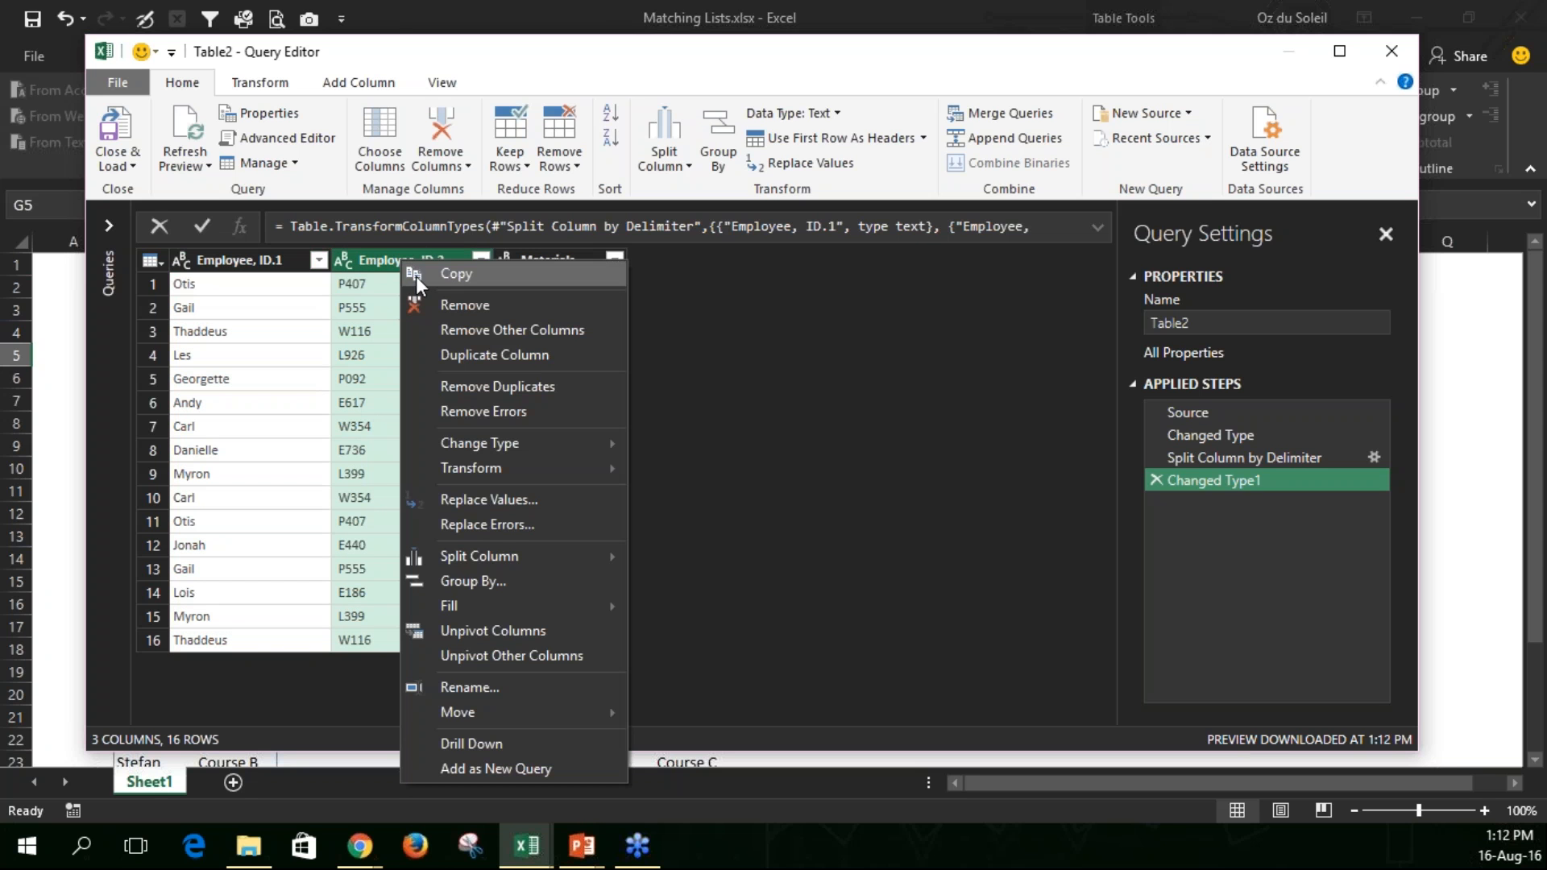
pyautogui.click(457, 308)
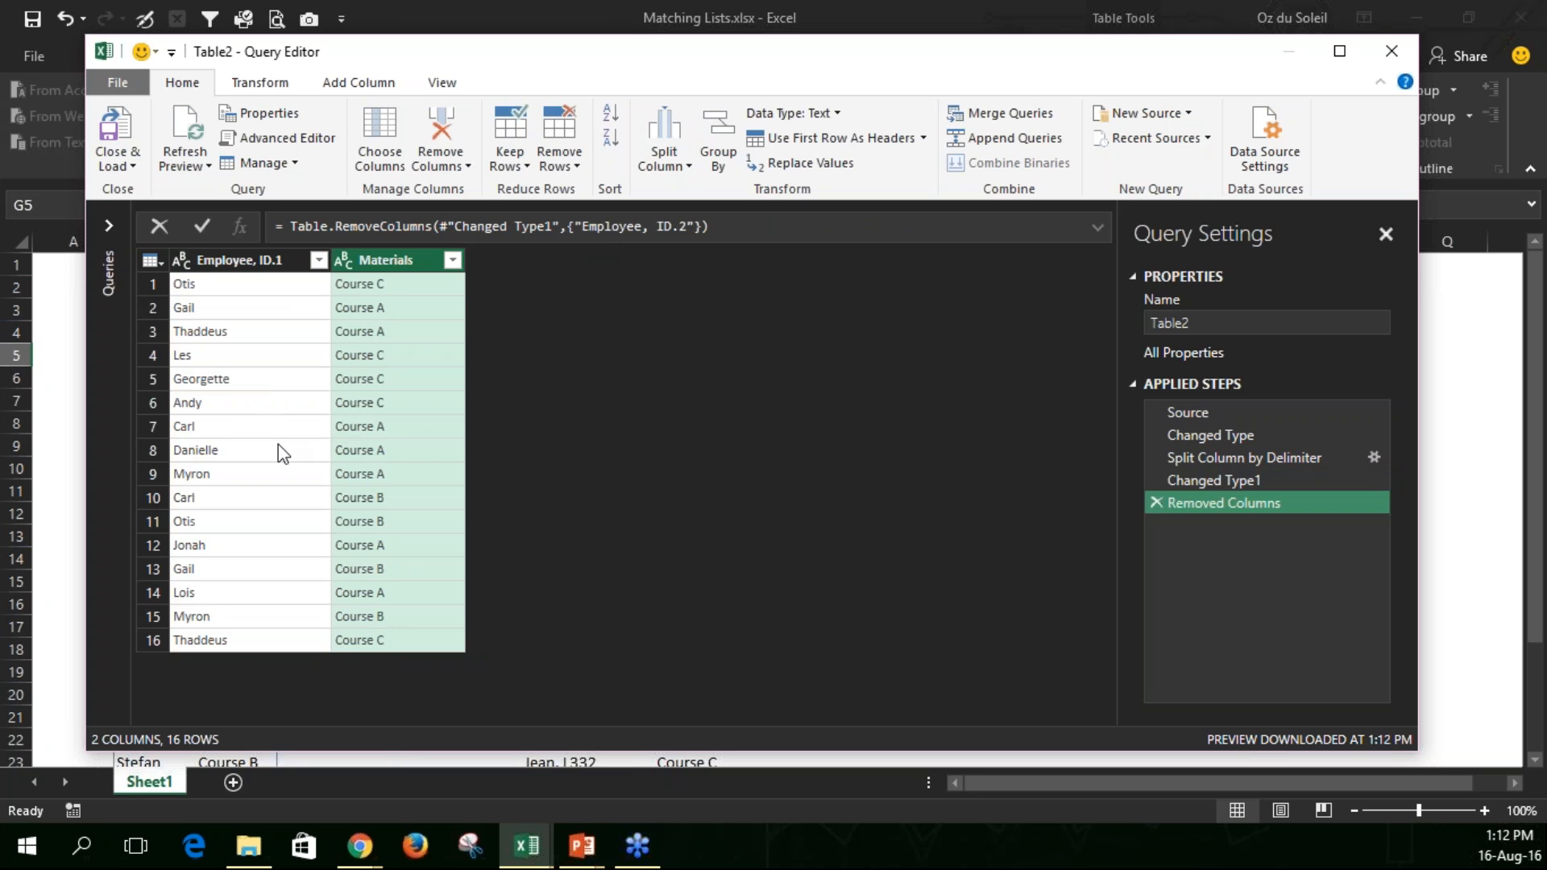
# - Rename the query made from the Received table as Names
pyautogui.click(1166, 323)
pyautogui.doubleClick(1166, 325)
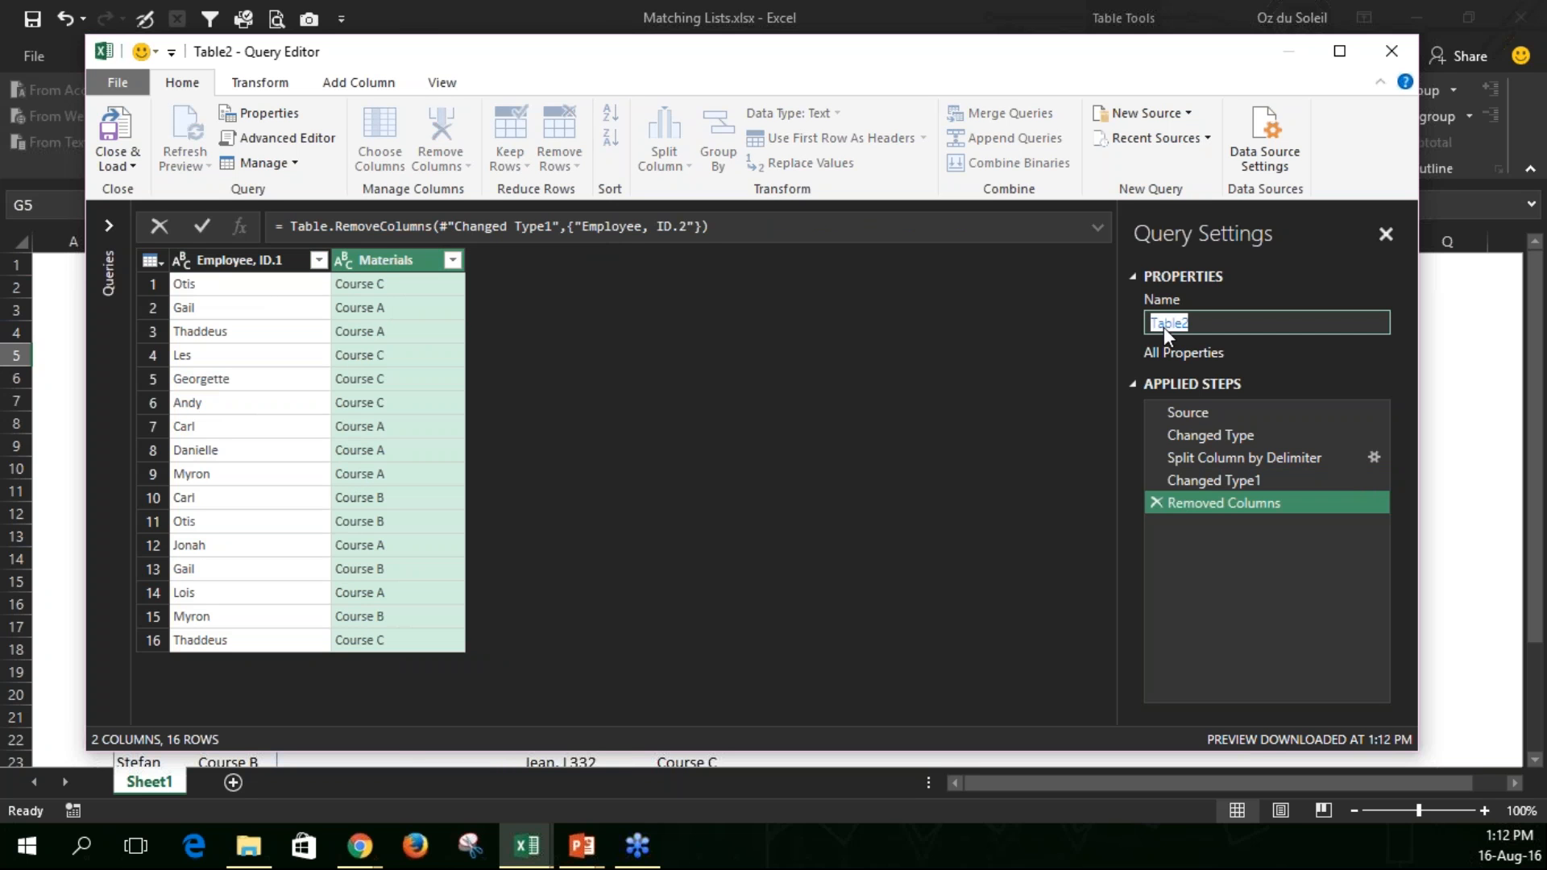
pyautogui.write('NAmes')
pyautogui.press('Left')
pyautogui.press('Left')
pyautogui.press('Left')
pyautogui.press('BackSpace')
pyautogui.write('a')
pyautogui.press('Return')
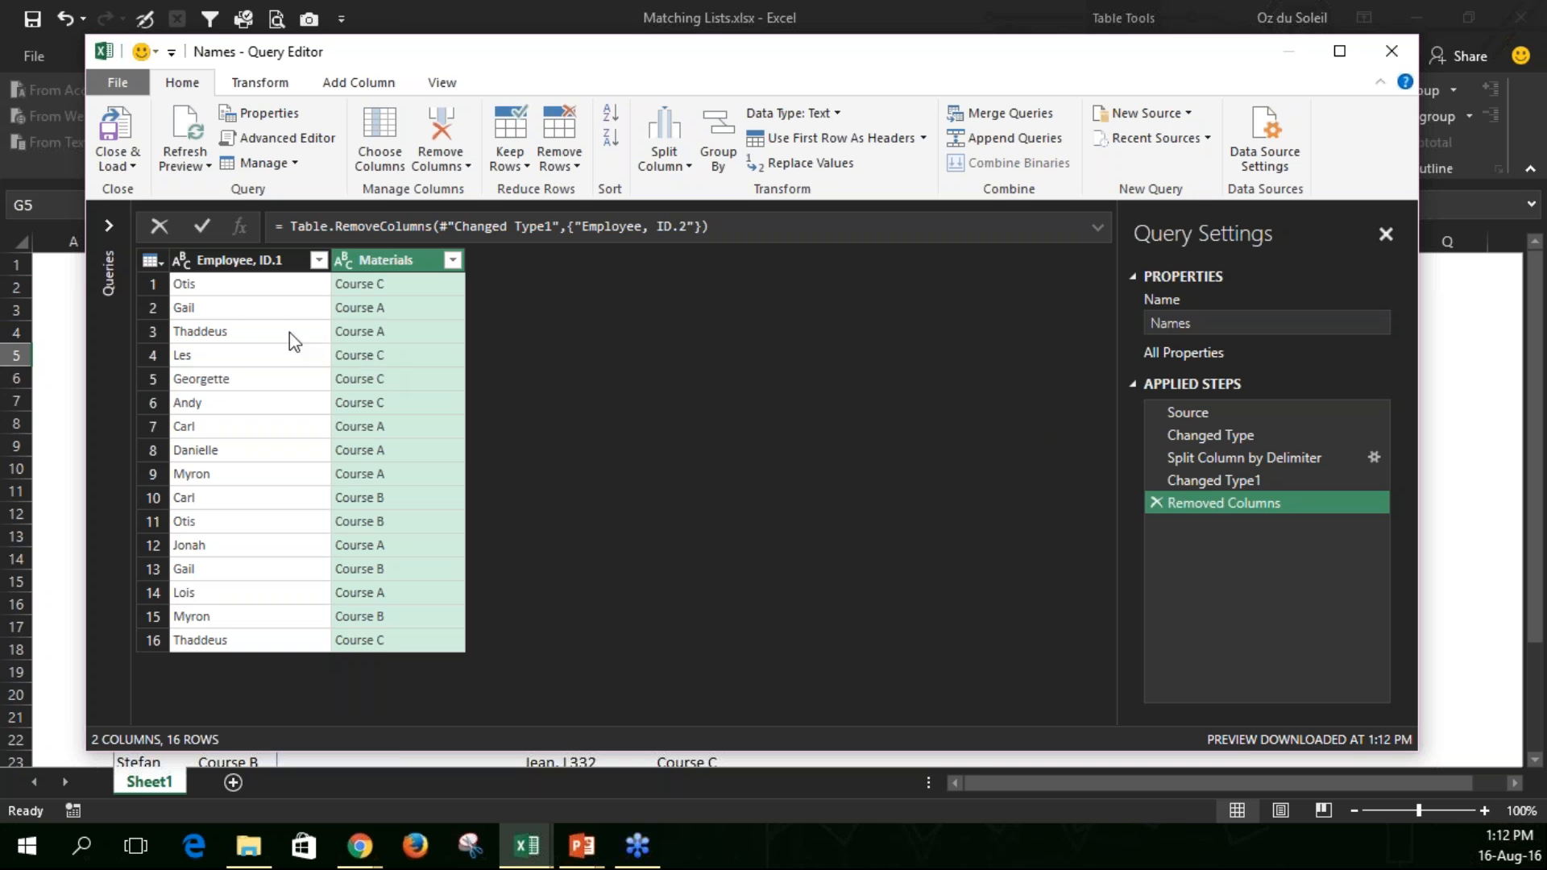
# - Close the Names query and load it to the workbook as a connection only
pyautogui.click(119, 166)
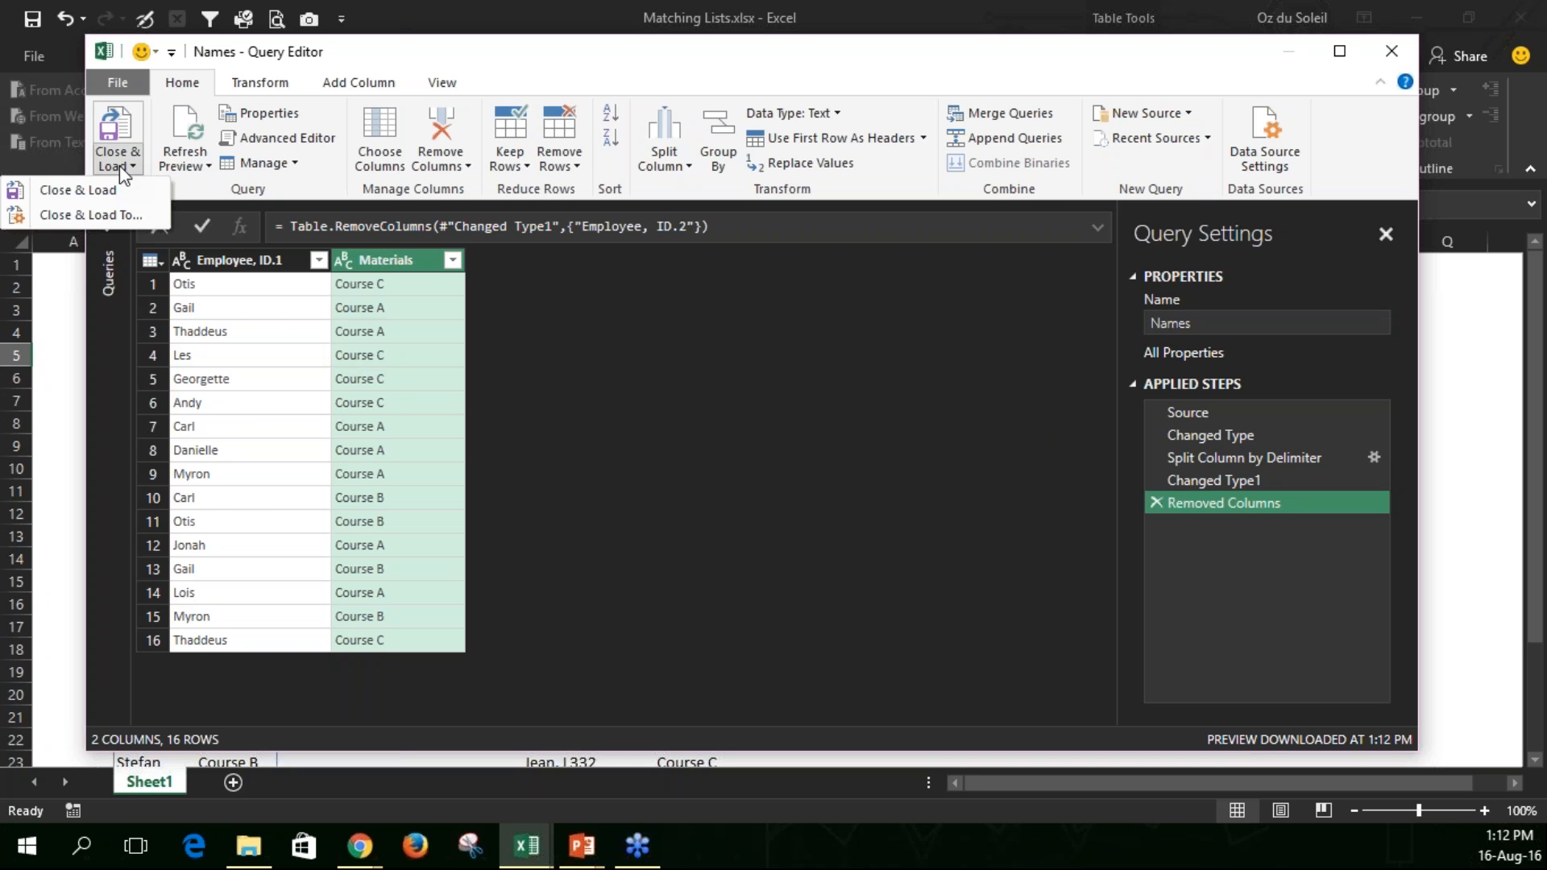
pyautogui.click(101, 213)
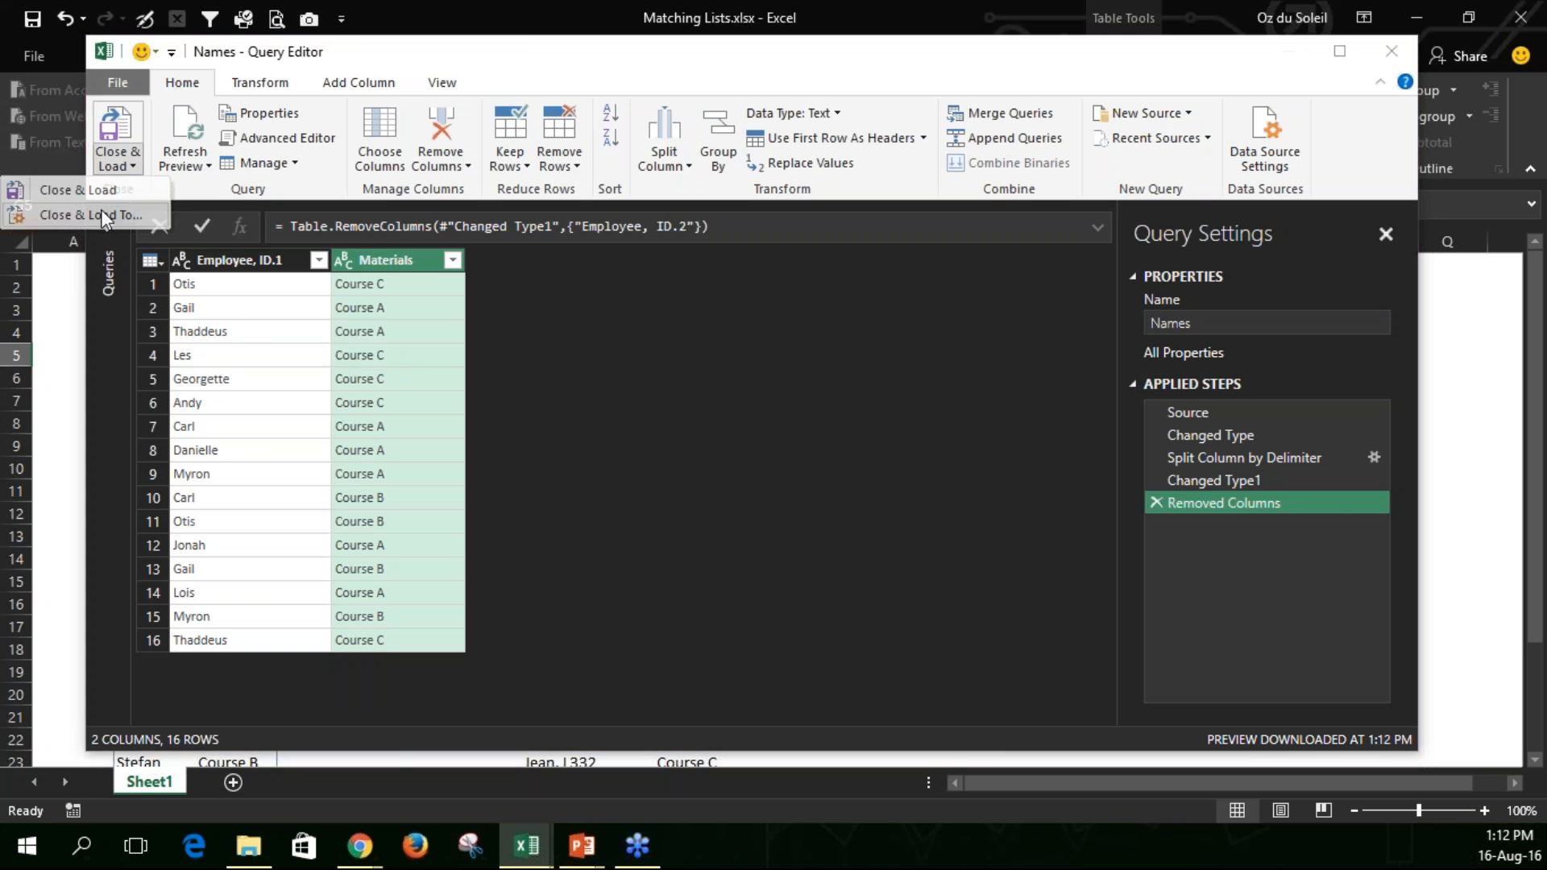
pyautogui.click(612, 348)
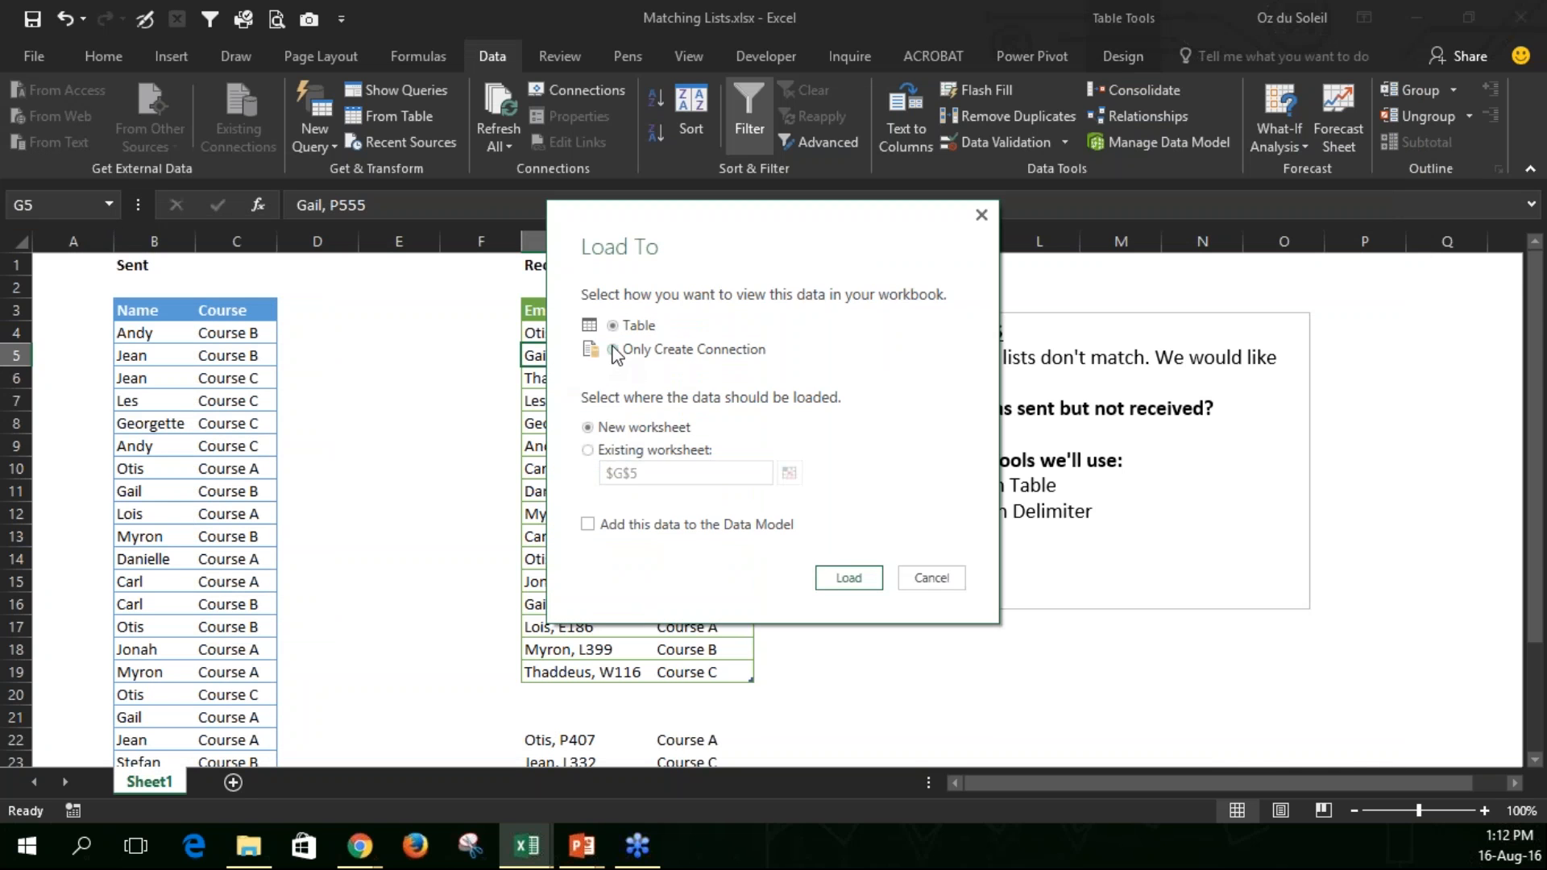
pyautogui.click(848, 578)
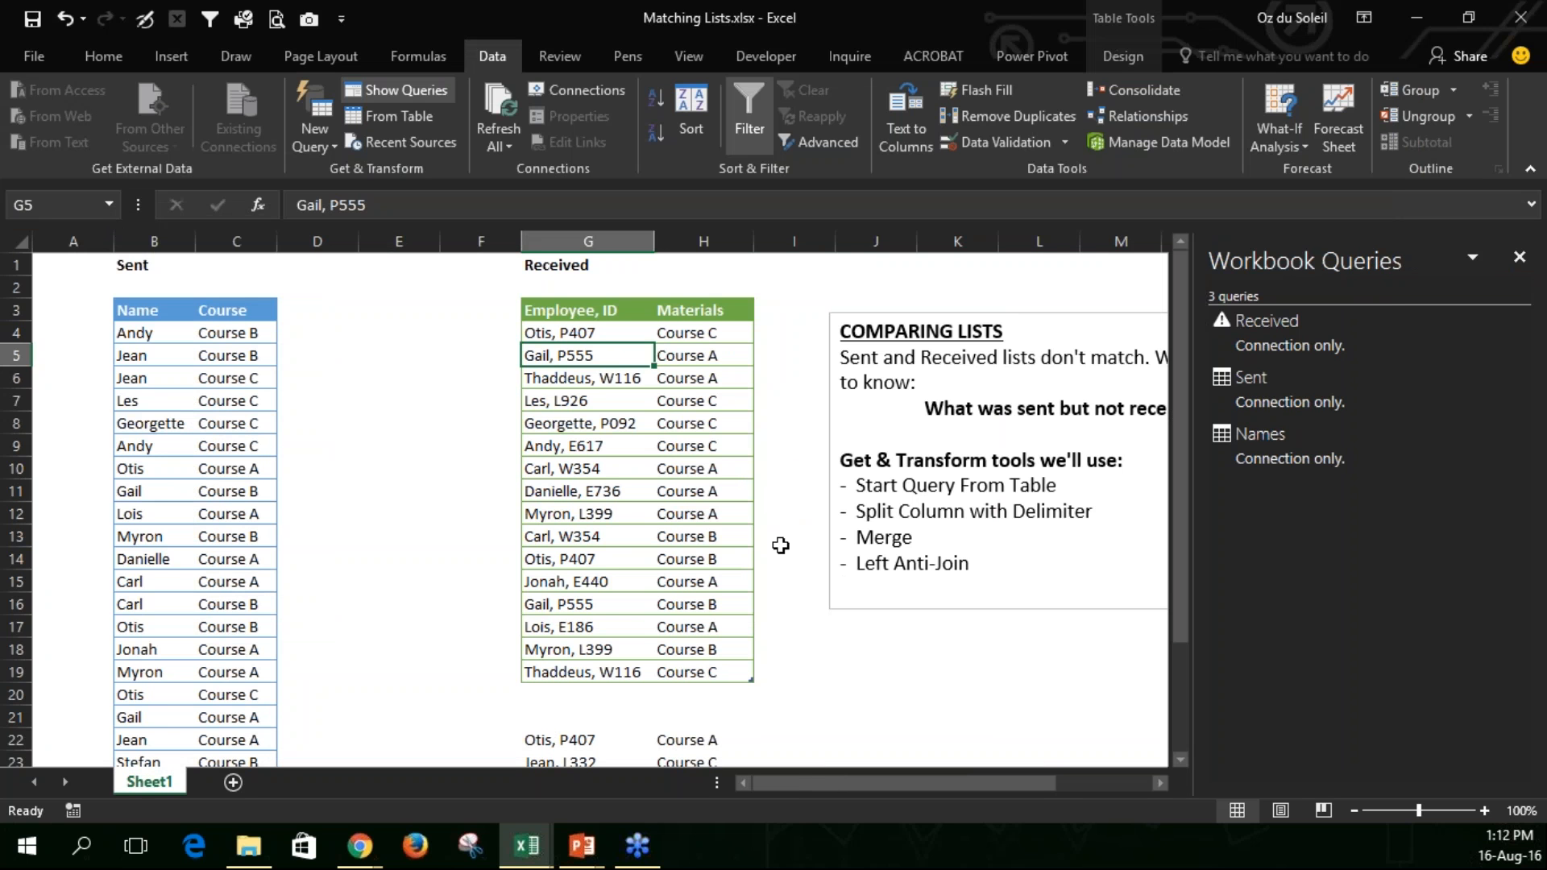
# - Start a query from the Sent table and name it Sent1
pyautogui.click(177, 416)
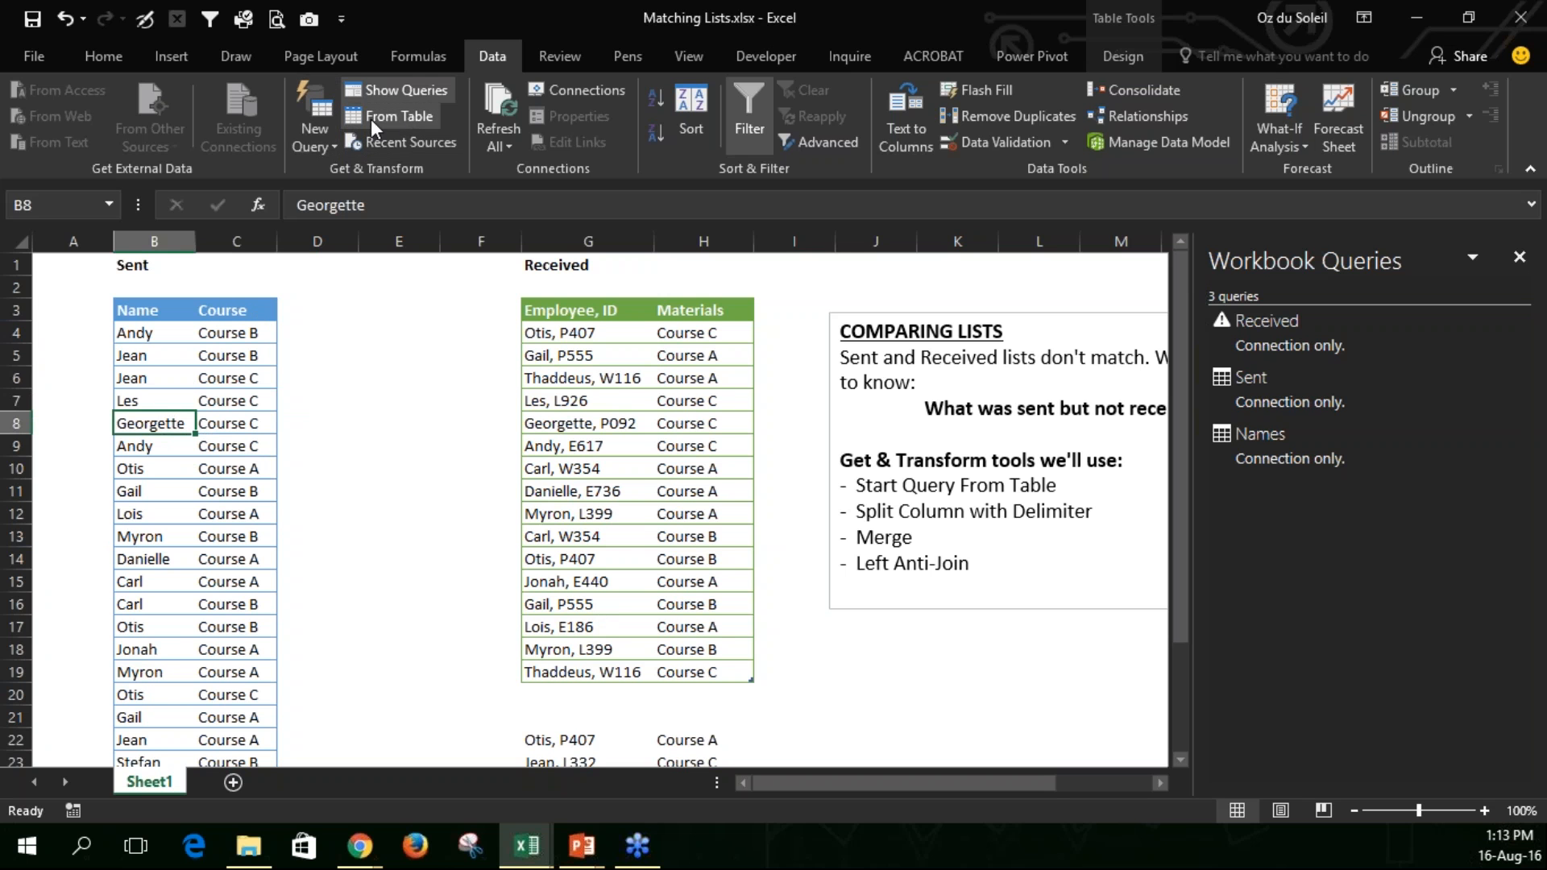
pyautogui.click(401, 116)
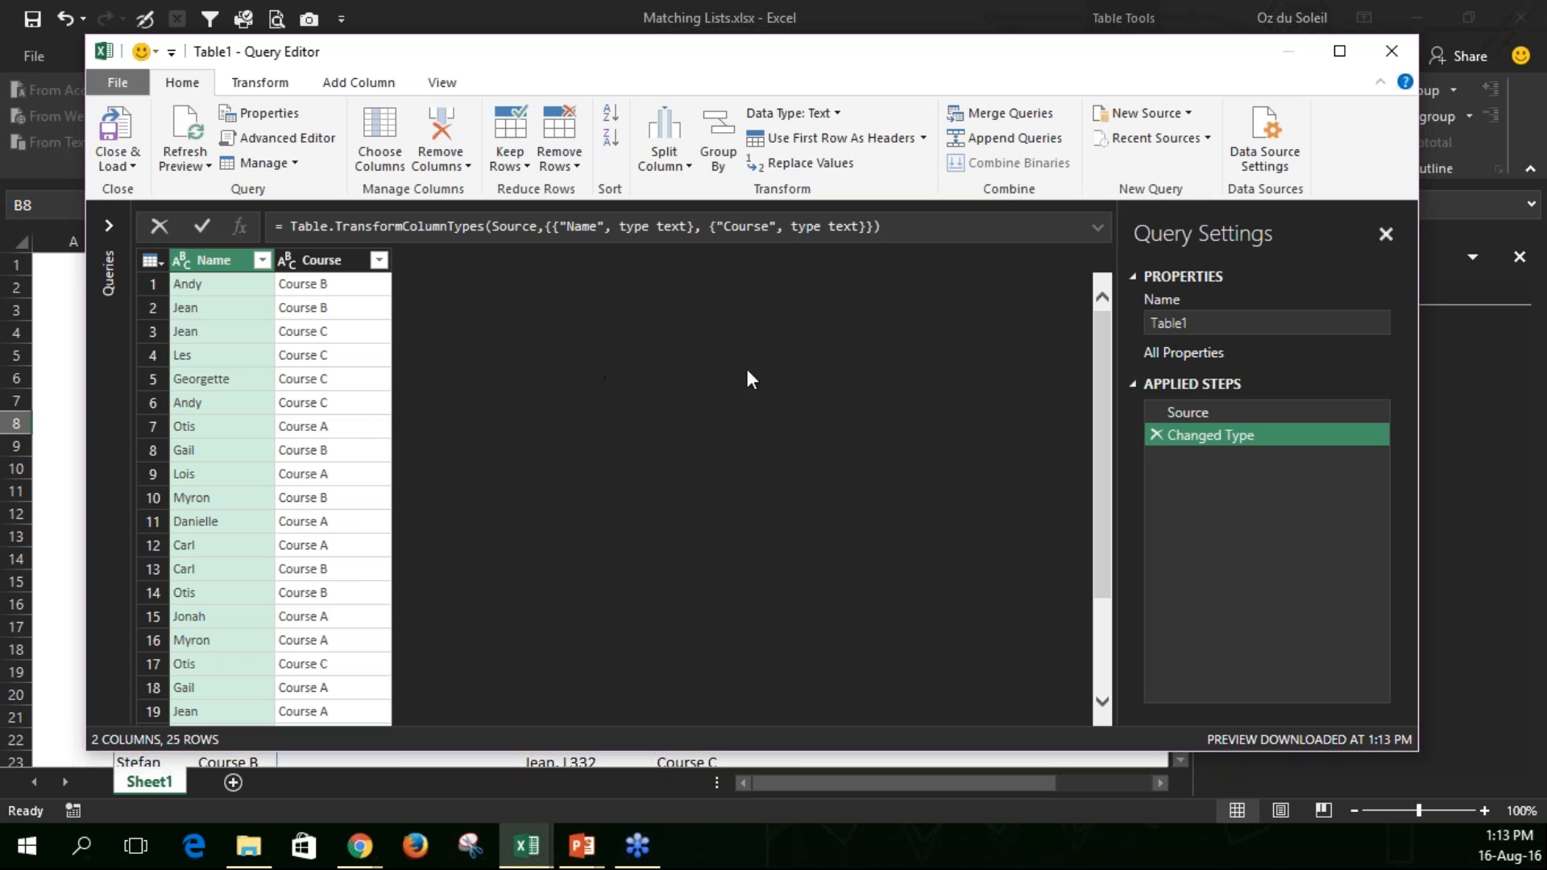
pyautogui.click(1161, 323)
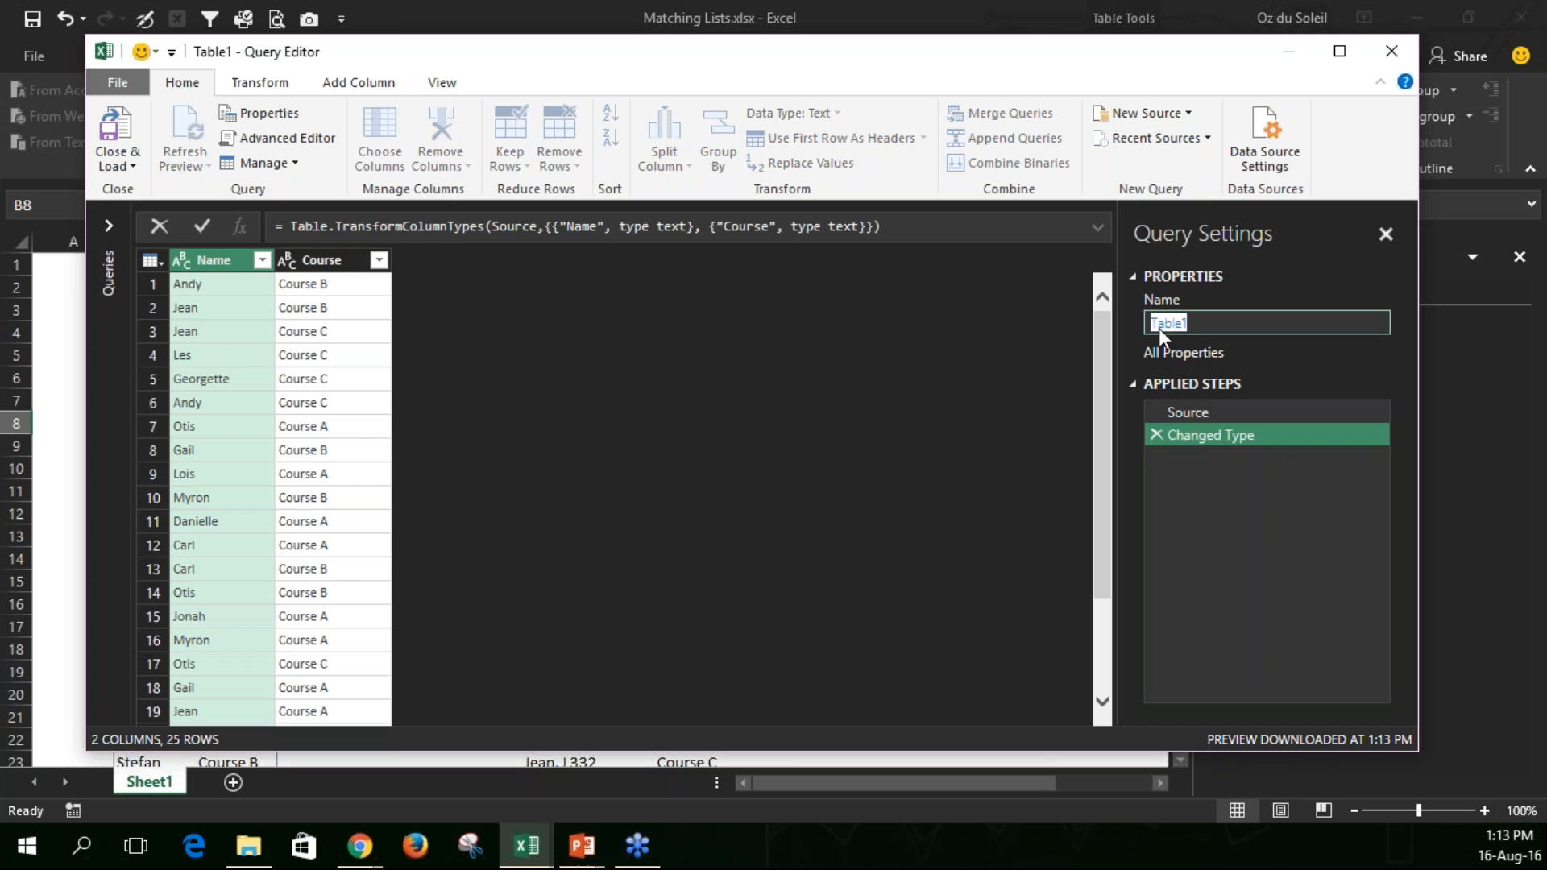
pyautogui.write('Sent1')
pyautogui.press('Return')
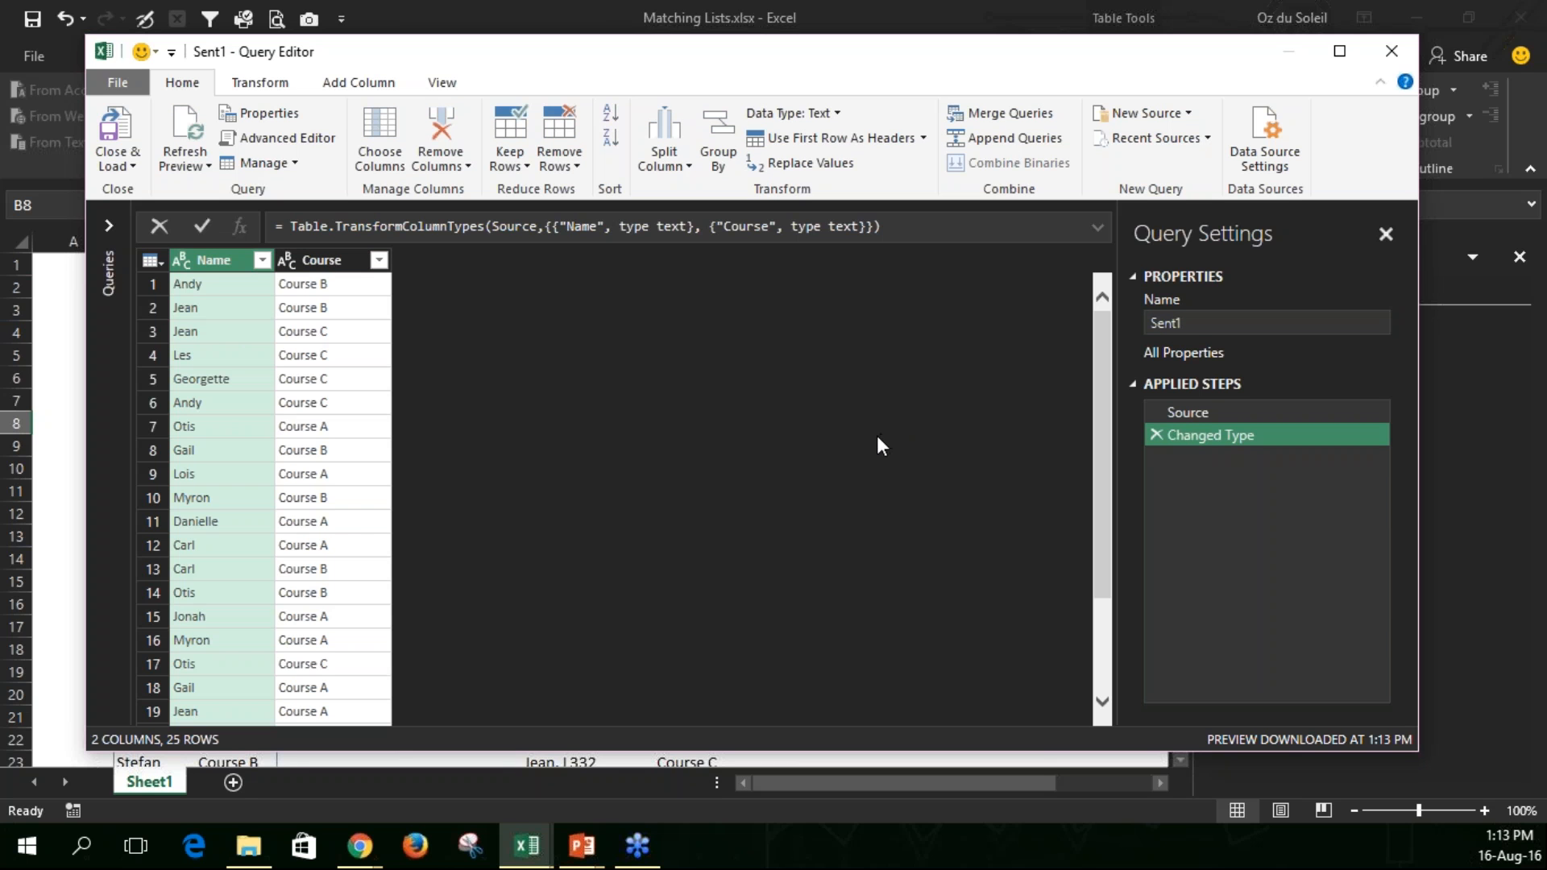
# - Close the Sent1 query and load it to the workbook as a connection only
pyautogui.click(118, 165)
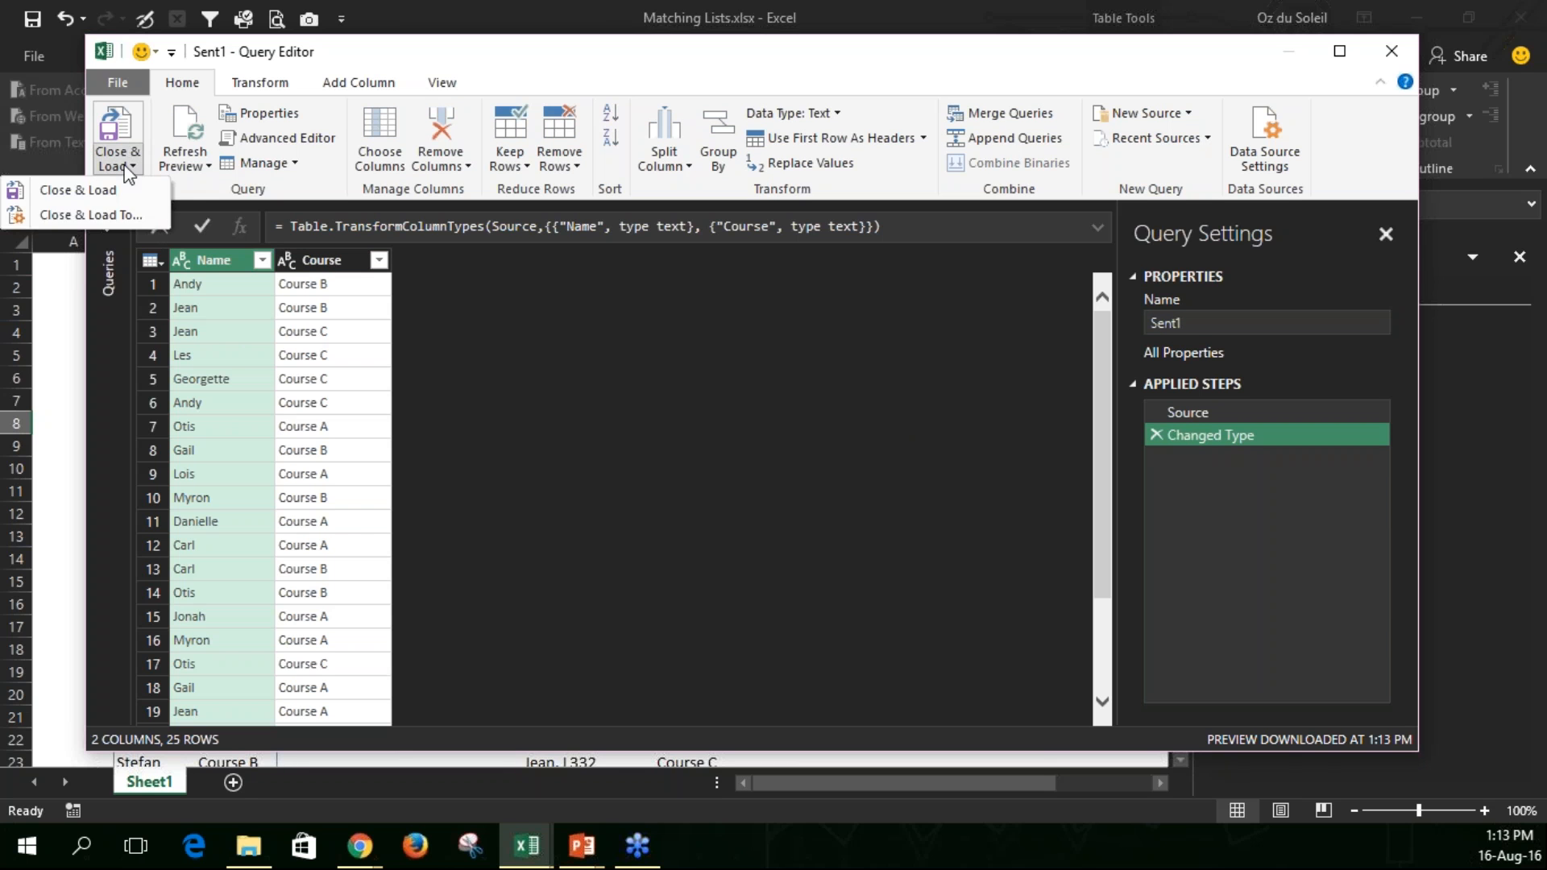
pyautogui.click(103, 215)
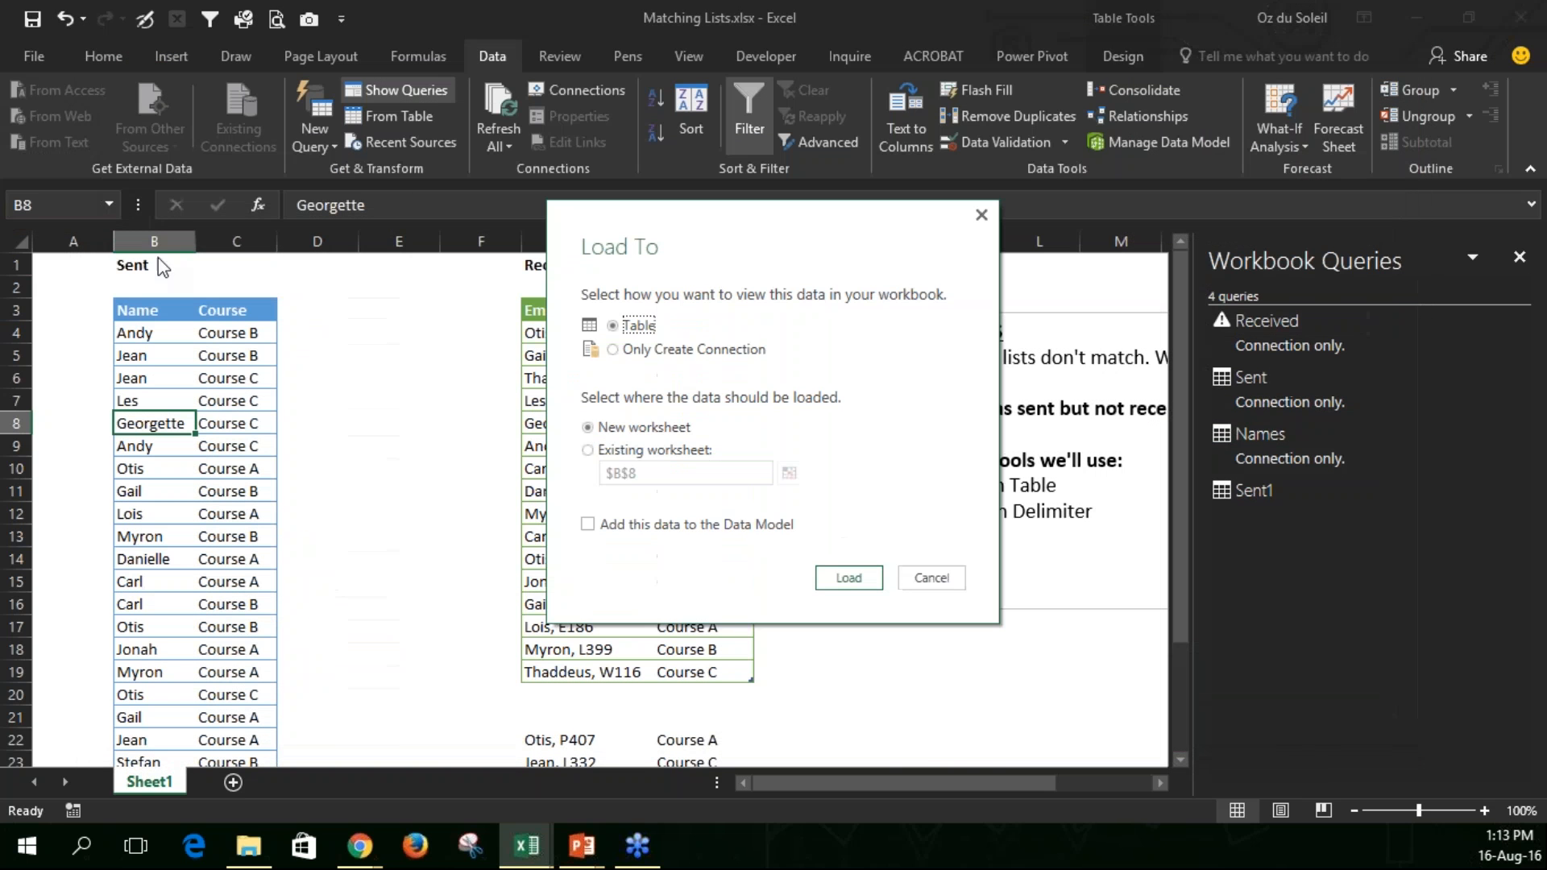
pyautogui.click(625, 353)
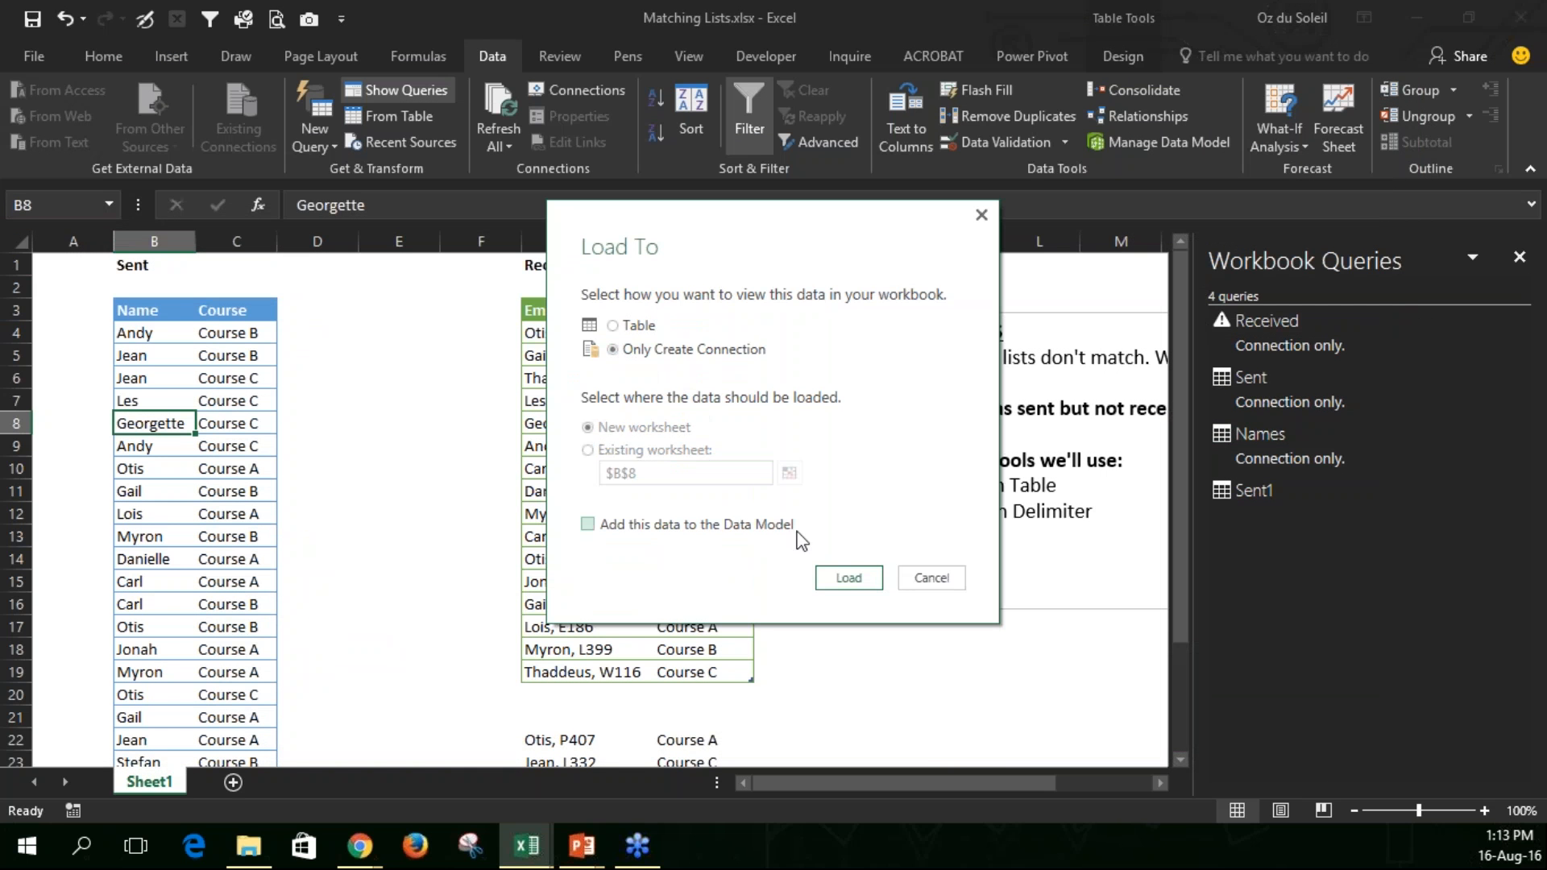
pyautogui.click(830, 589)
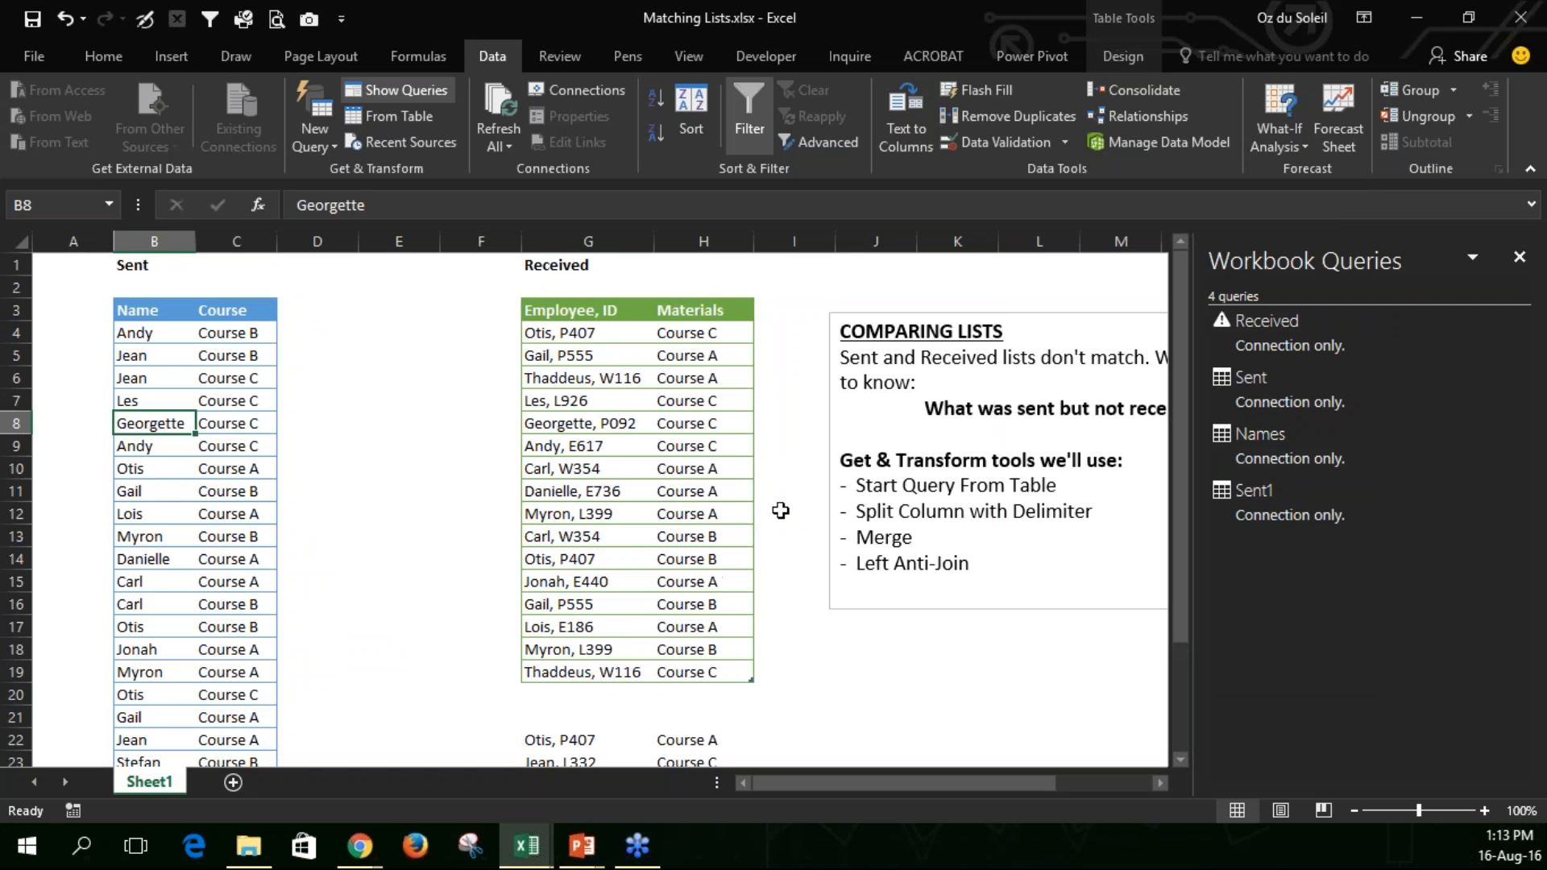
# - Delete the old Sent query from the workbook queries
pyautogui.rightClick(1239, 384)
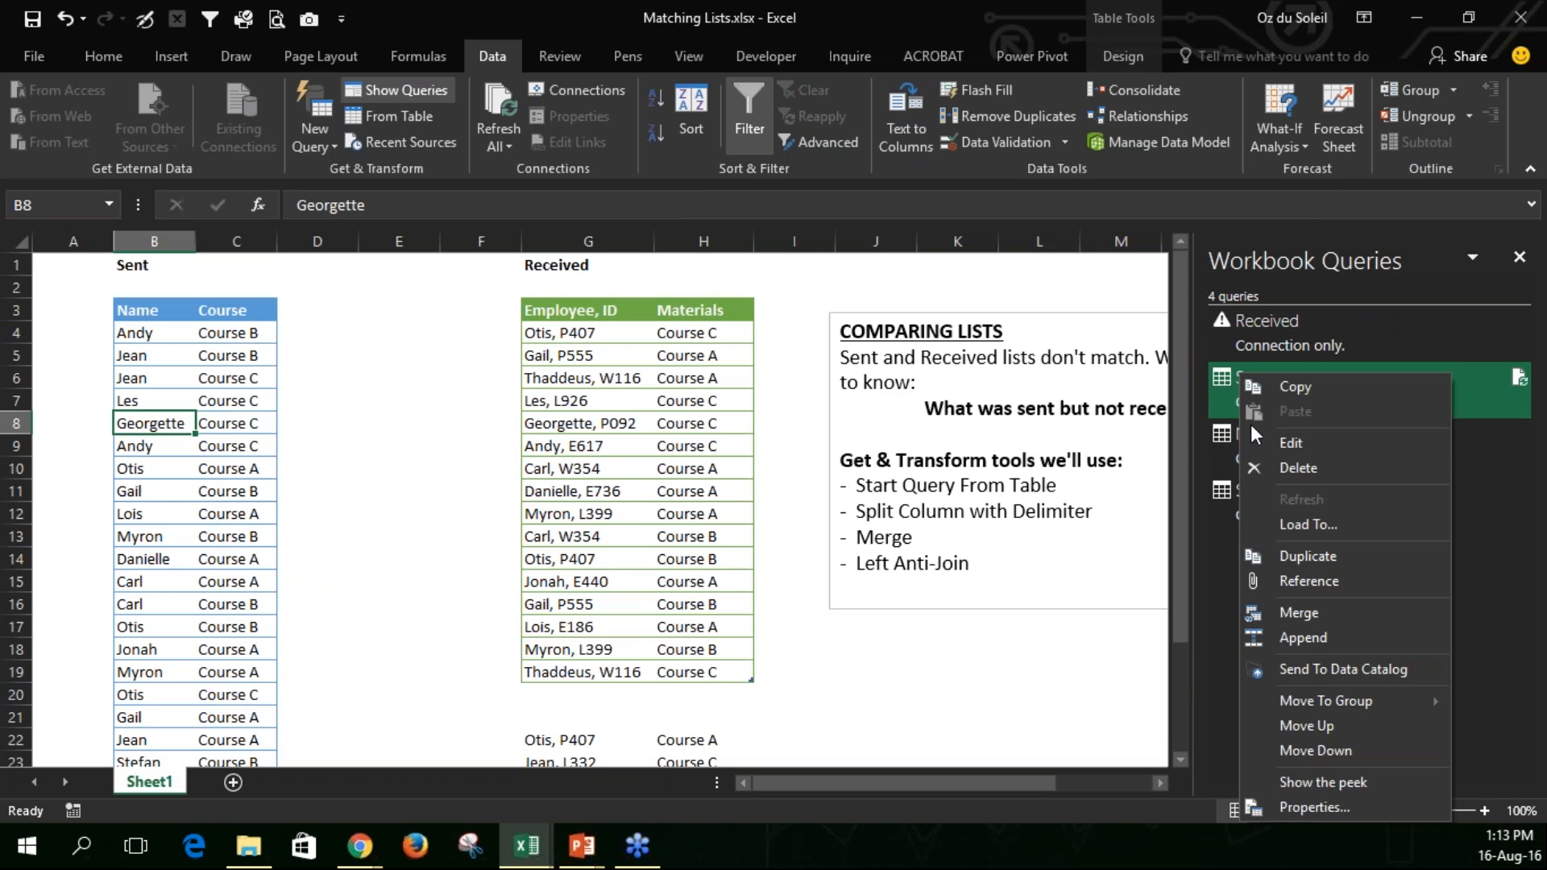
pyautogui.click(1273, 469)
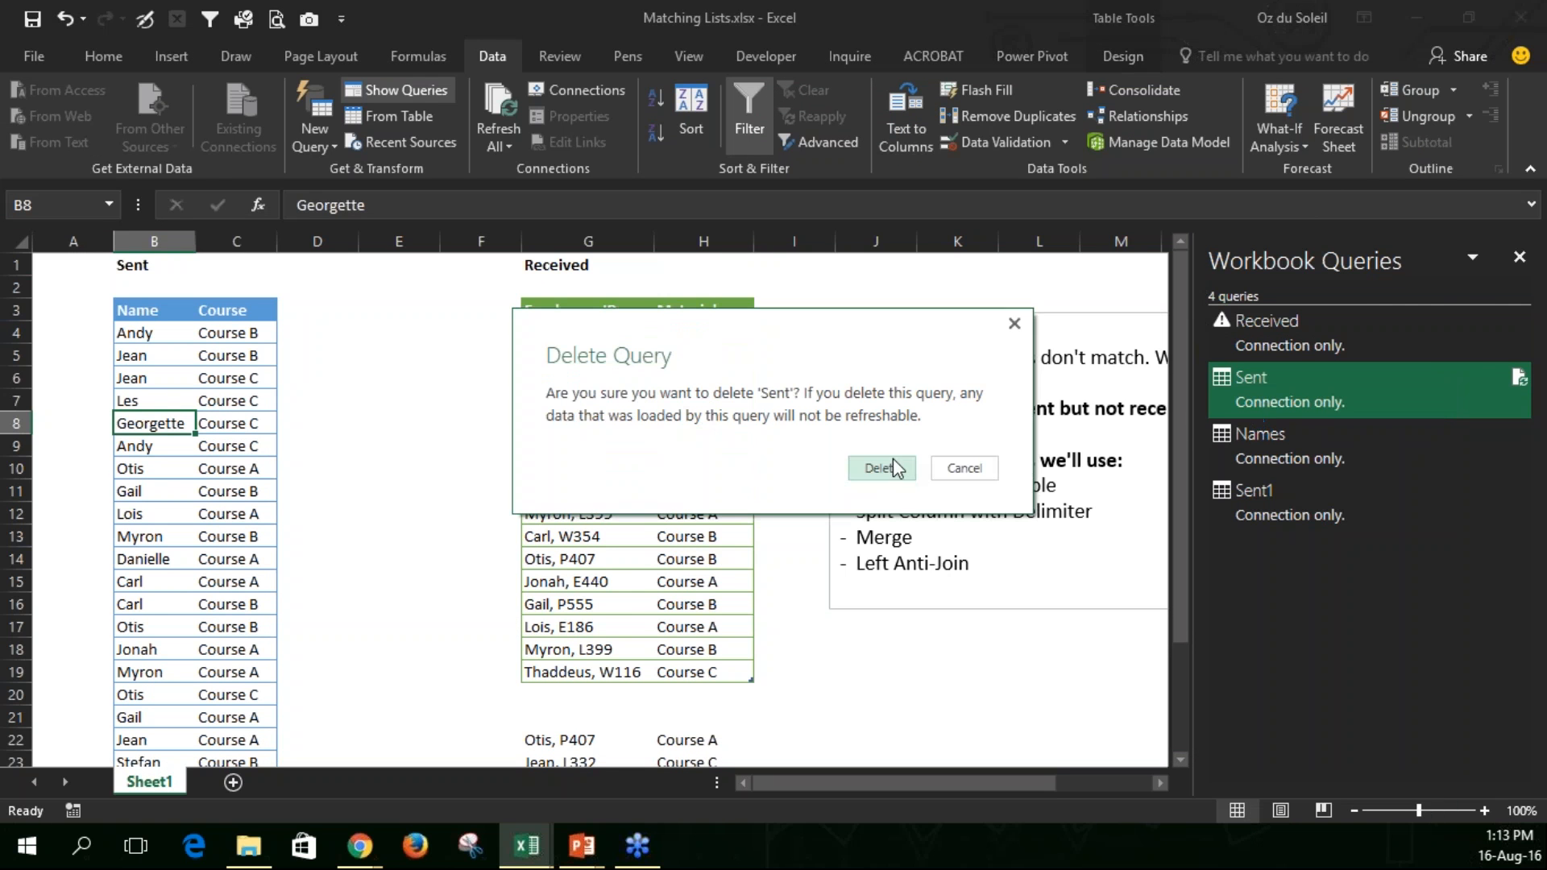
pyautogui.click(919, 501)
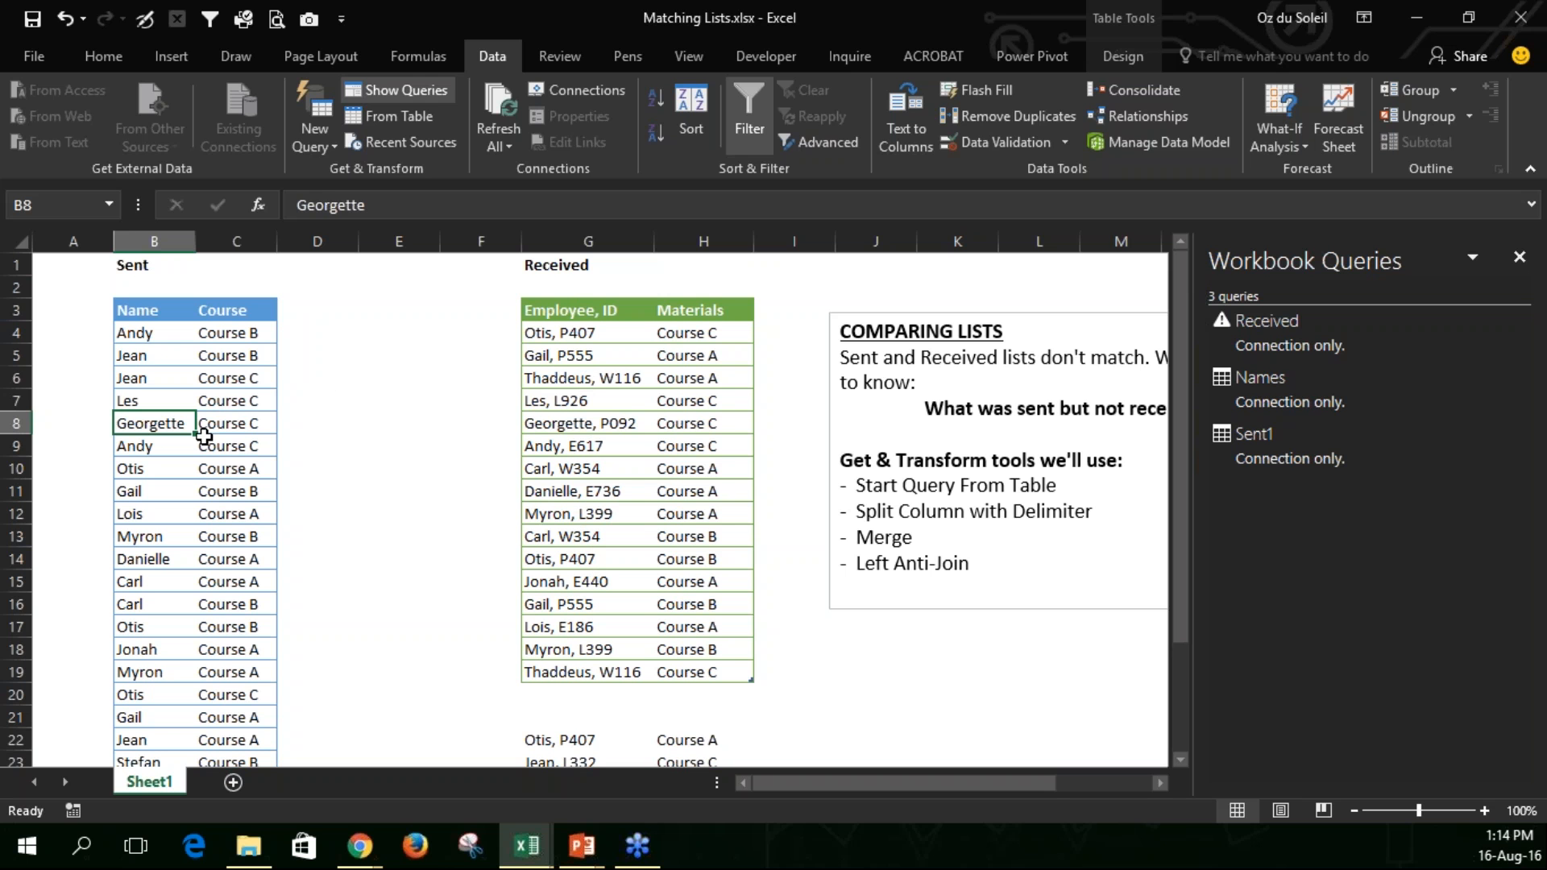
# - Start a new merge query with Sent1 as the first table and Names as the second
pyautogui.click(313, 145)
pyautogui.moveTo(338, 436)
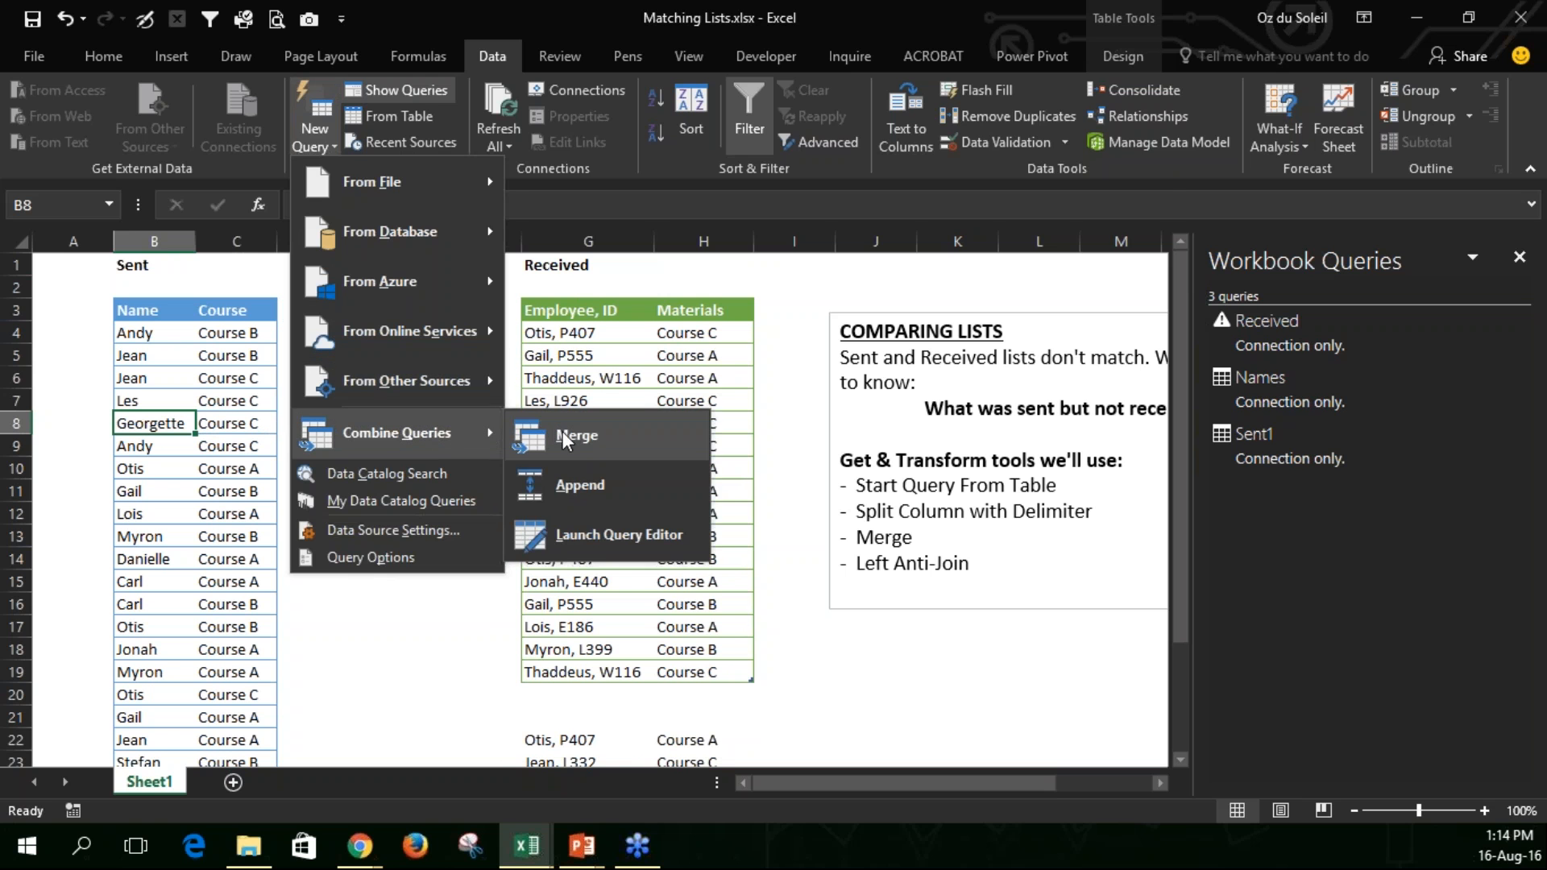
pyautogui.click(564, 438)
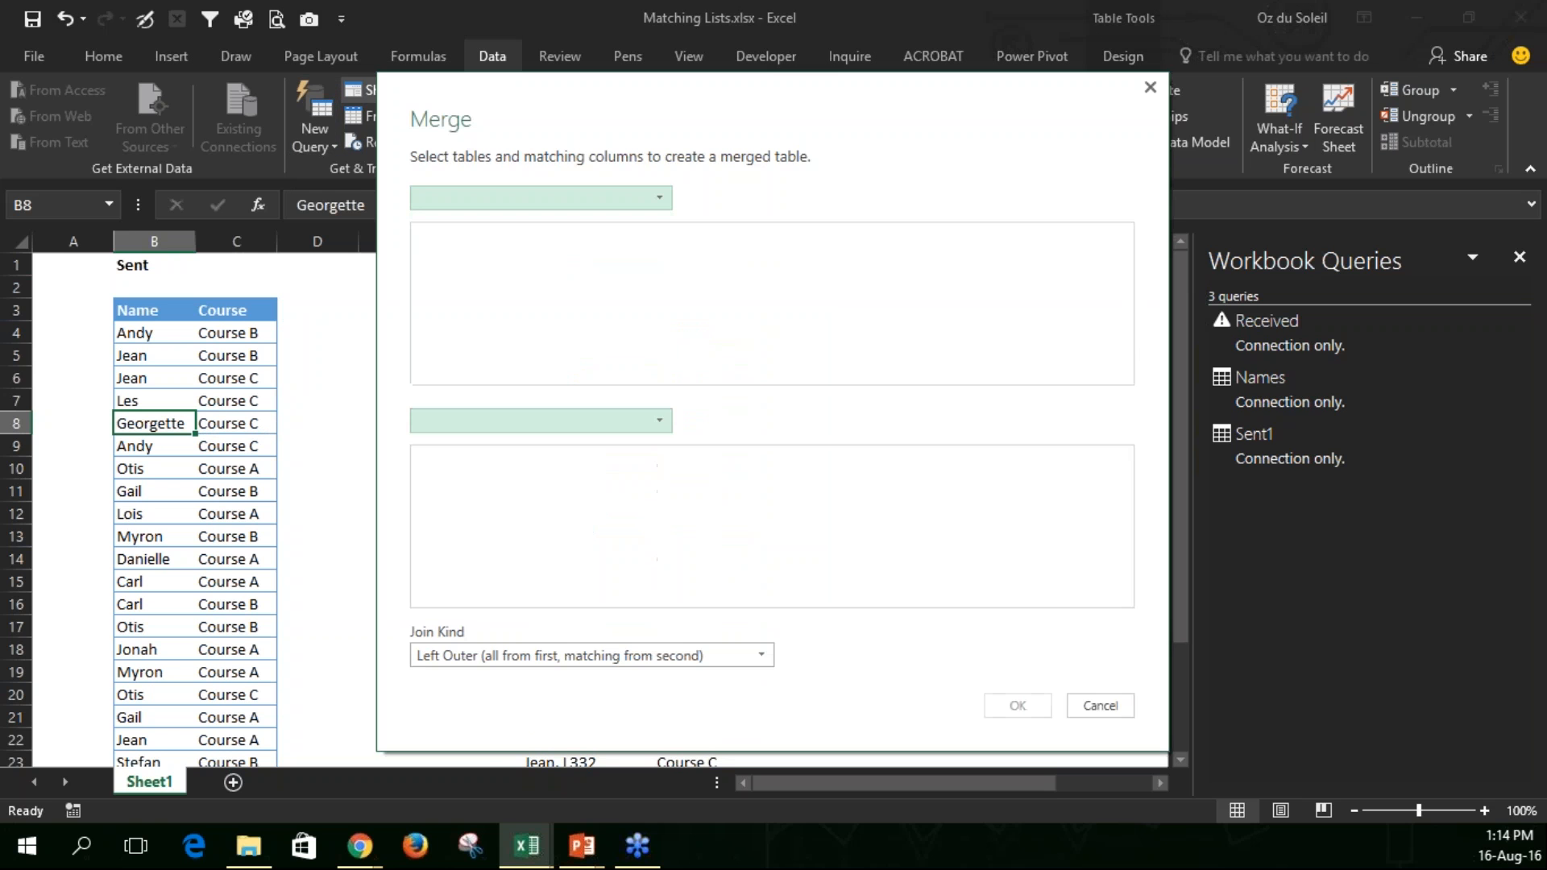
pyautogui.click(655, 203)
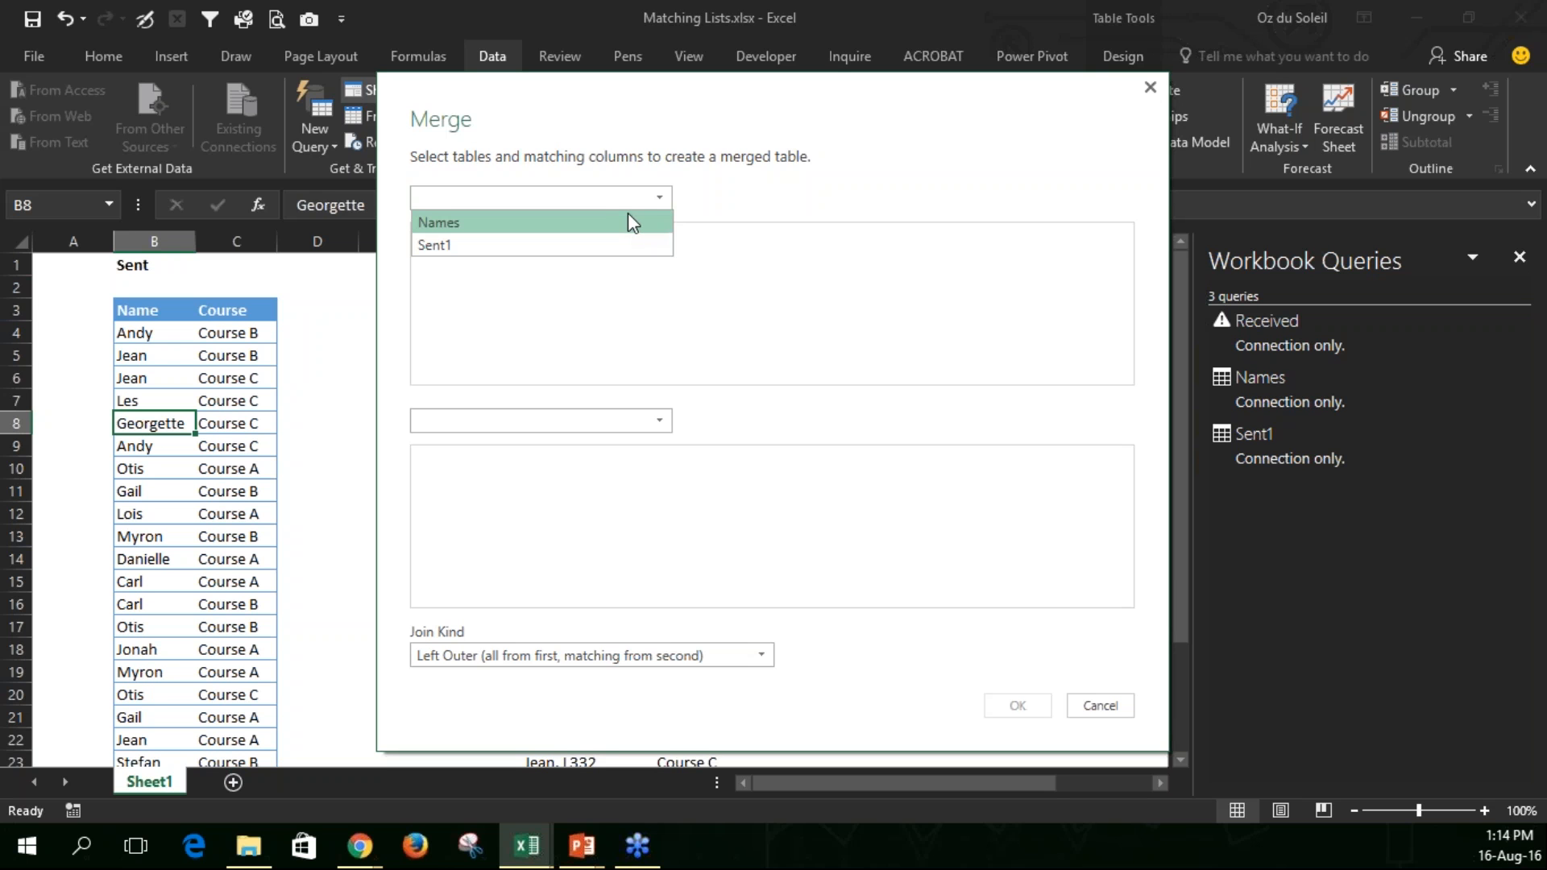
pyautogui.click(628, 243)
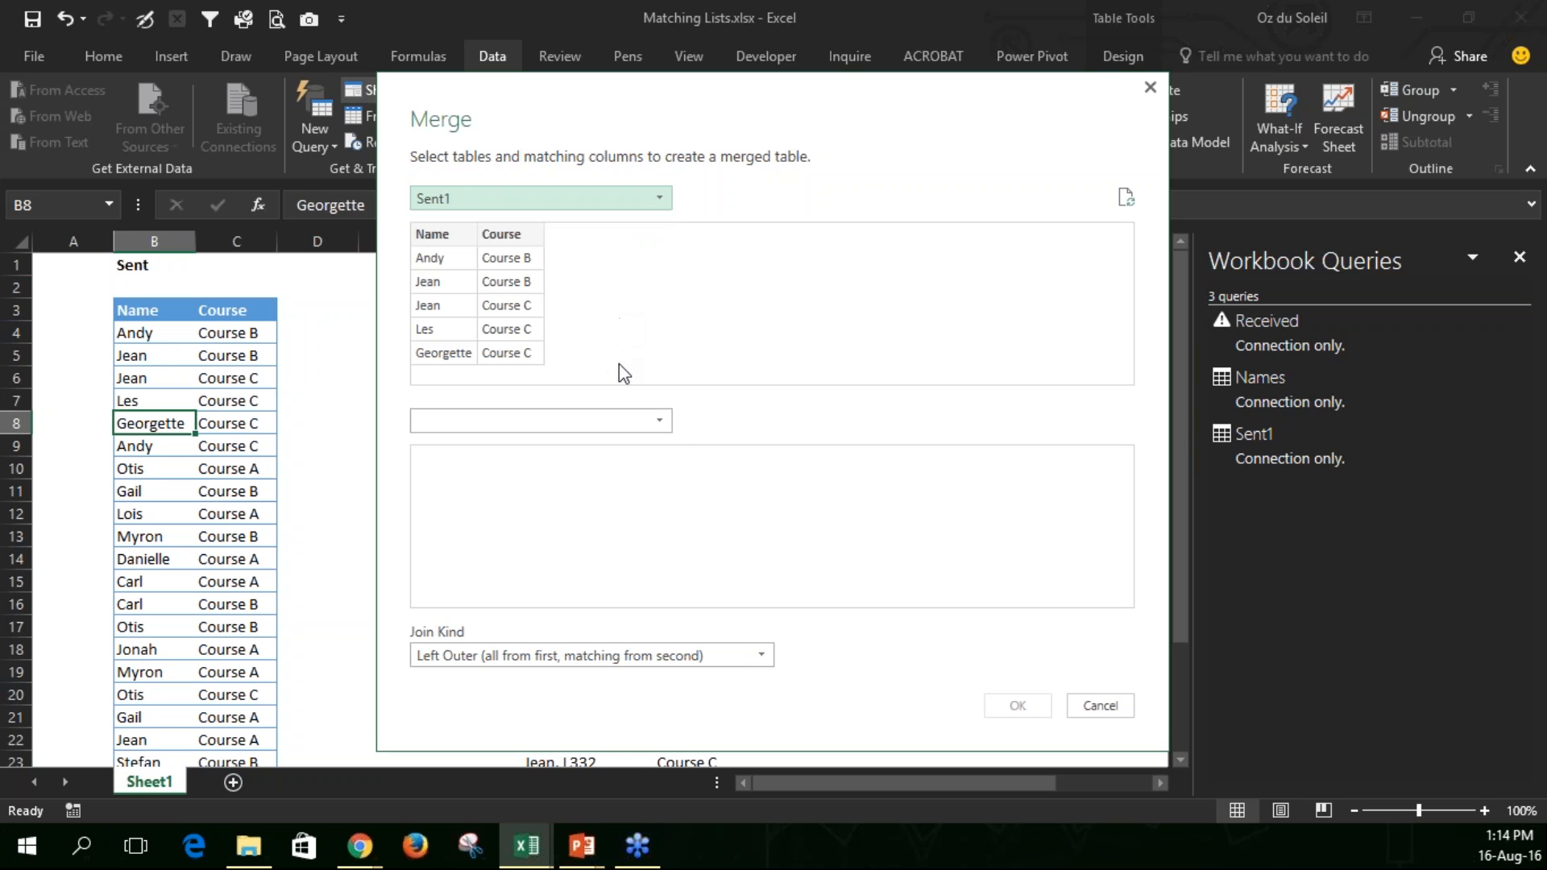
pyautogui.click(655, 419)
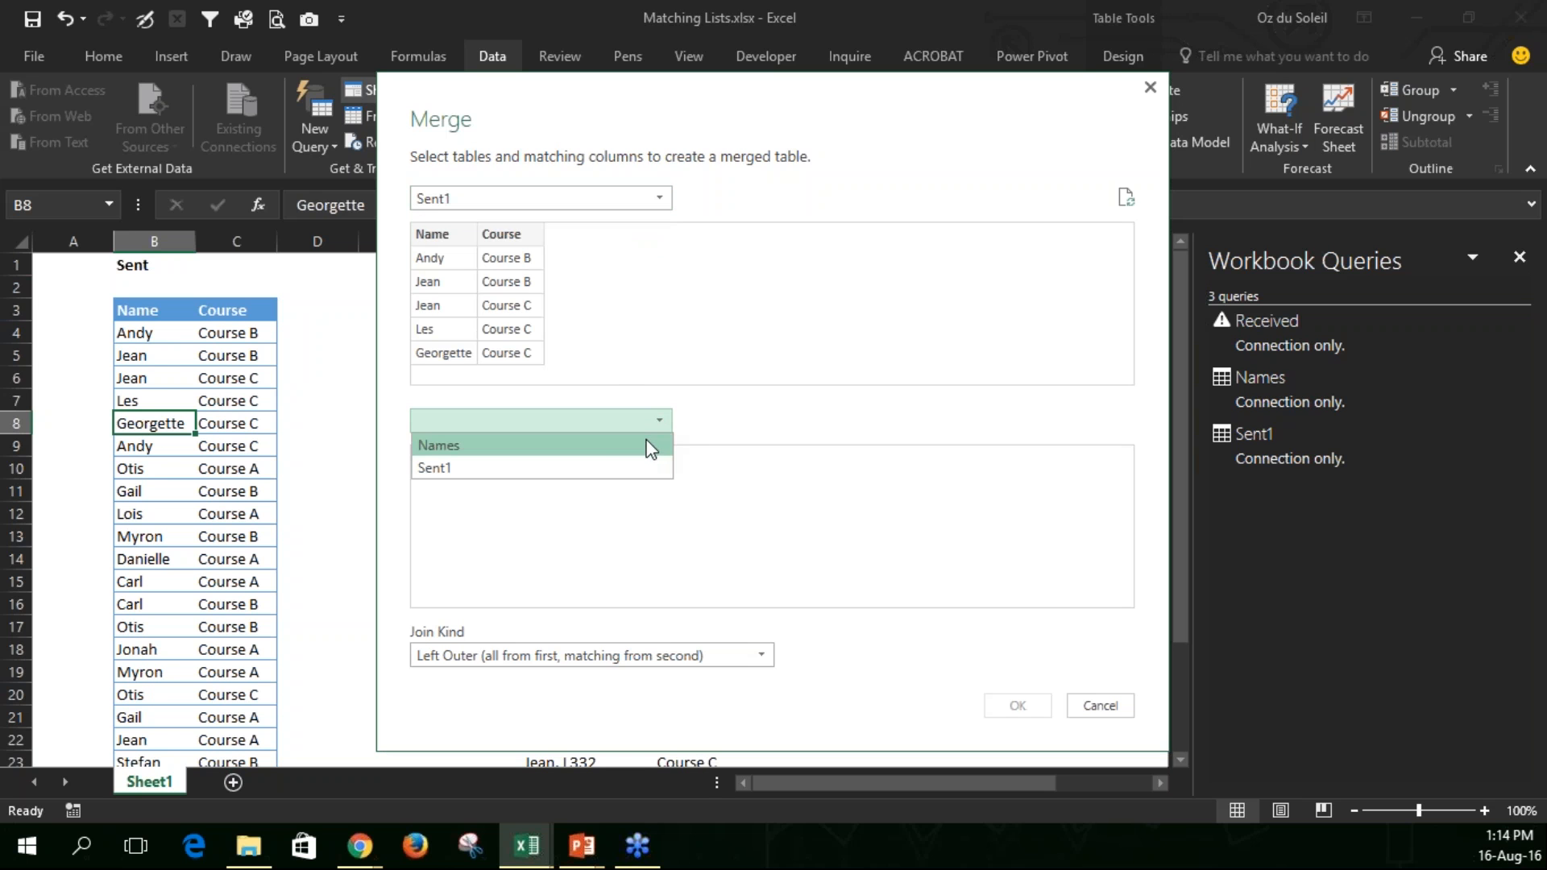
pyautogui.click(623, 446)
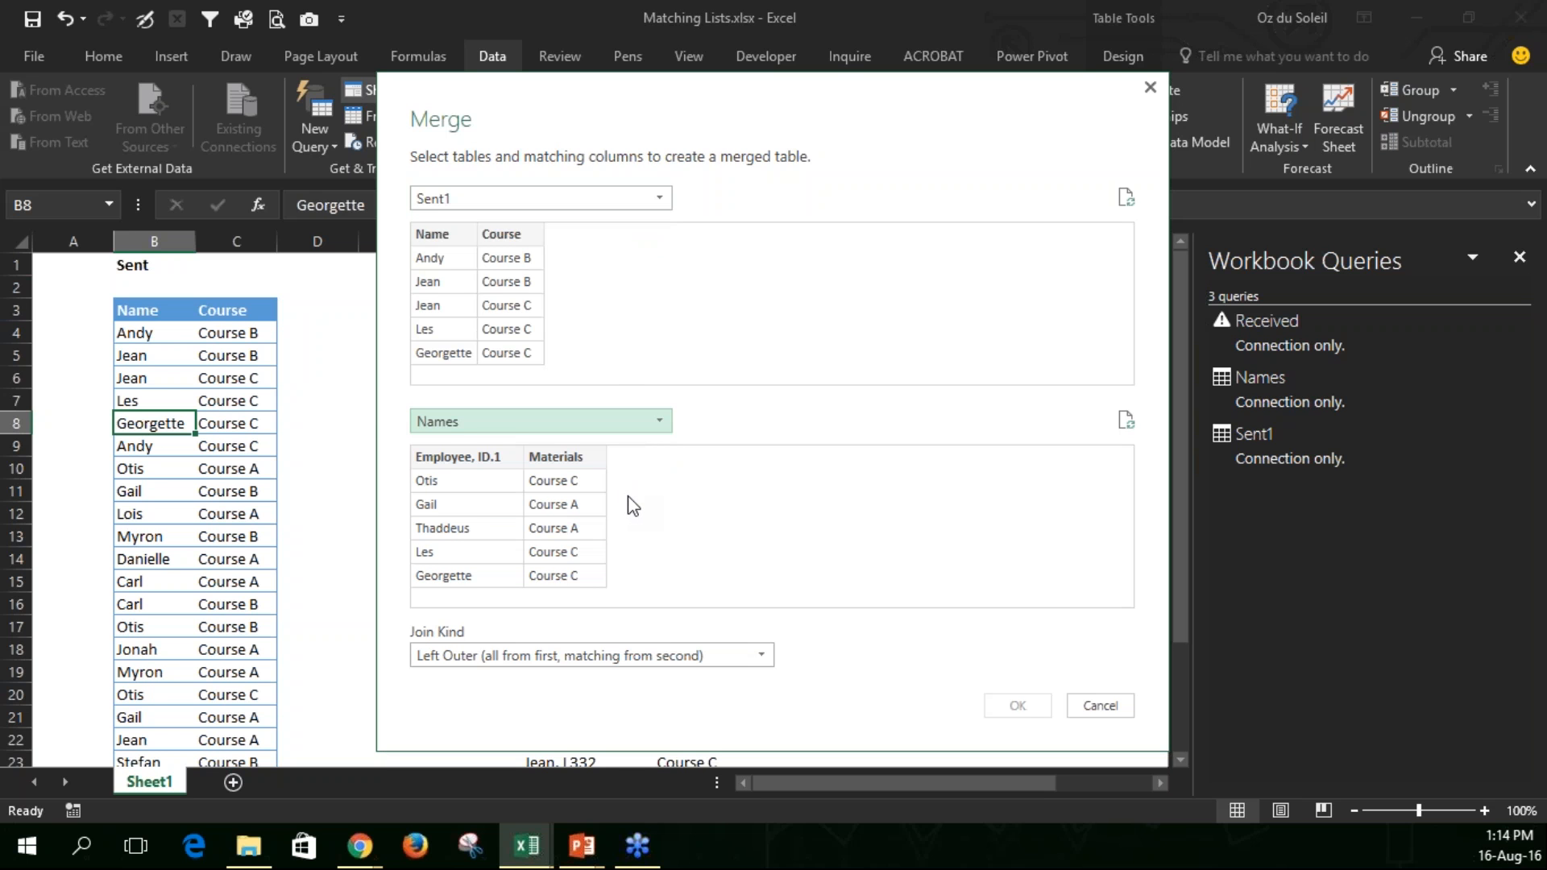
# - Create the merge as a Left Anti join that matches Name in Sent1 with Employee, ID.1 in Names
pyautogui.click(751, 655)
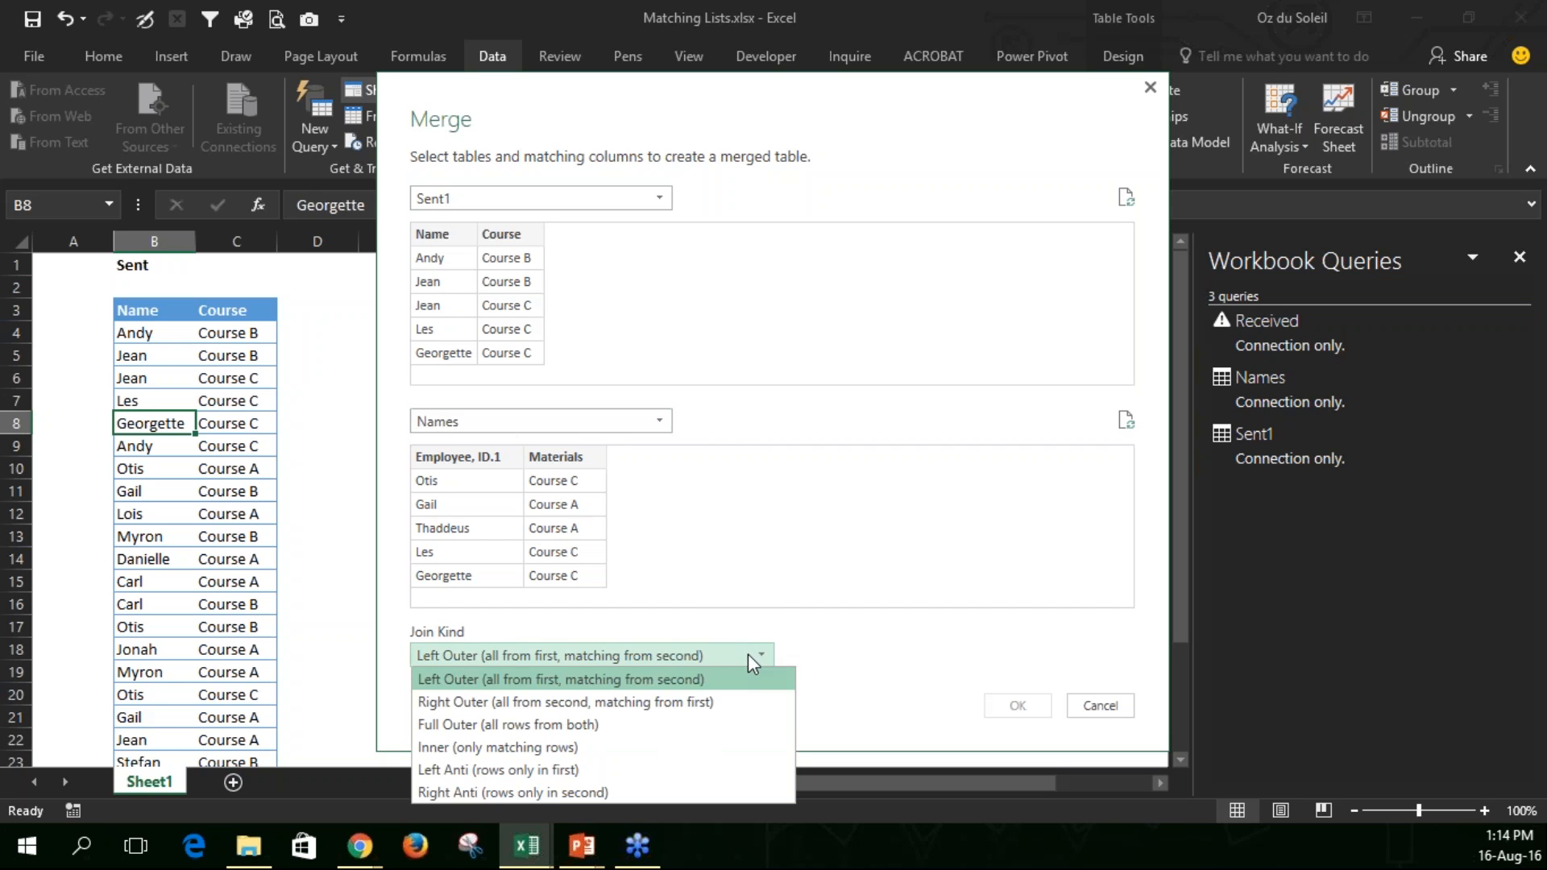
pyautogui.click(655, 772)
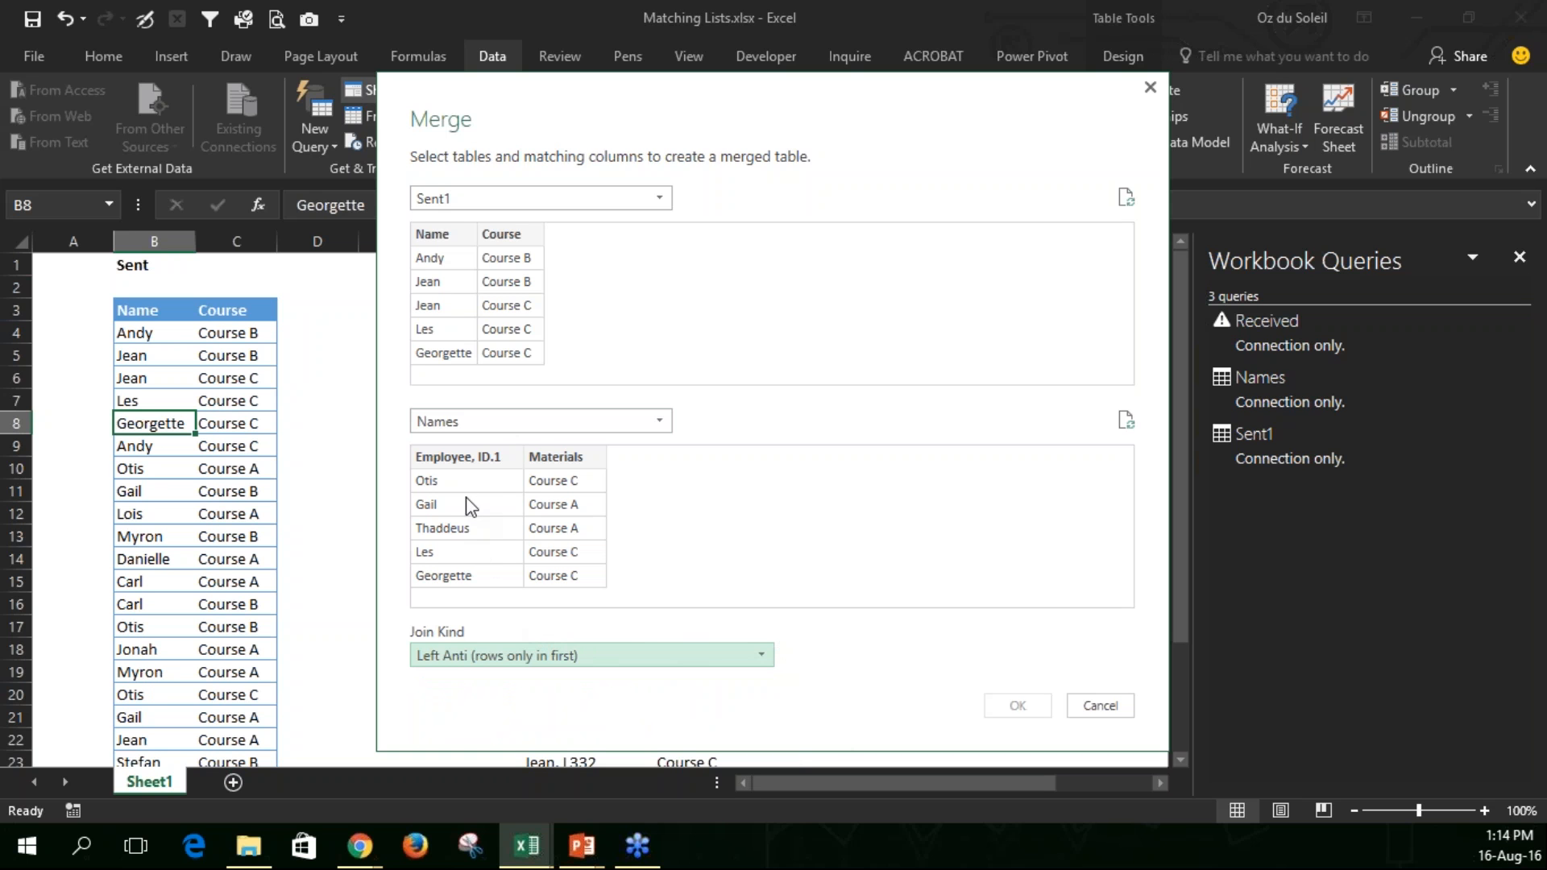
pyautogui.click(466, 460)
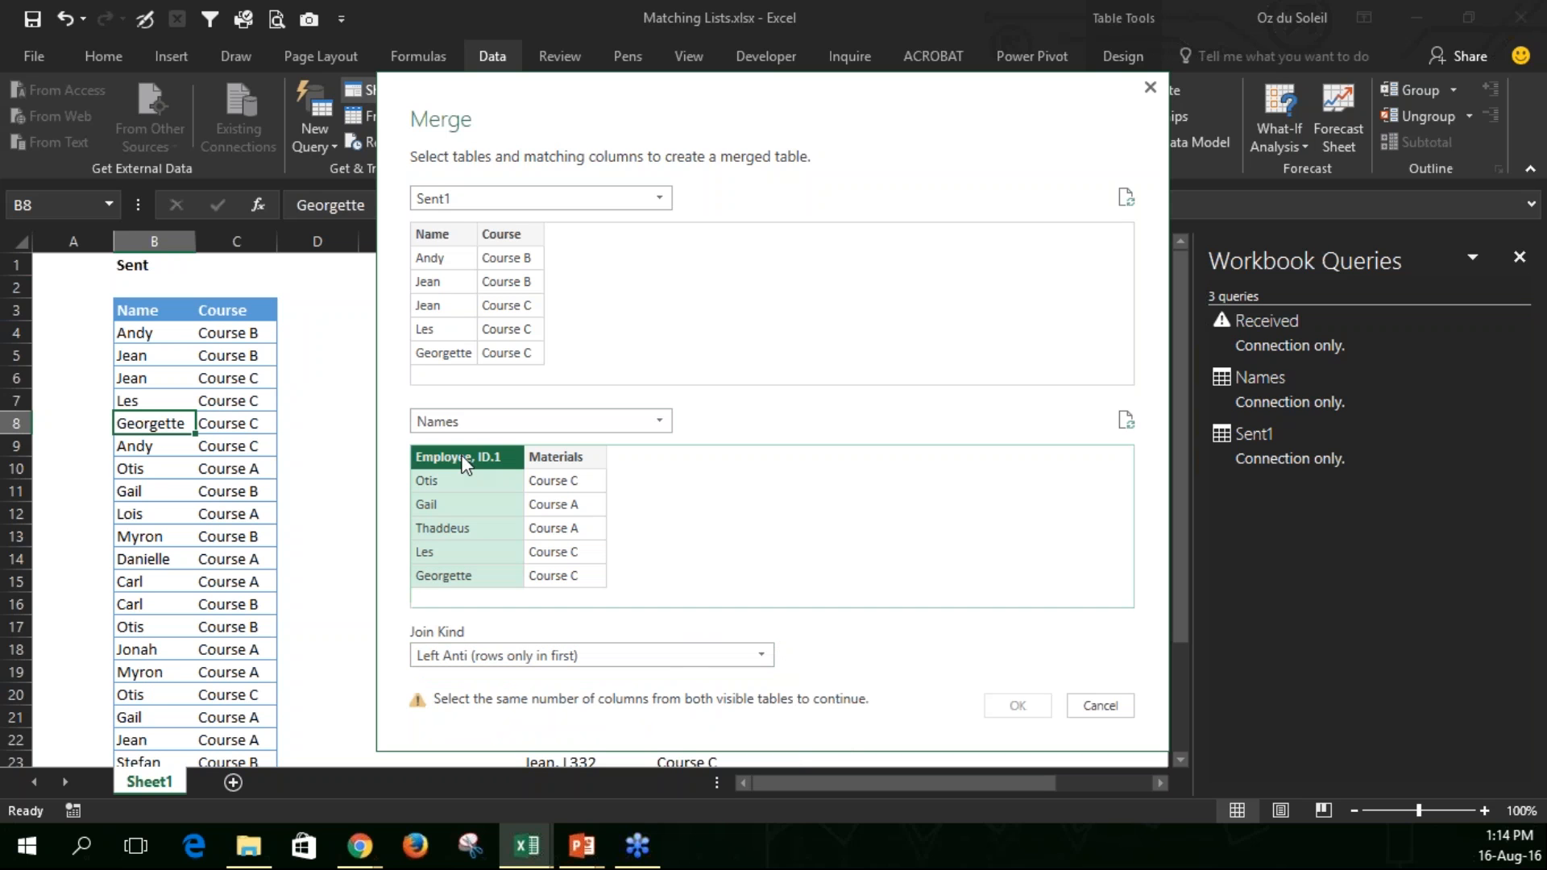
pyautogui.click(448, 238)
pyautogui.click(1017, 705)
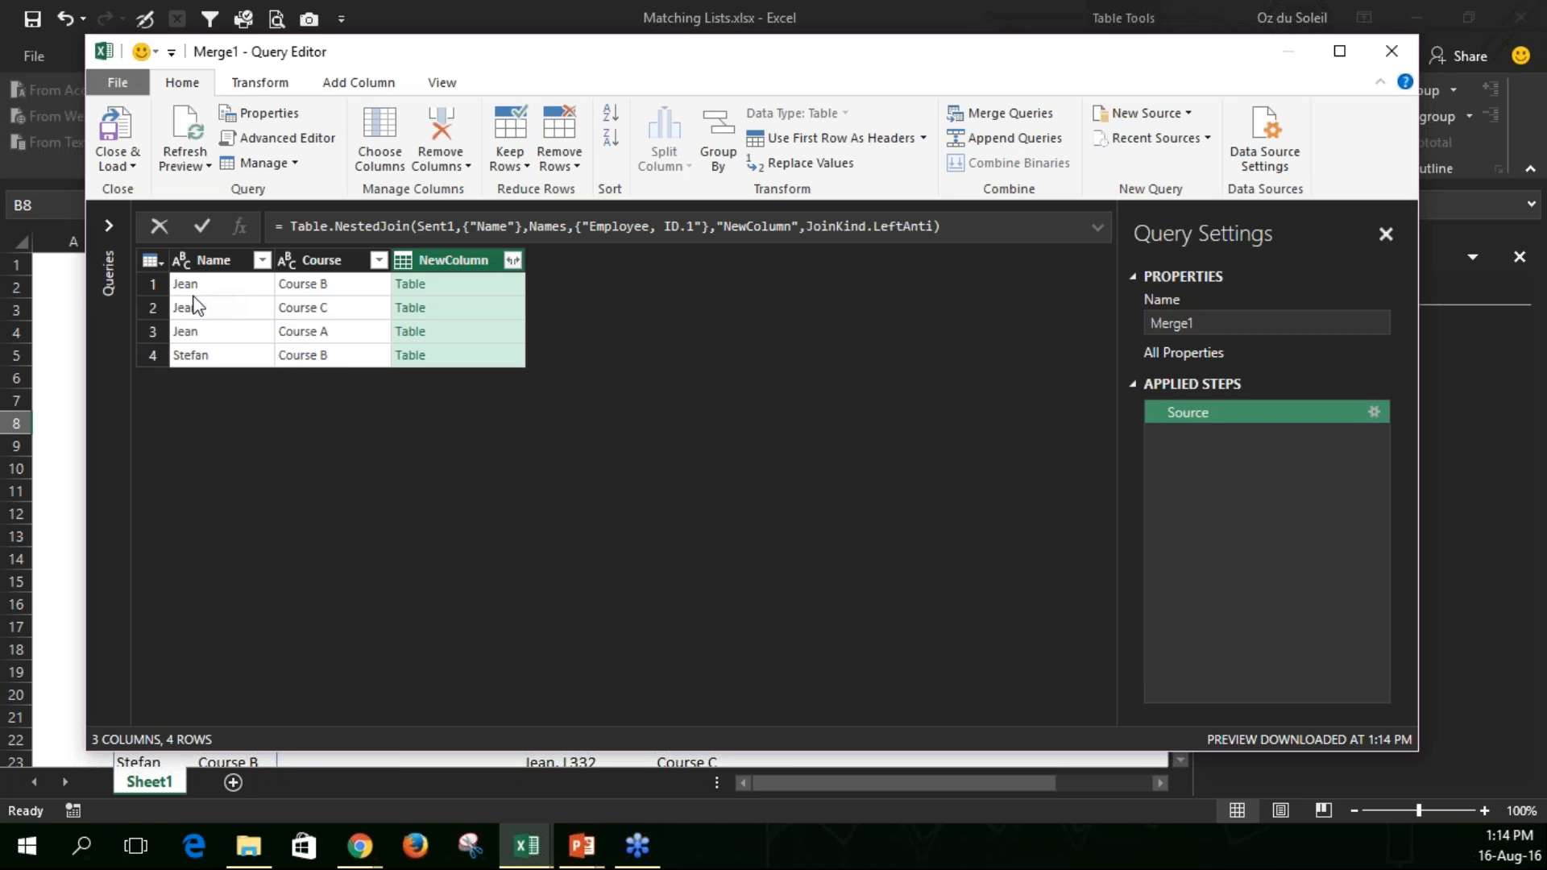
# - Compare the merge result with the worksheet lists, and load it to a new worksheet
pyautogui.moveTo(406, 58); pyautogui.dragTo(1120, 80)
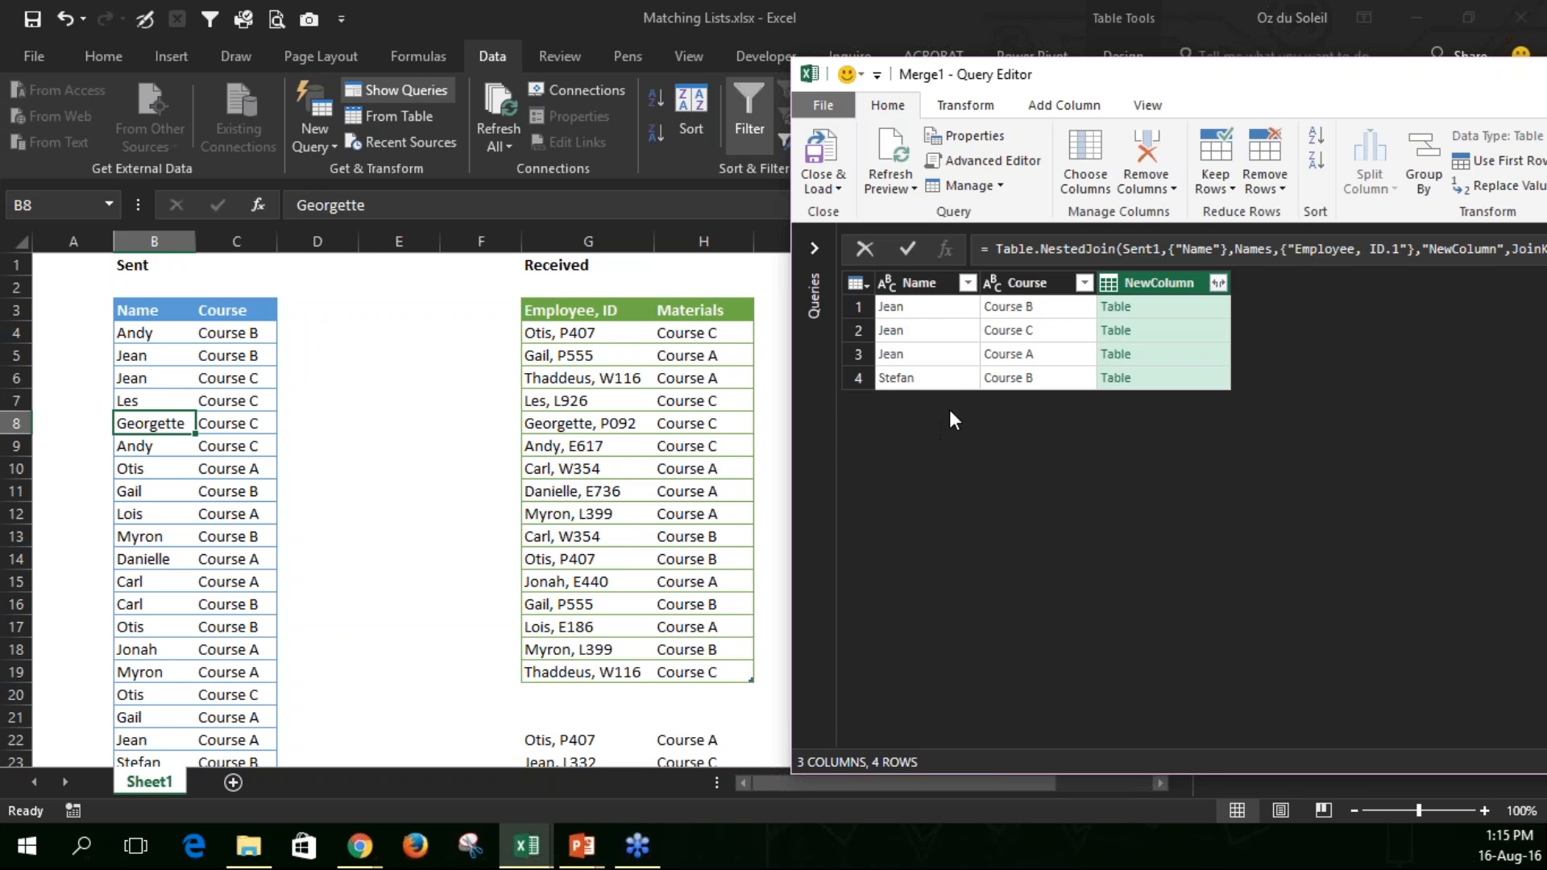
pyautogui.moveTo(985, 80); pyautogui.dragTo(365, 63)
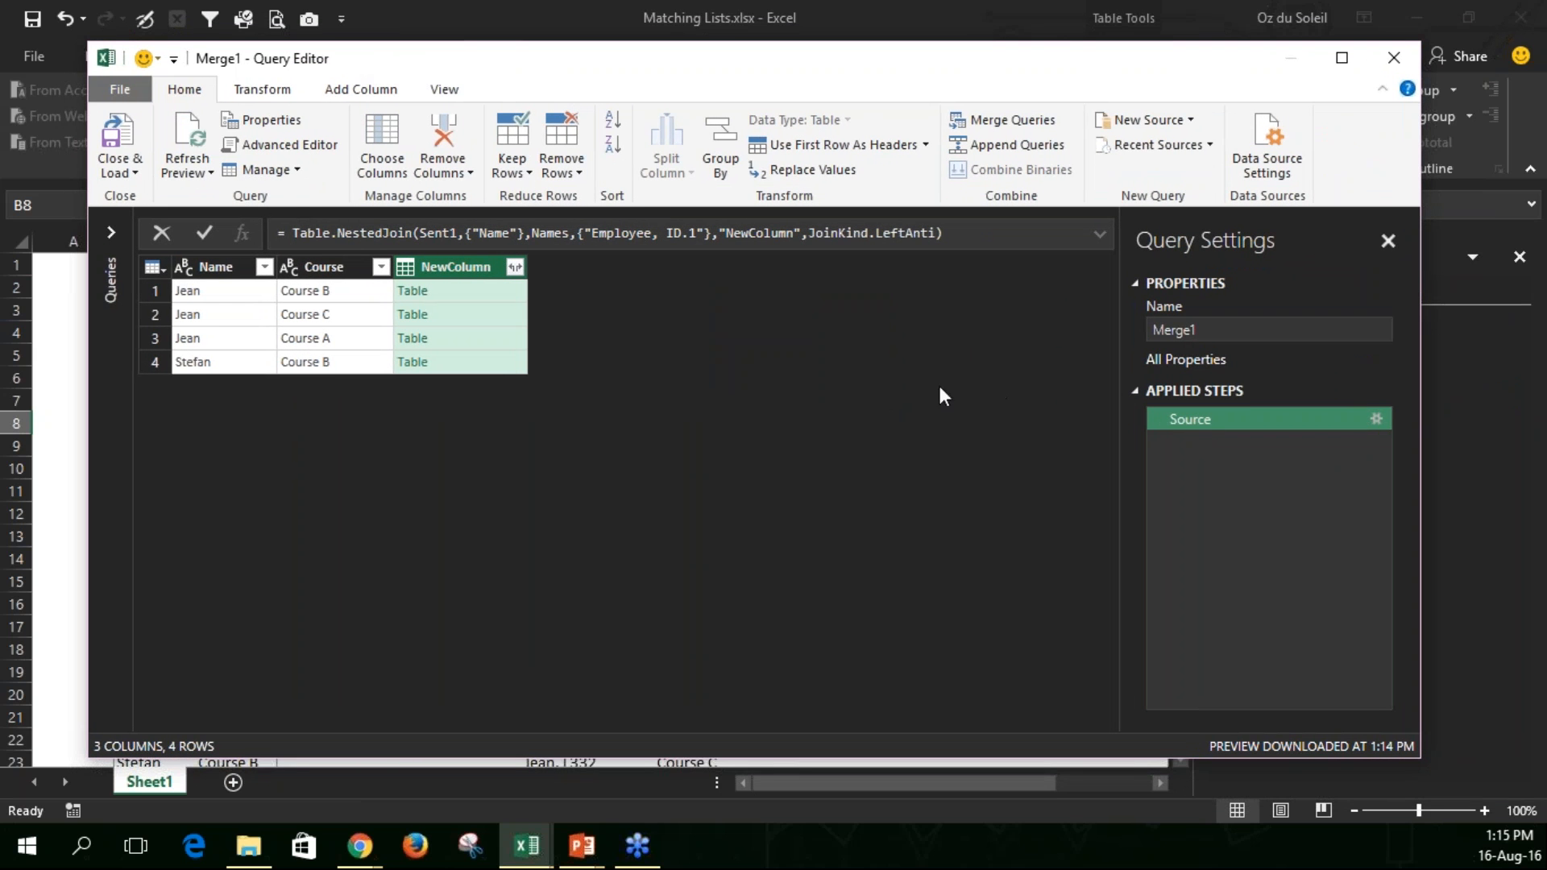
pyautogui.click(120, 131)
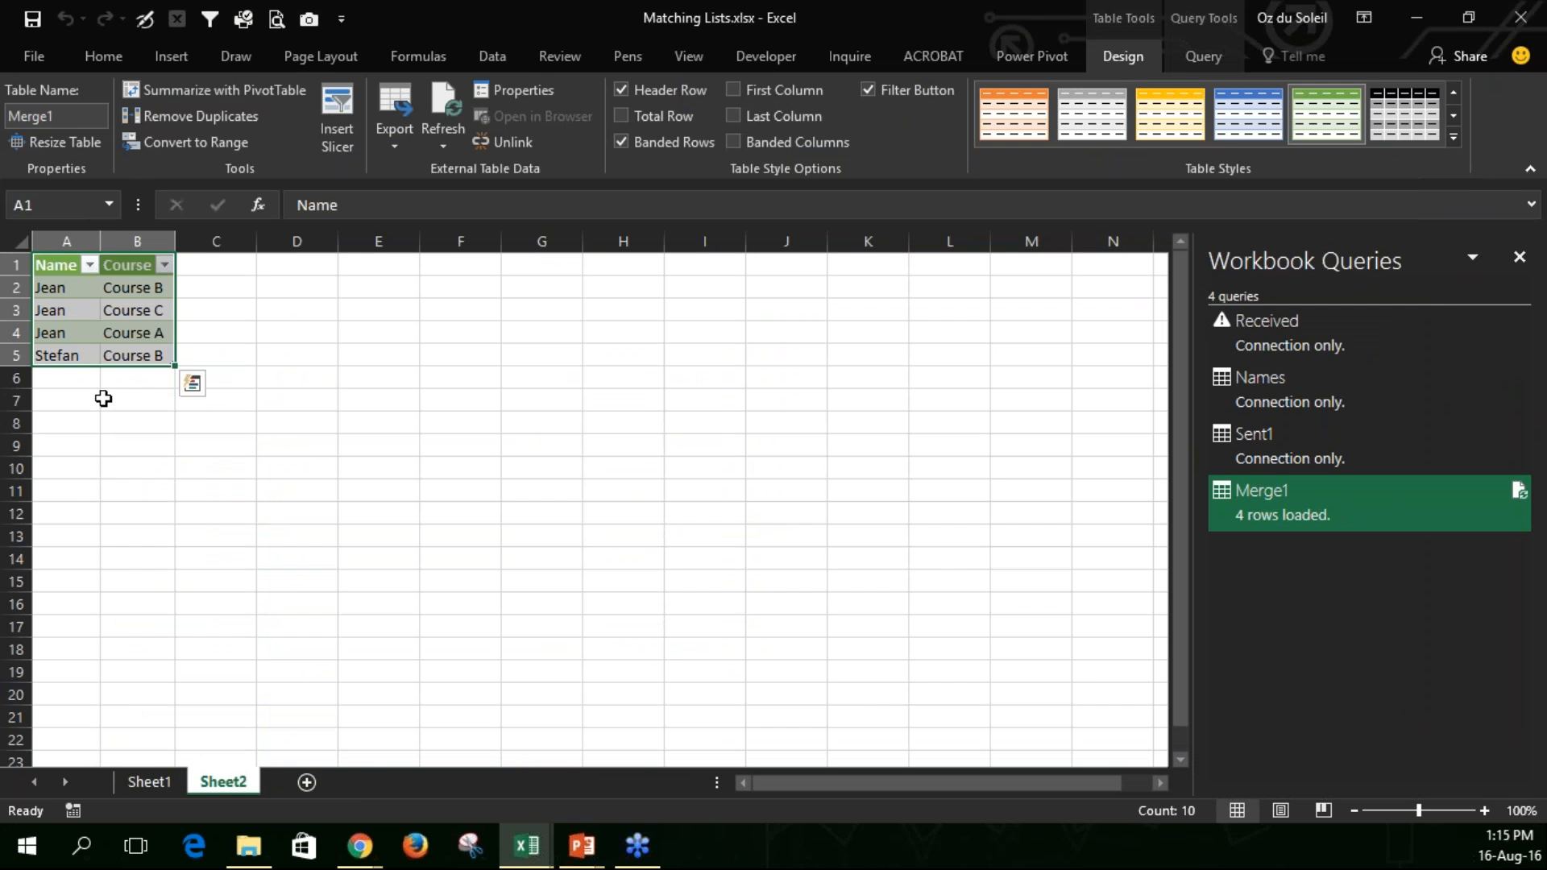
# - On Sheet1, move the two loose records below the Received table up to G20:H21 so they join the table
pyautogui.click(144, 775)
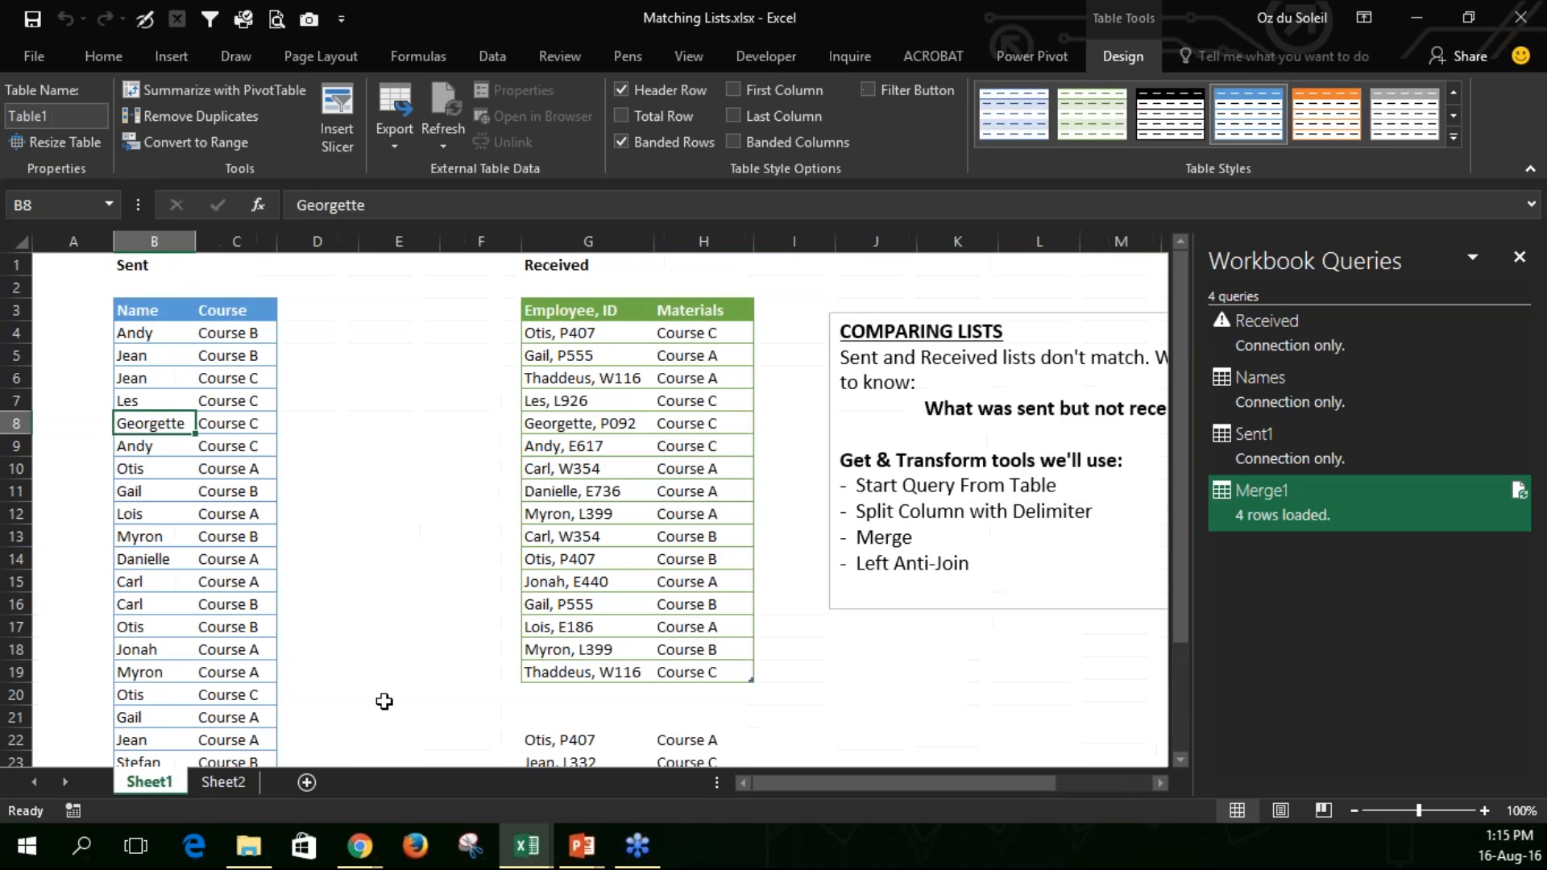
pyautogui.scroll(-2, 484, 628)
pyautogui.moveTo(556, 605); pyautogui.dragTo(680, 558)
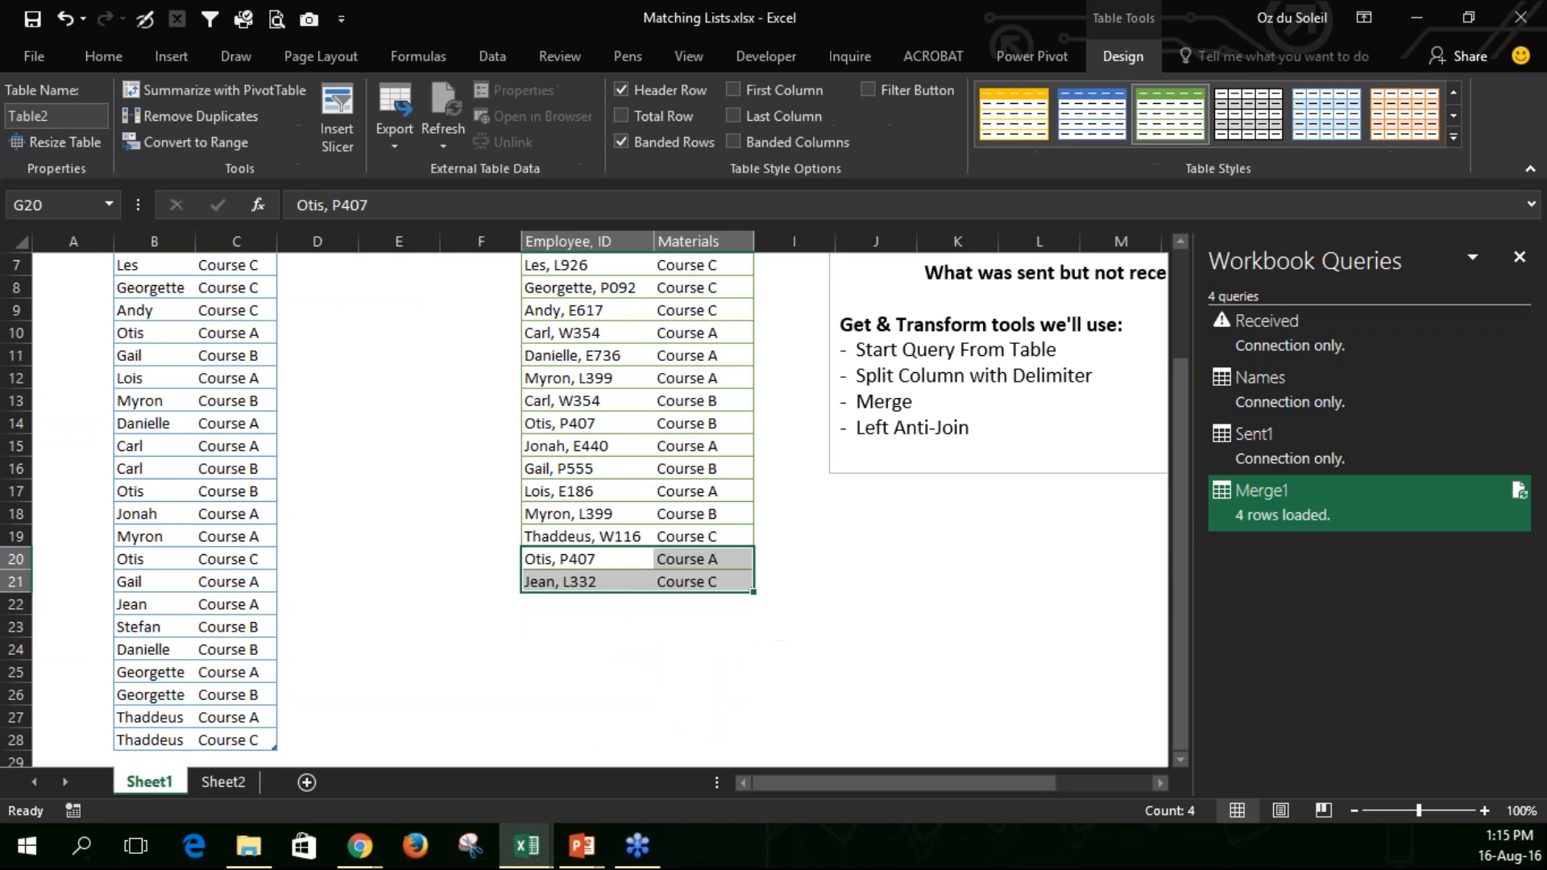
pyautogui.click(639, 582)
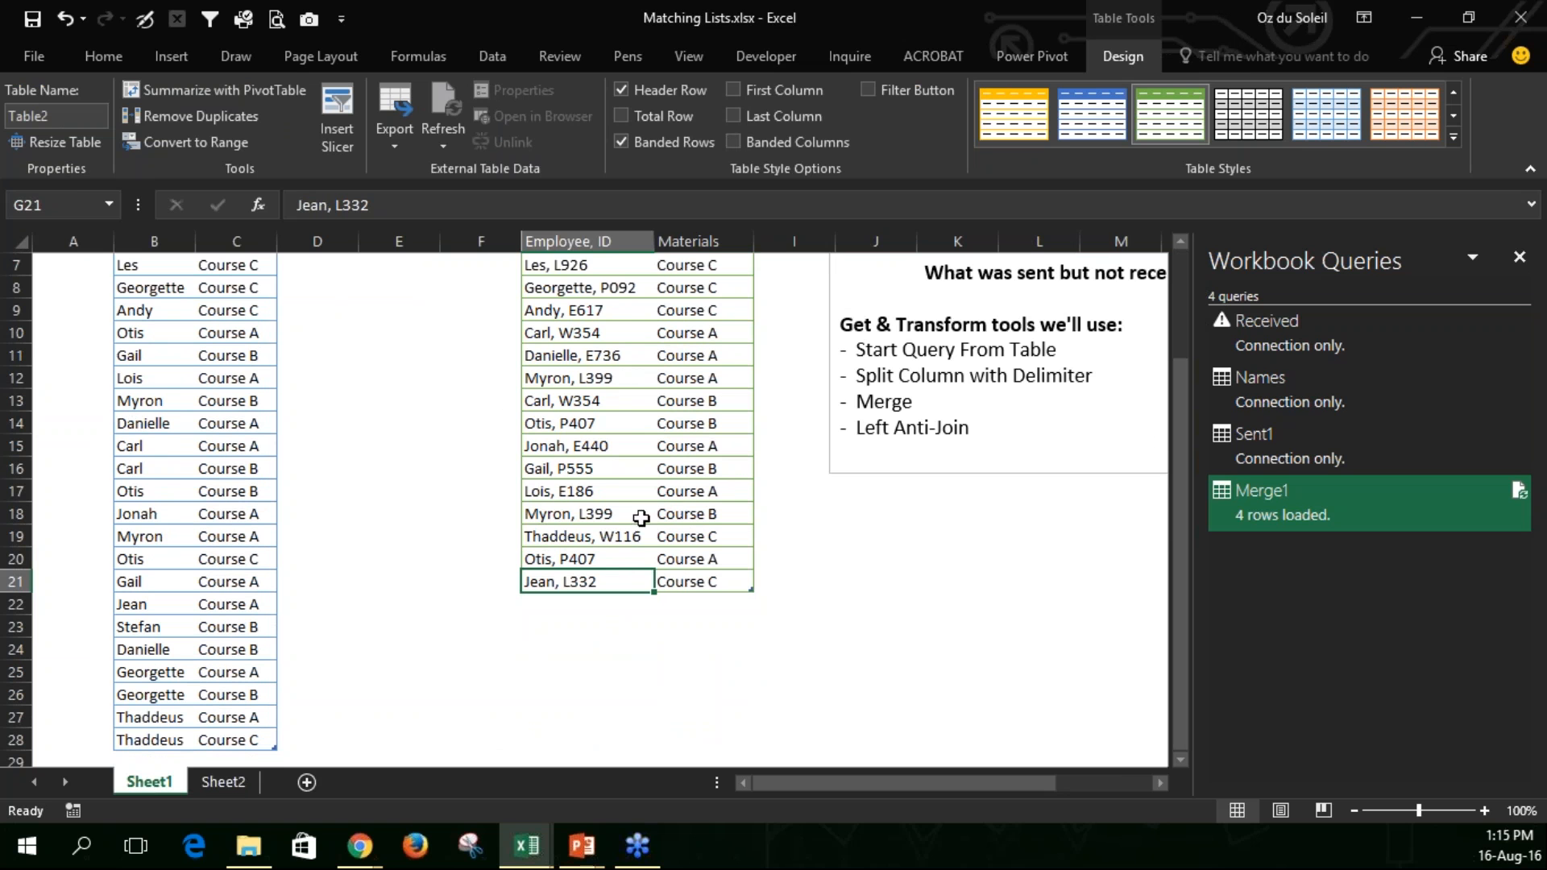
pyautogui.scroll(2, 622, 500)
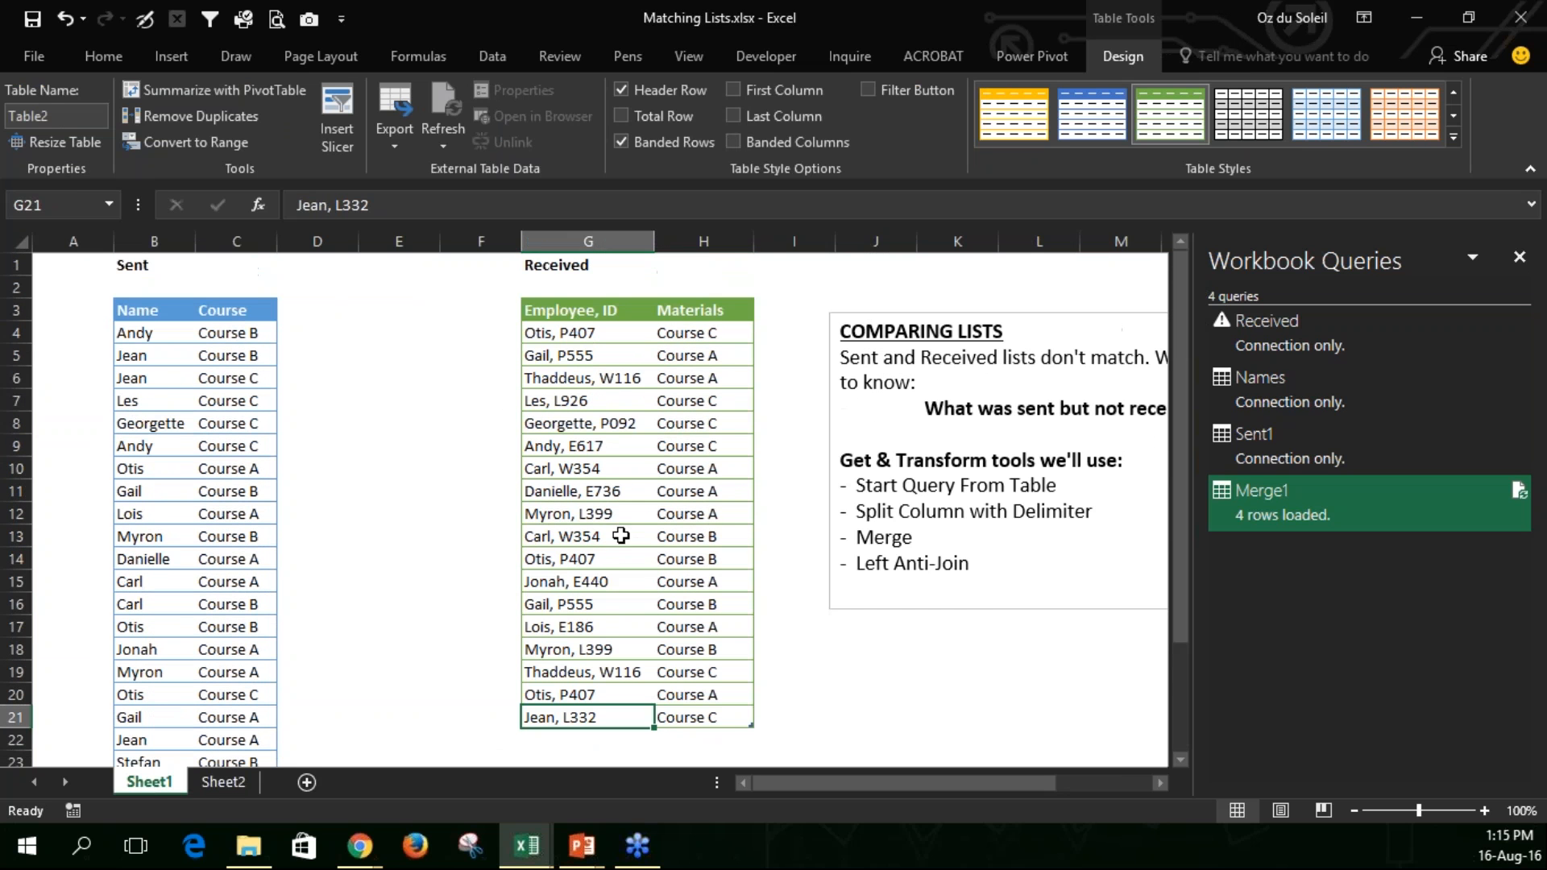
# - Refresh all queries and check the updated merge result on Sheet2
pyautogui.click(483, 55)
pyautogui.click(496, 103)
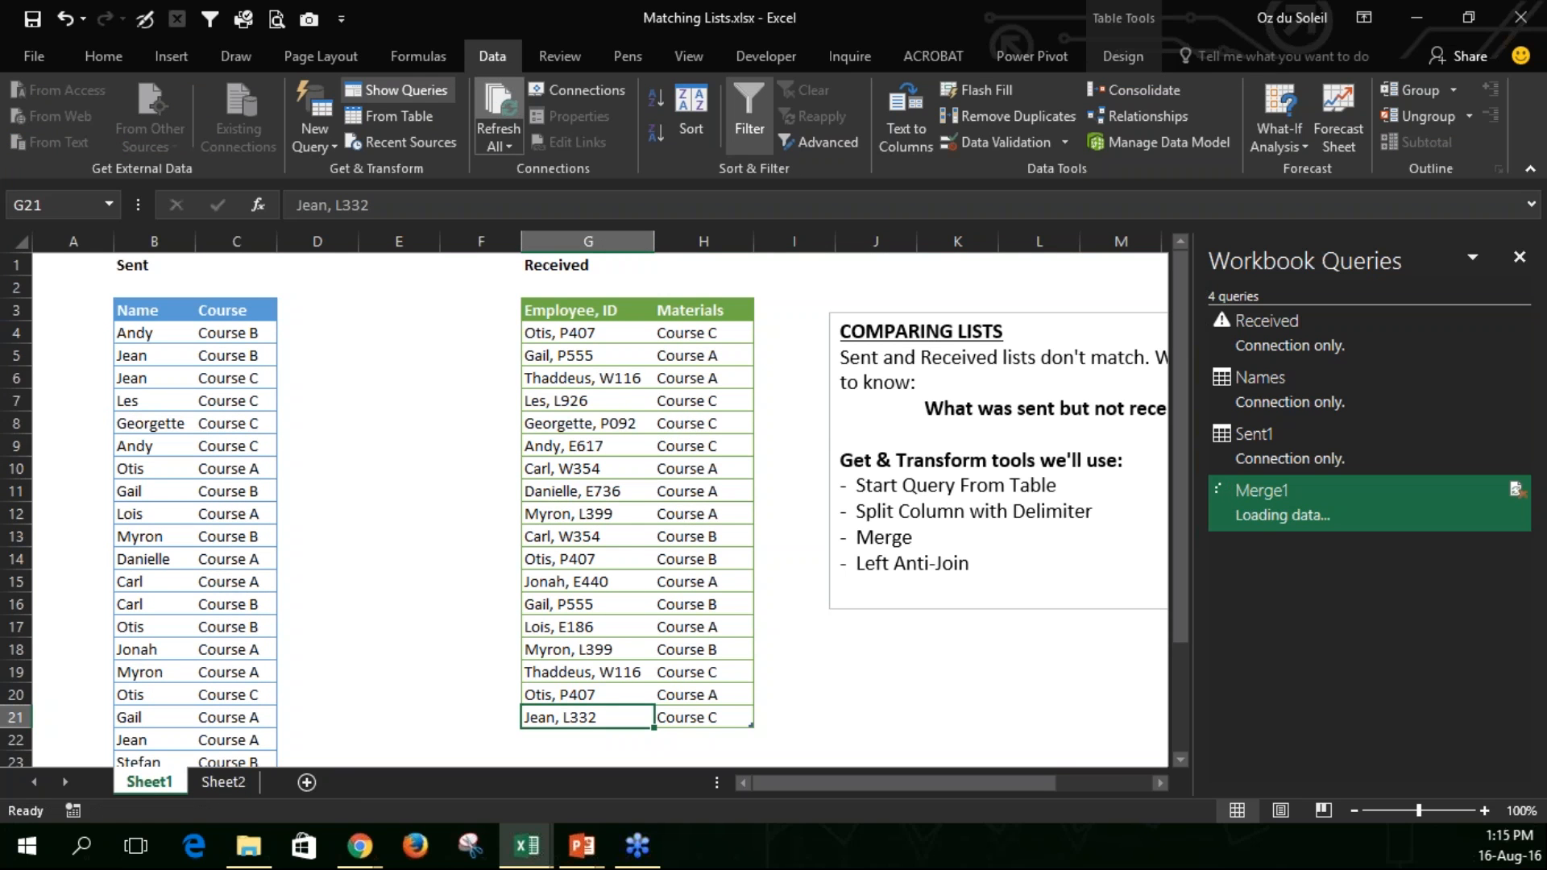
pyautogui.click(223, 782)
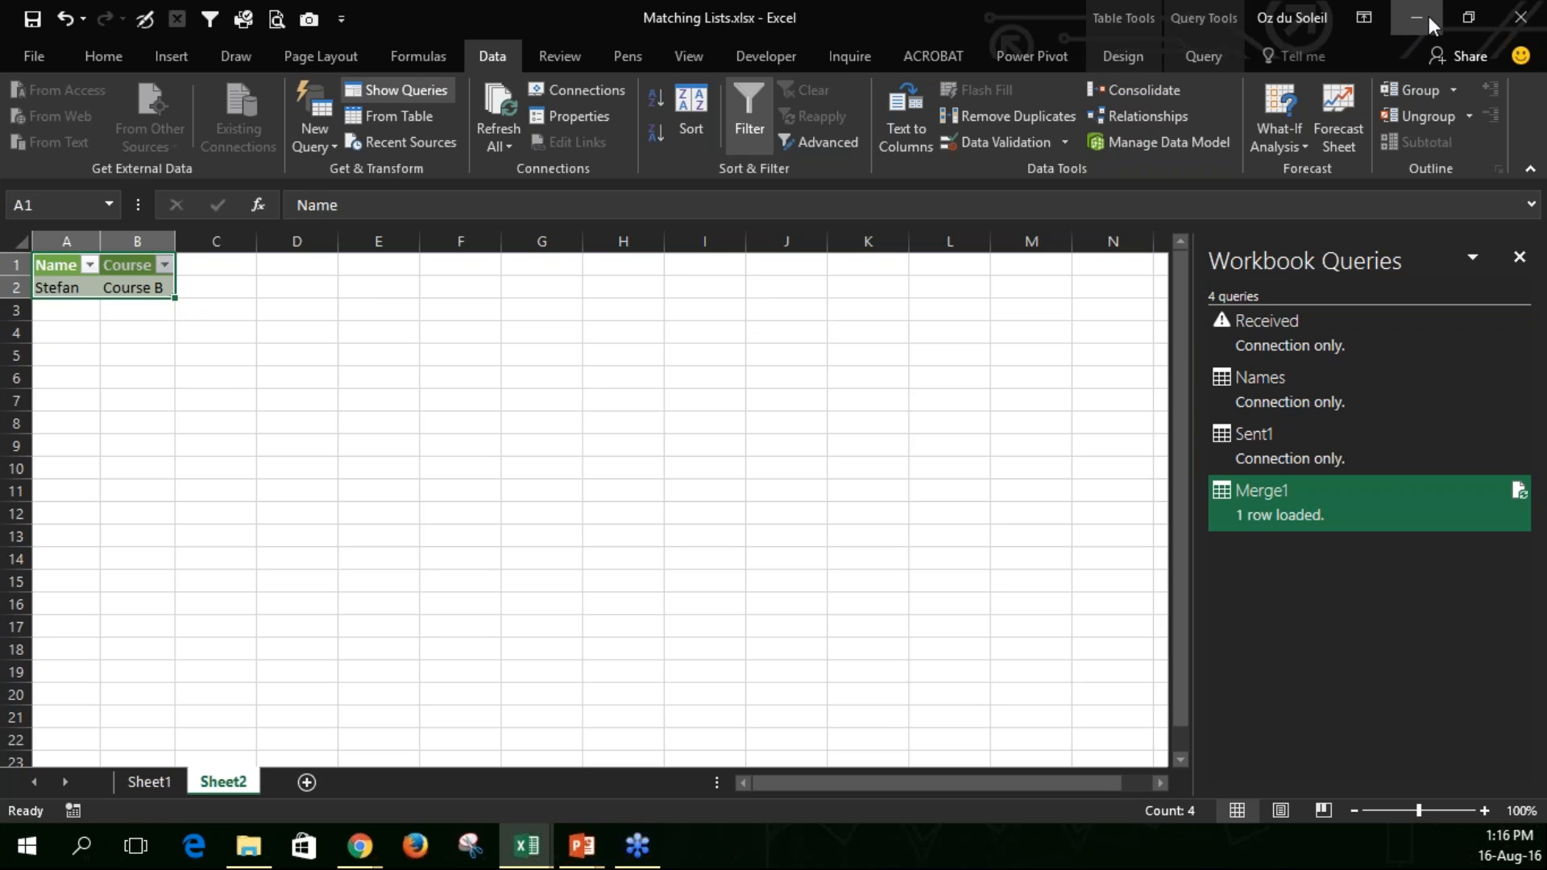
# - Switch to the Parsing Text Strings.xlsx workbook and maximize its window
pyautogui.click(1468, 22)
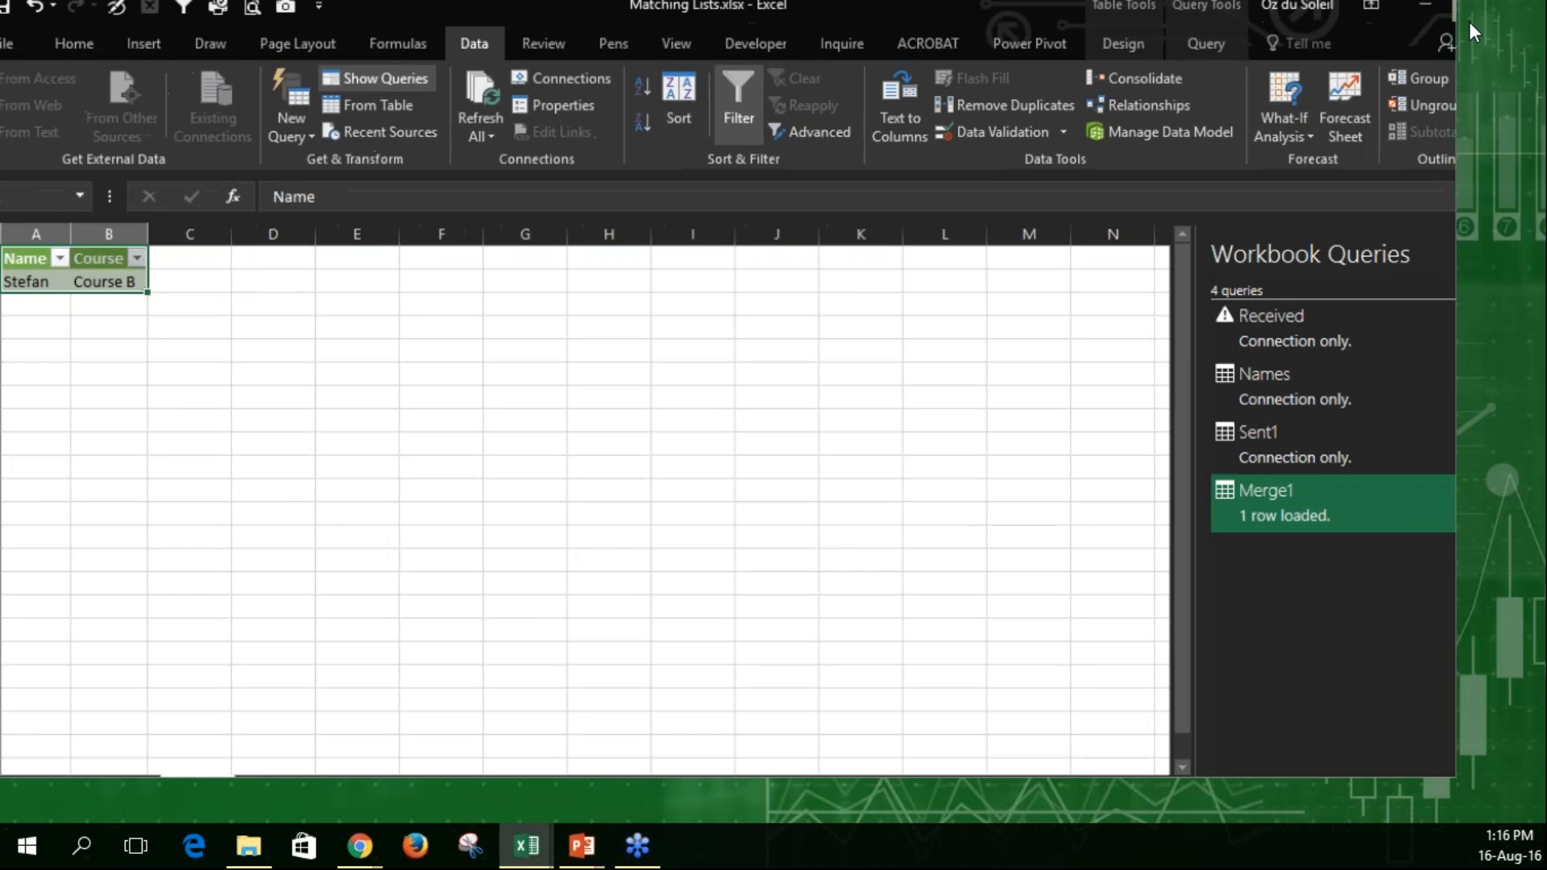
pyautogui.moveTo(572, 40); pyautogui.dragTo(837, 171)
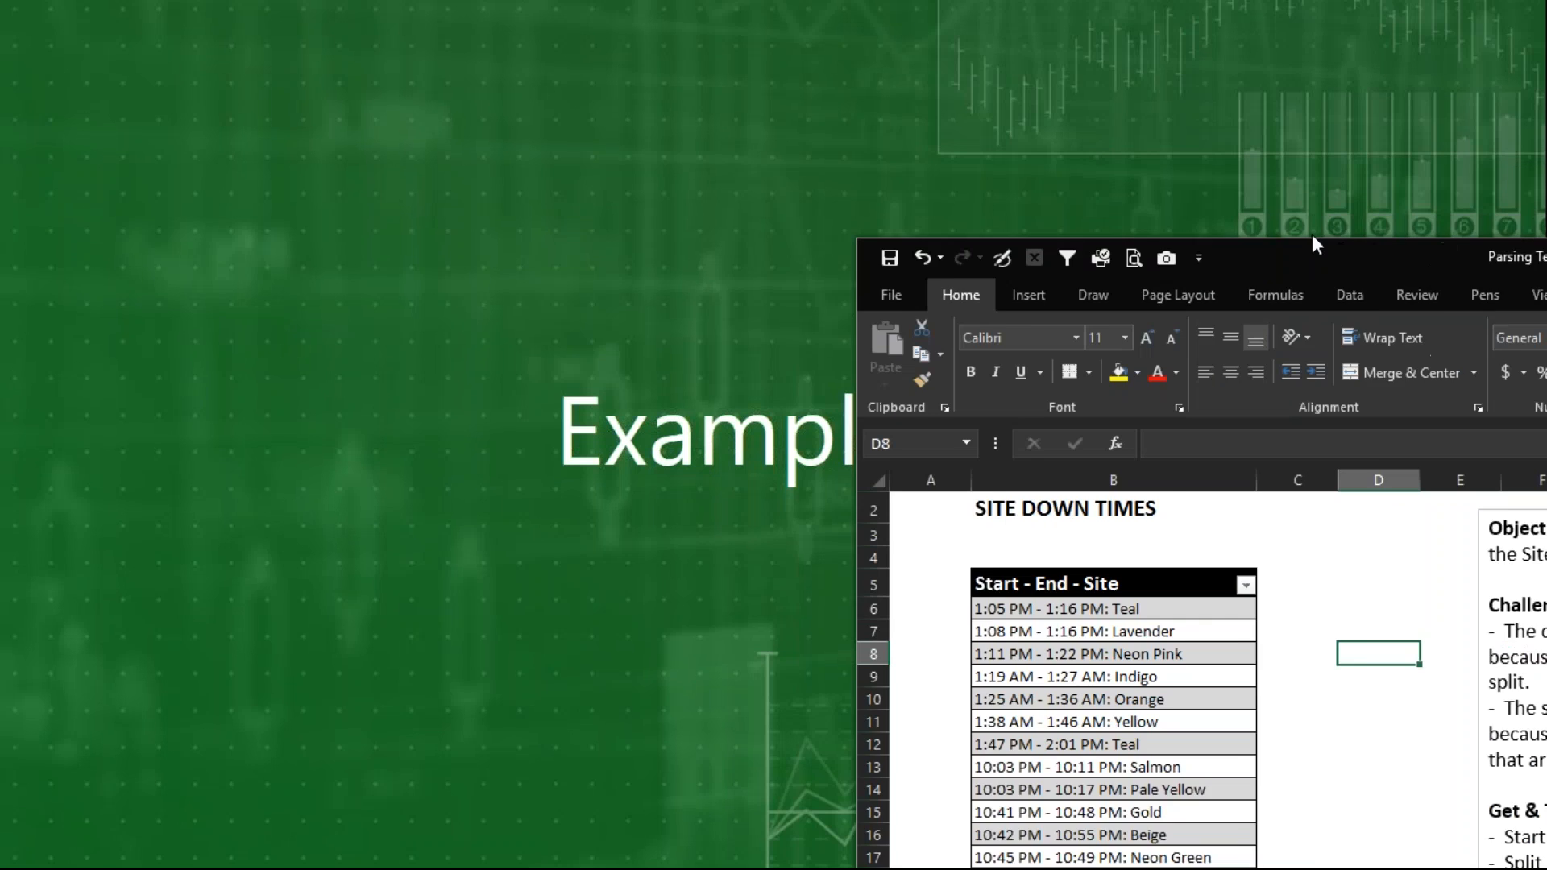
pyautogui.moveTo(1311, 242); pyautogui.dragTo(564, 29)
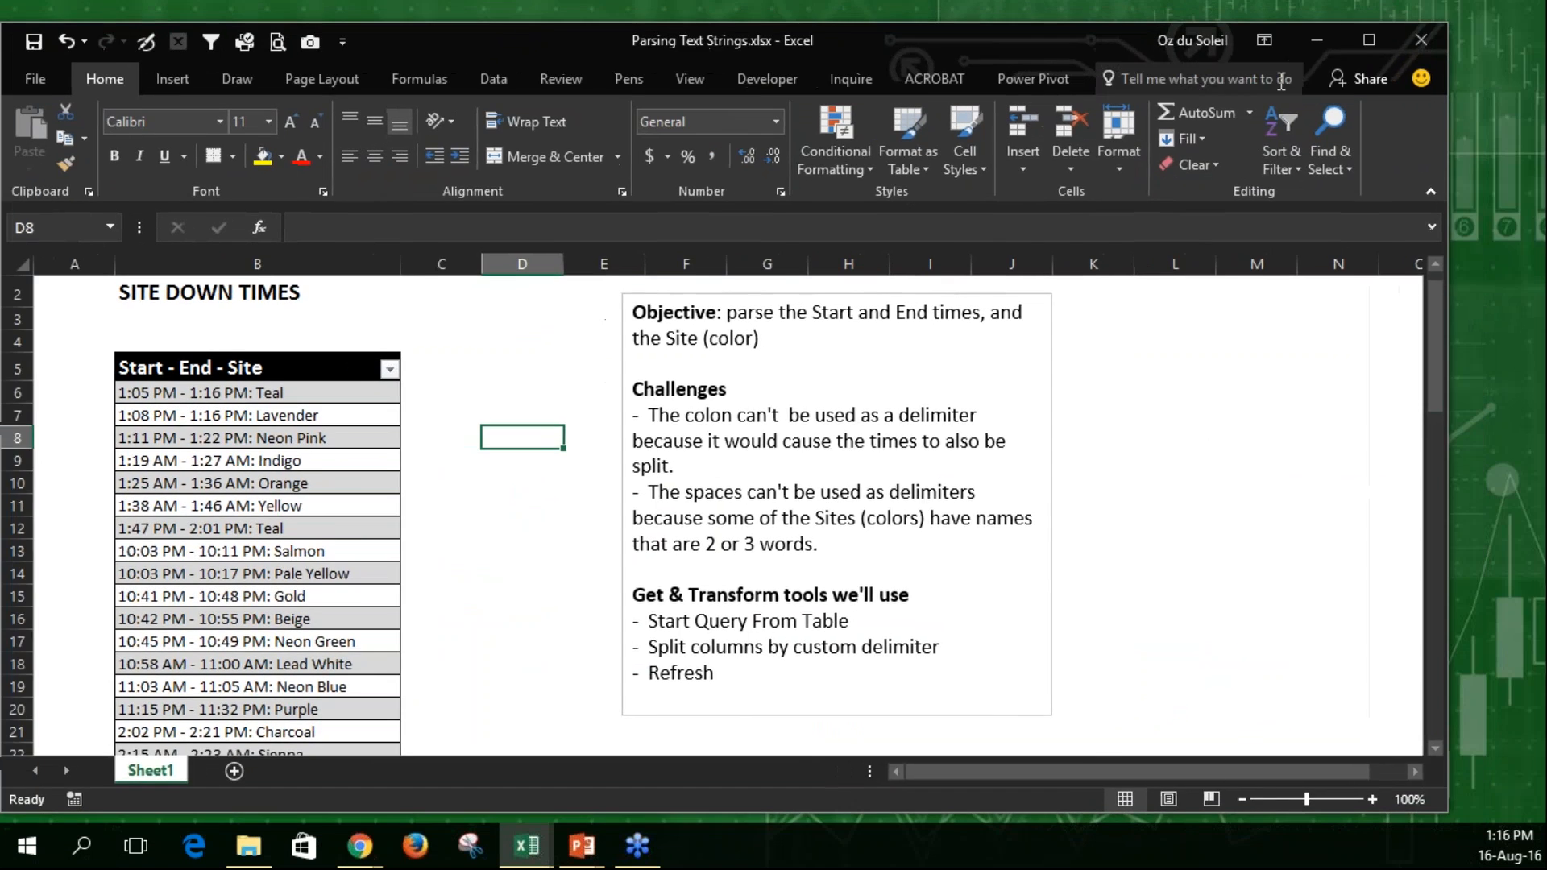
pyautogui.click(1361, 42)
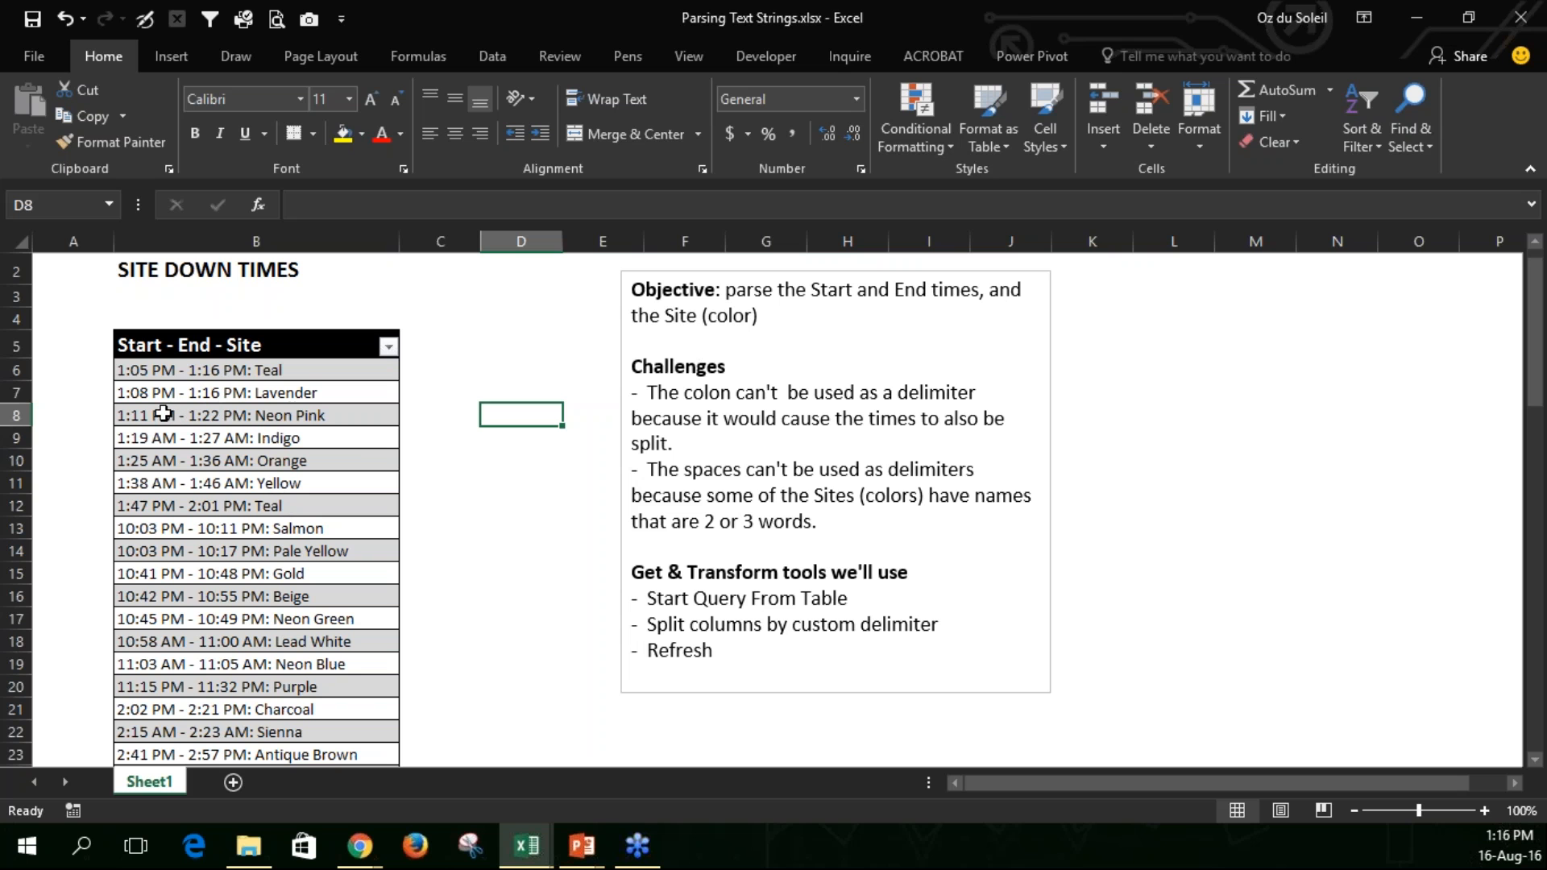
# - Start a query from the Site Down Times table
pyautogui.click(117, 370)
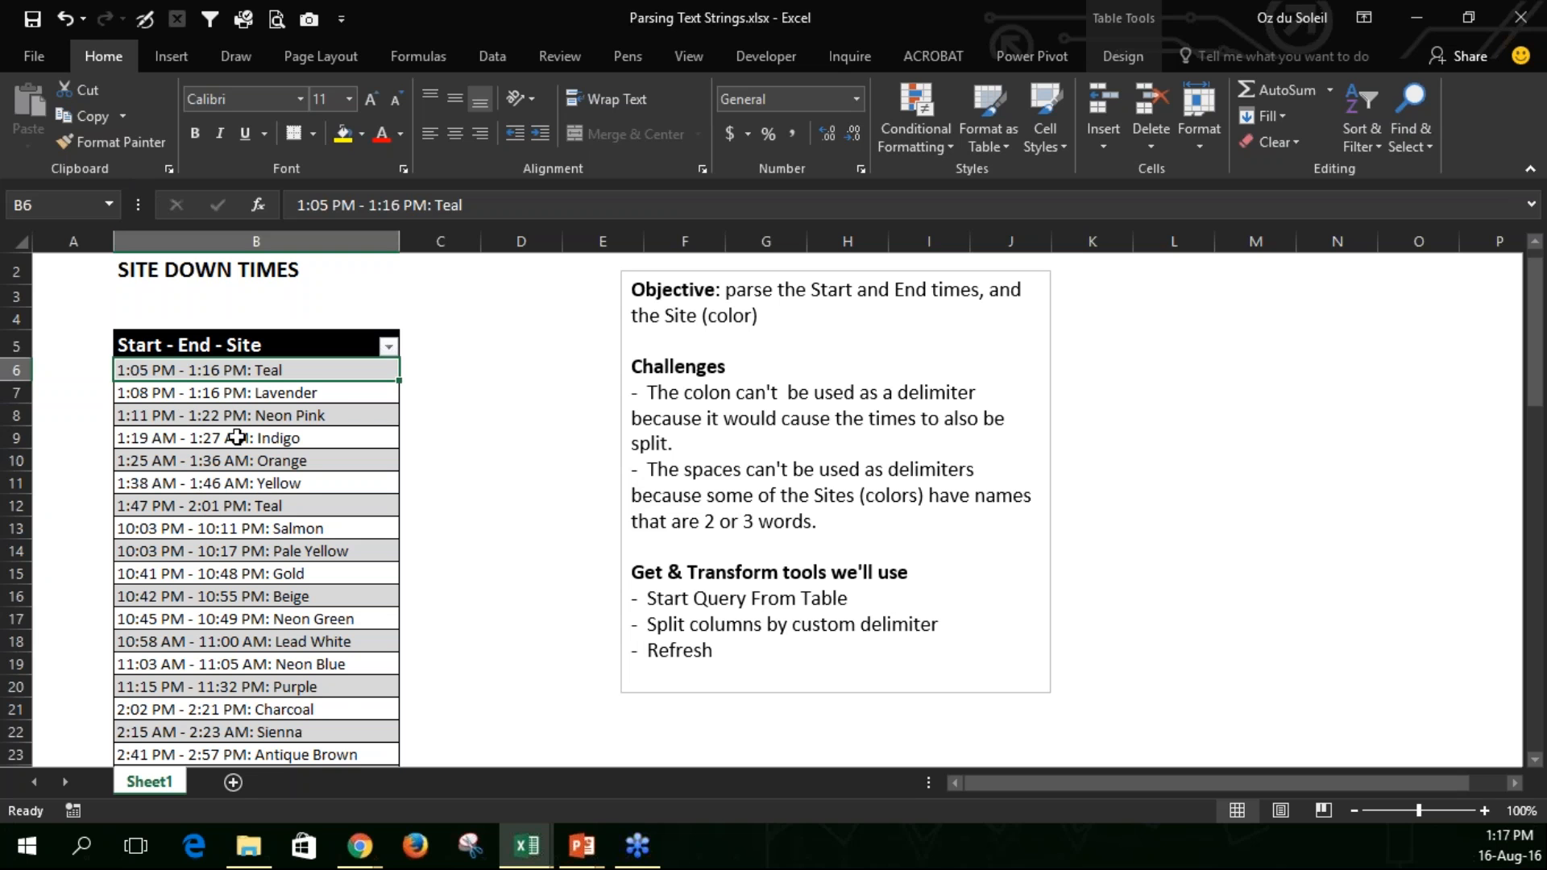
pyautogui.click(236, 438)
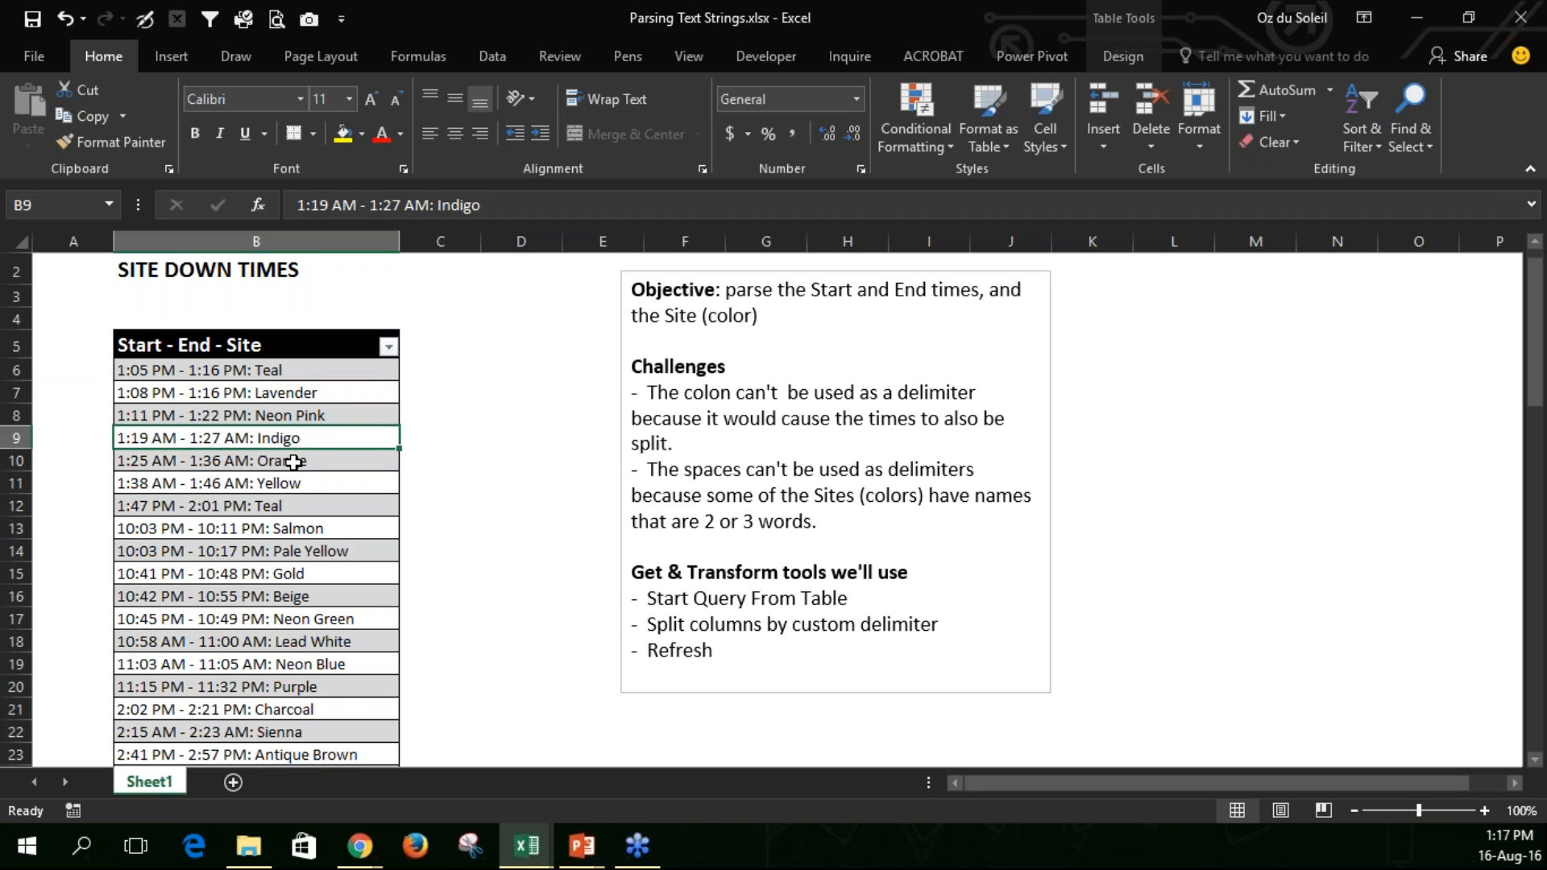
pyautogui.click(487, 60)
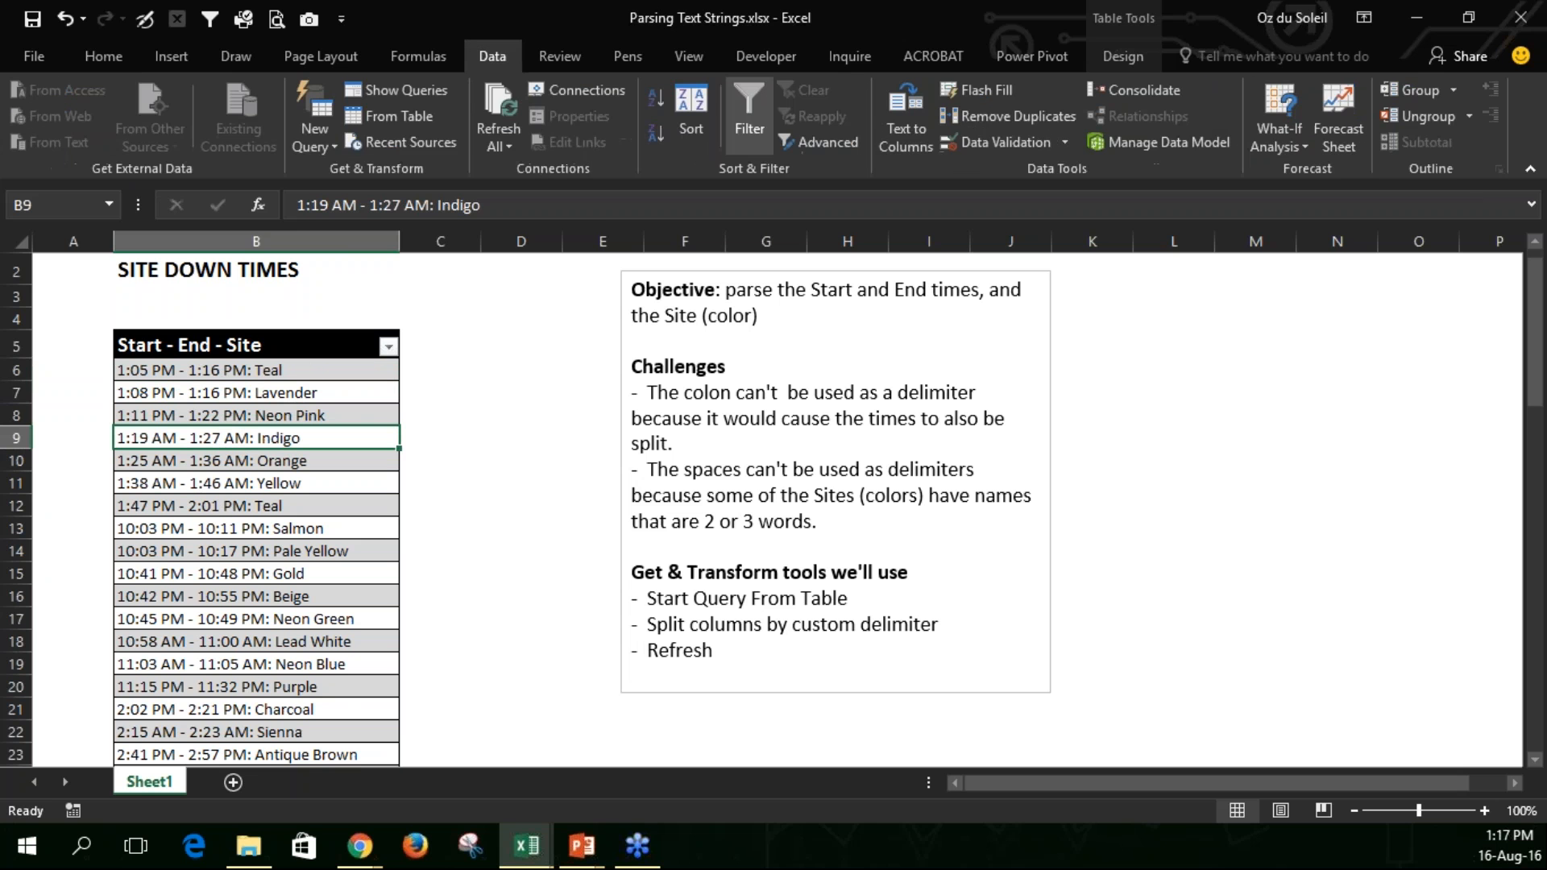
pyautogui.click(392, 125)
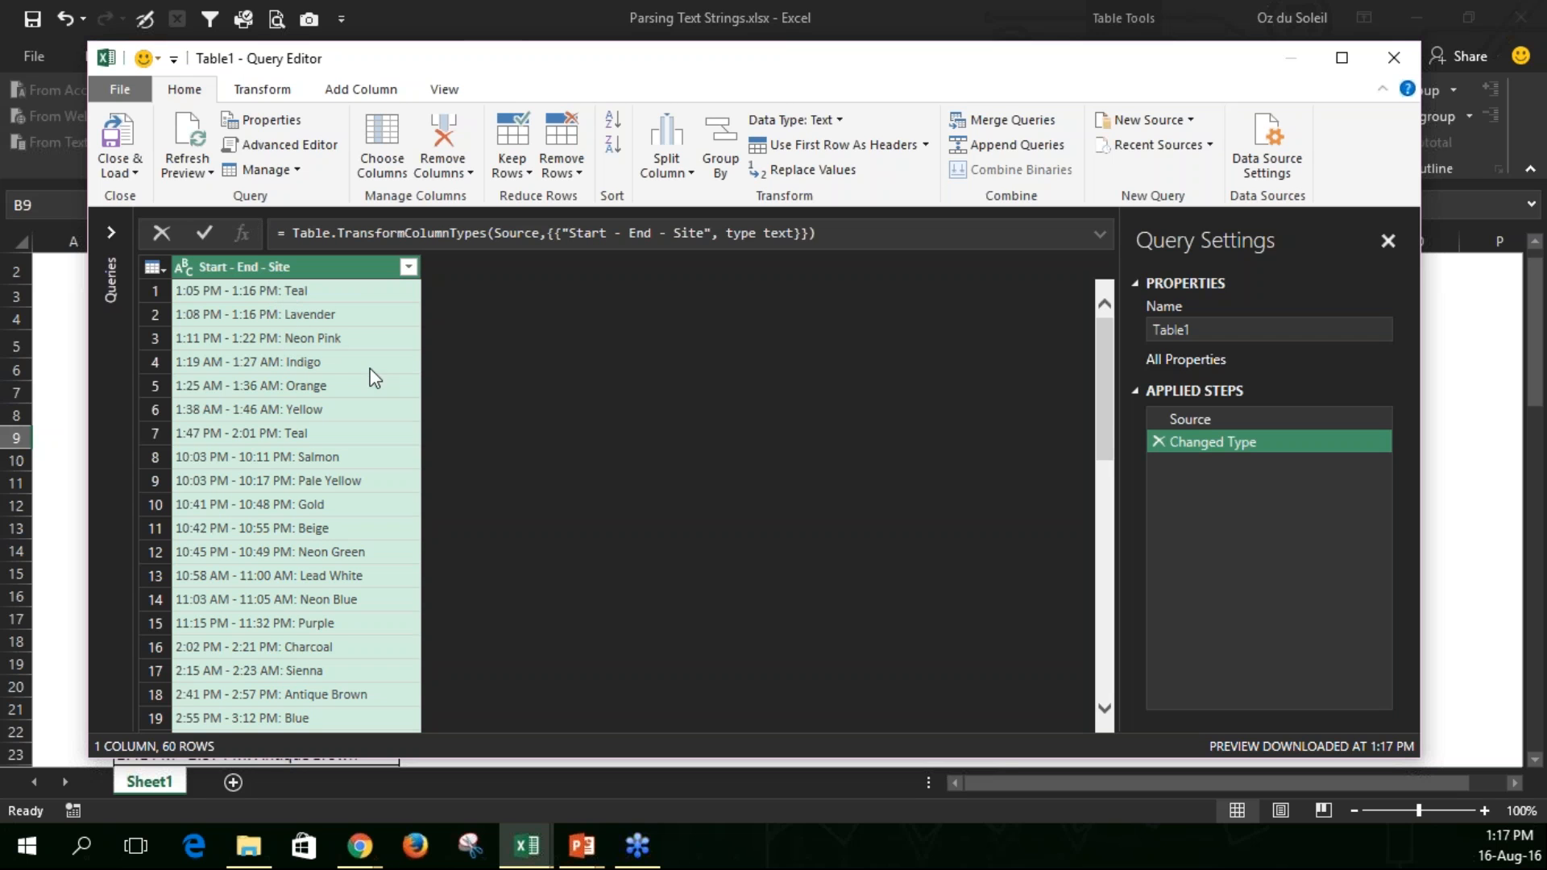
# - Split the Start - End - Site column at each occurrence of a custom delimiter, a colon followed by a space
pyautogui.click(679, 175)
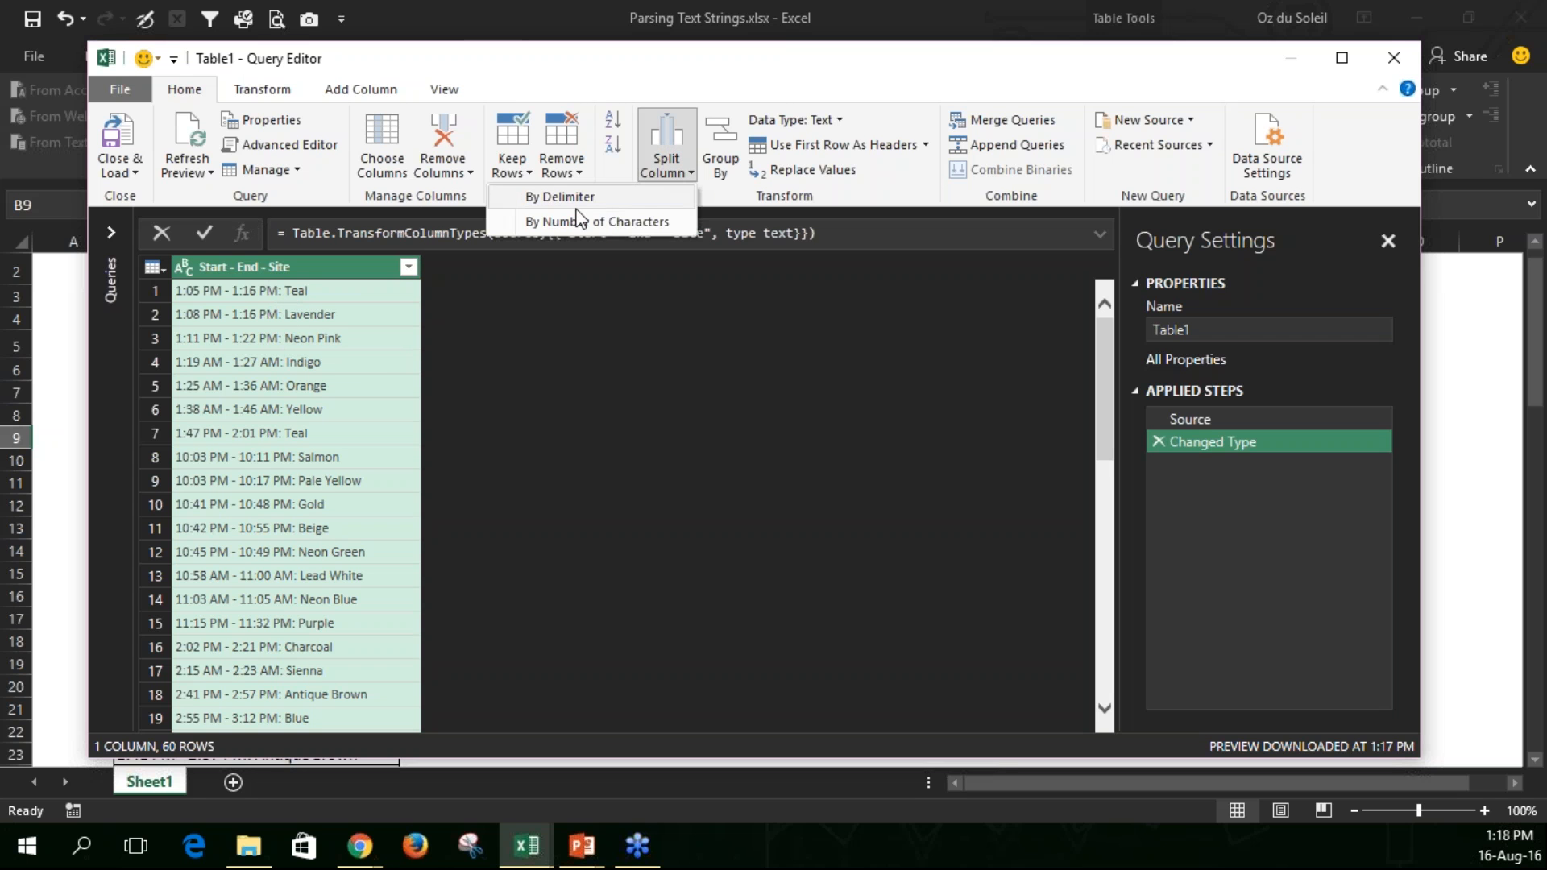
pyautogui.click(569, 194)
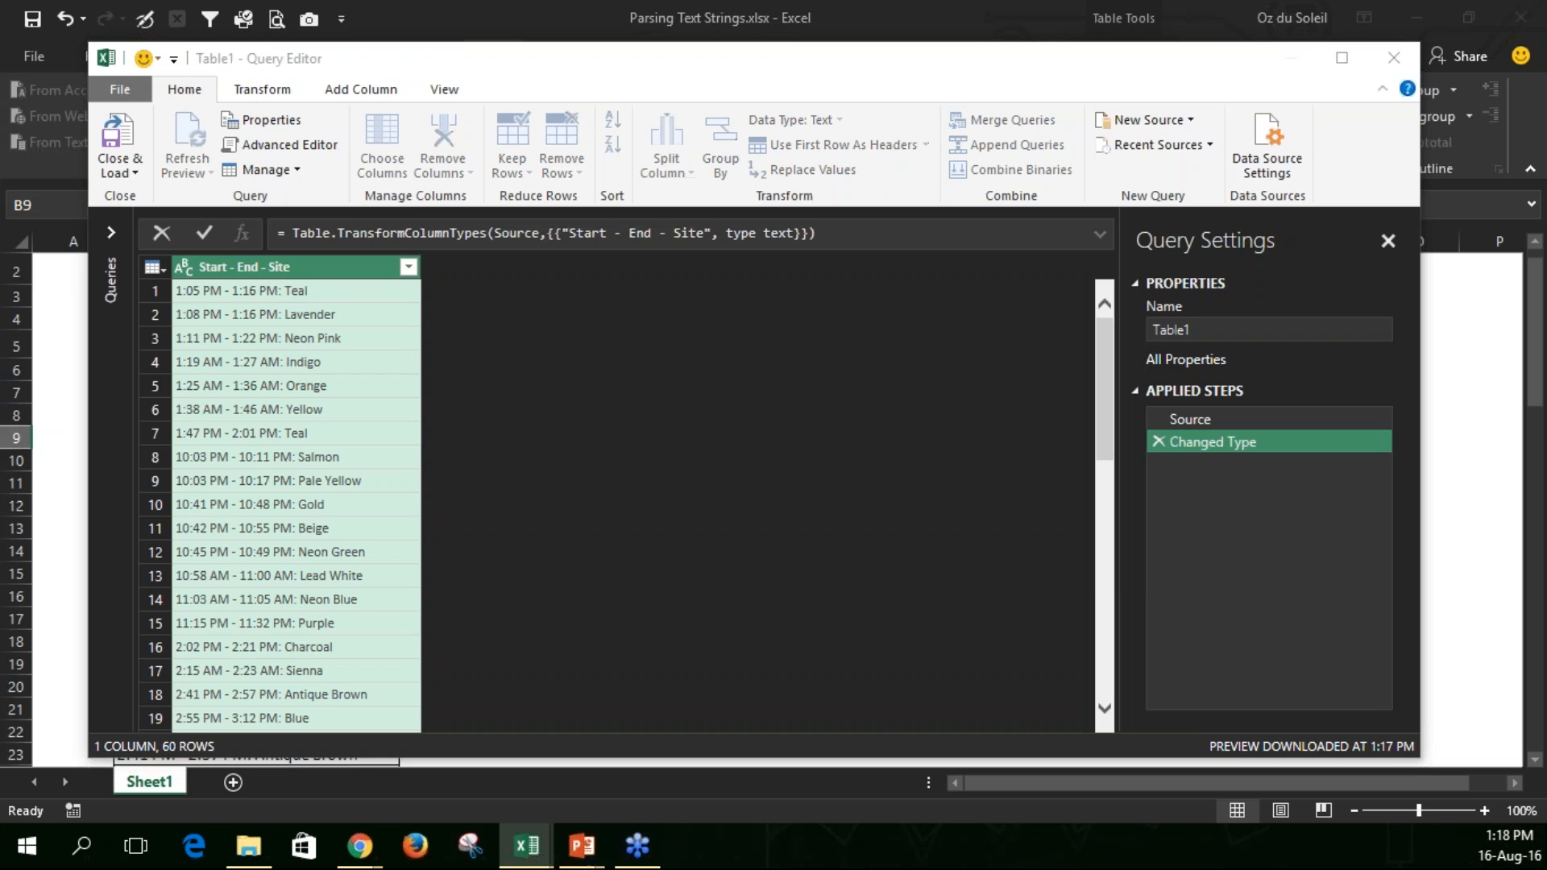
pyautogui.click(536, 356)
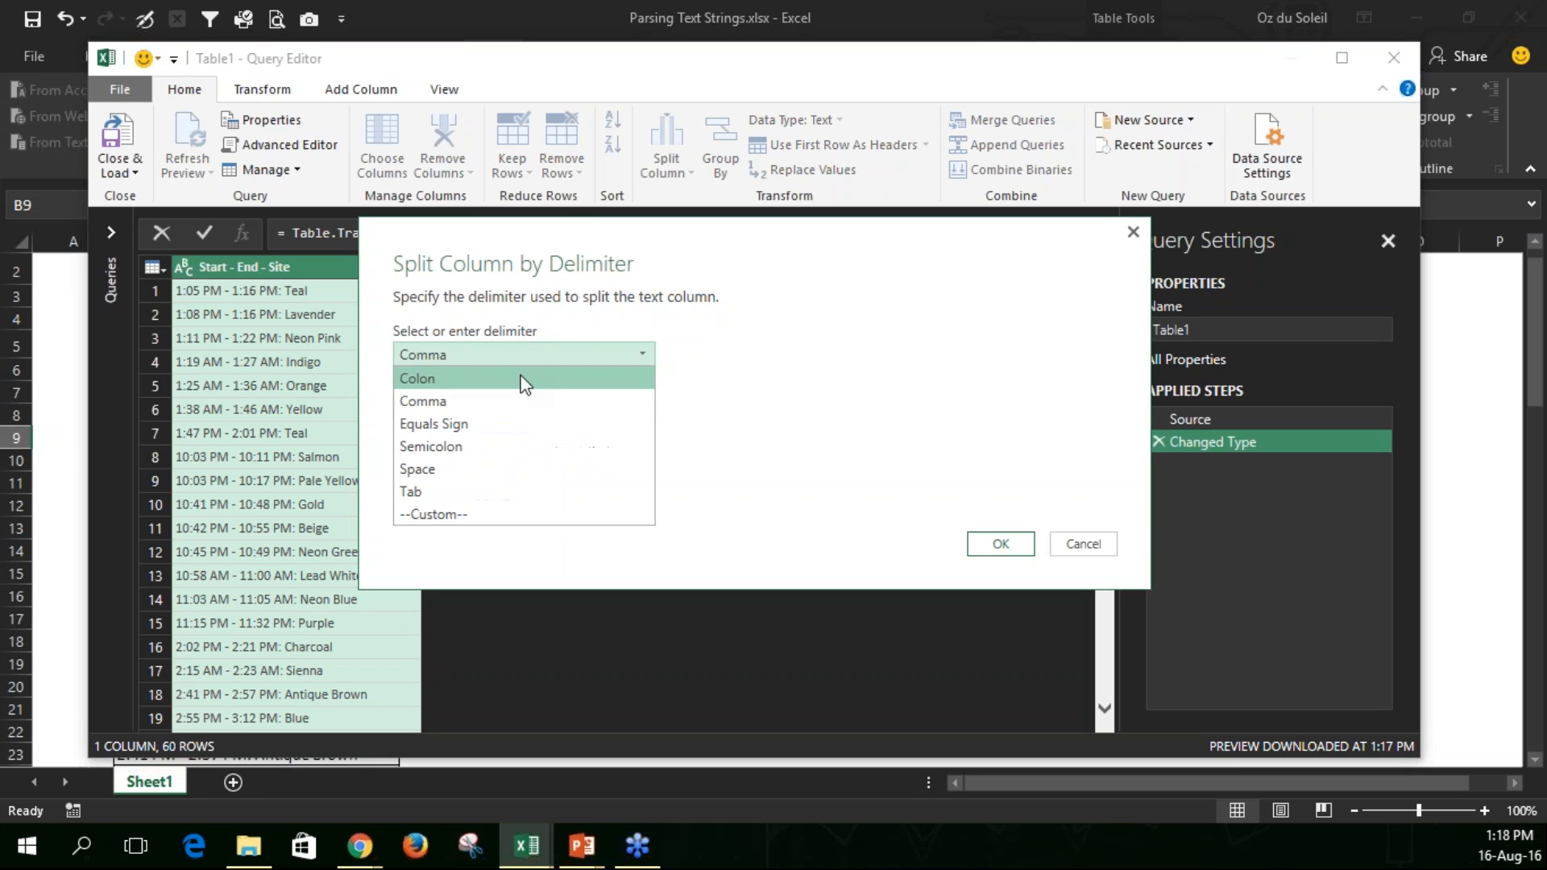
pyautogui.click(476, 519)
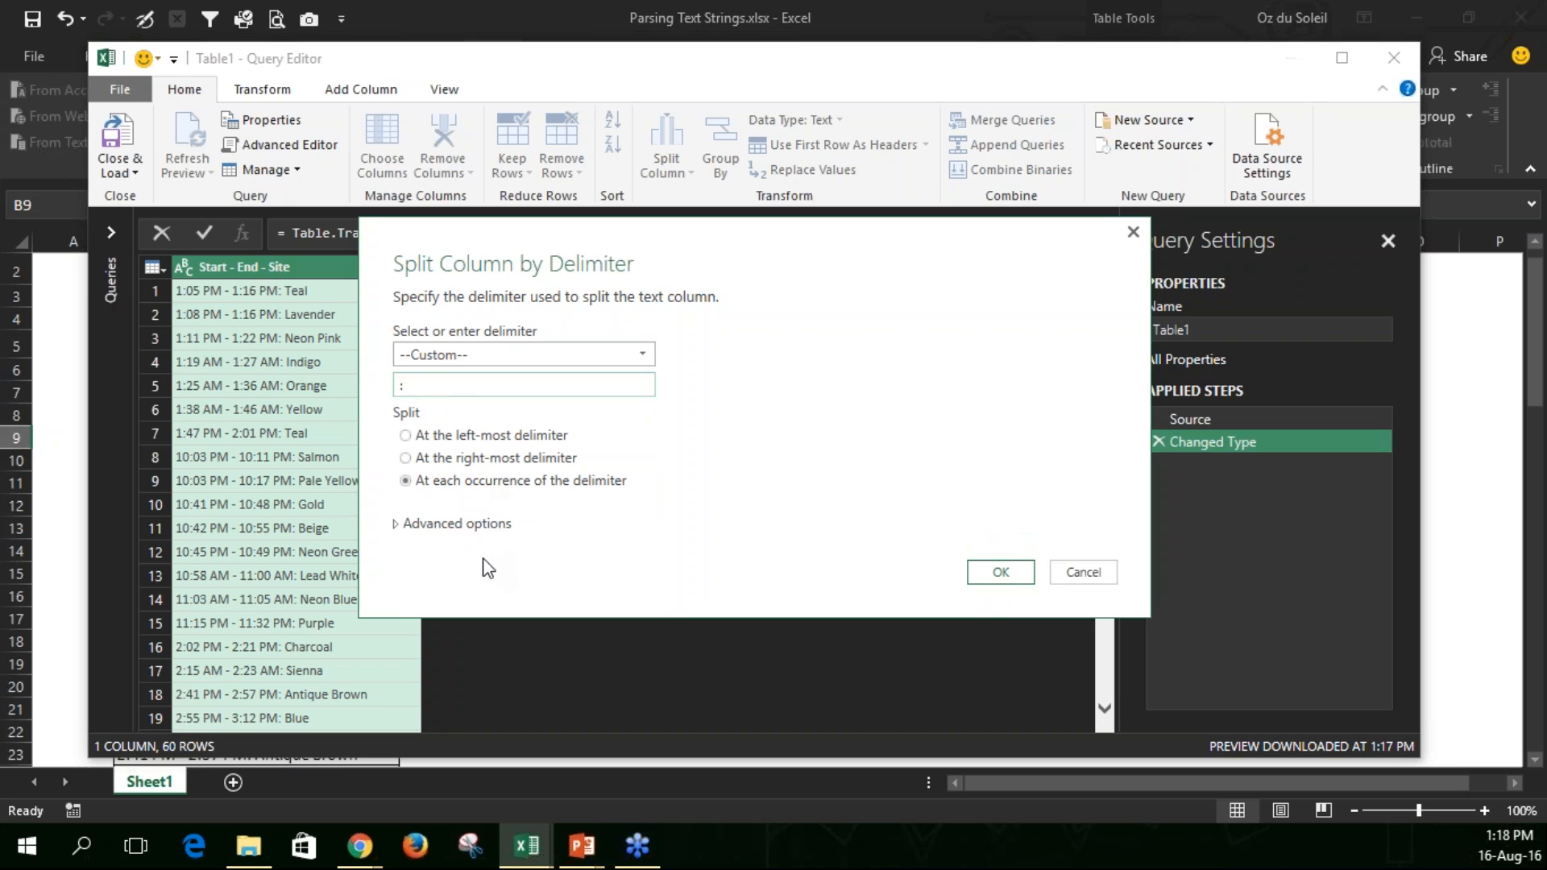
pyautogui.click(1008, 576)
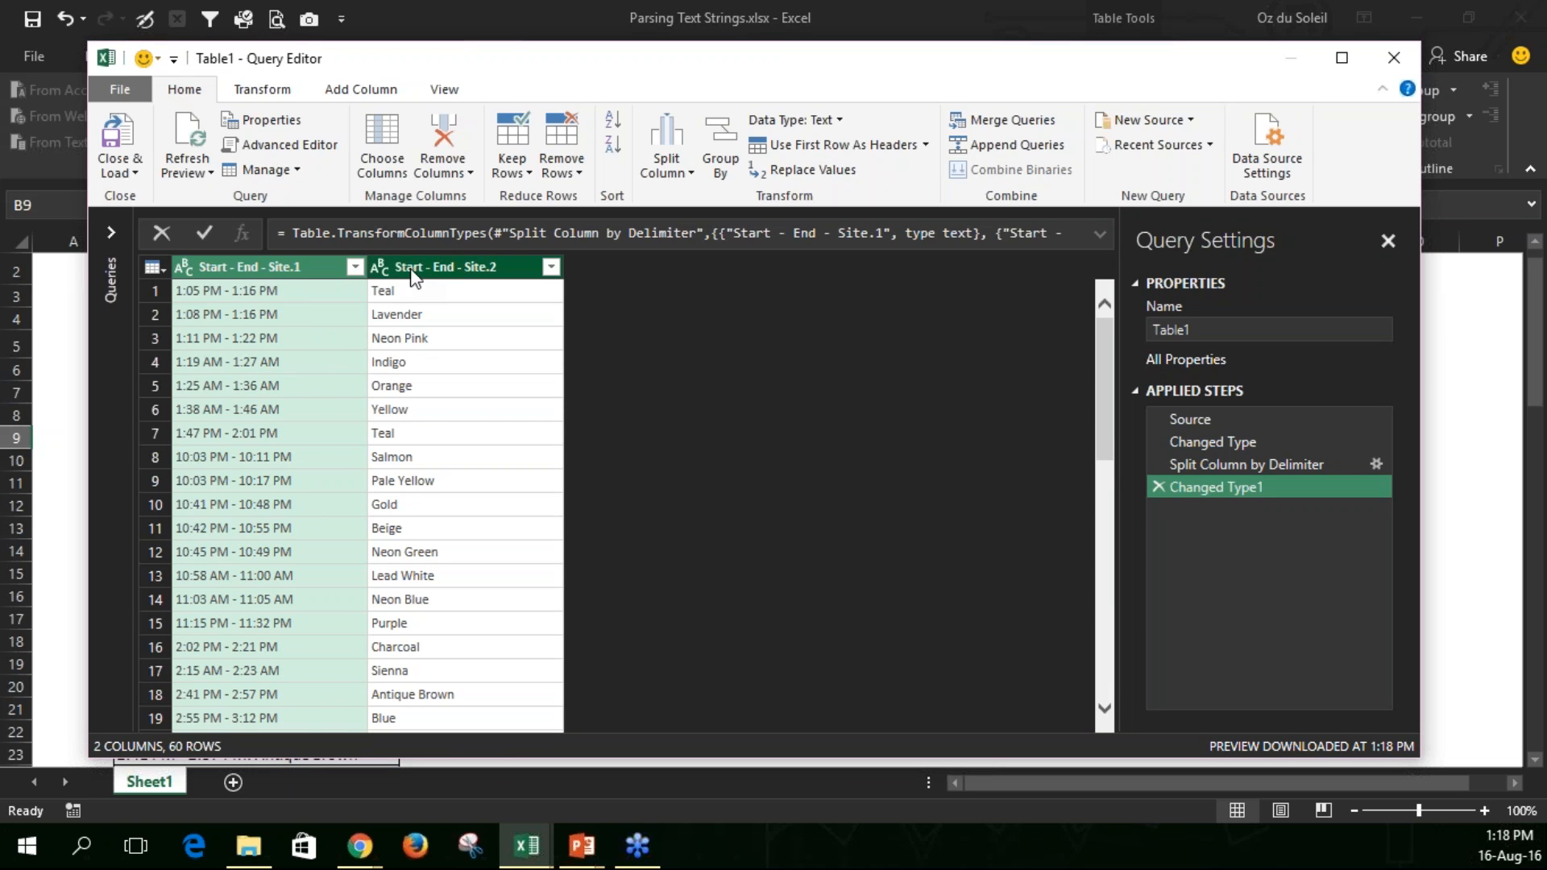
# - Rename the Start - End - Site.2 column as Site
pyautogui.doubleClick(443, 267)
pyautogui.write('Site')
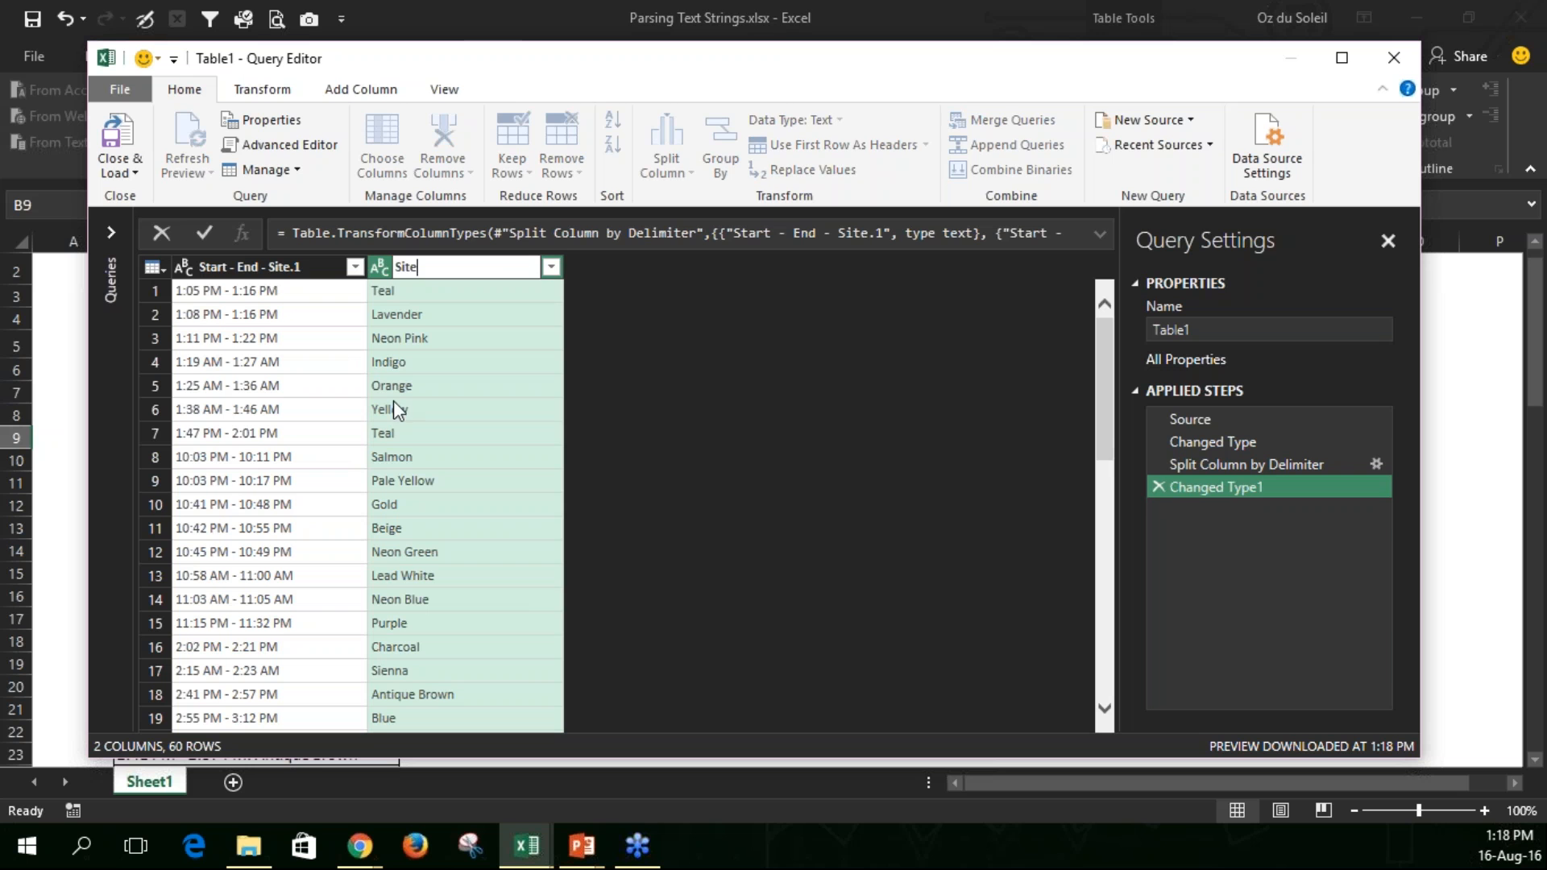
pyautogui.press('Return')
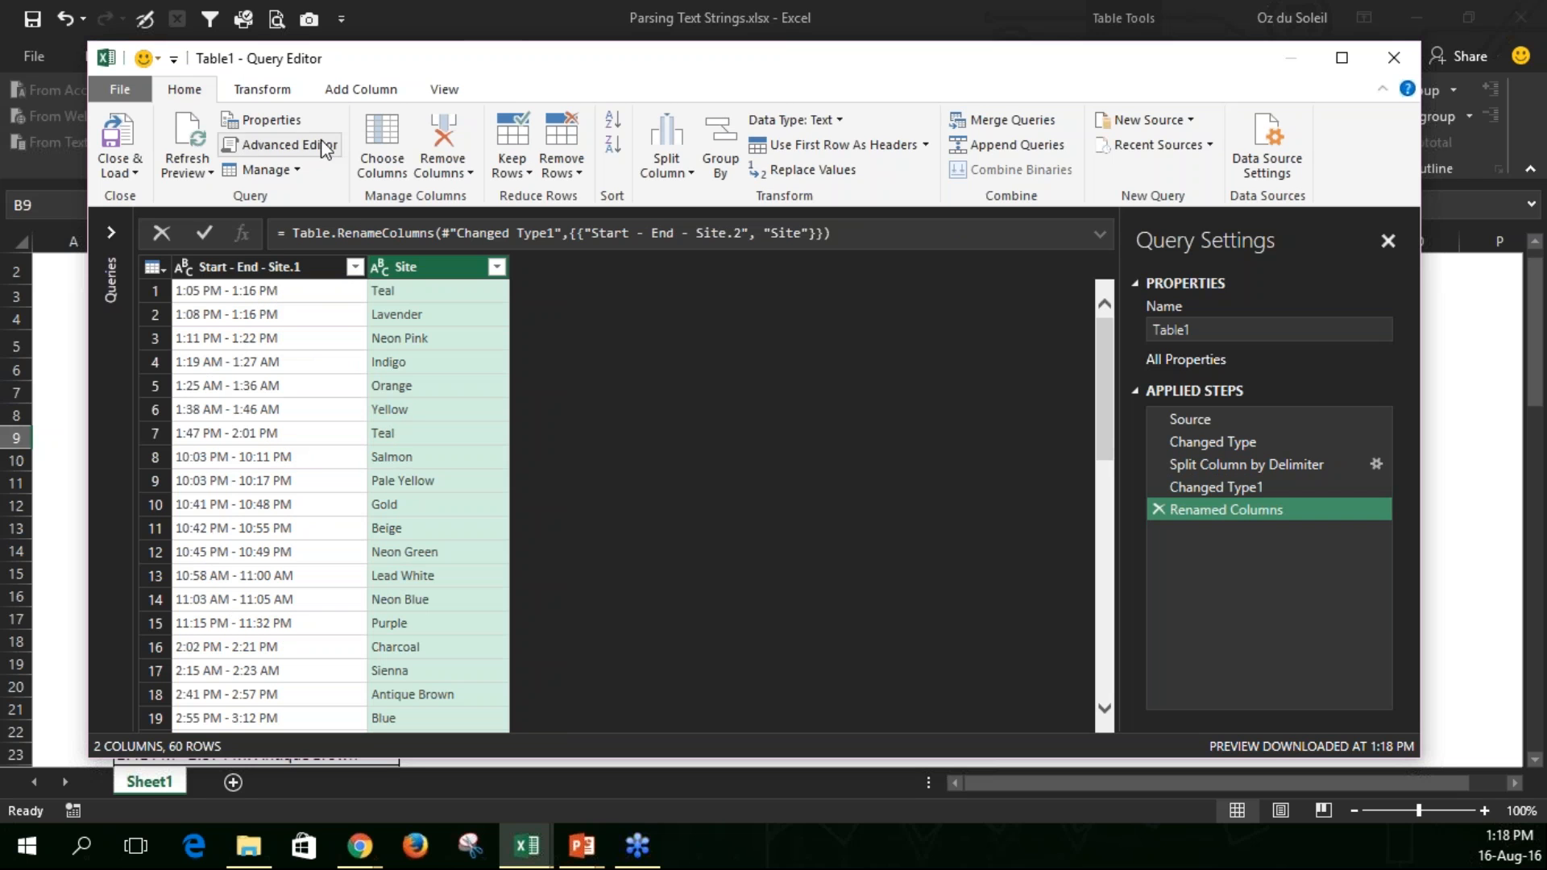
# - Try to split the Site column at each occurrence of the custom delimiter " - "
pyautogui.click(679, 172)
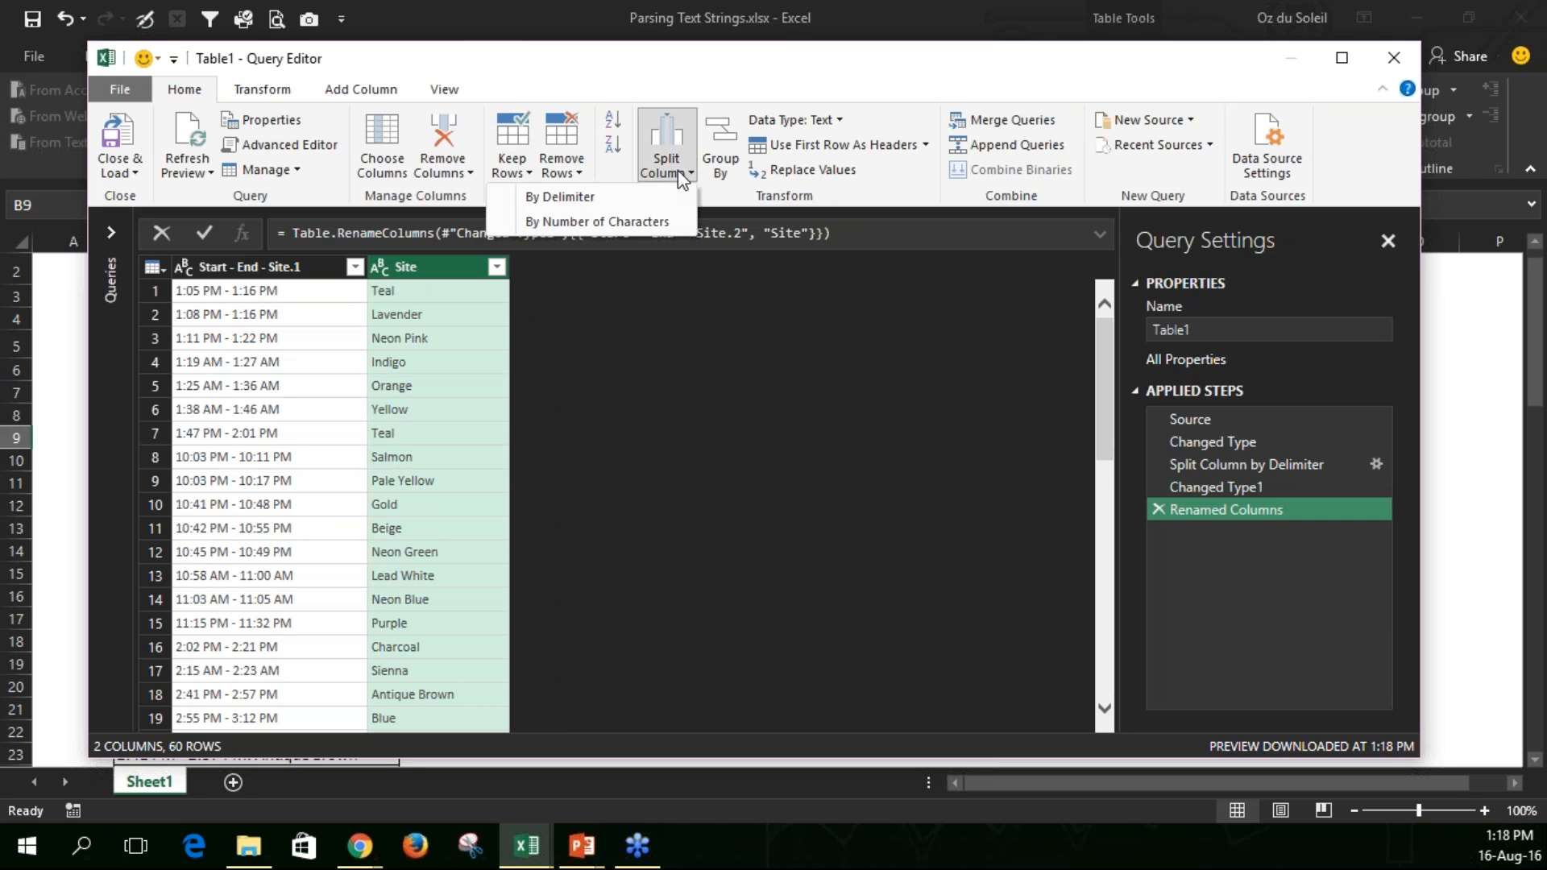
pyautogui.click(574, 198)
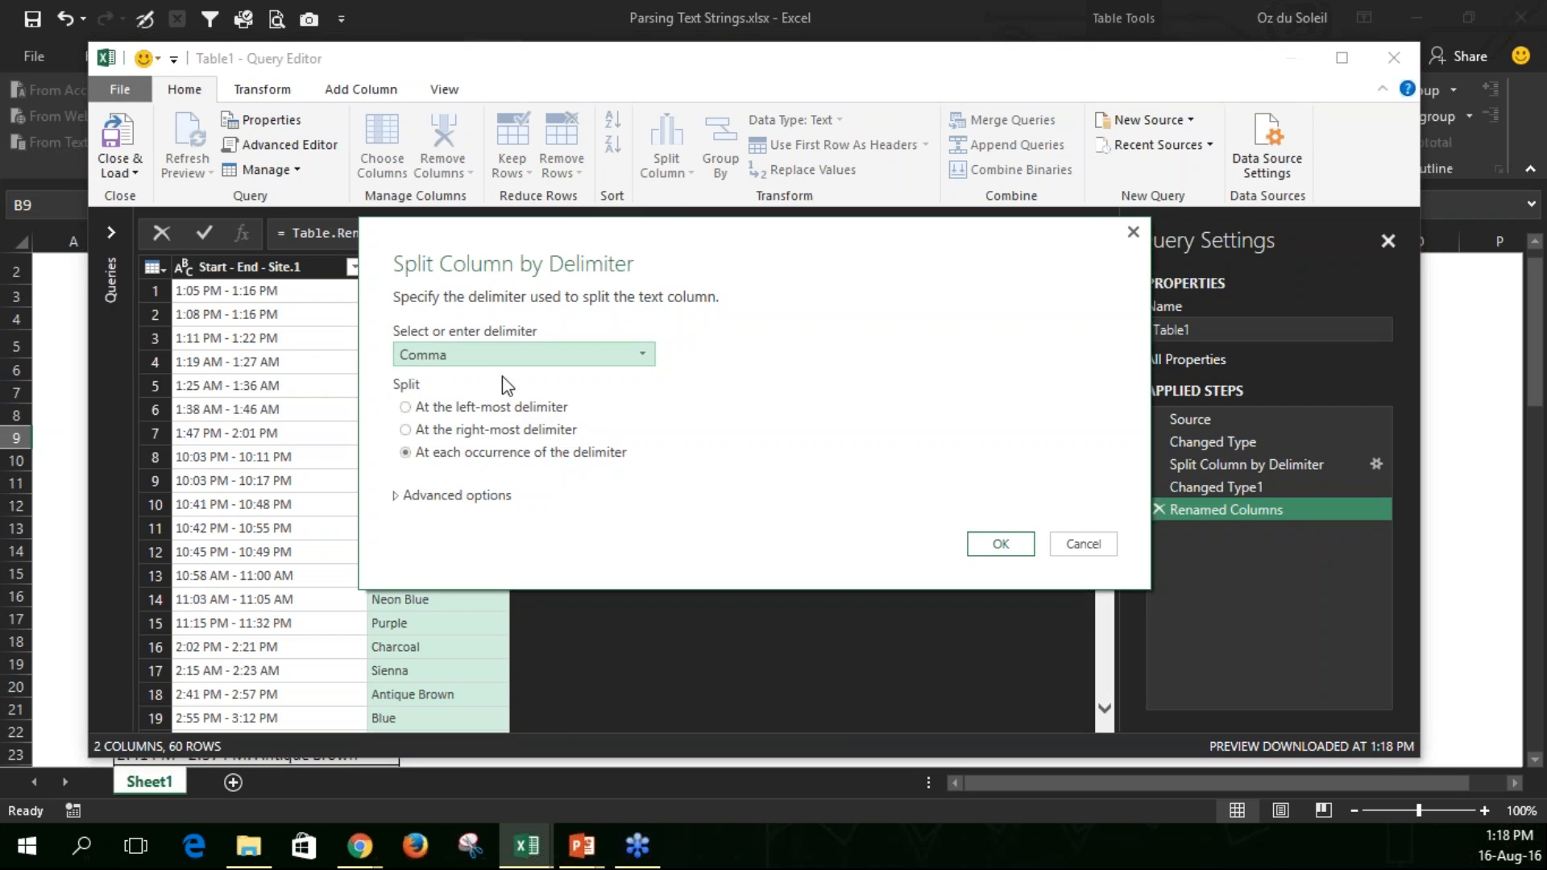
pyautogui.click(508, 359)
pyautogui.click(468, 512)
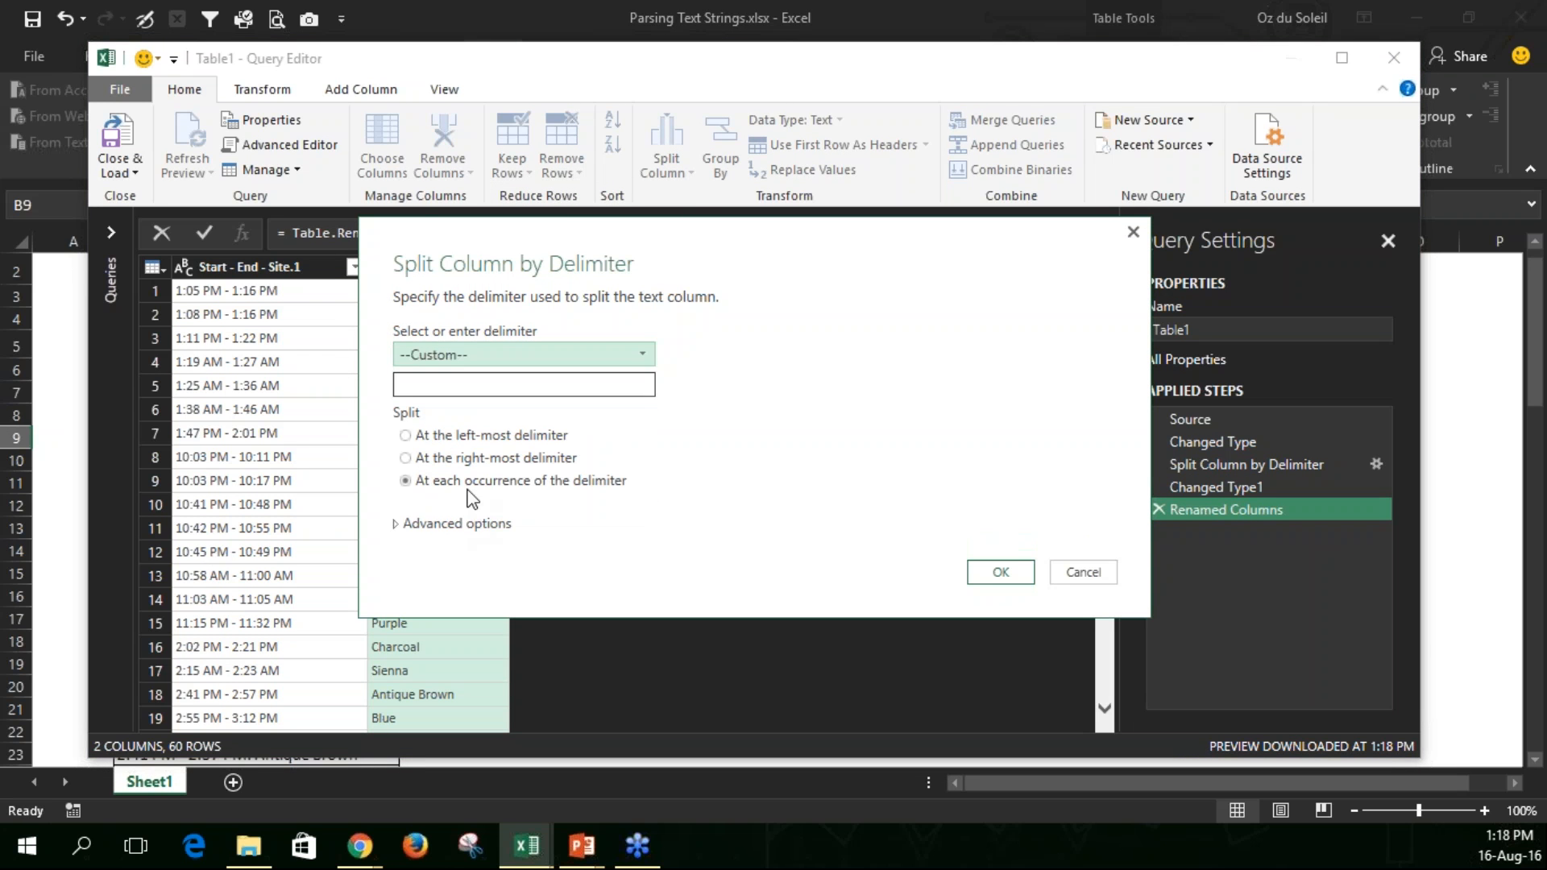
pyautogui.click(461, 384)
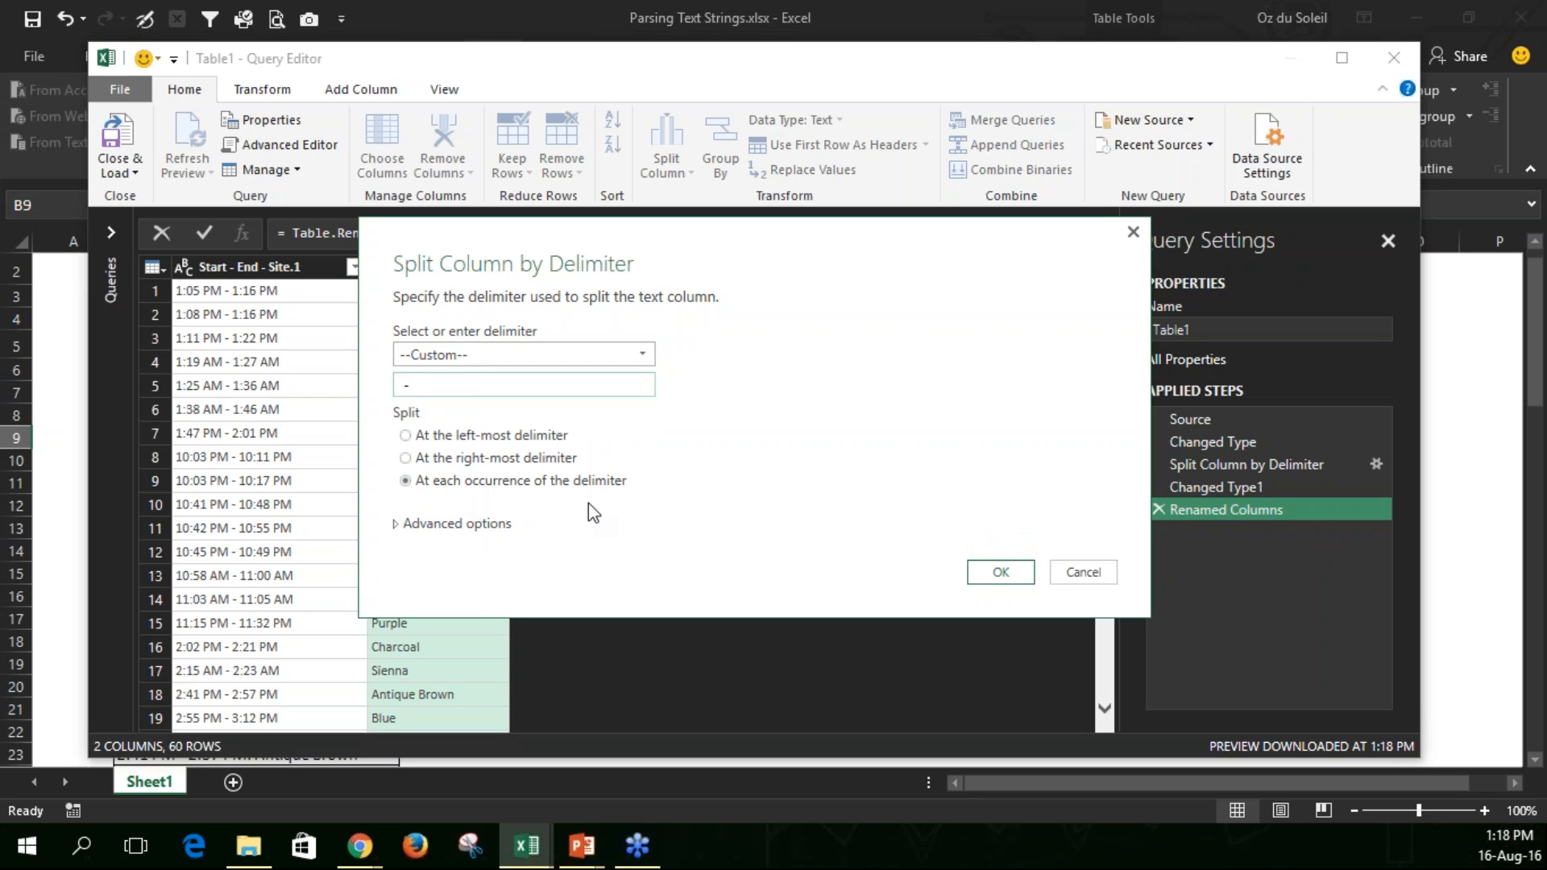
pyautogui.click(989, 573)
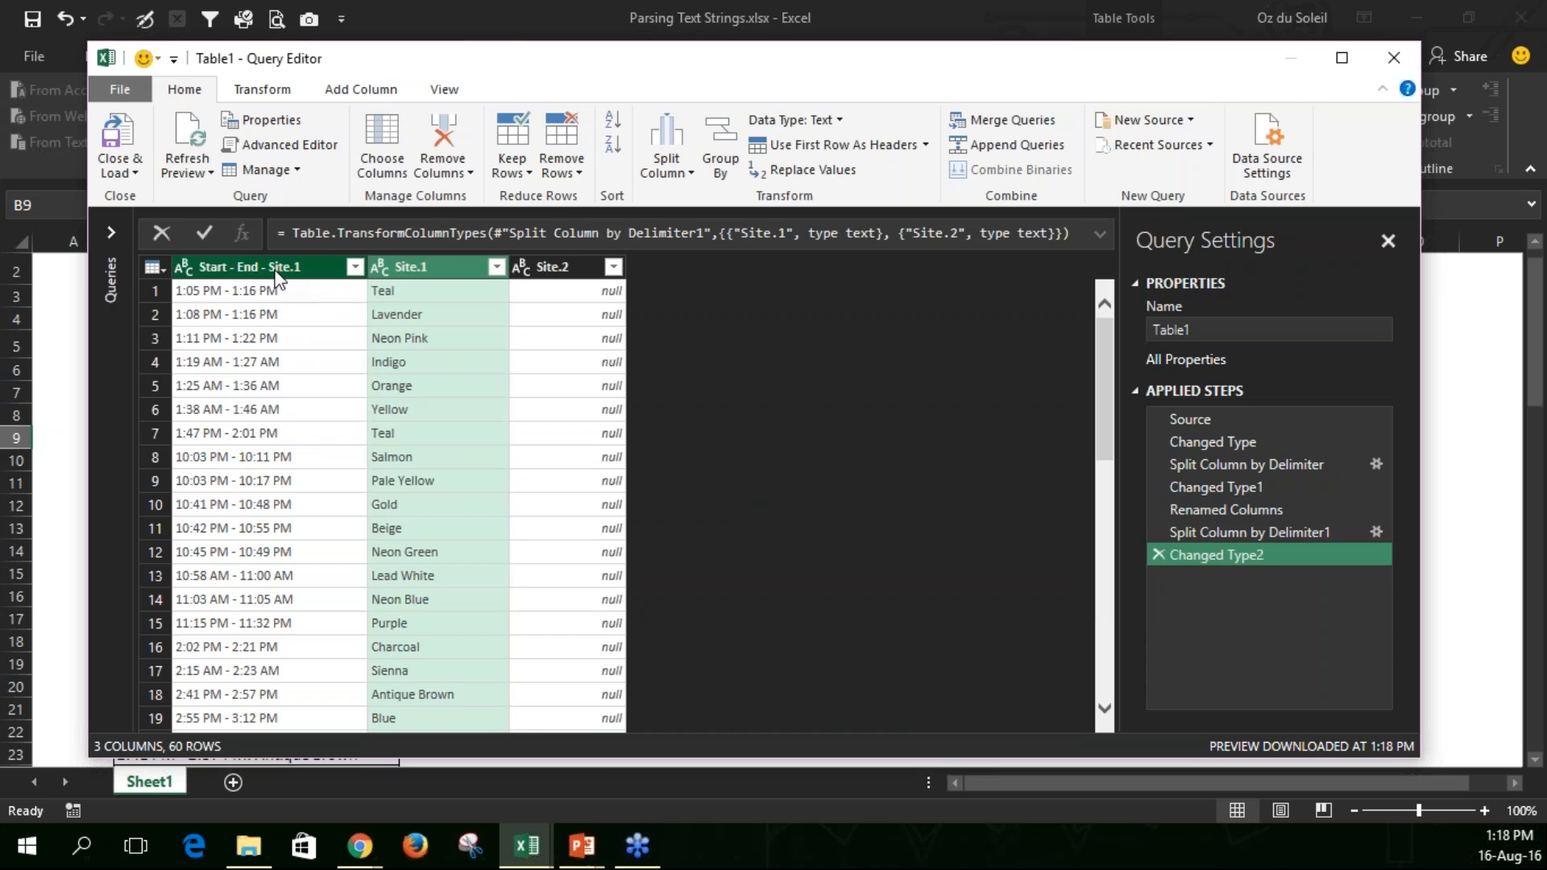
# - Delete the last Changed Type2 step and split the Start - End - Site.1 column at each occurrence of the custom delimiter " - "
pyautogui.click(292, 270)
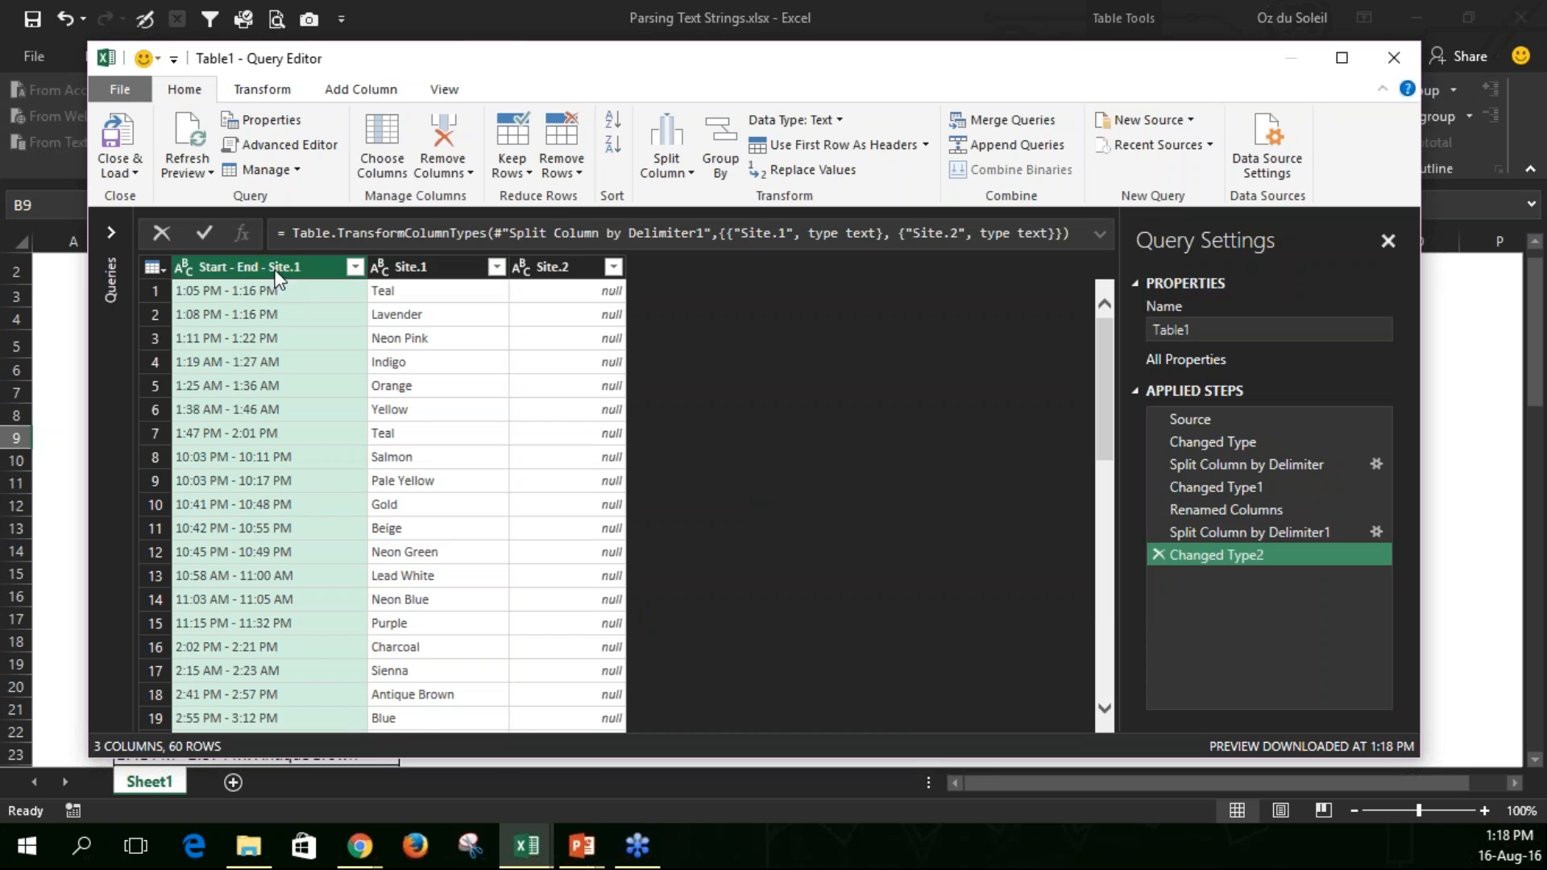
pyautogui.click(1157, 556)
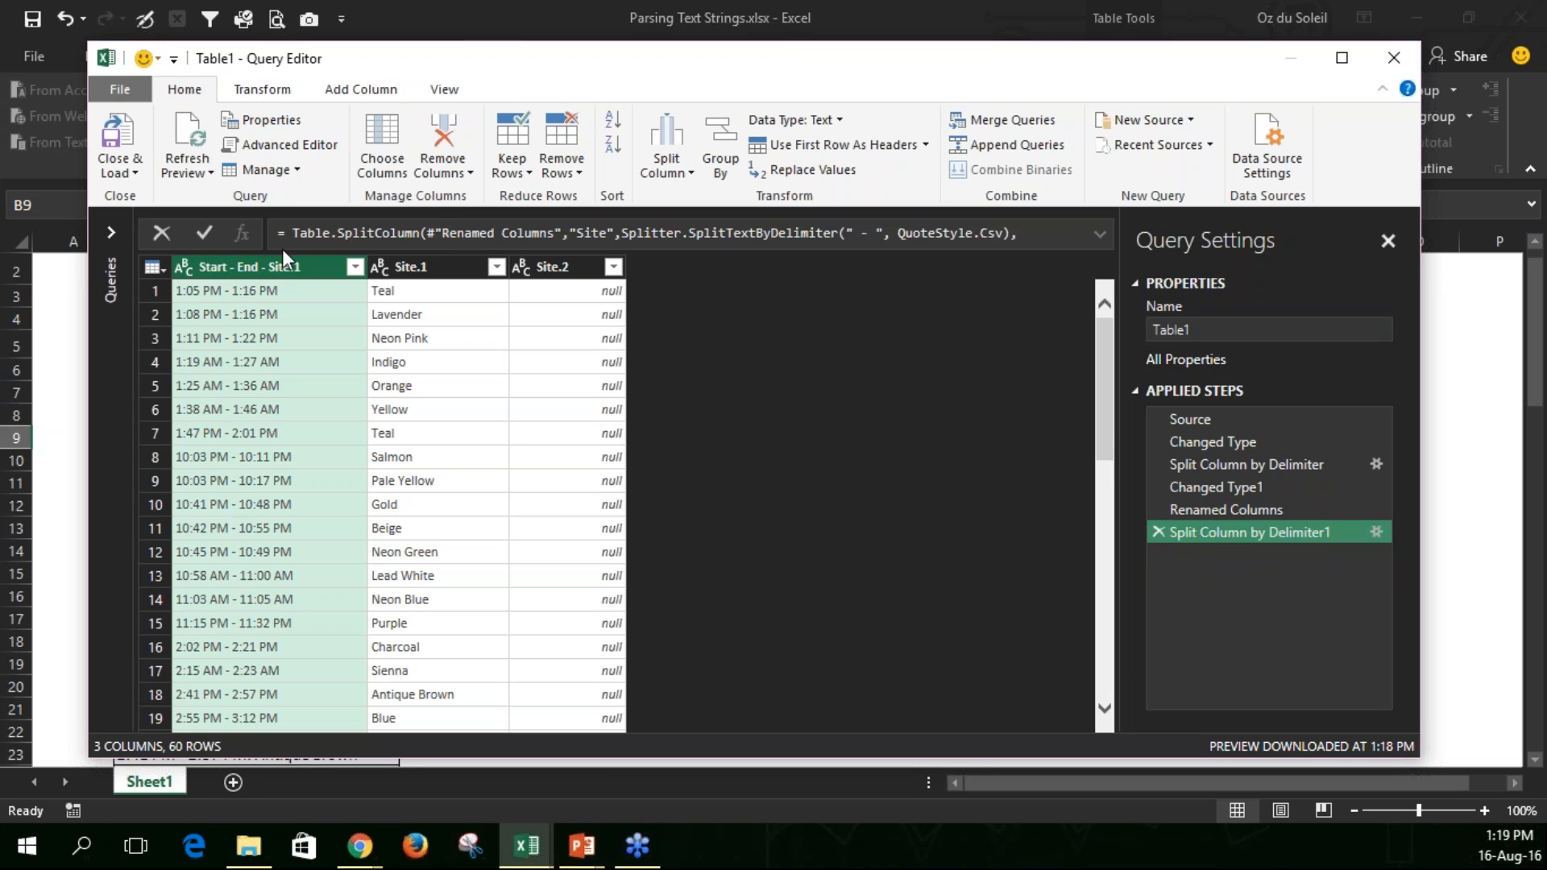
pyautogui.click(666, 161)
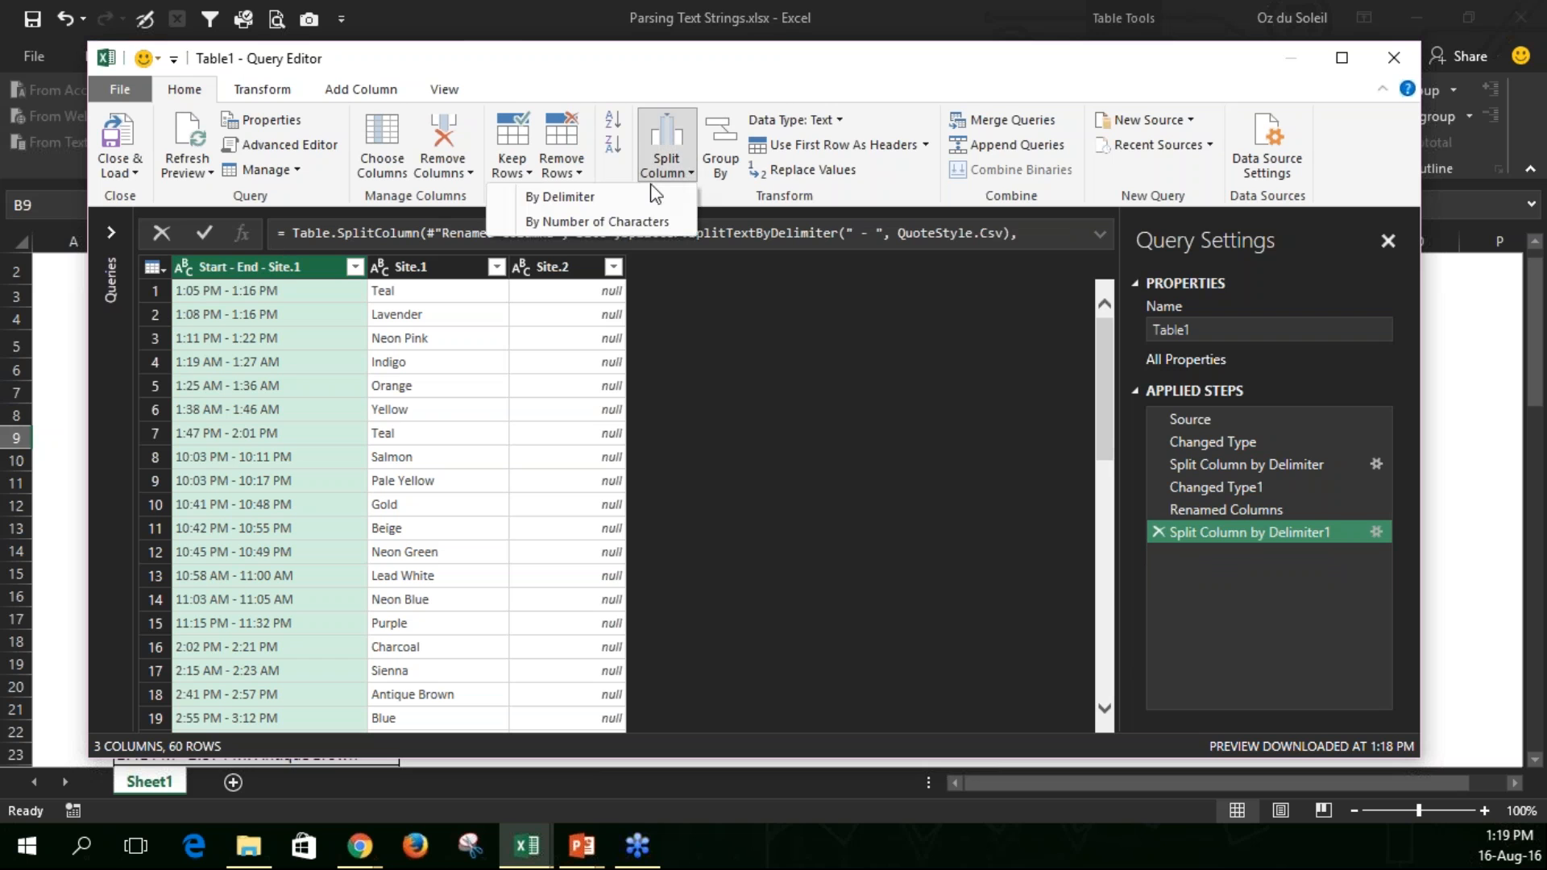
pyautogui.click(606, 196)
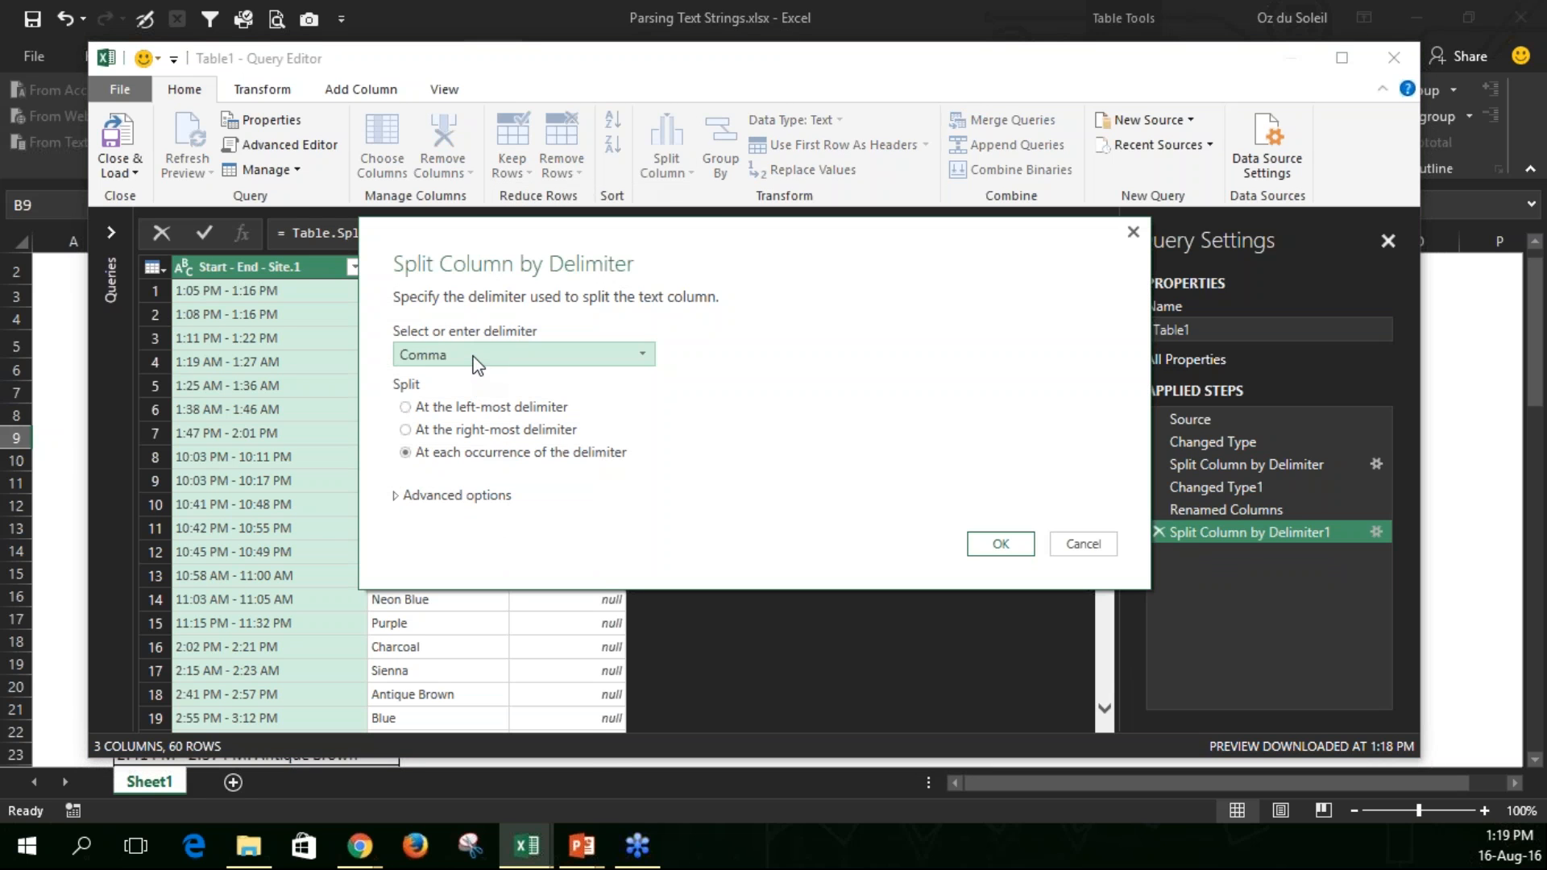
pyautogui.click(475, 359)
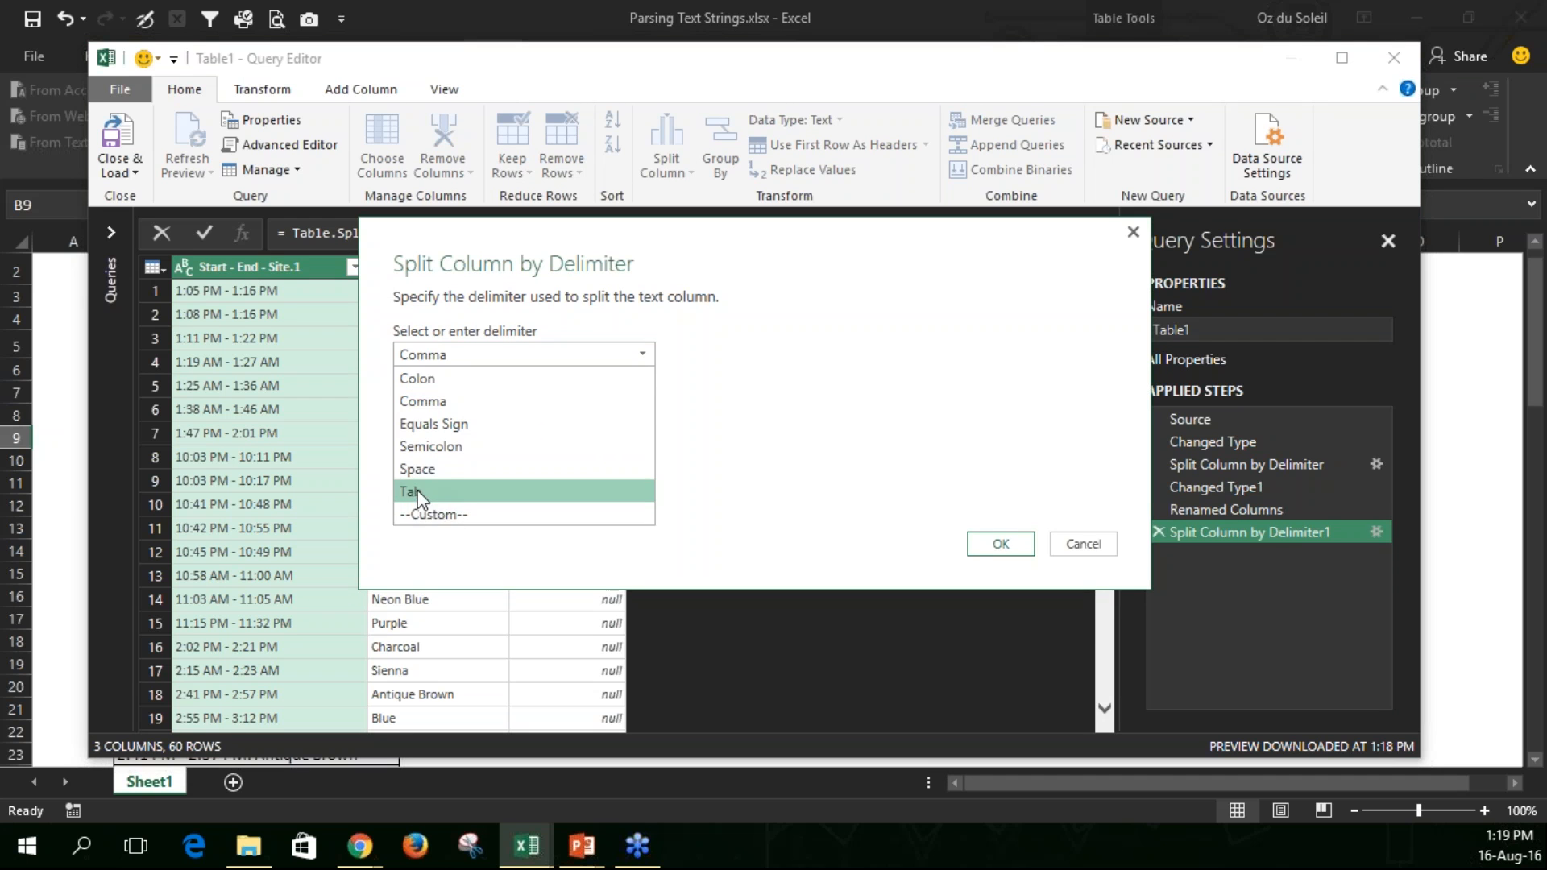
pyautogui.click(421, 515)
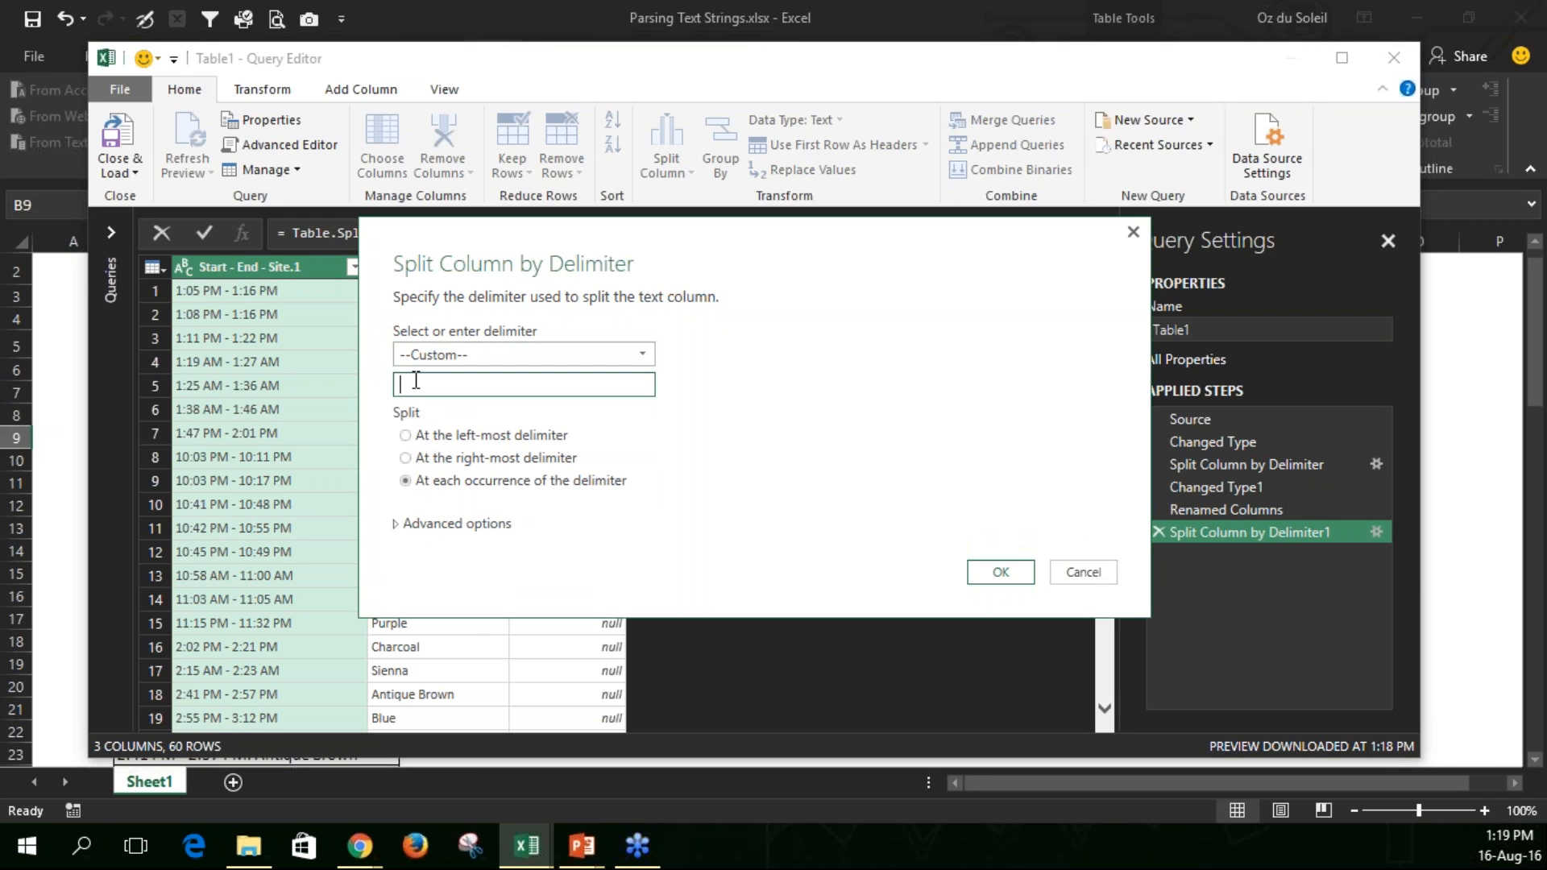
pyautogui.write('-')
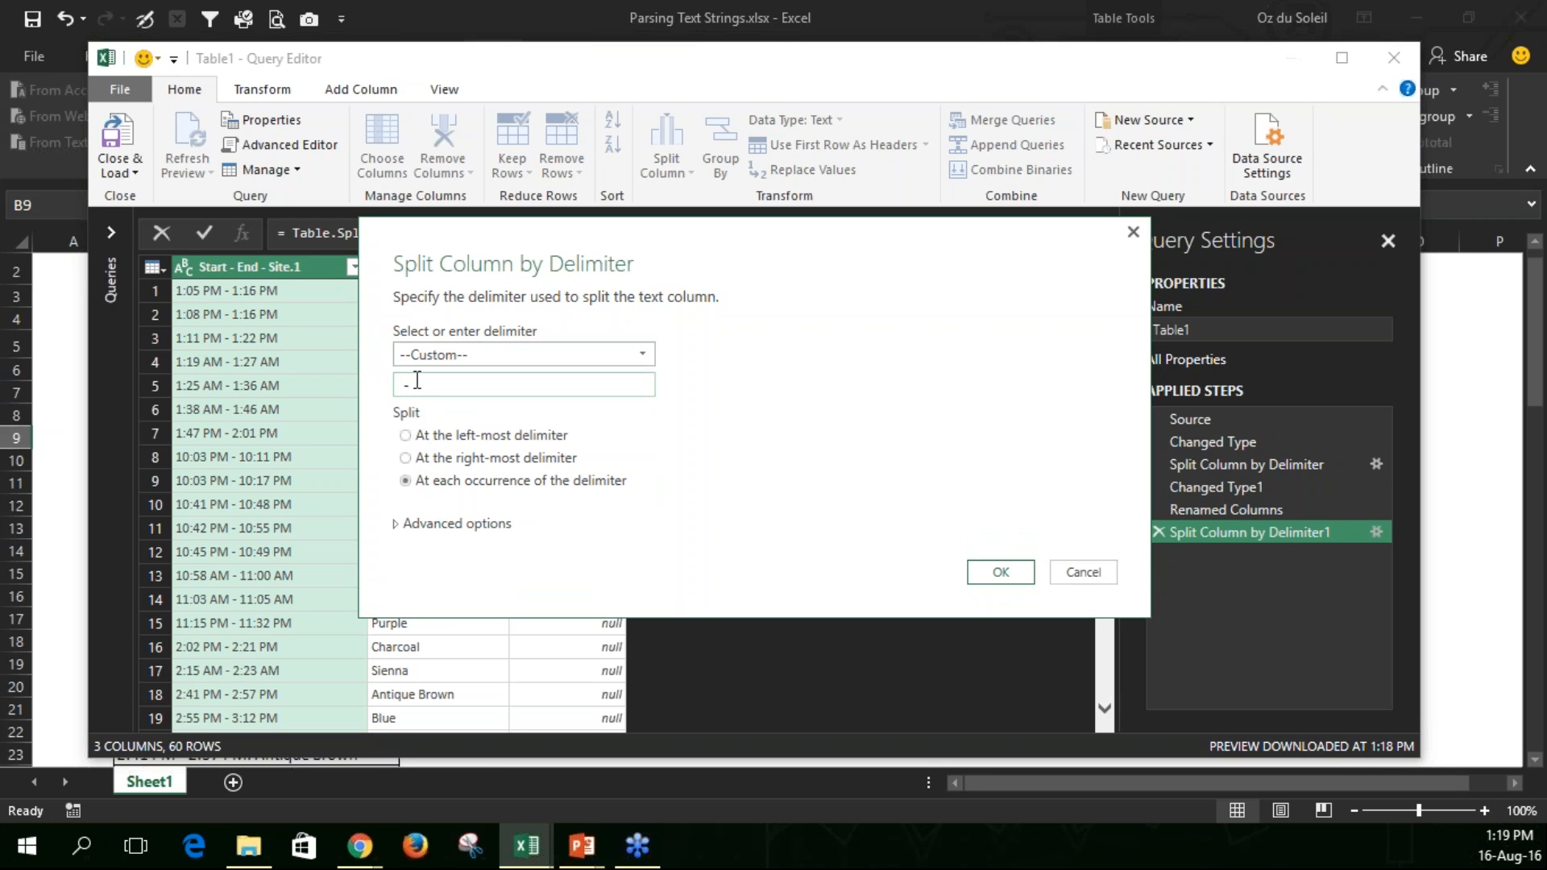
pyautogui.click(978, 577)
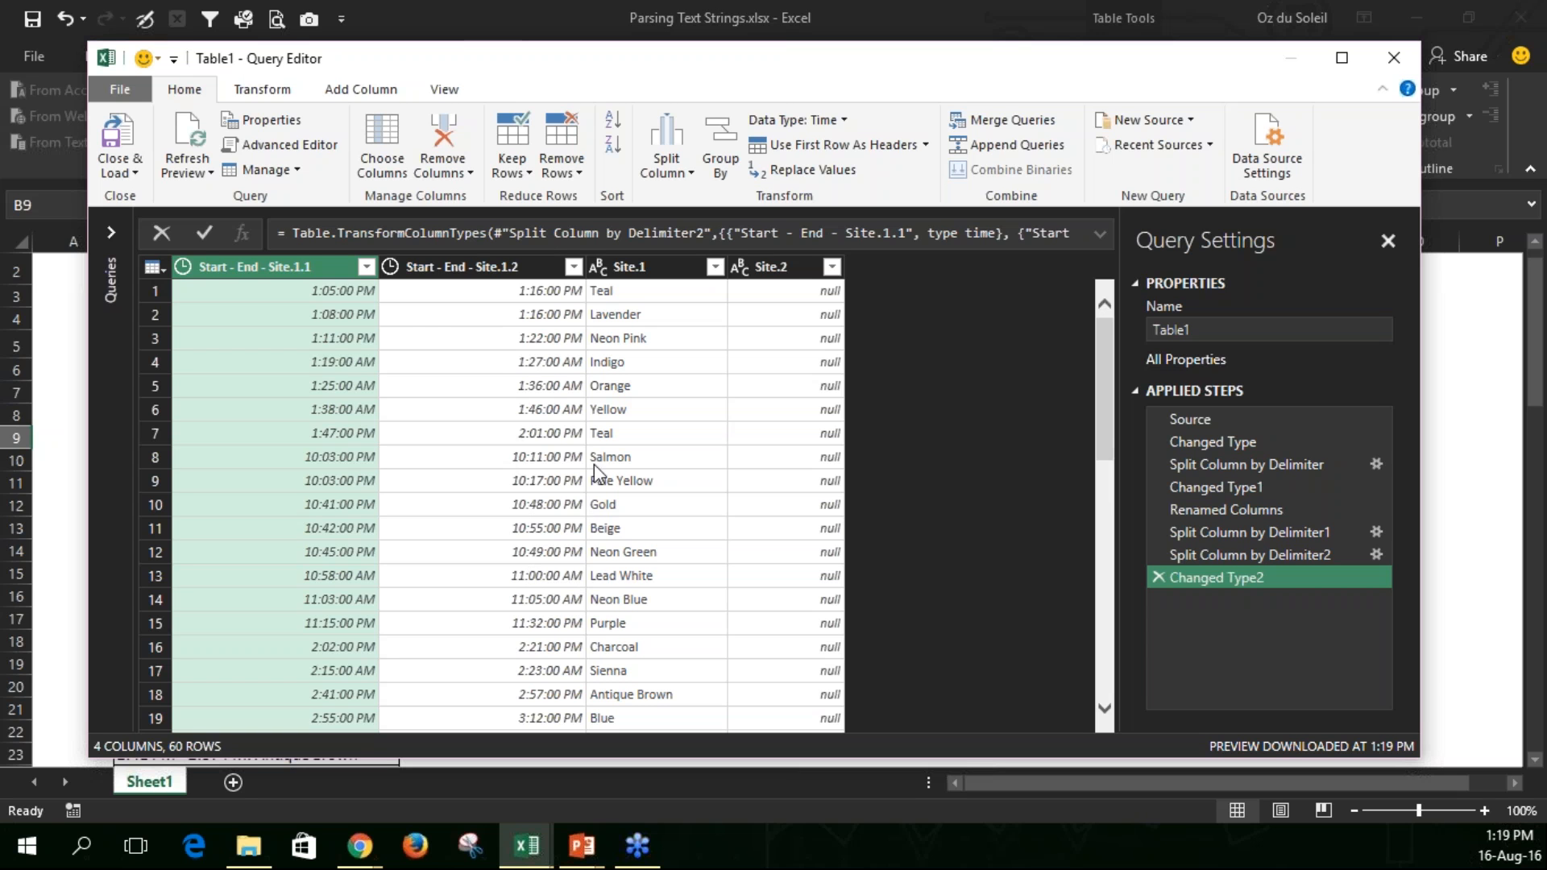
# - Remove the Site.2 column from the query
pyautogui.click(390, 268)
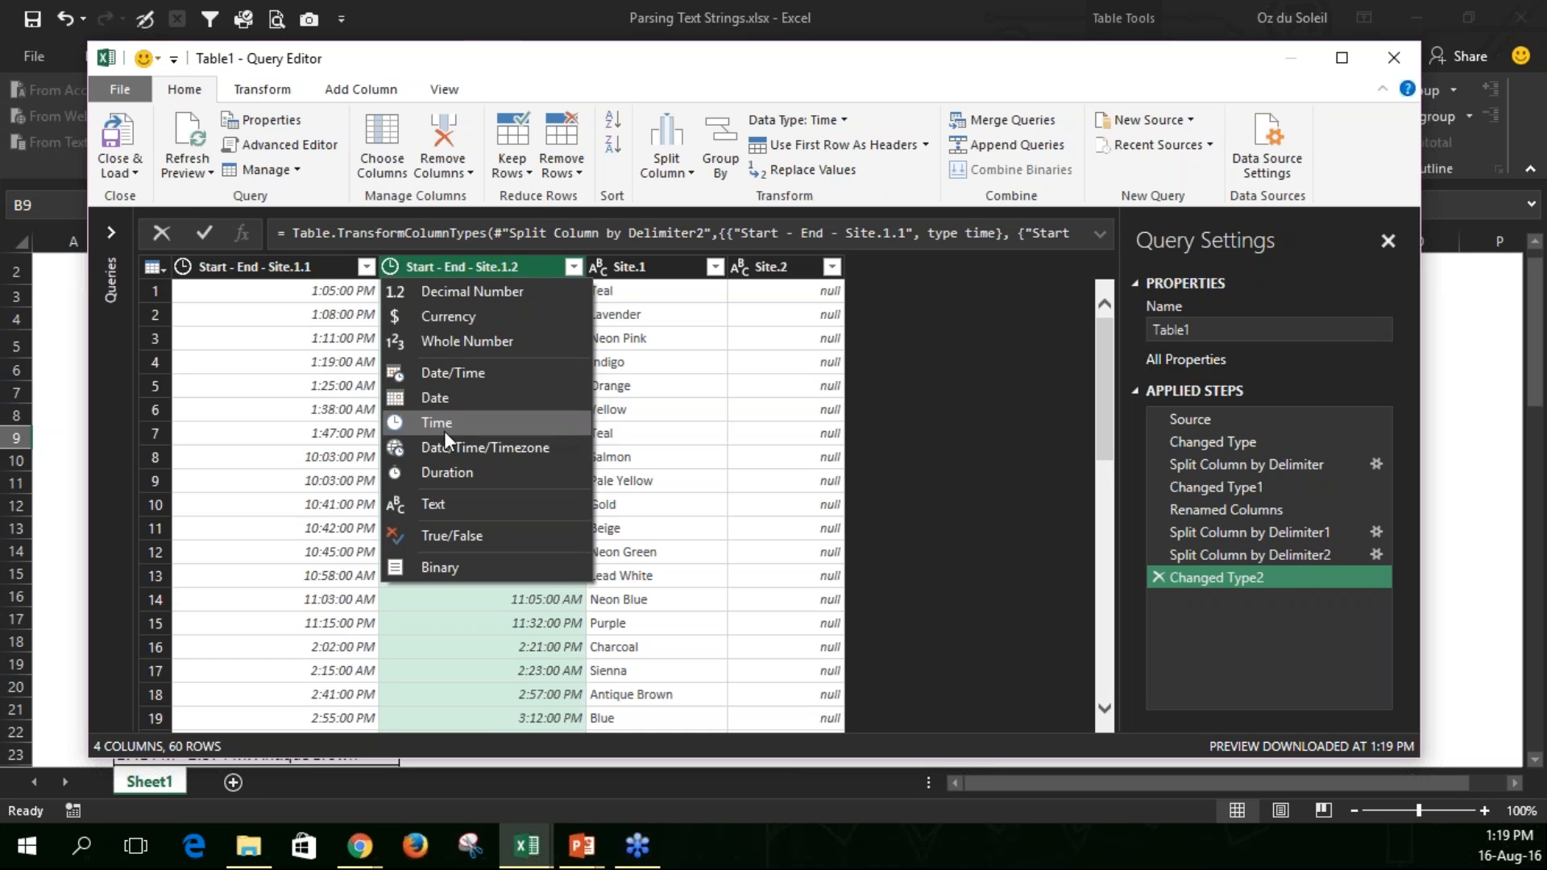
pyautogui.click(432, 623)
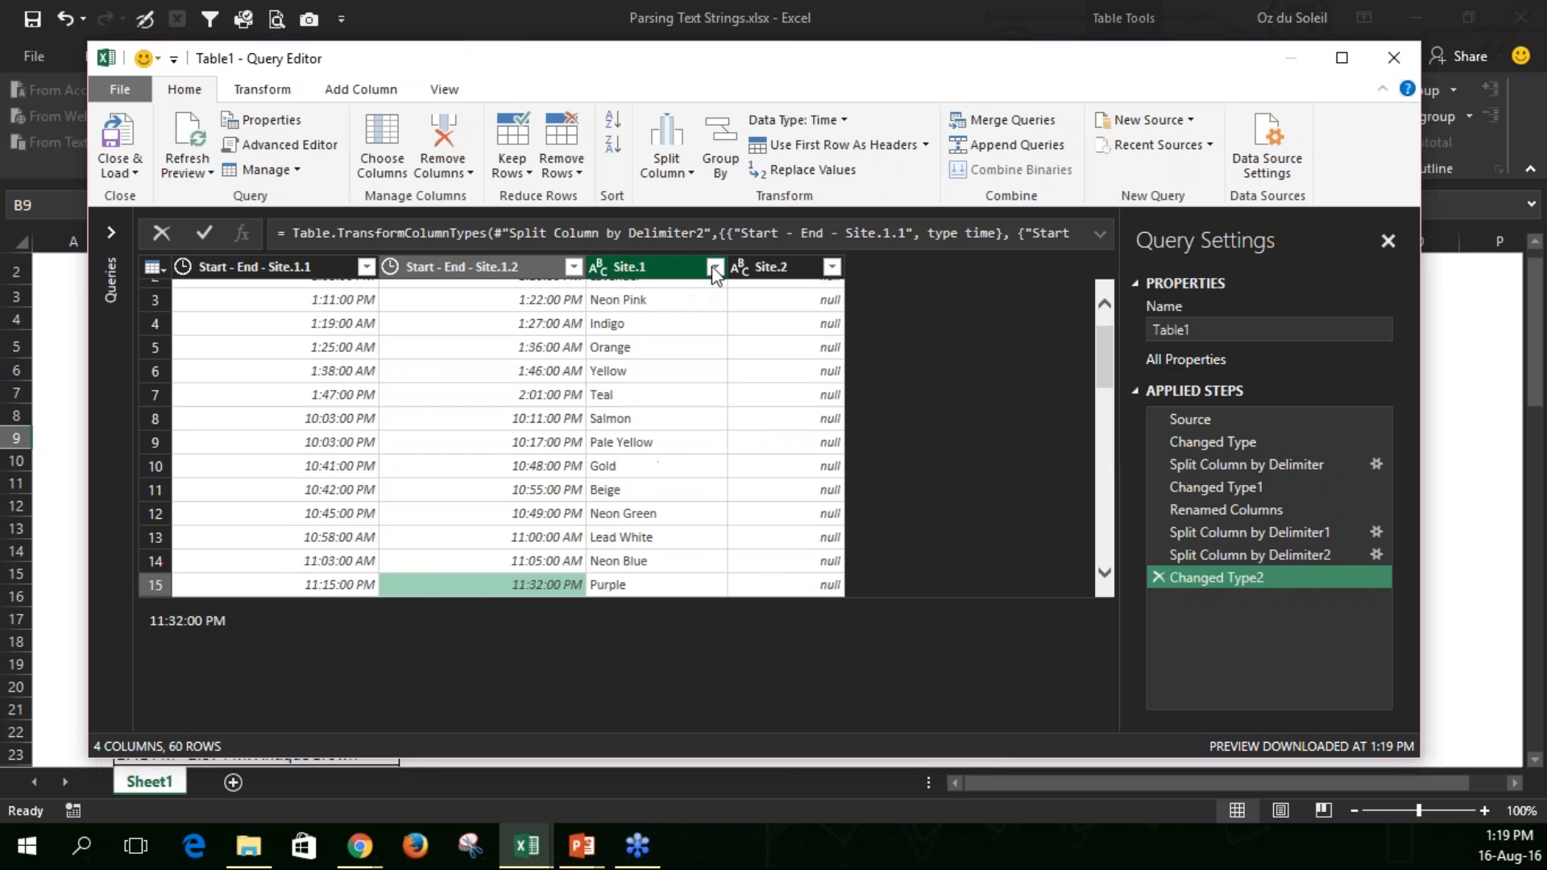
pyautogui.click(782, 271)
pyautogui.rightClick(780, 271)
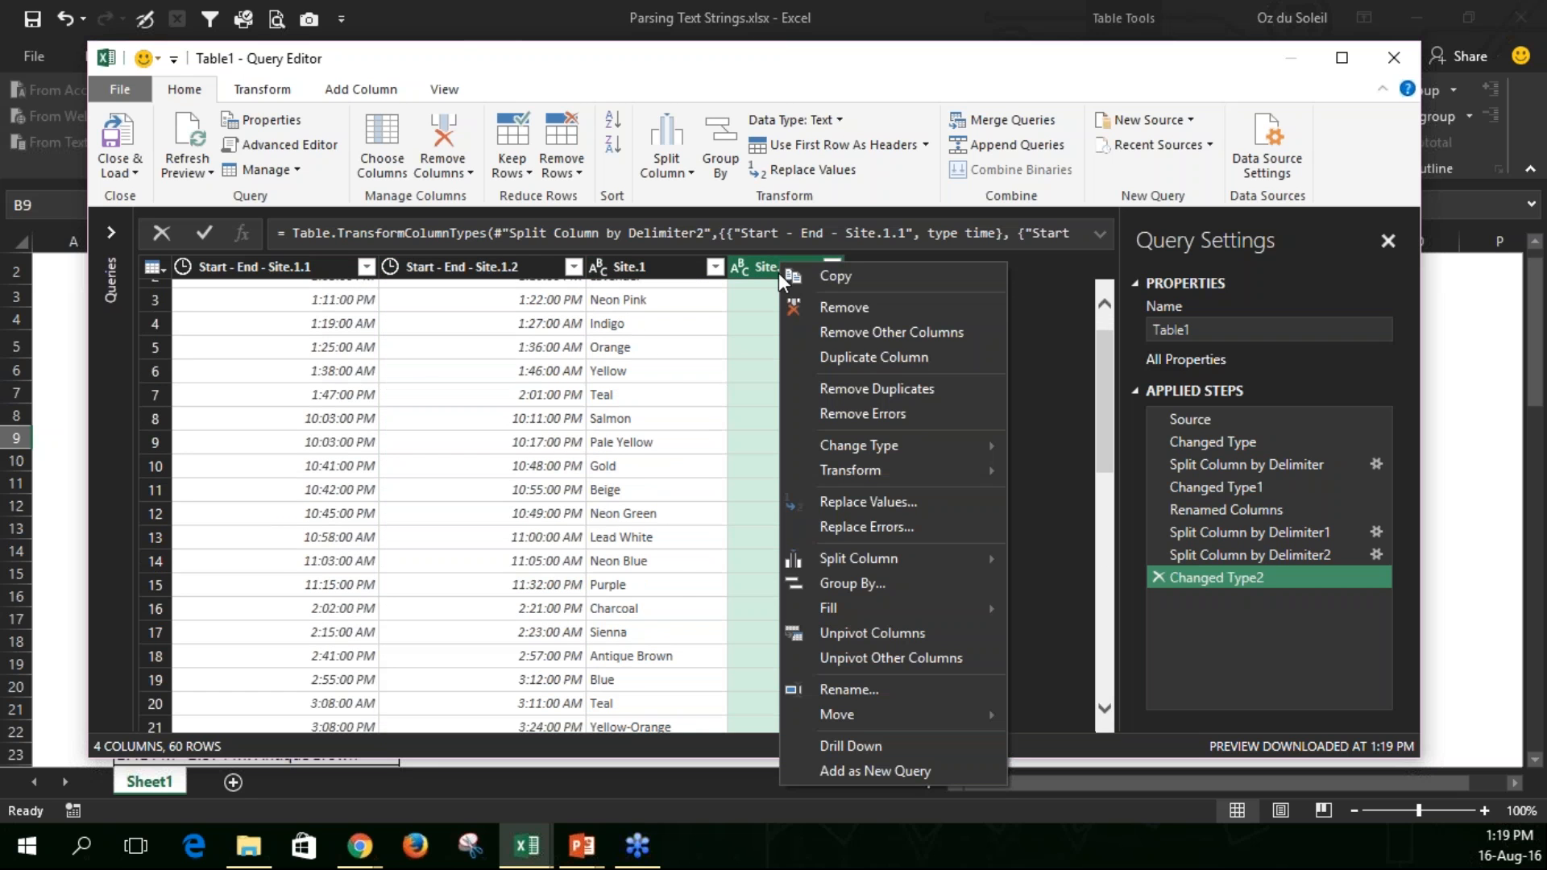
pyautogui.click(811, 305)
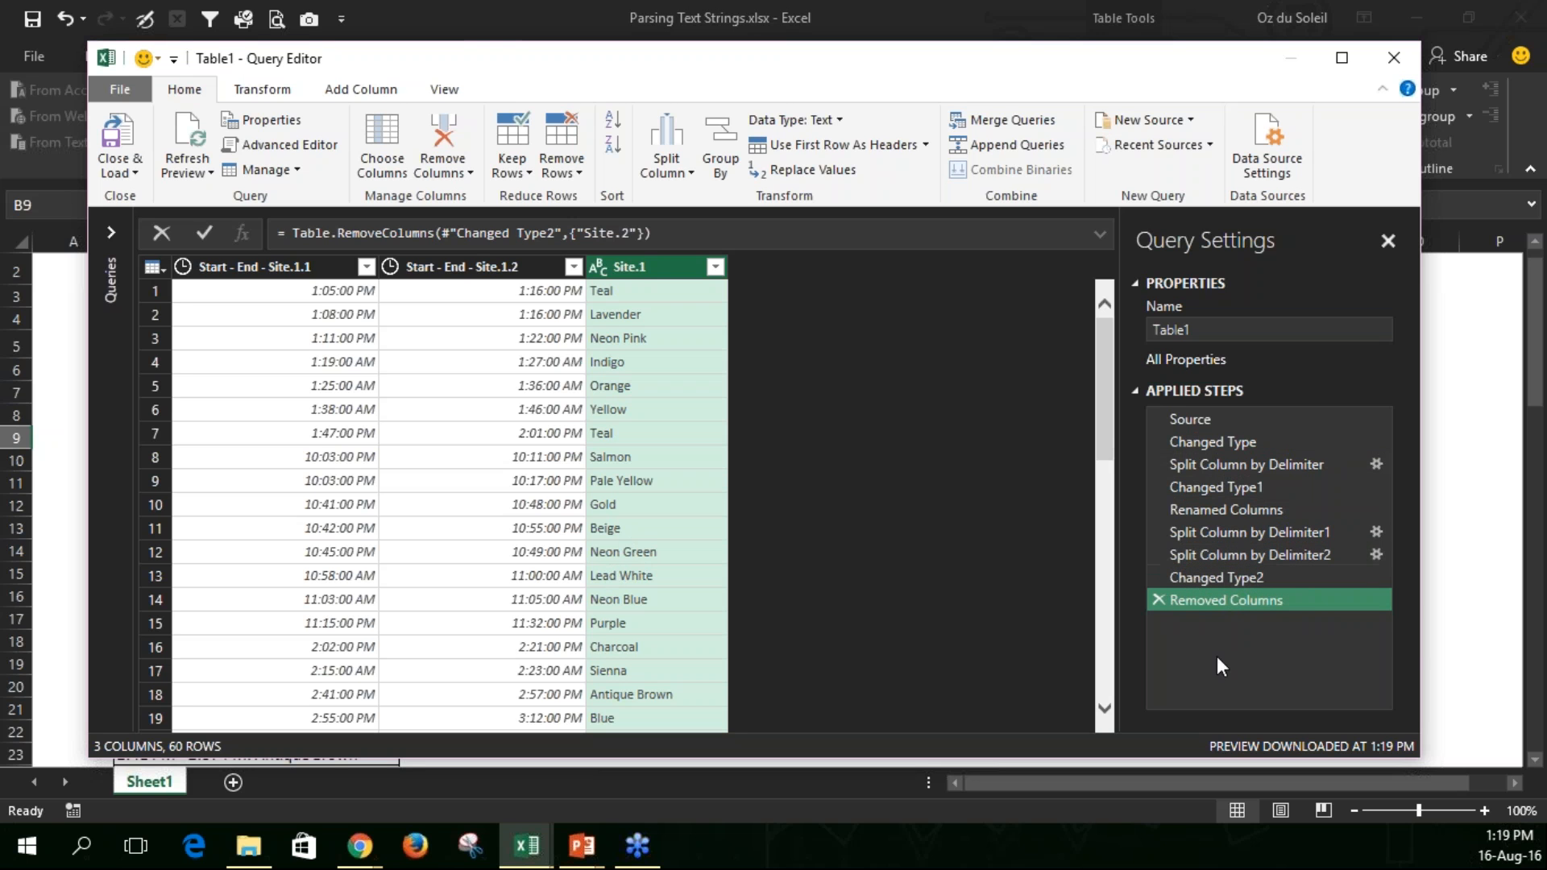
# - Review the first delimiter split's settings and the table at each applied step from Changed Type1 through Removed Columns
pyautogui.click(1376, 465)
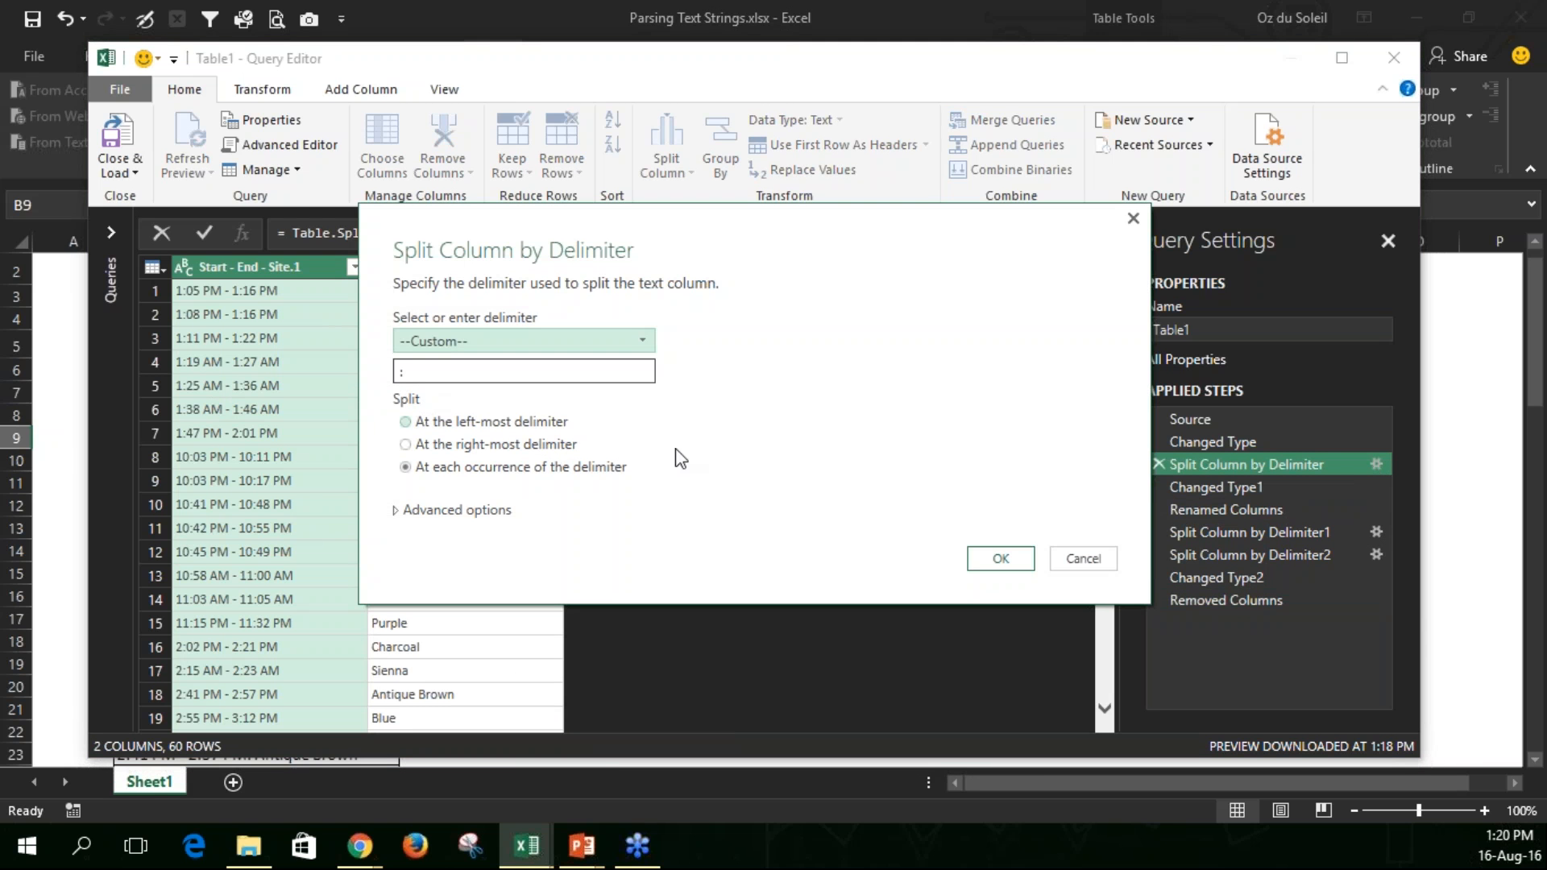
pyautogui.click(1078, 564)
pyautogui.click(1178, 490)
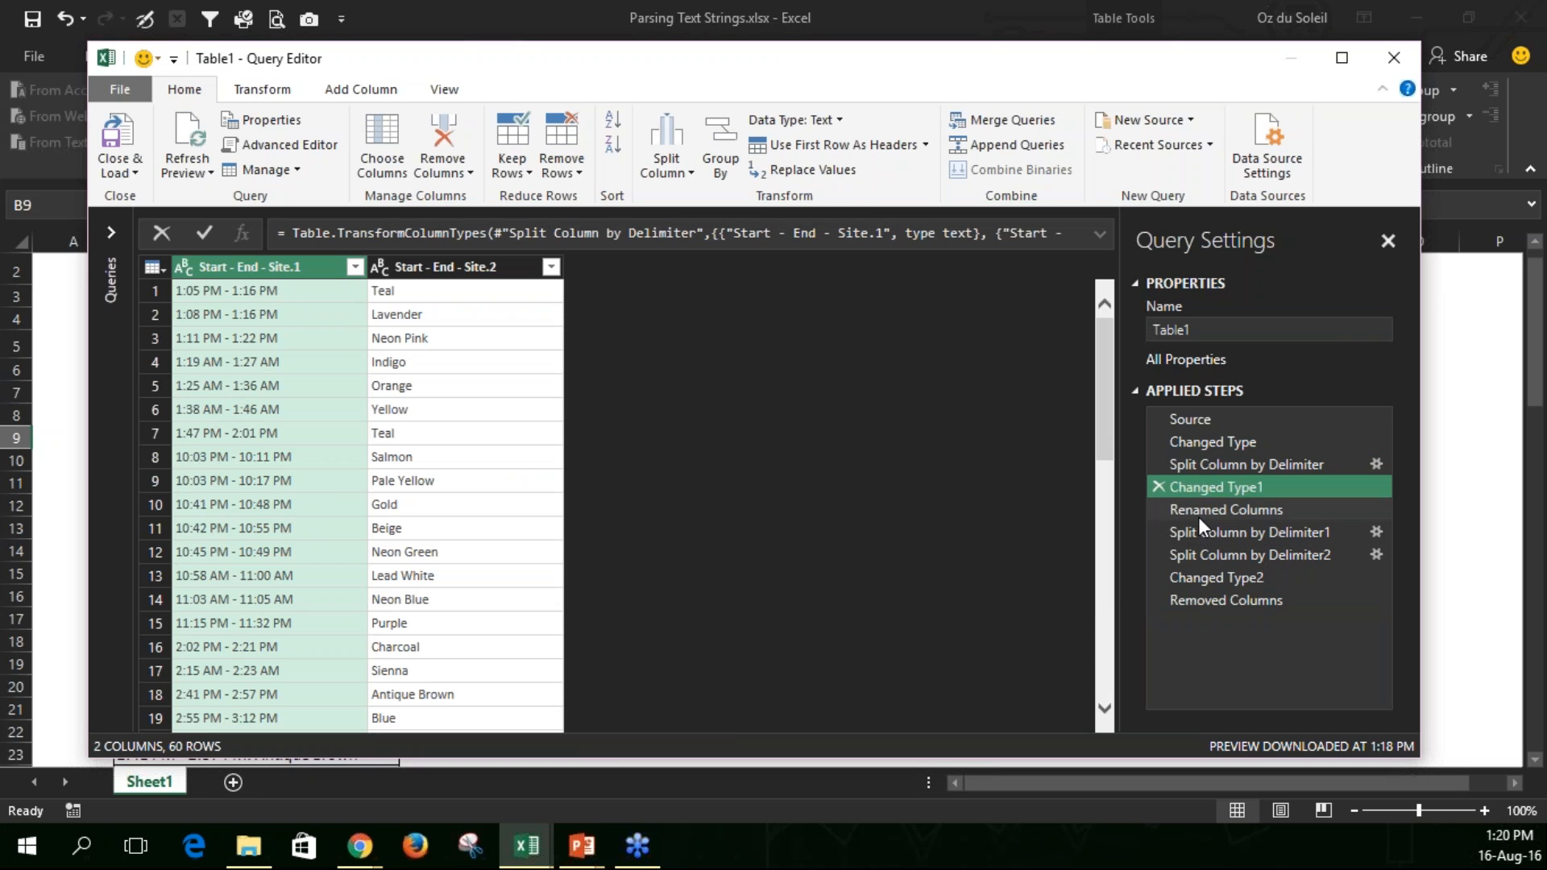
pyautogui.click(1197, 516)
pyautogui.click(1202, 531)
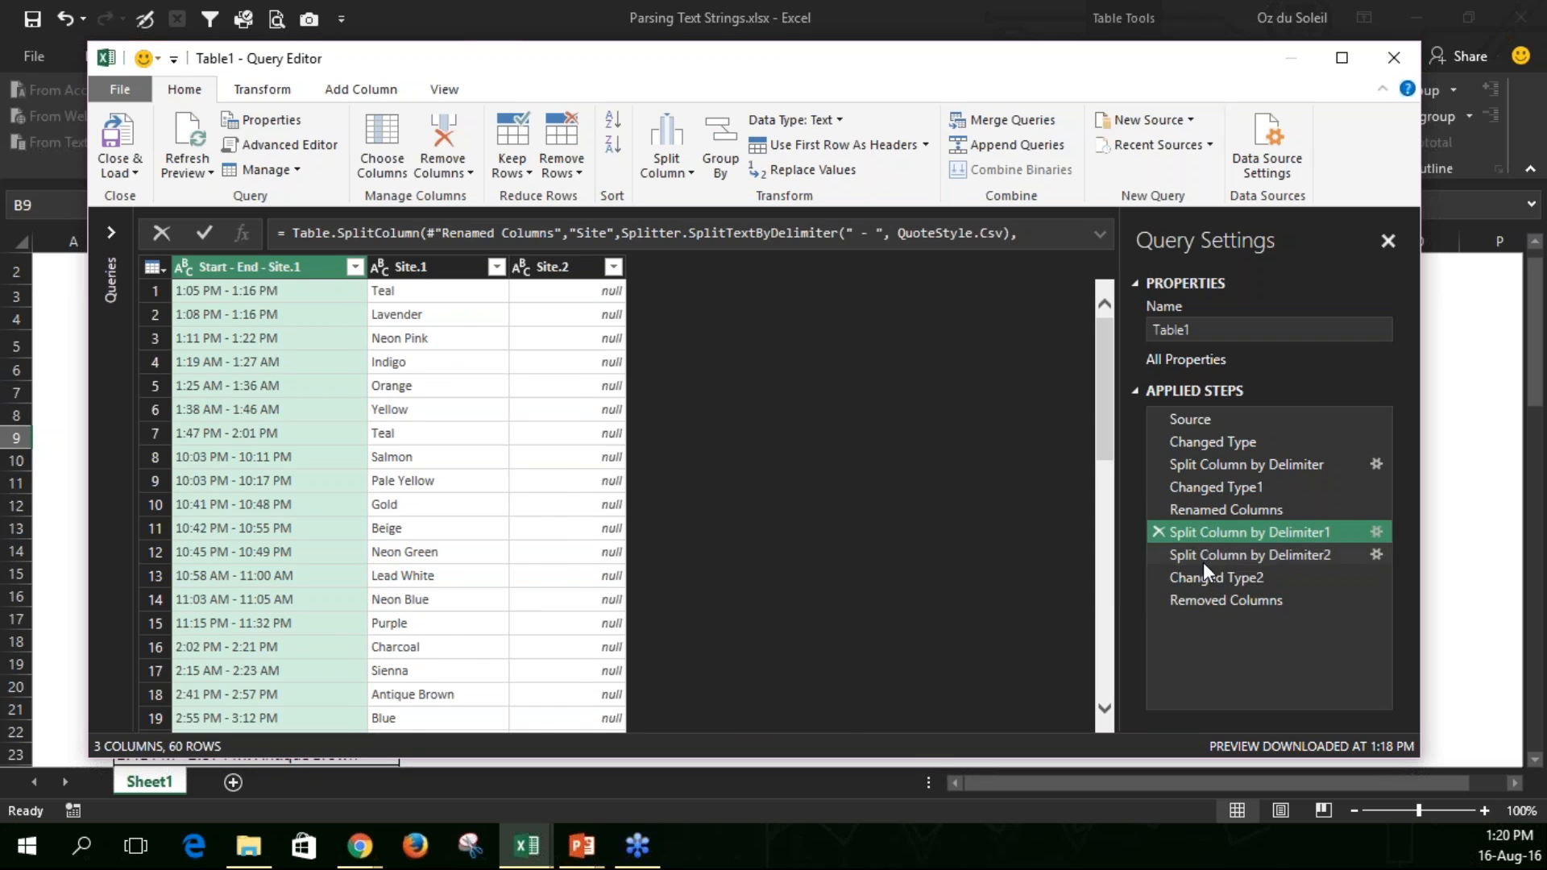
pyautogui.click(1202, 563)
pyautogui.click(1202, 577)
pyautogui.click(1206, 601)
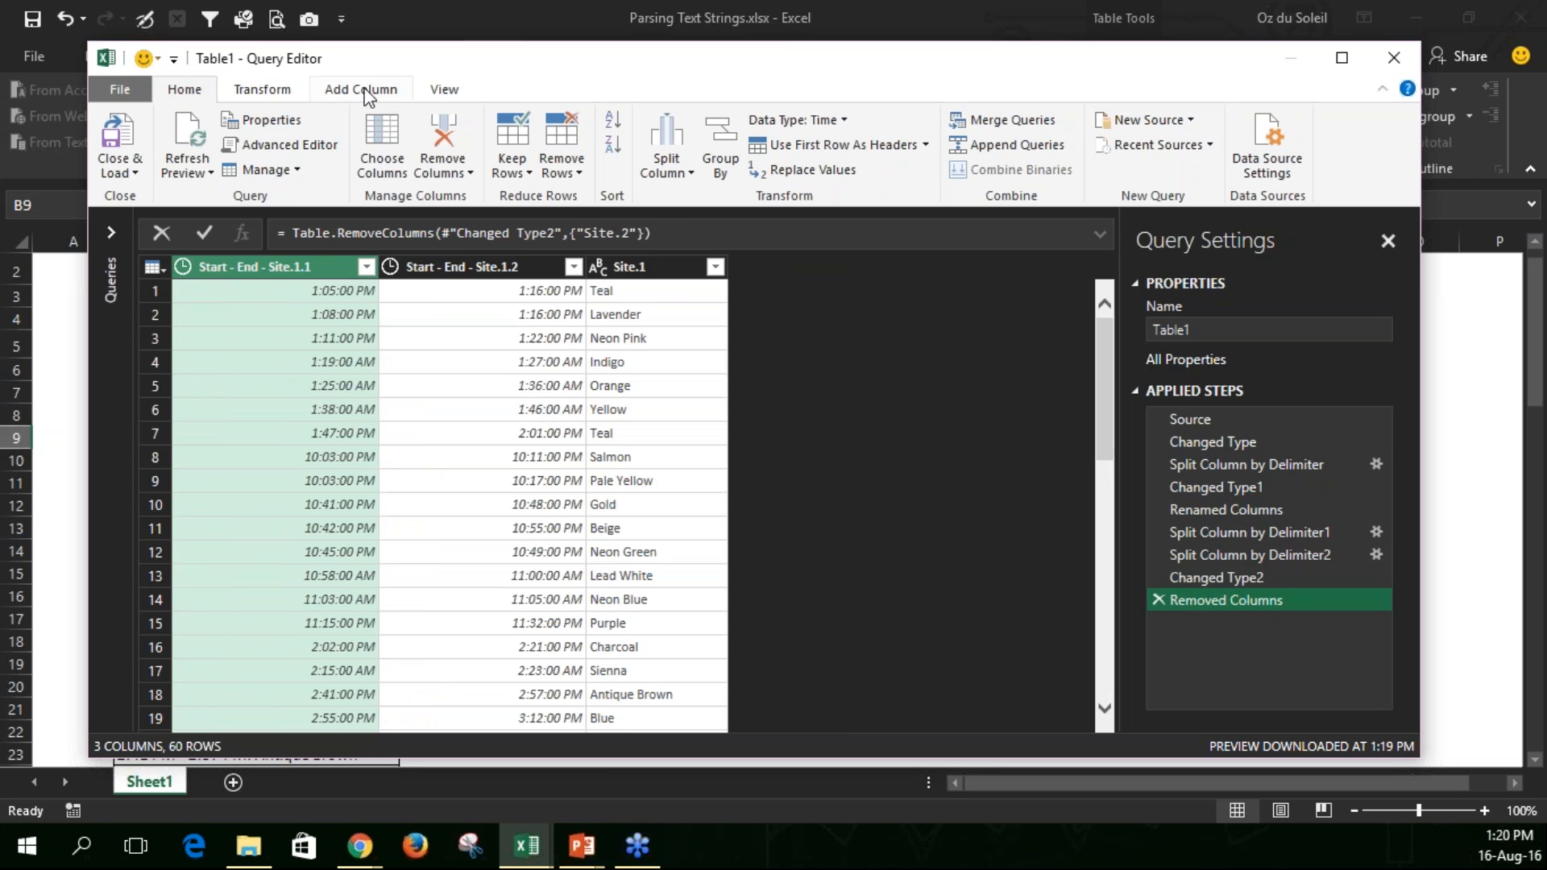
# - Examine the query's M code in the Advanced Editor and leave it without making changes
pyautogui.click(449, 95)
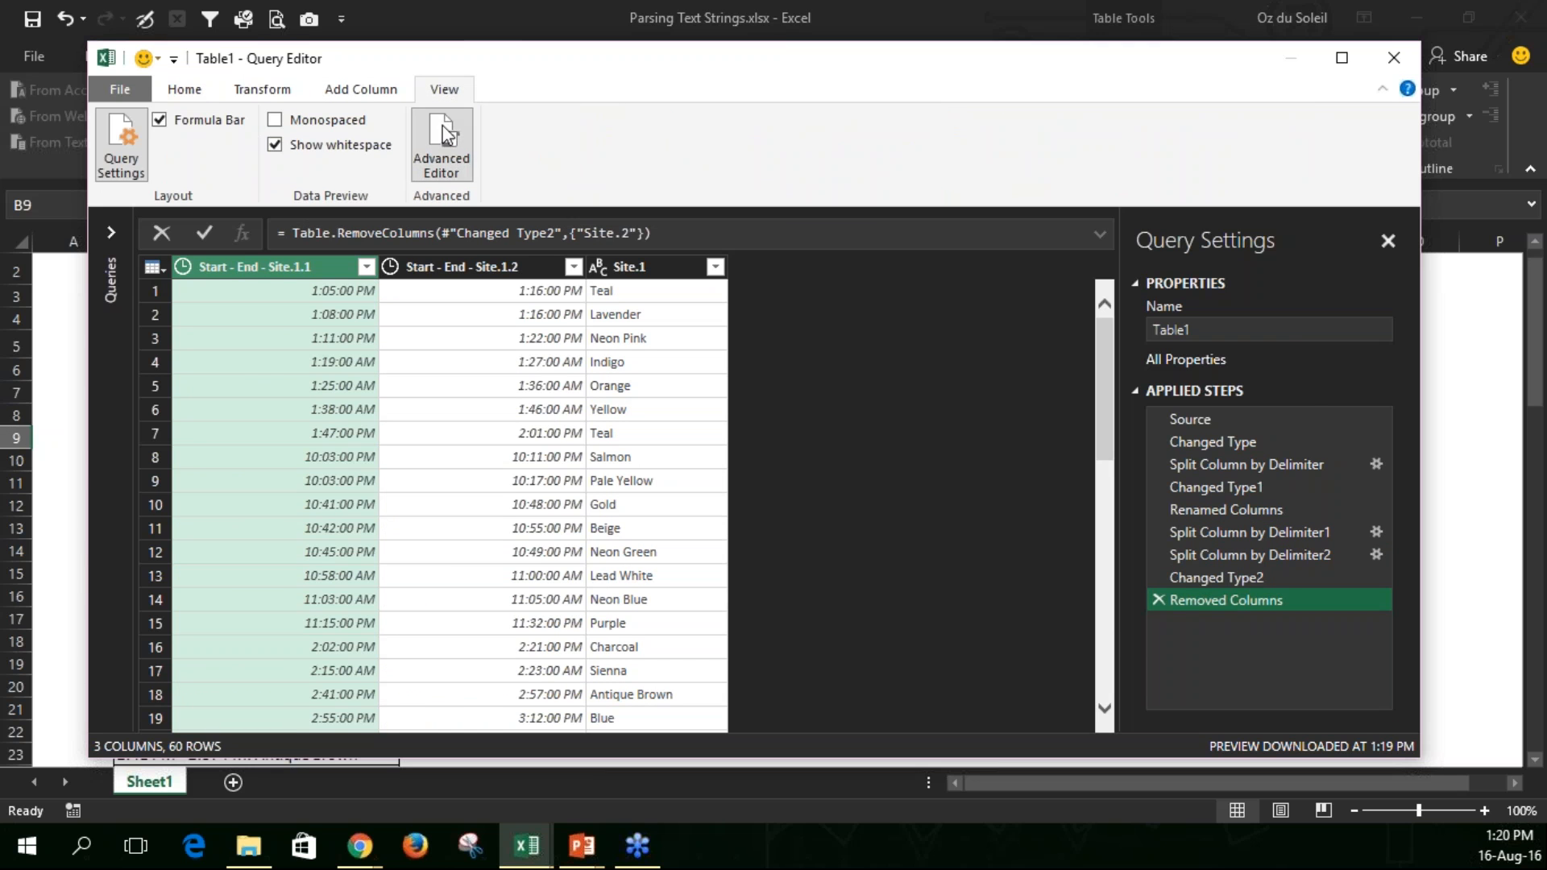
pyautogui.click(443, 129)
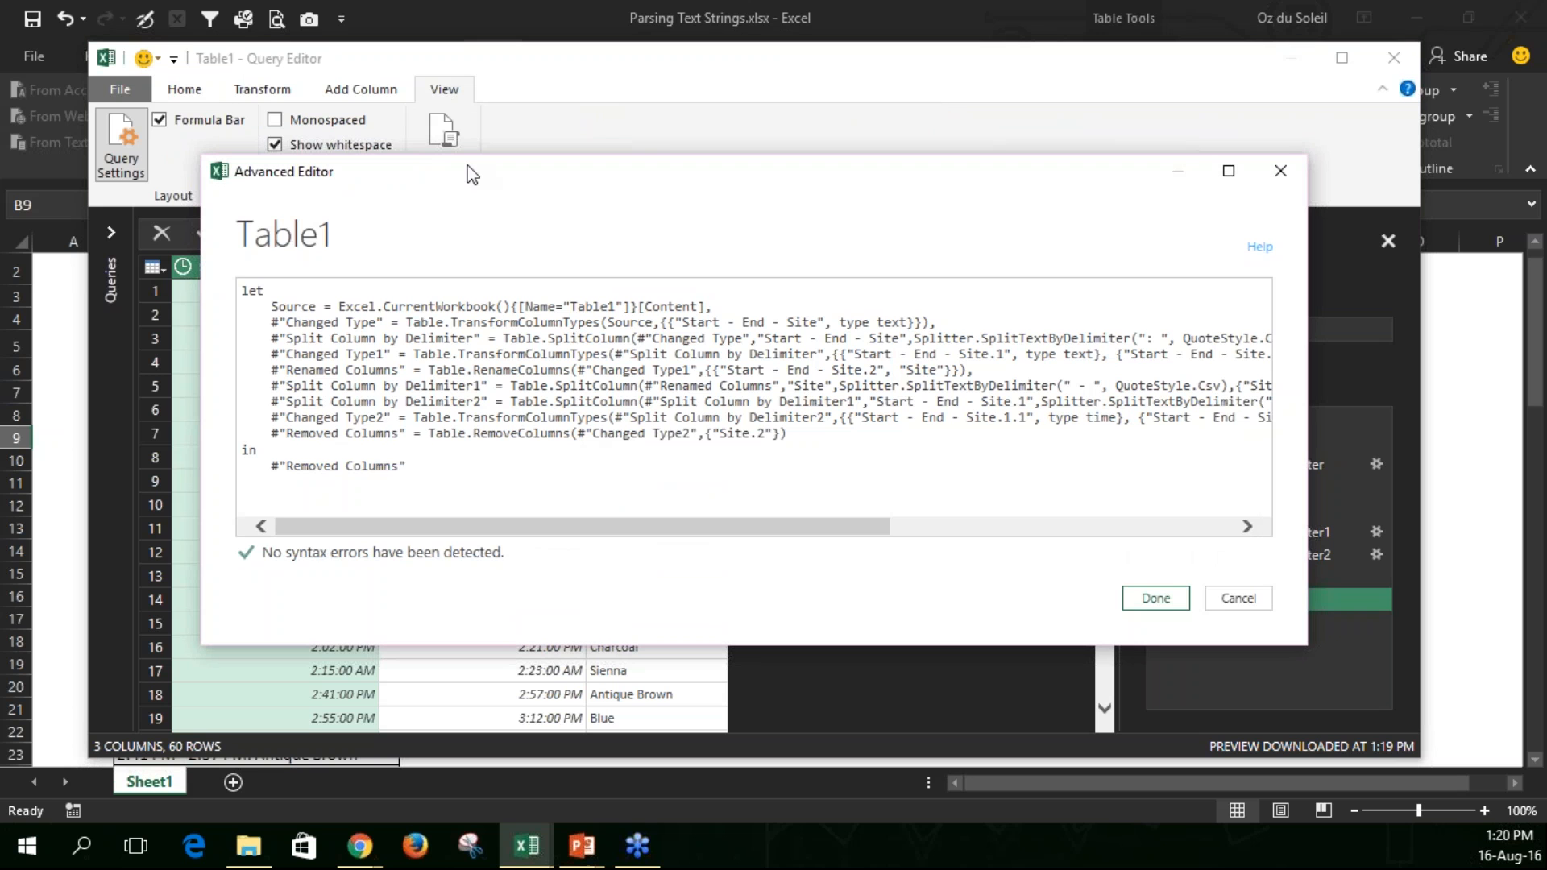
pyautogui.moveTo(463, 167); pyautogui.dragTo(435, 146)
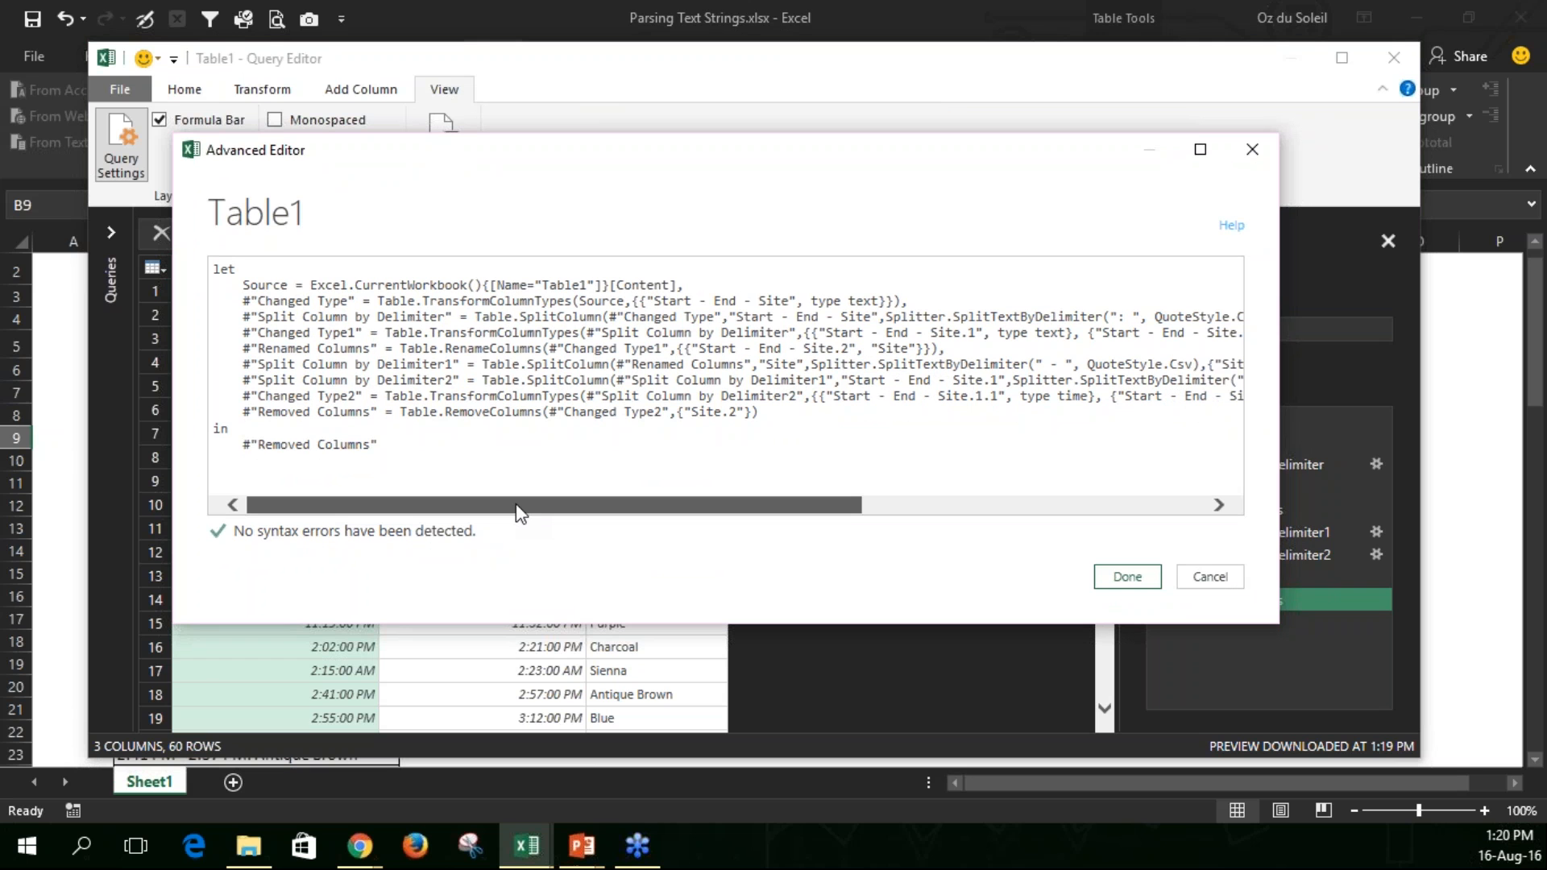
pyautogui.moveTo(517, 510)
pyautogui.mouseDown()
pyautogui.moveTo(531, 510)
pyautogui.moveTo(500, 510)
pyautogui.mouseUp()
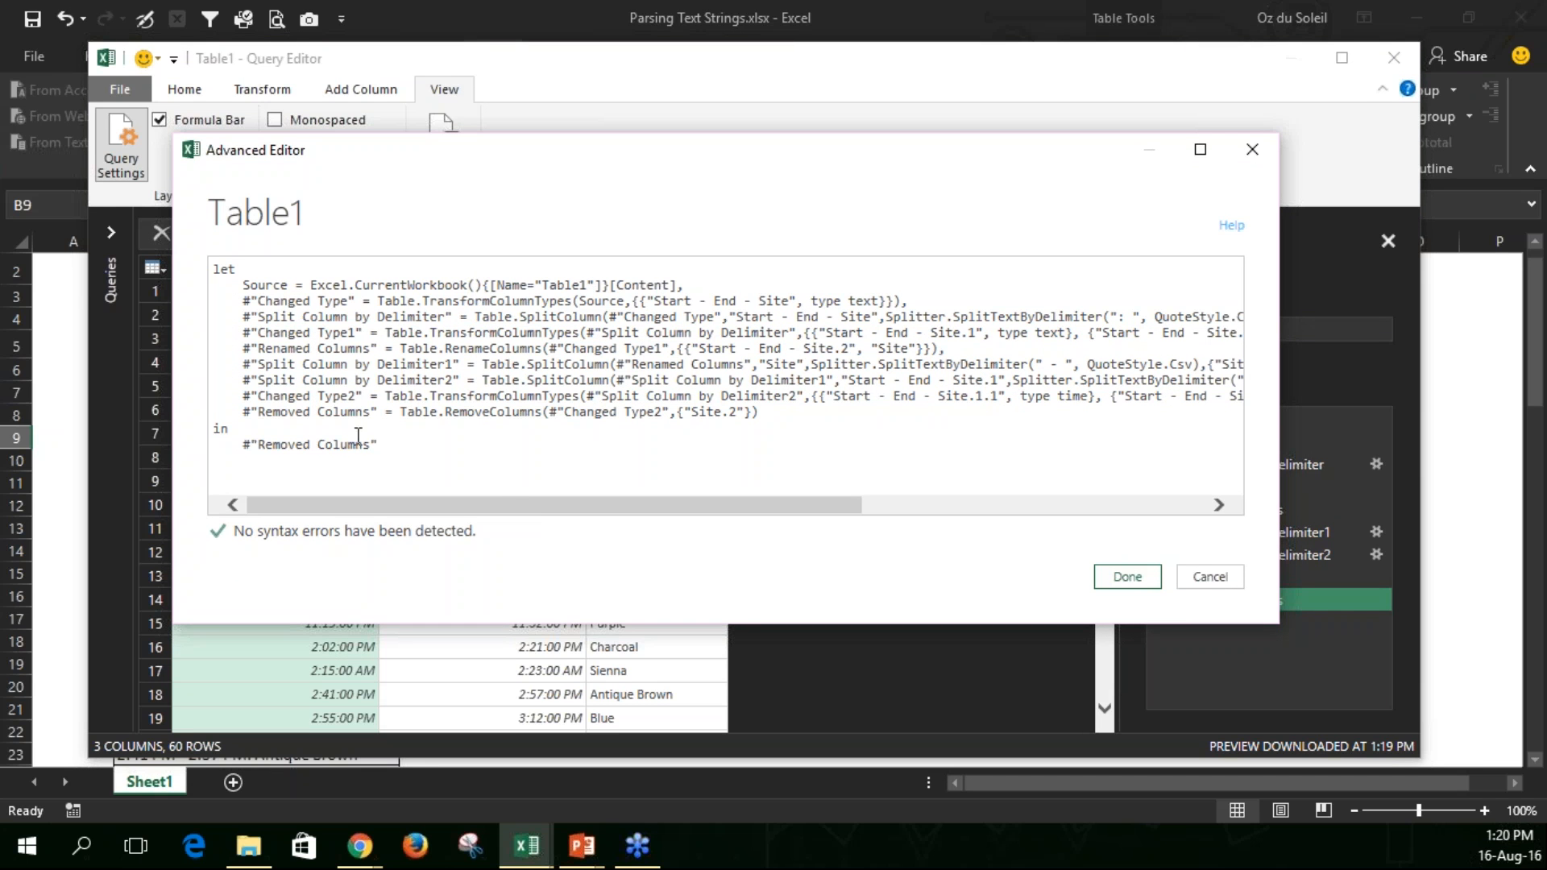
pyautogui.click(1222, 580)
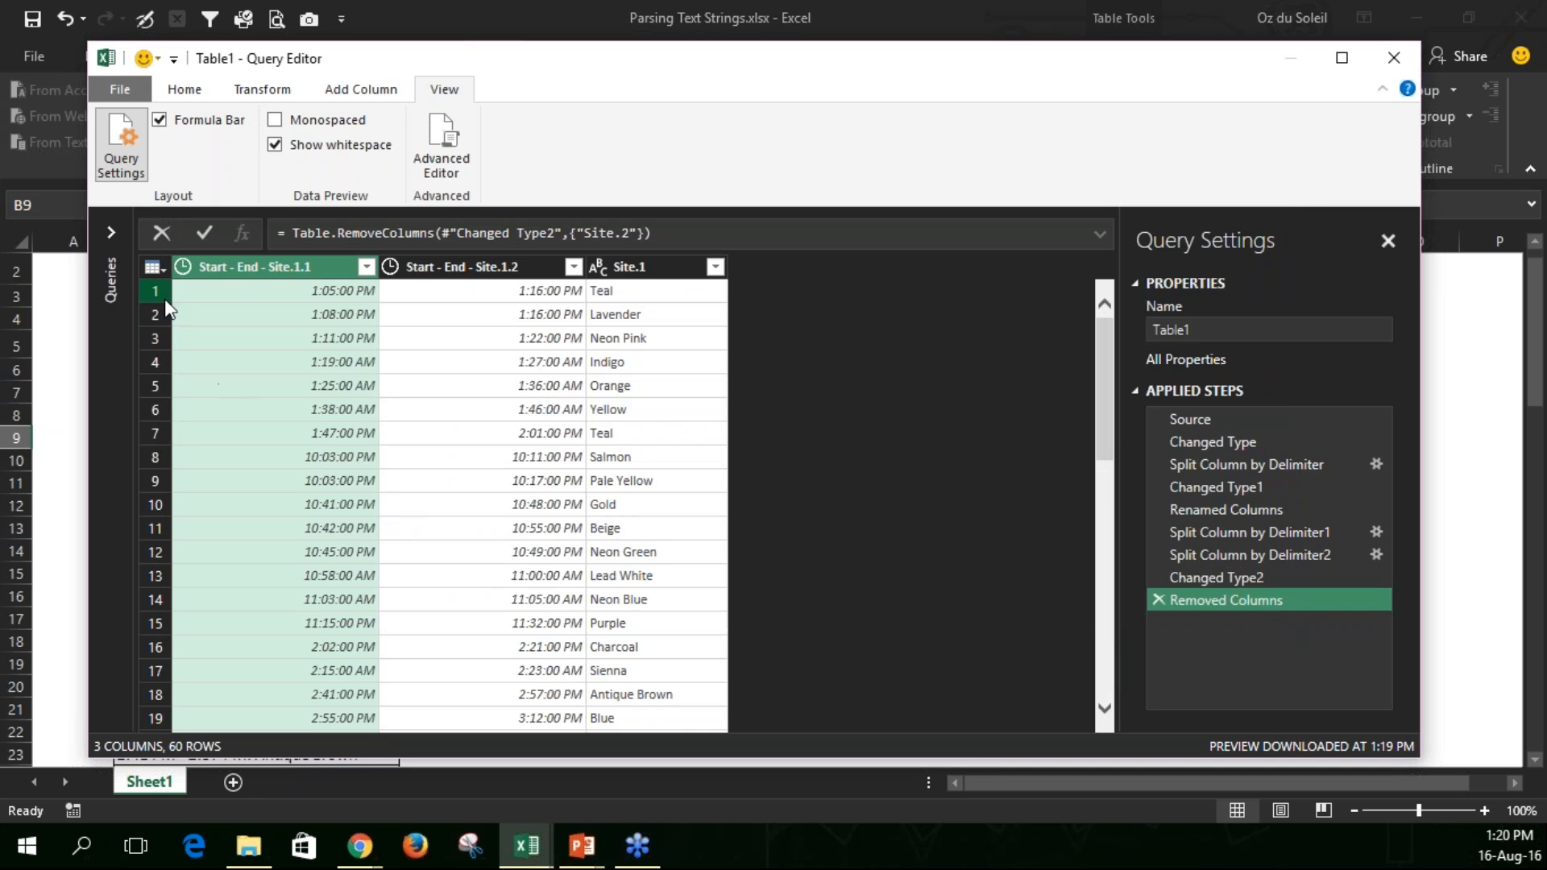
# - Close the query and load the parsed times and sites into a new worksheet
pyautogui.click(179, 91)
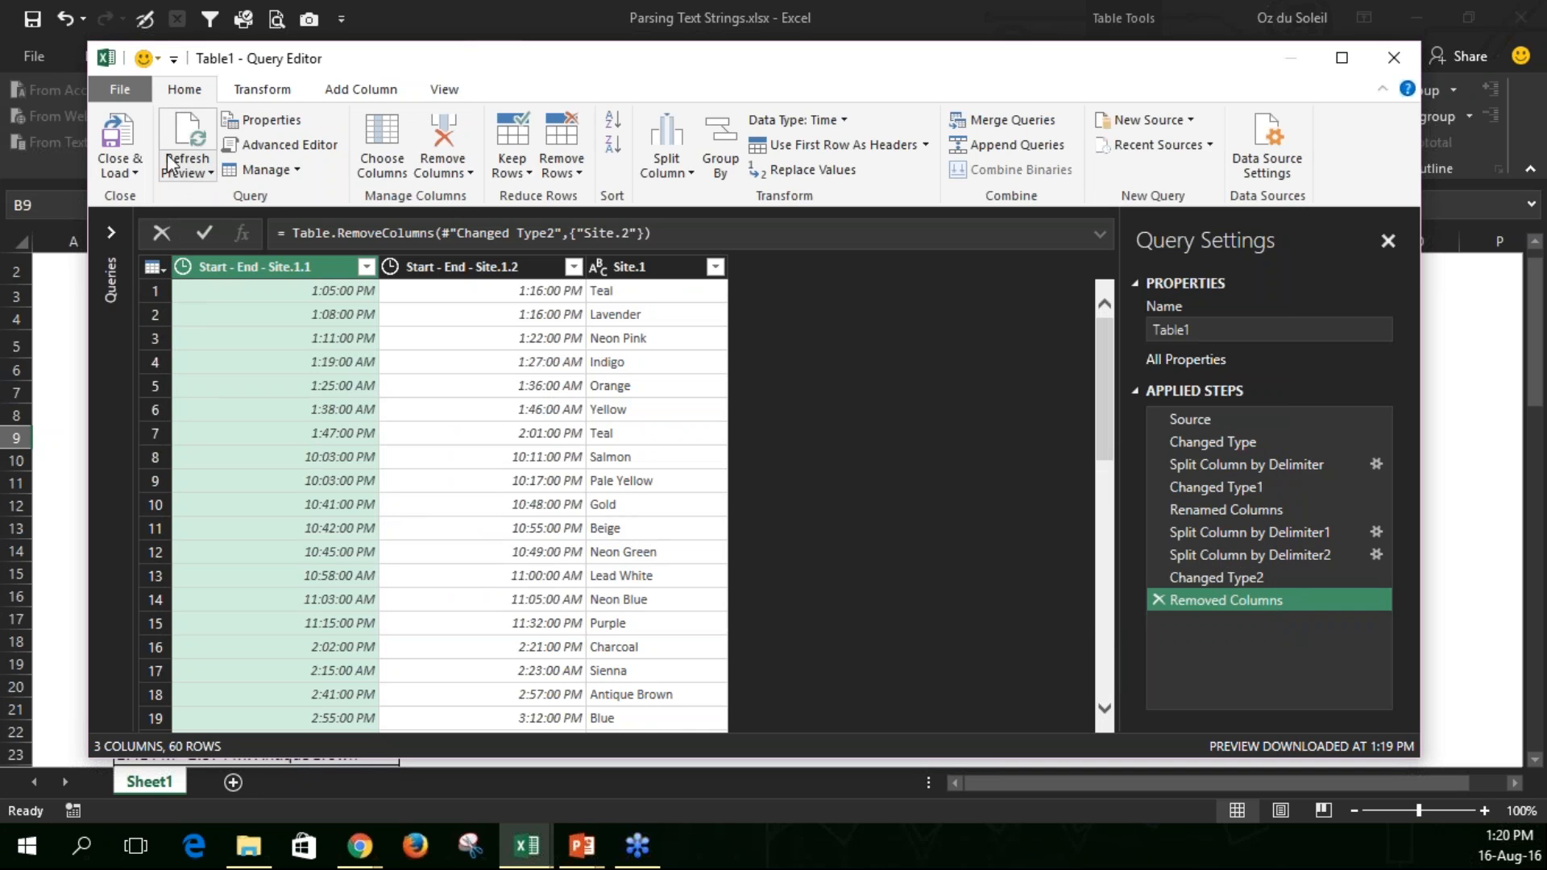
pyautogui.click(123, 138)
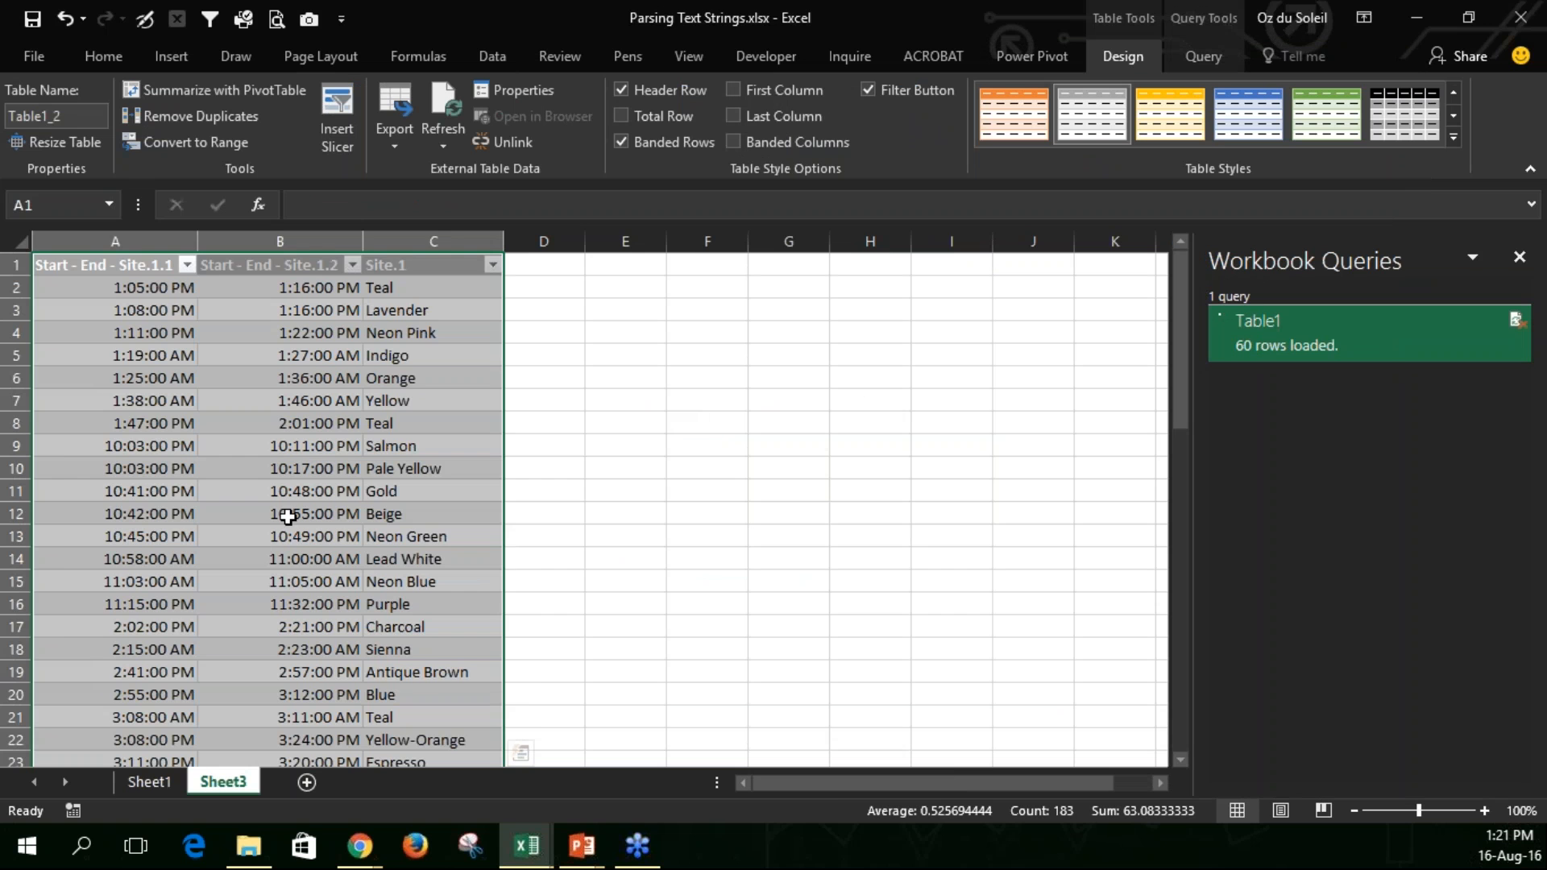
pyautogui.click(288, 517)
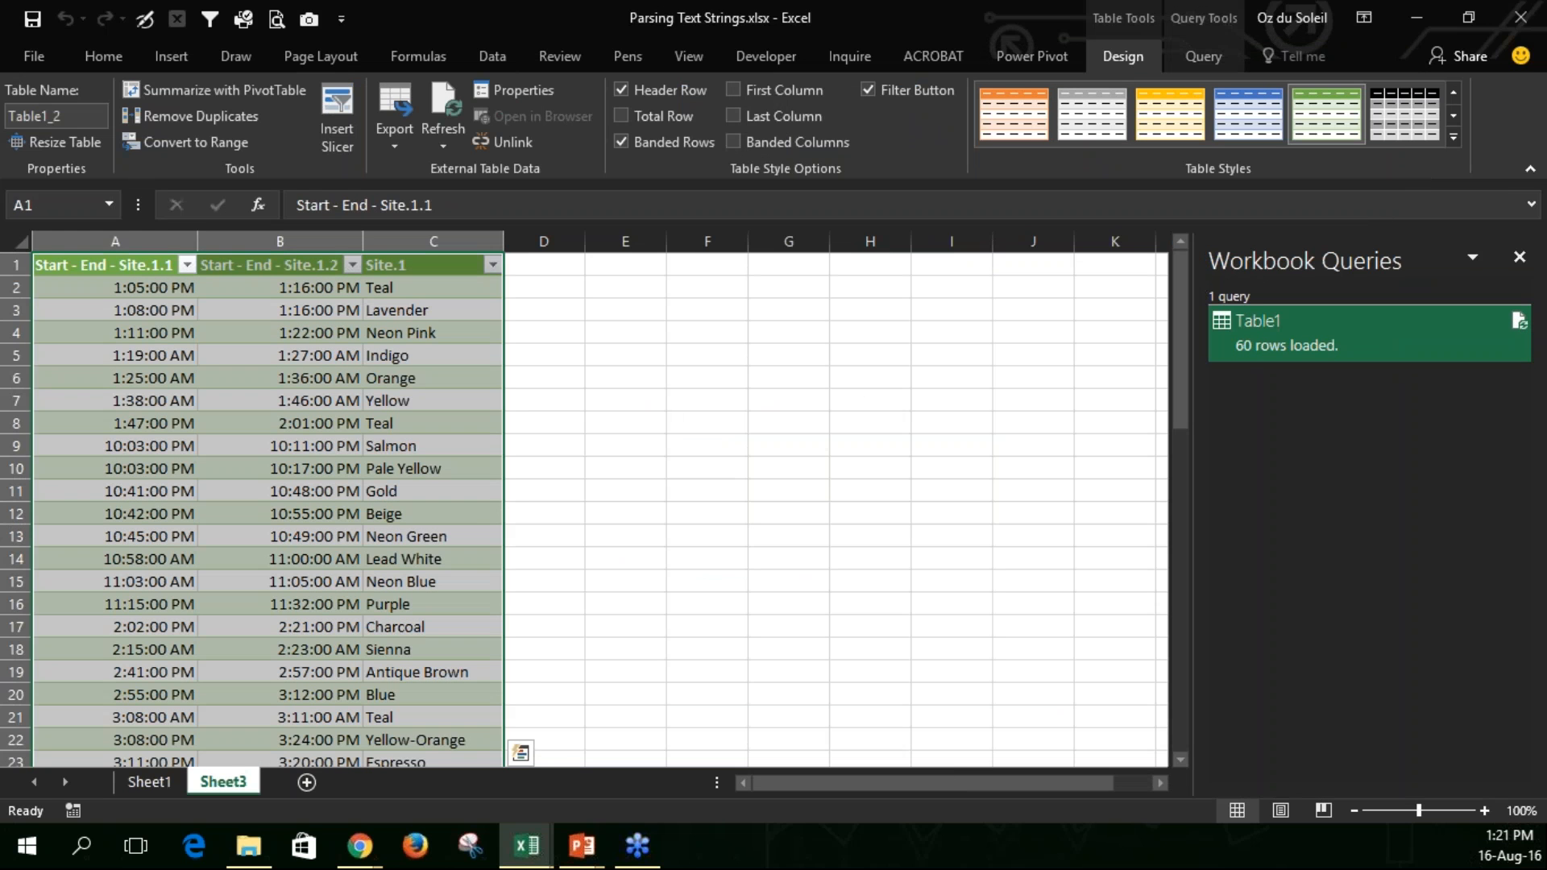
pyautogui.click(394, 490)
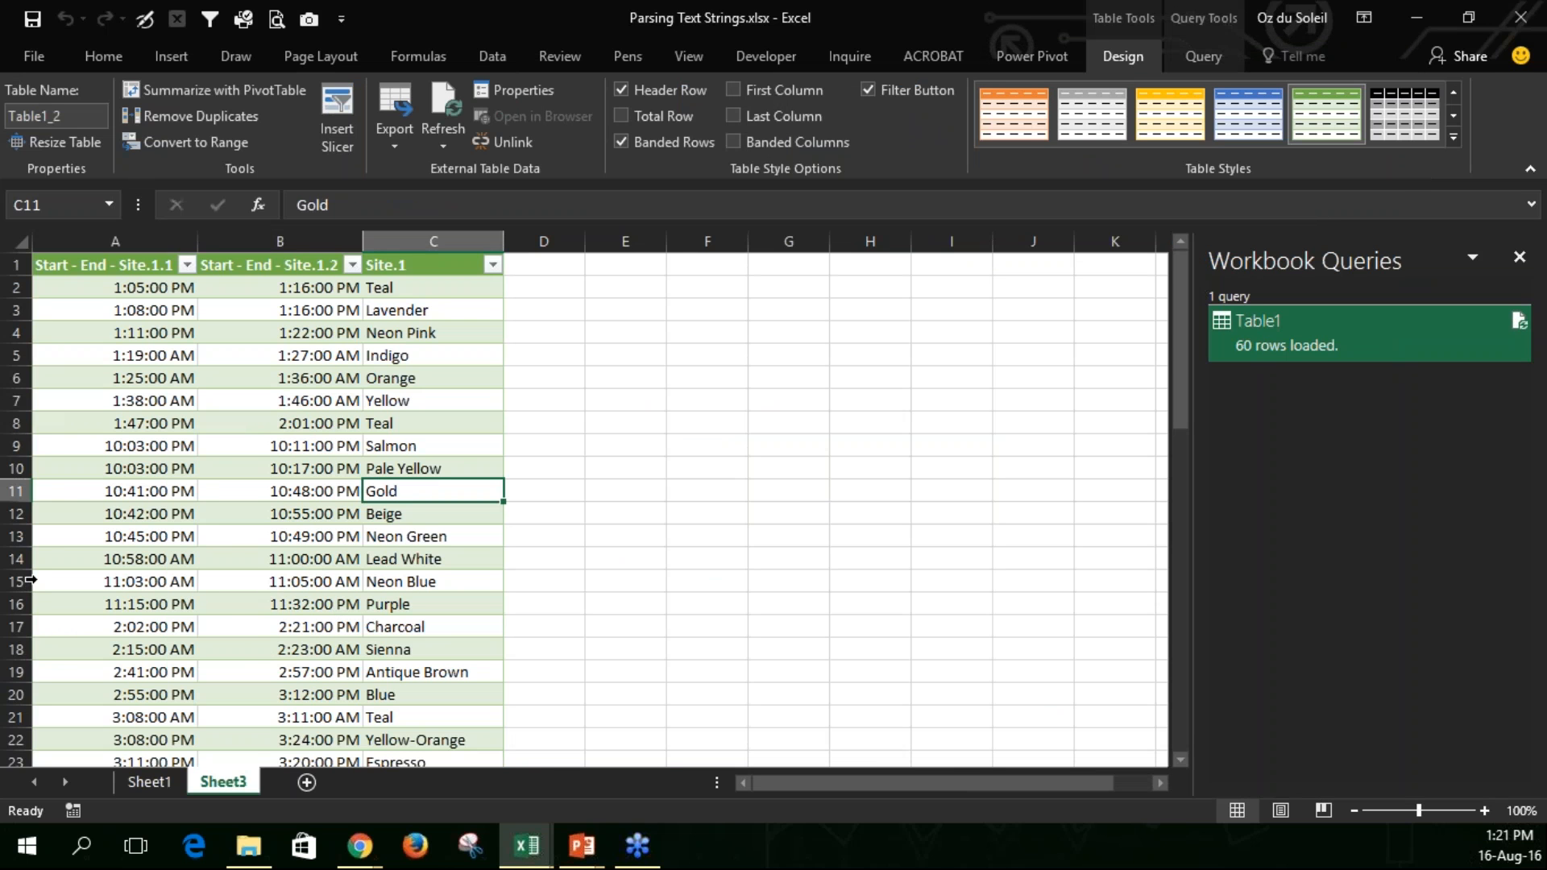
# - Switch to the Apartments.xlsx workbook and maximize its window
pyautogui.click(1468, 18)
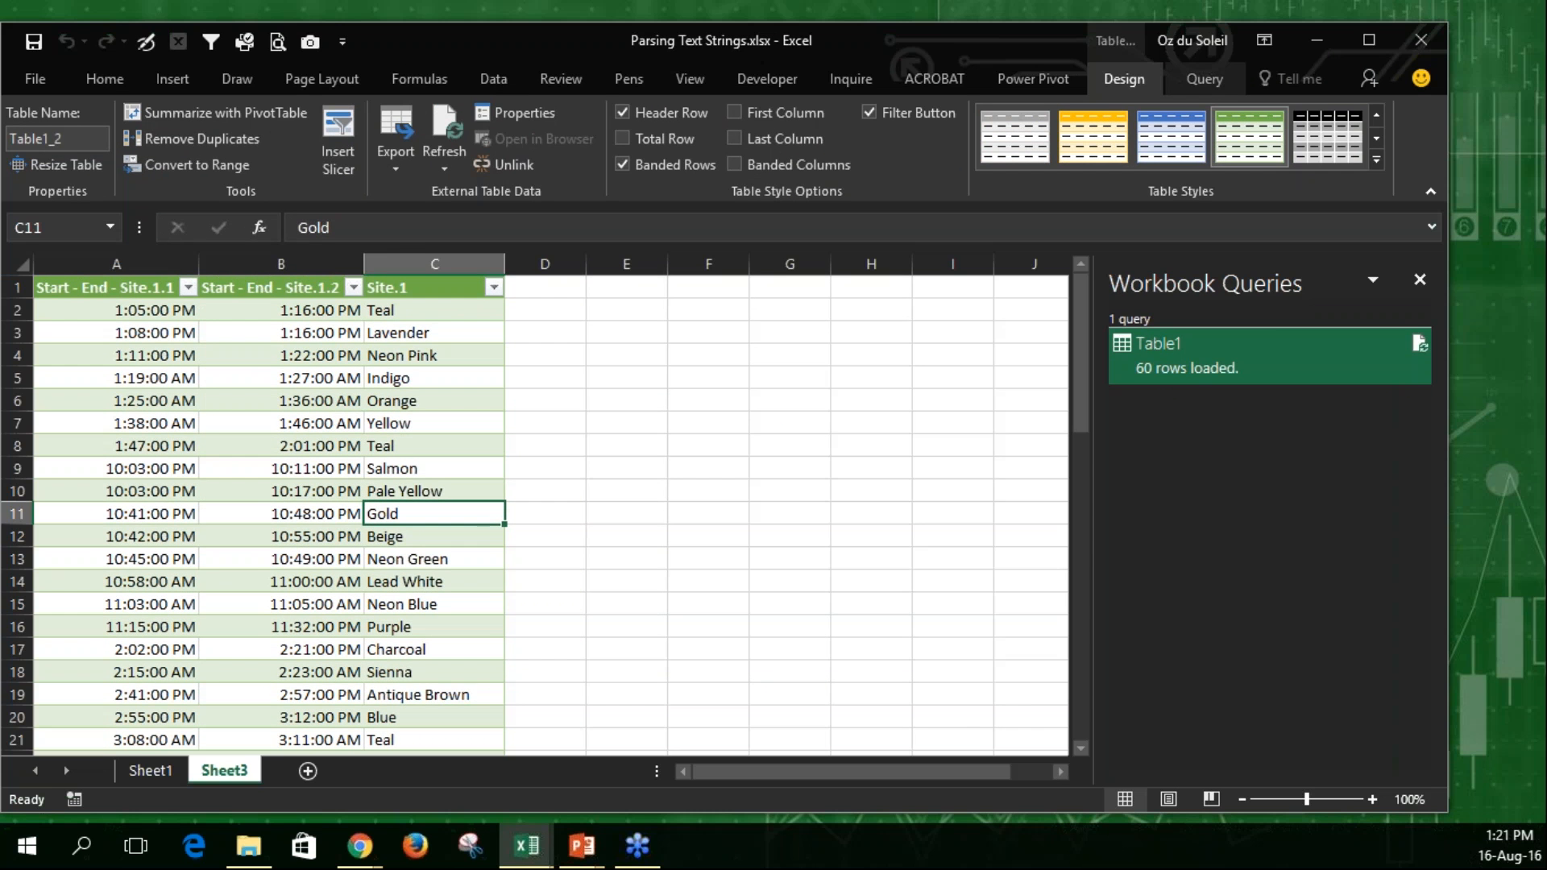
pyautogui.moveTo(932, 50); pyautogui.dragTo(936, 92)
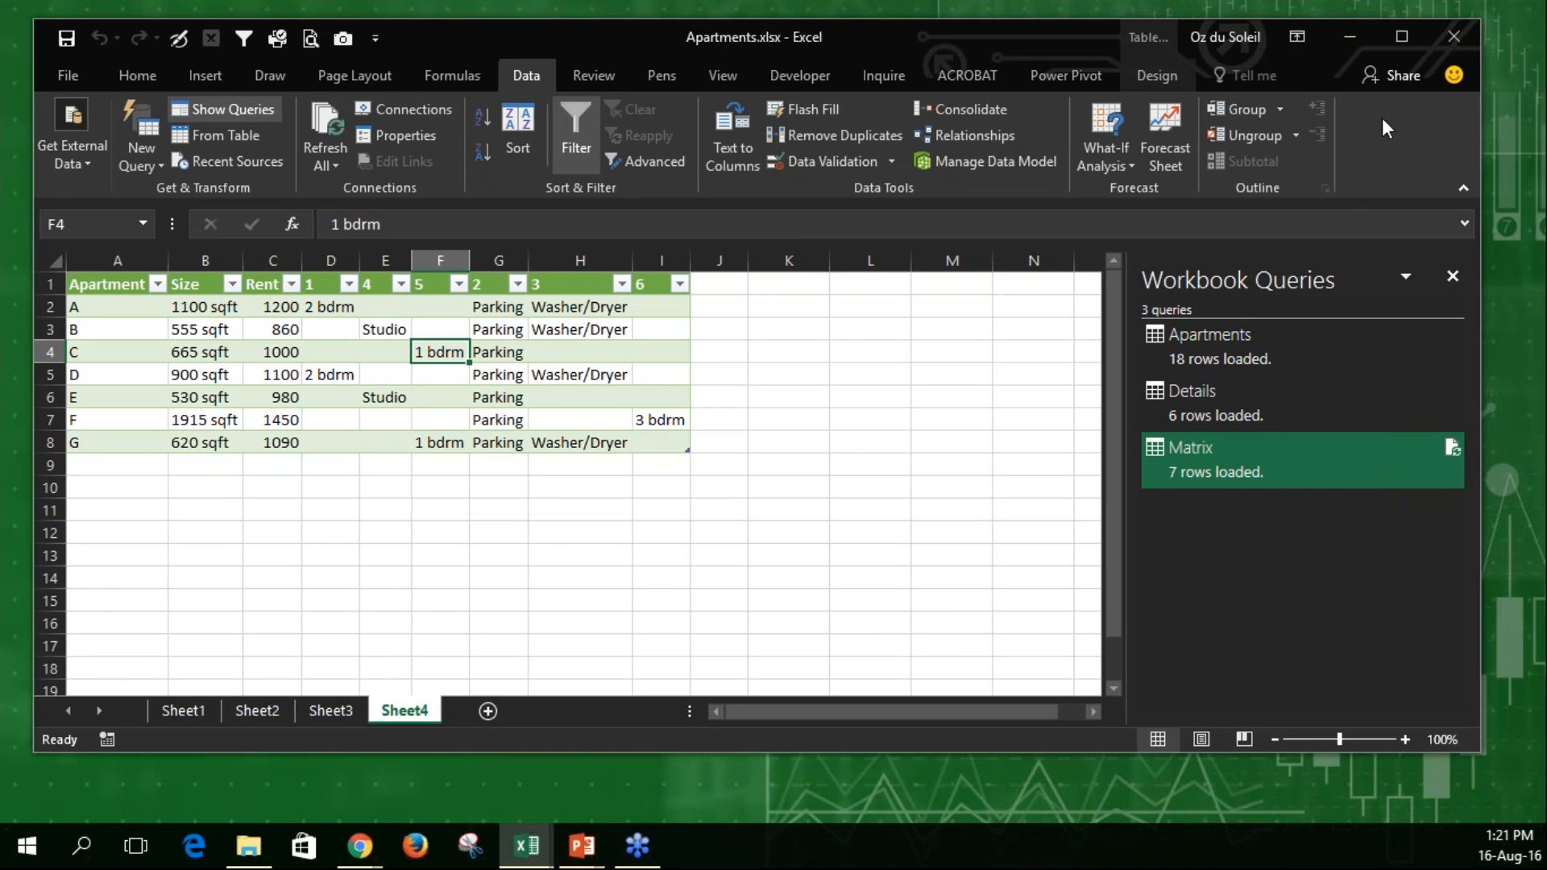
pyautogui.click(1400, 41)
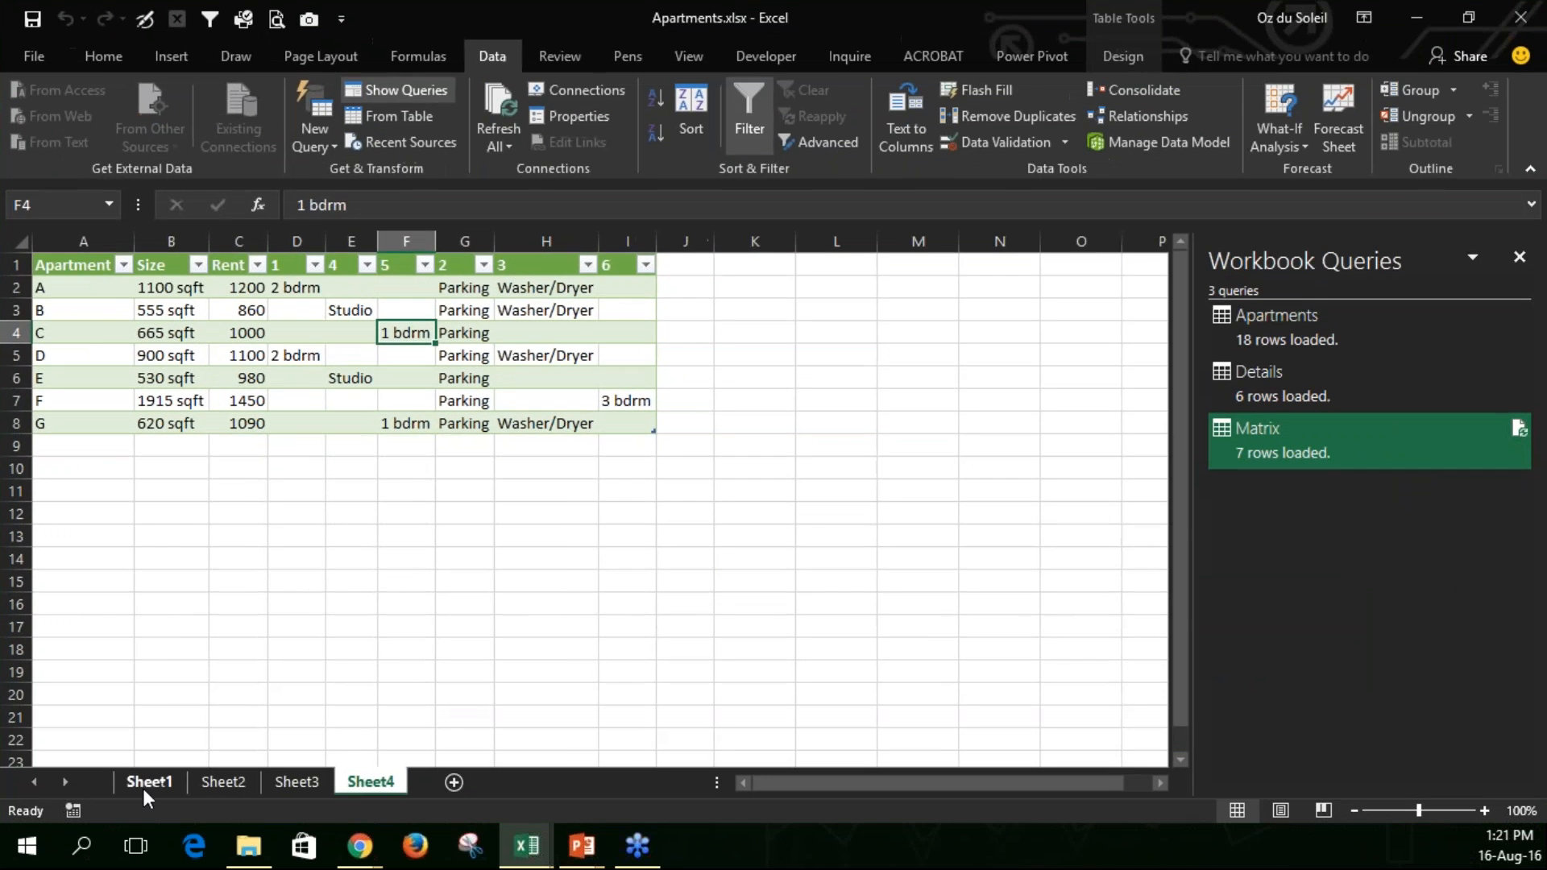
# - Compare the stacked apartment details on Sheet1 with the apartment matrix on Sheet4
pyautogui.click(148, 780)
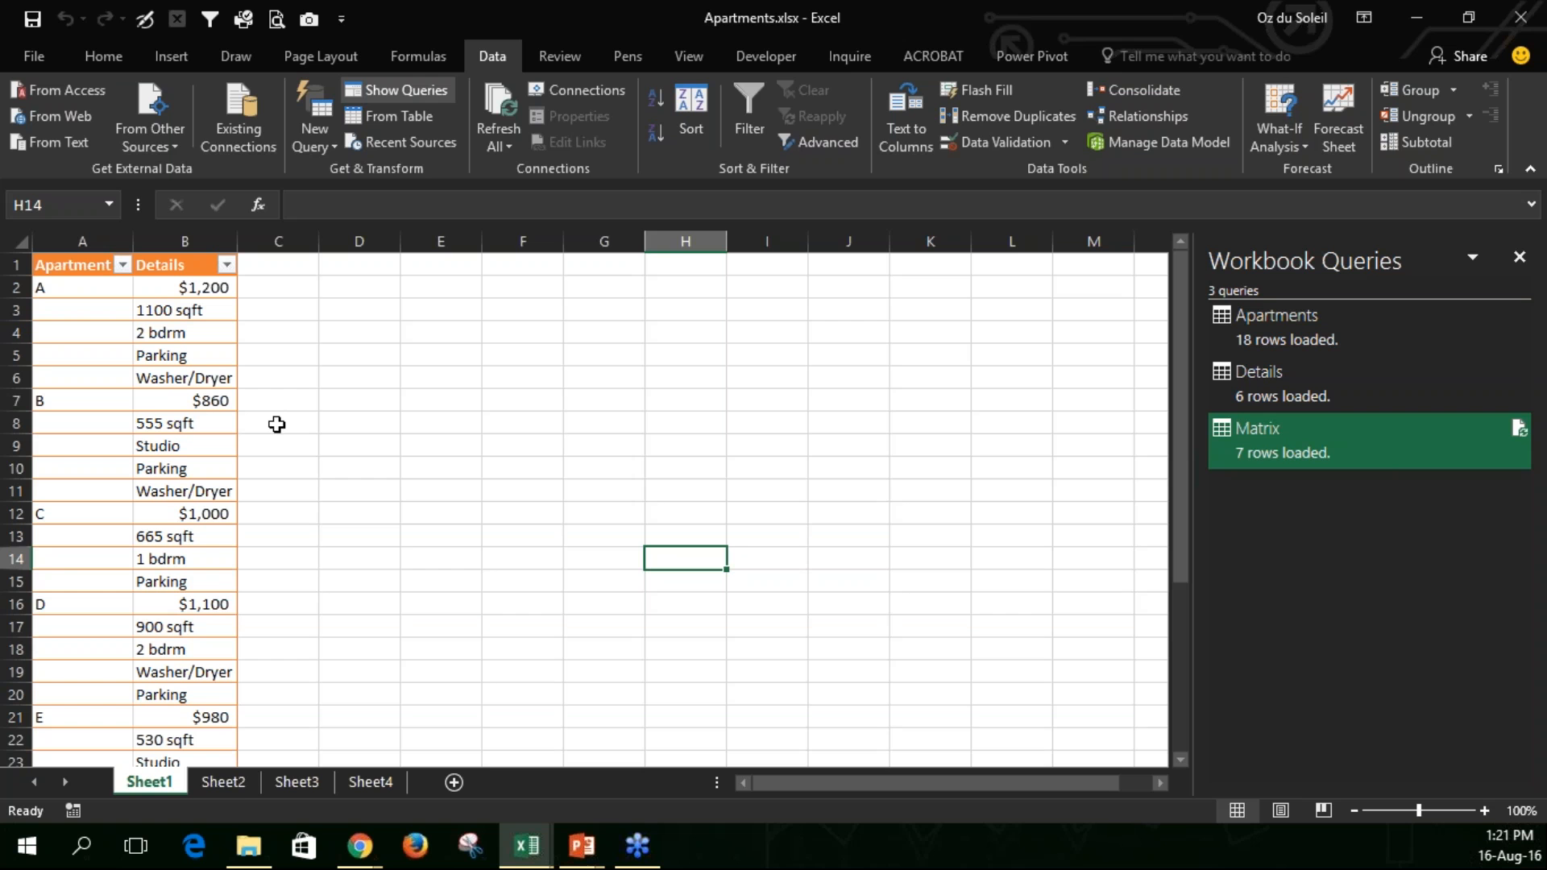
pyautogui.click(375, 781)
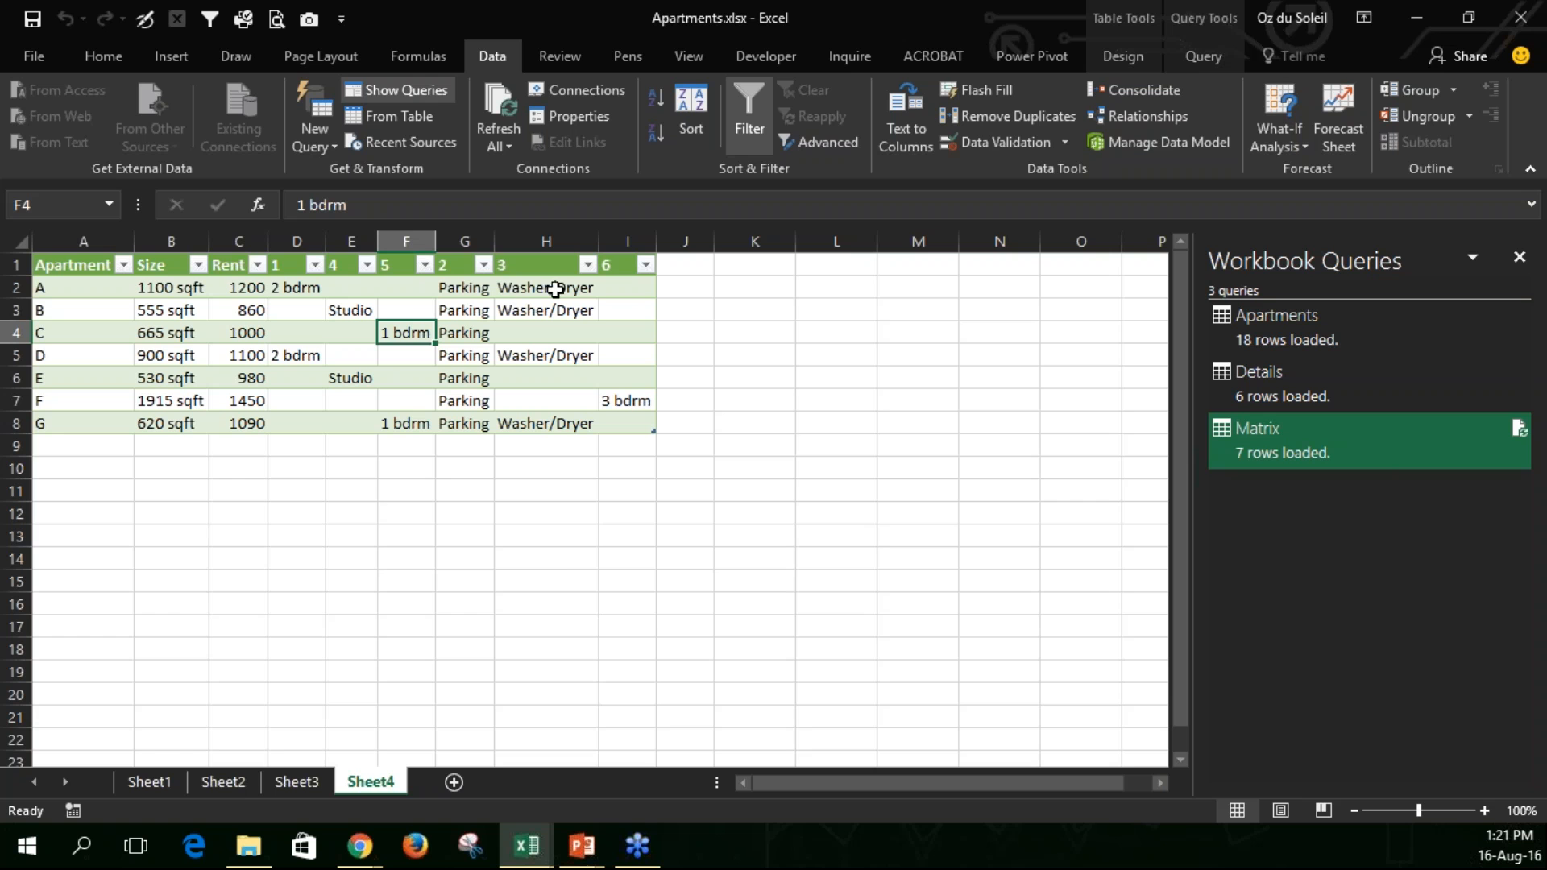
pyautogui.click(147, 783)
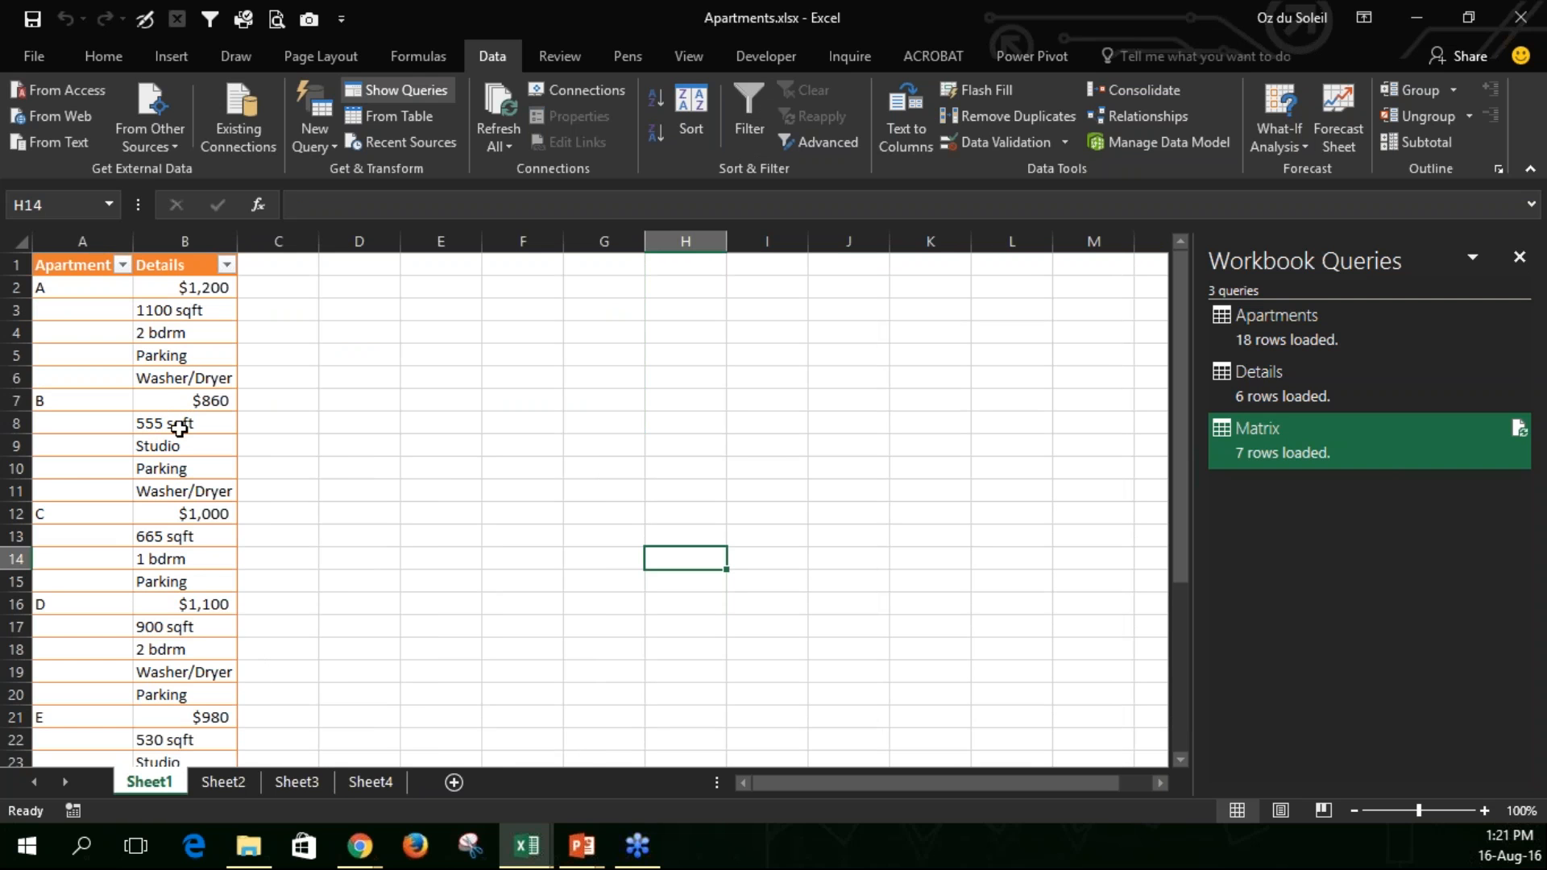
pyautogui.scroll(-5, 175, 492)
pyautogui.scroll(-3, 175, 493)
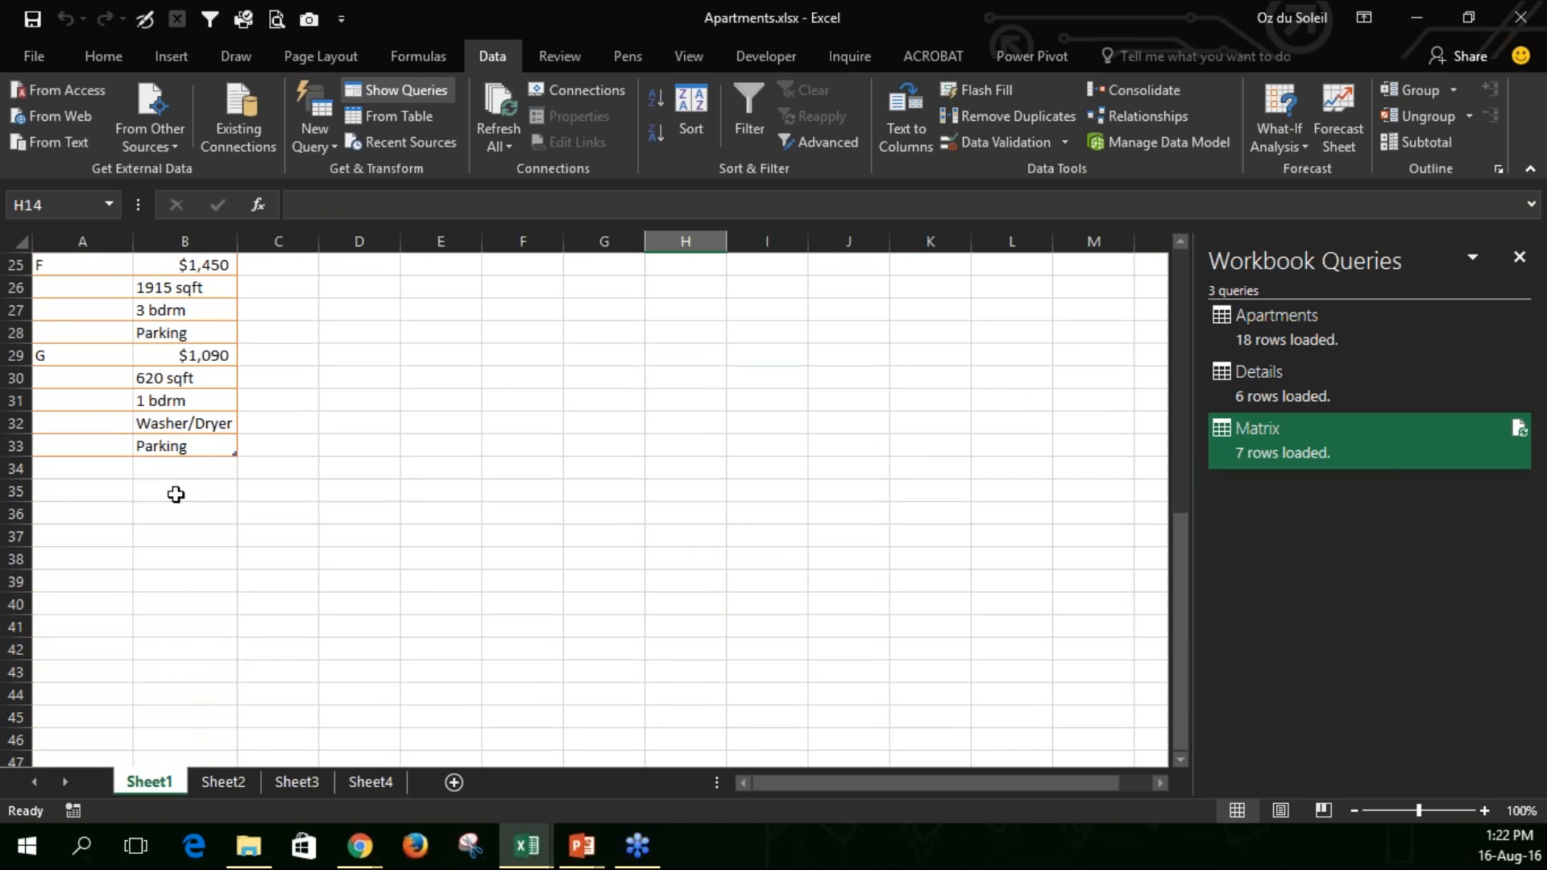
pyautogui.scroll(8, 176, 494)
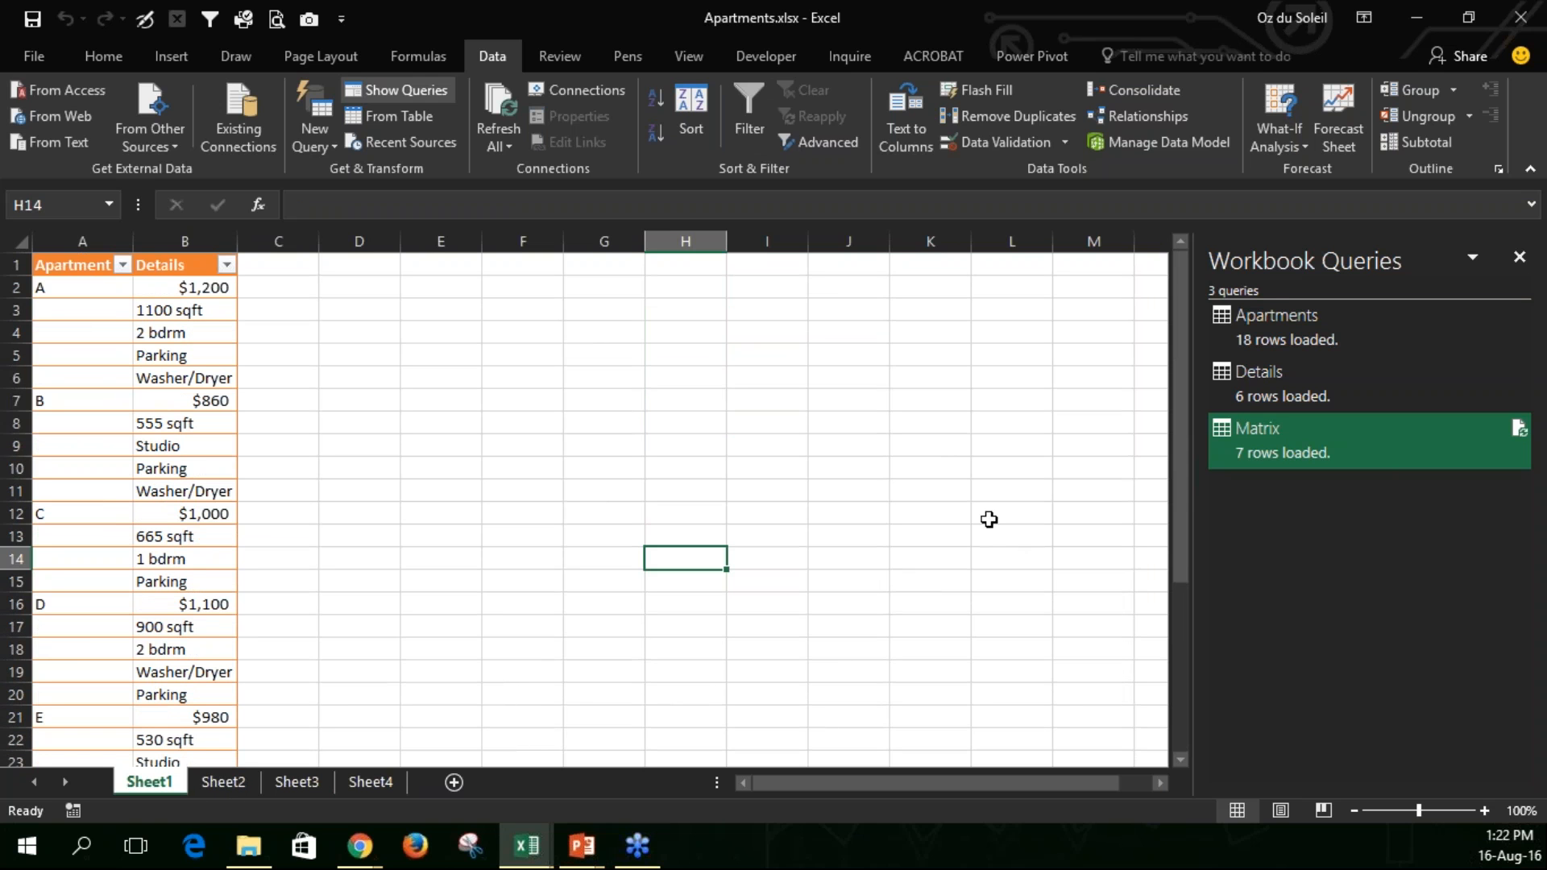
# - Open the Apartments query for editing
pyautogui.moveTo(1327, 340)
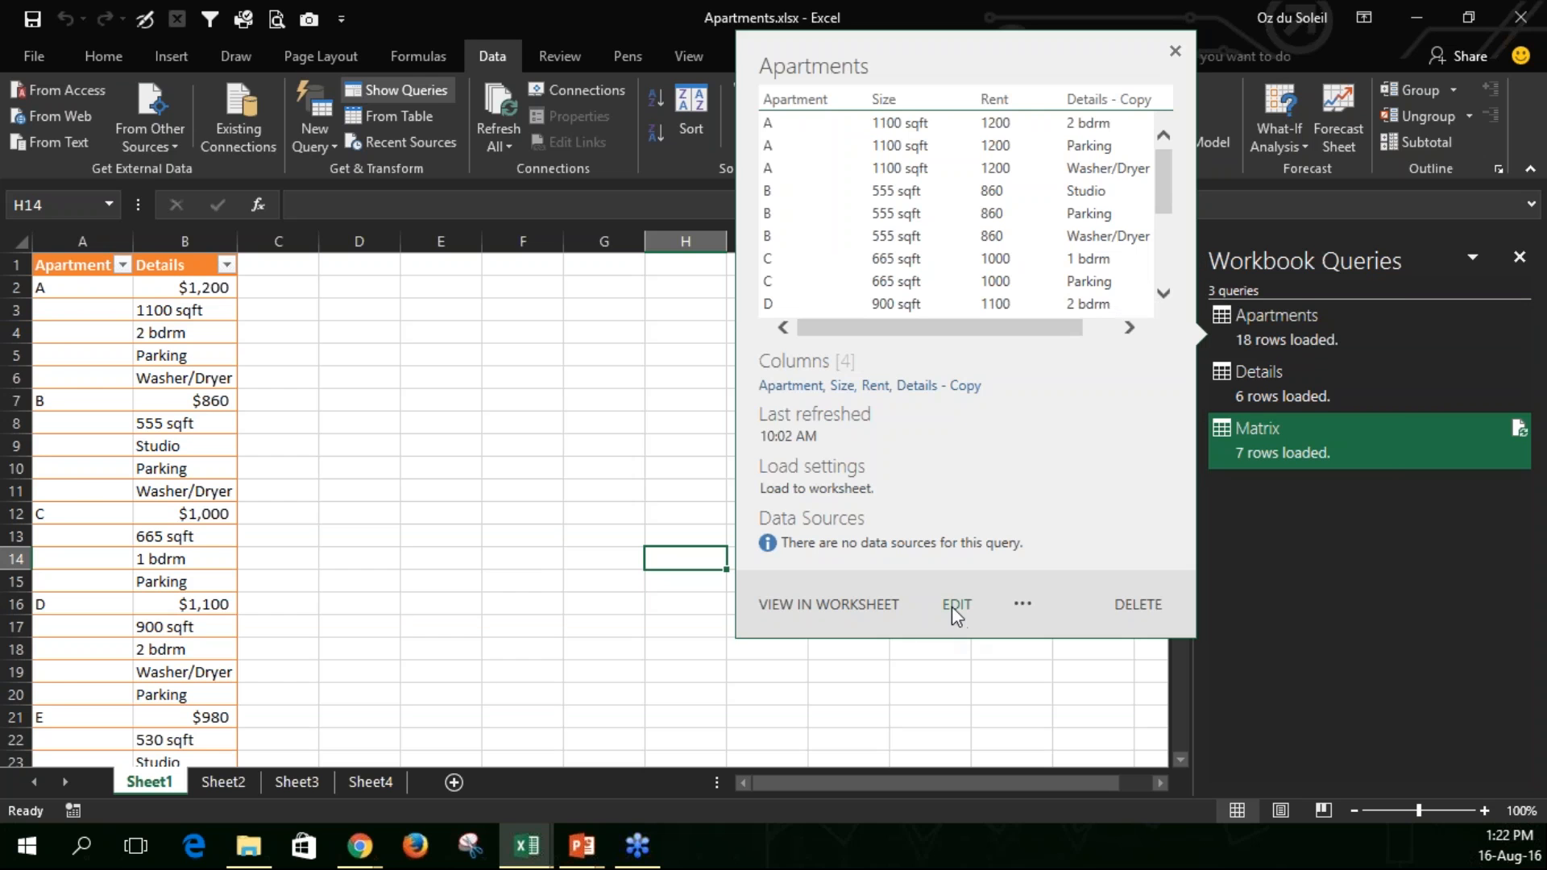
pyautogui.click(956, 604)
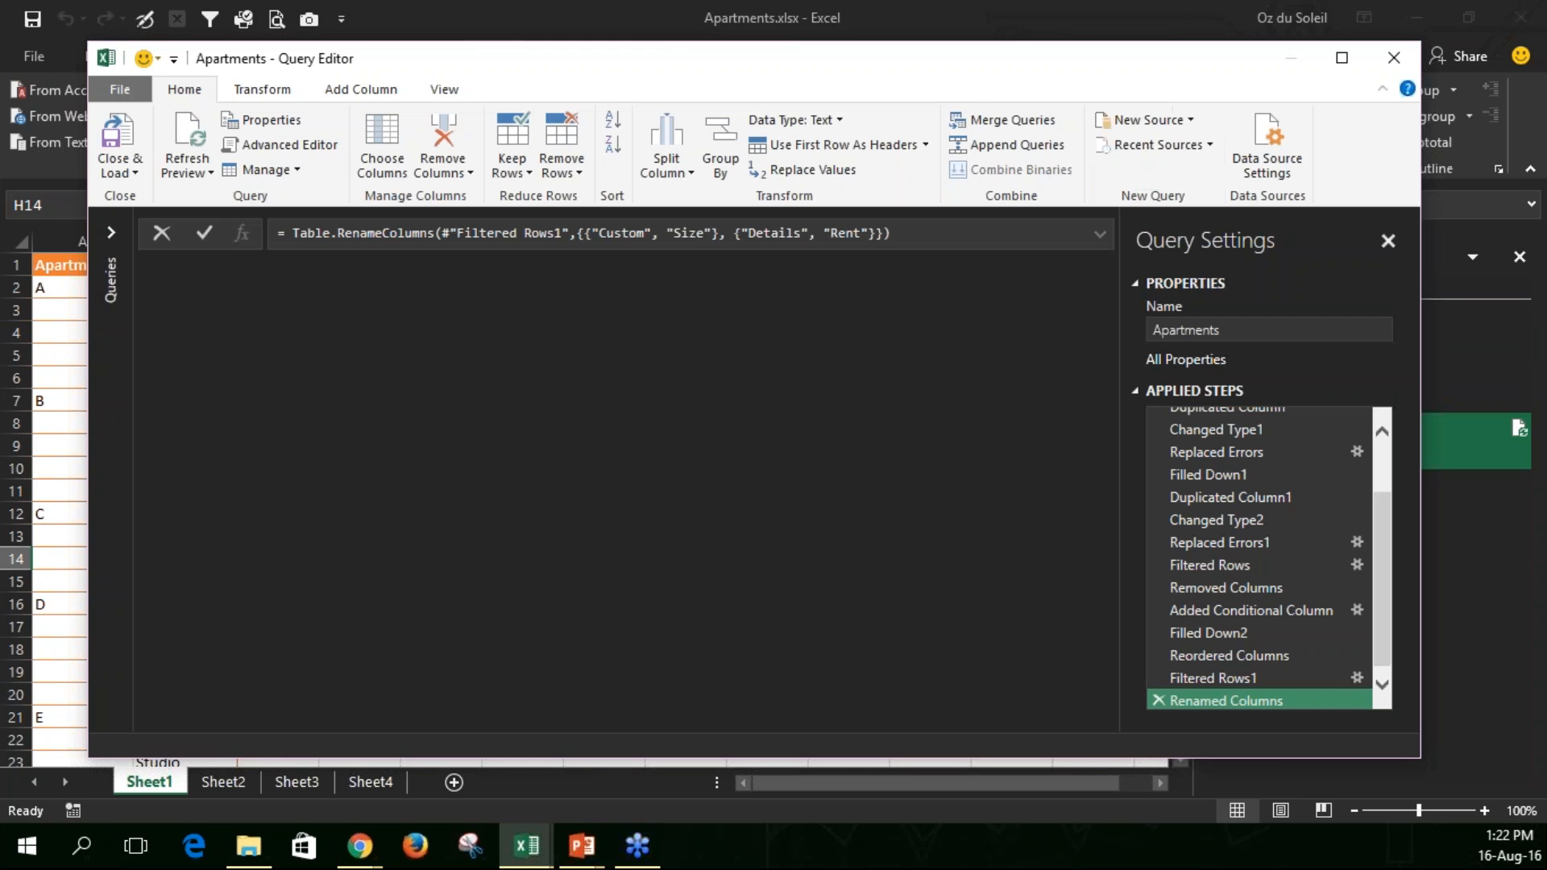
# - Review the Apartments query from its Source step to Filled Down, checking the fill options for the Apartment column
pyautogui.moveTo(619, 69); pyautogui.dragTo(737, 72)
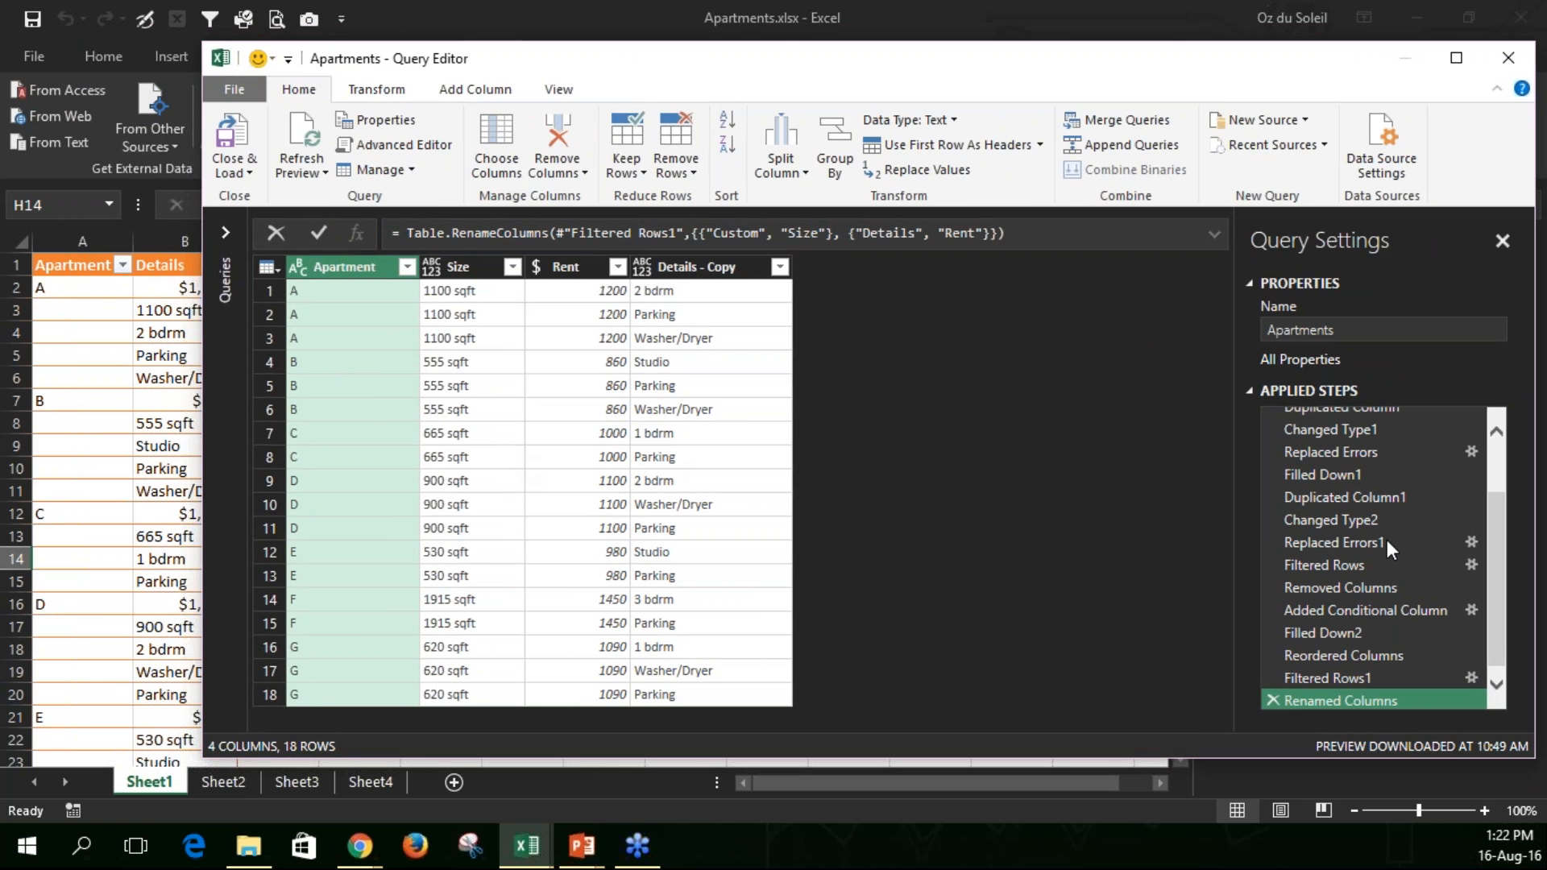
pyautogui.moveTo(1487, 544); pyautogui.dragTo(1511, 492)
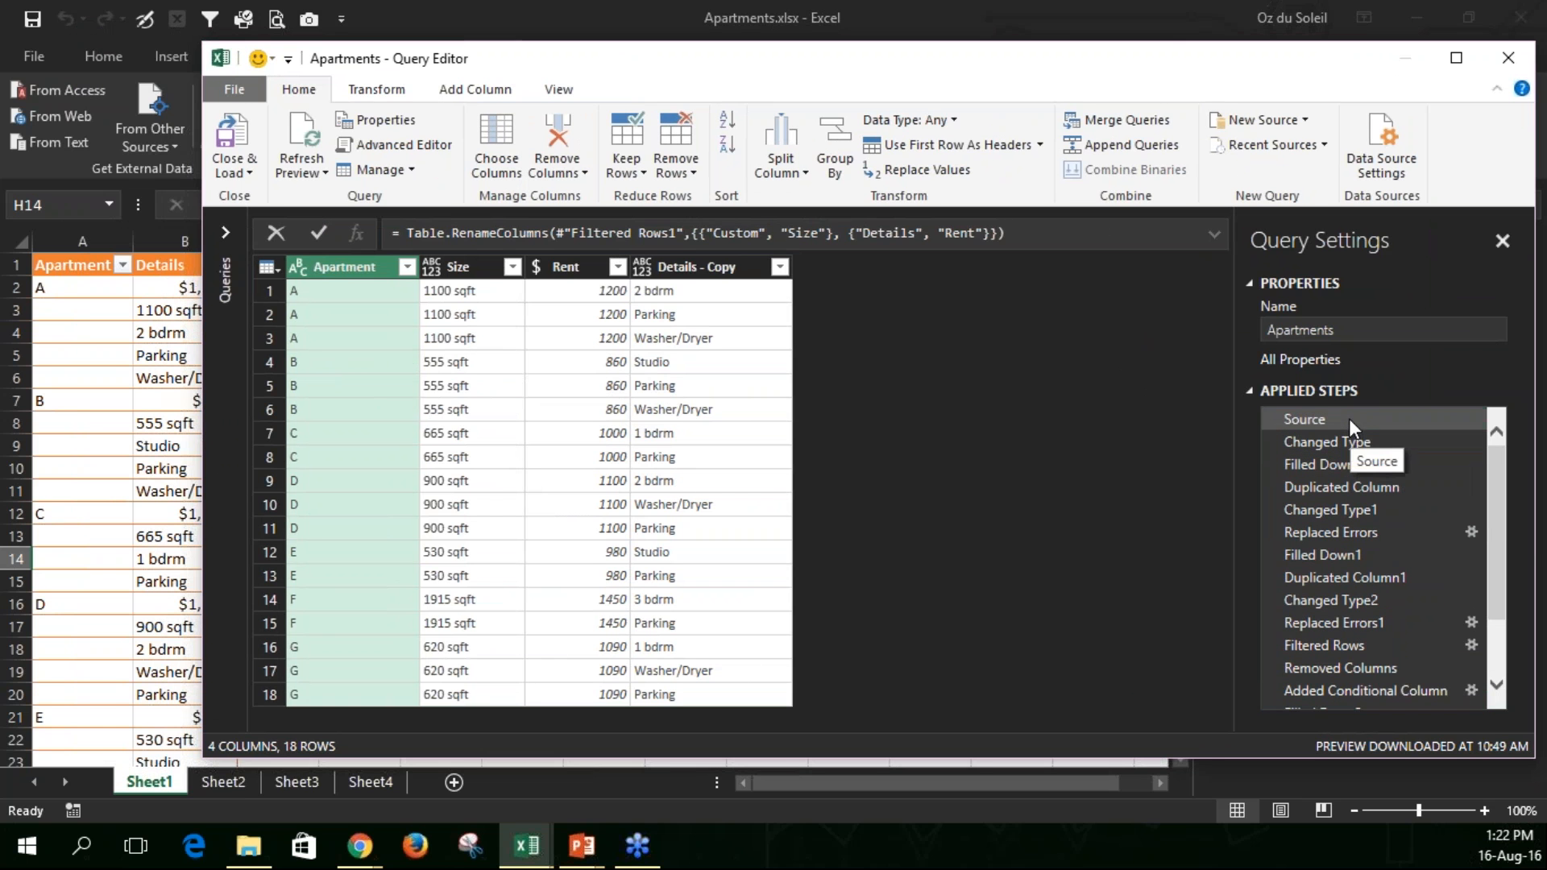
pyautogui.click(1349, 419)
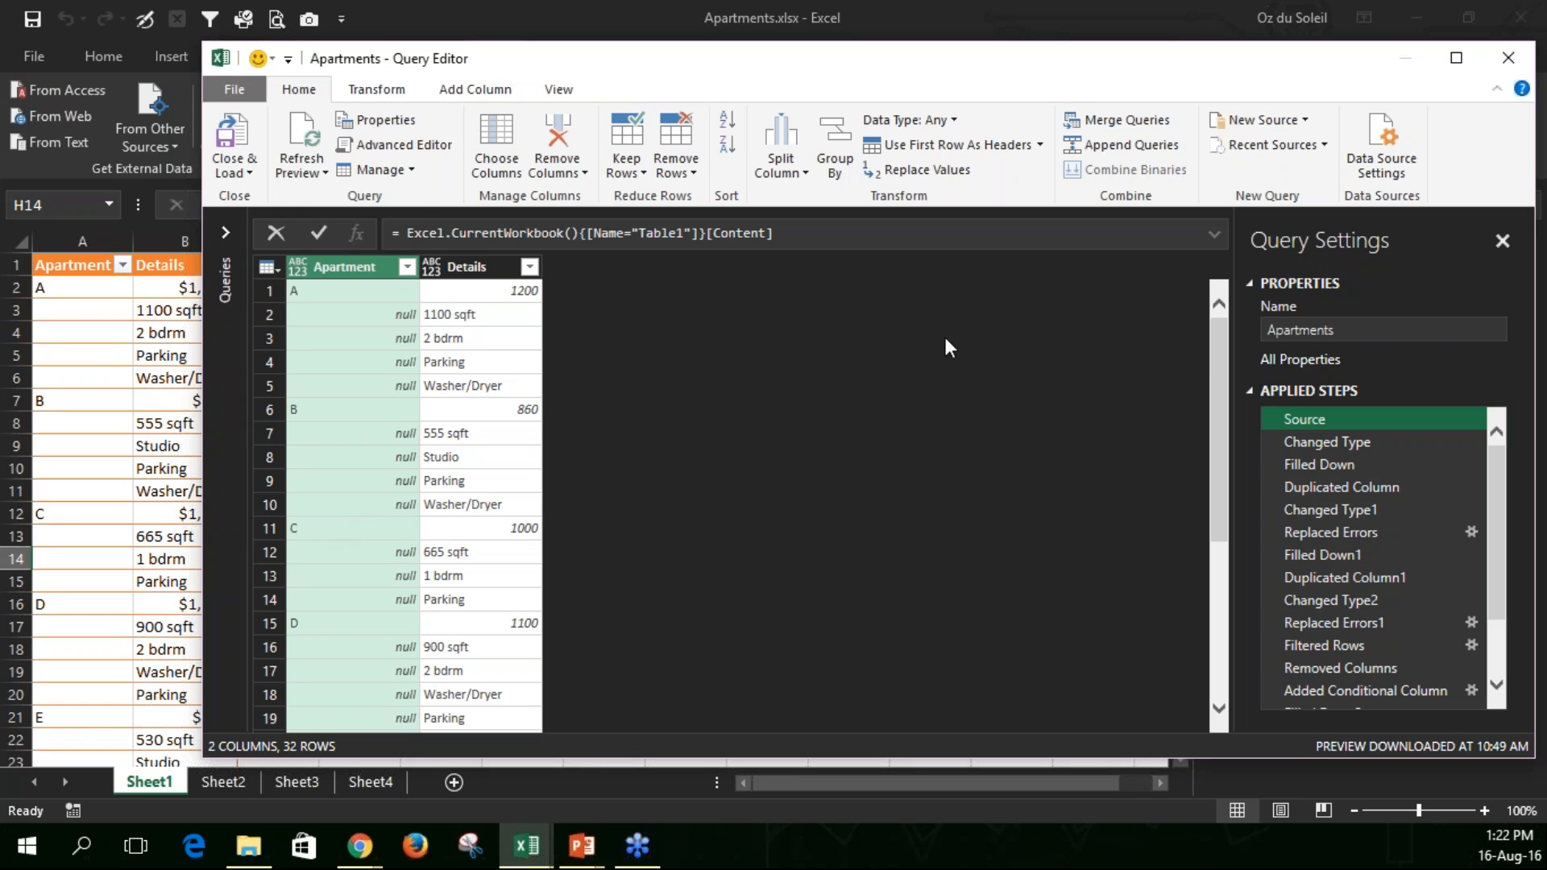
pyautogui.rightClick(357, 278)
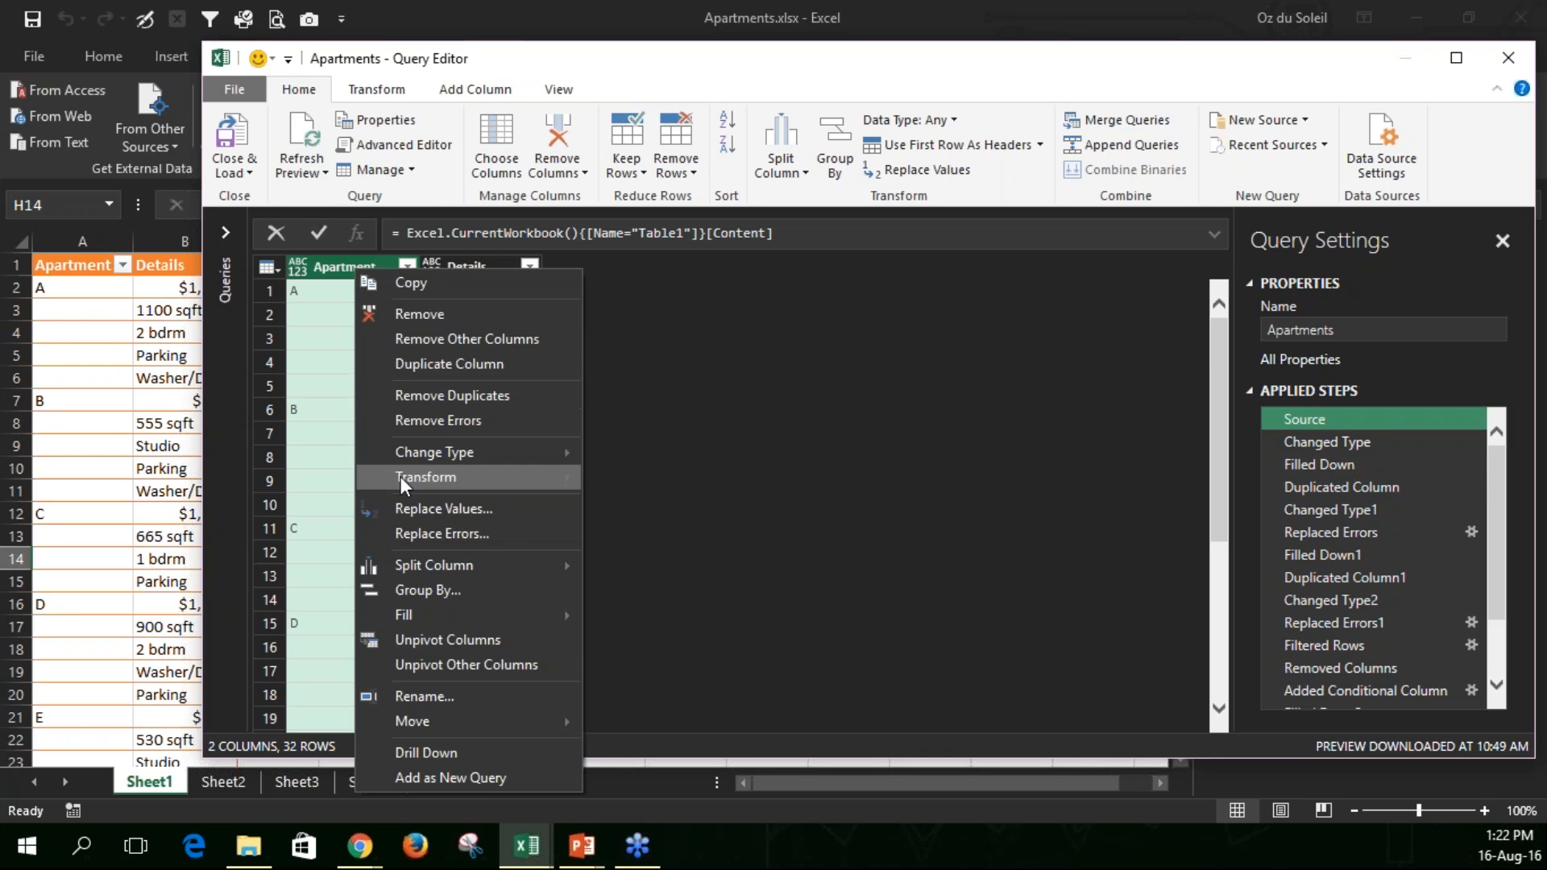
pyautogui.moveTo(404, 617)
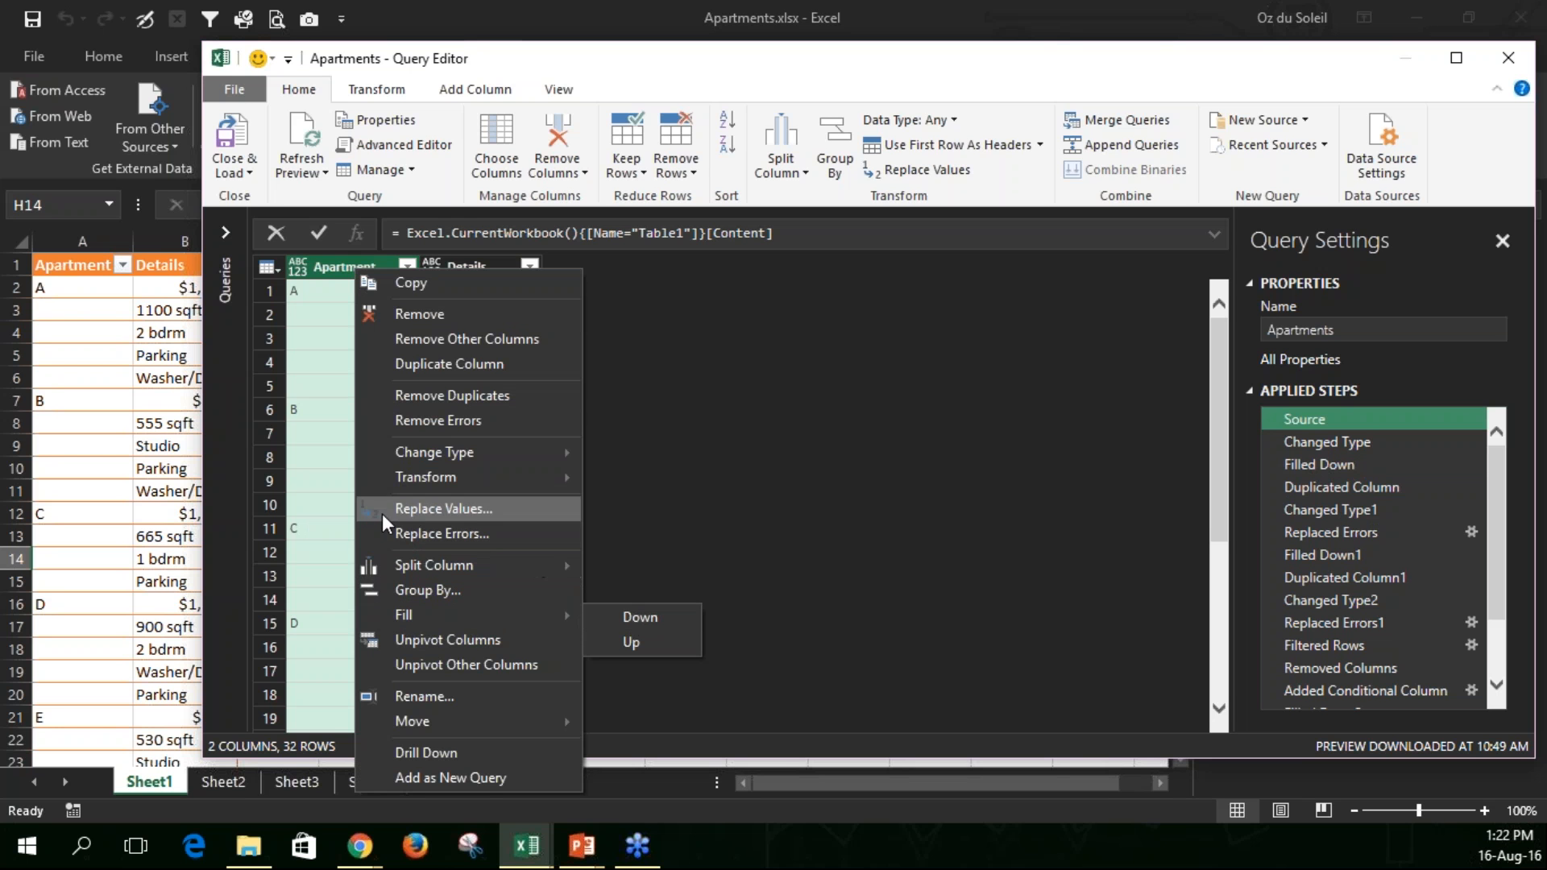
pyautogui.click(316, 543)
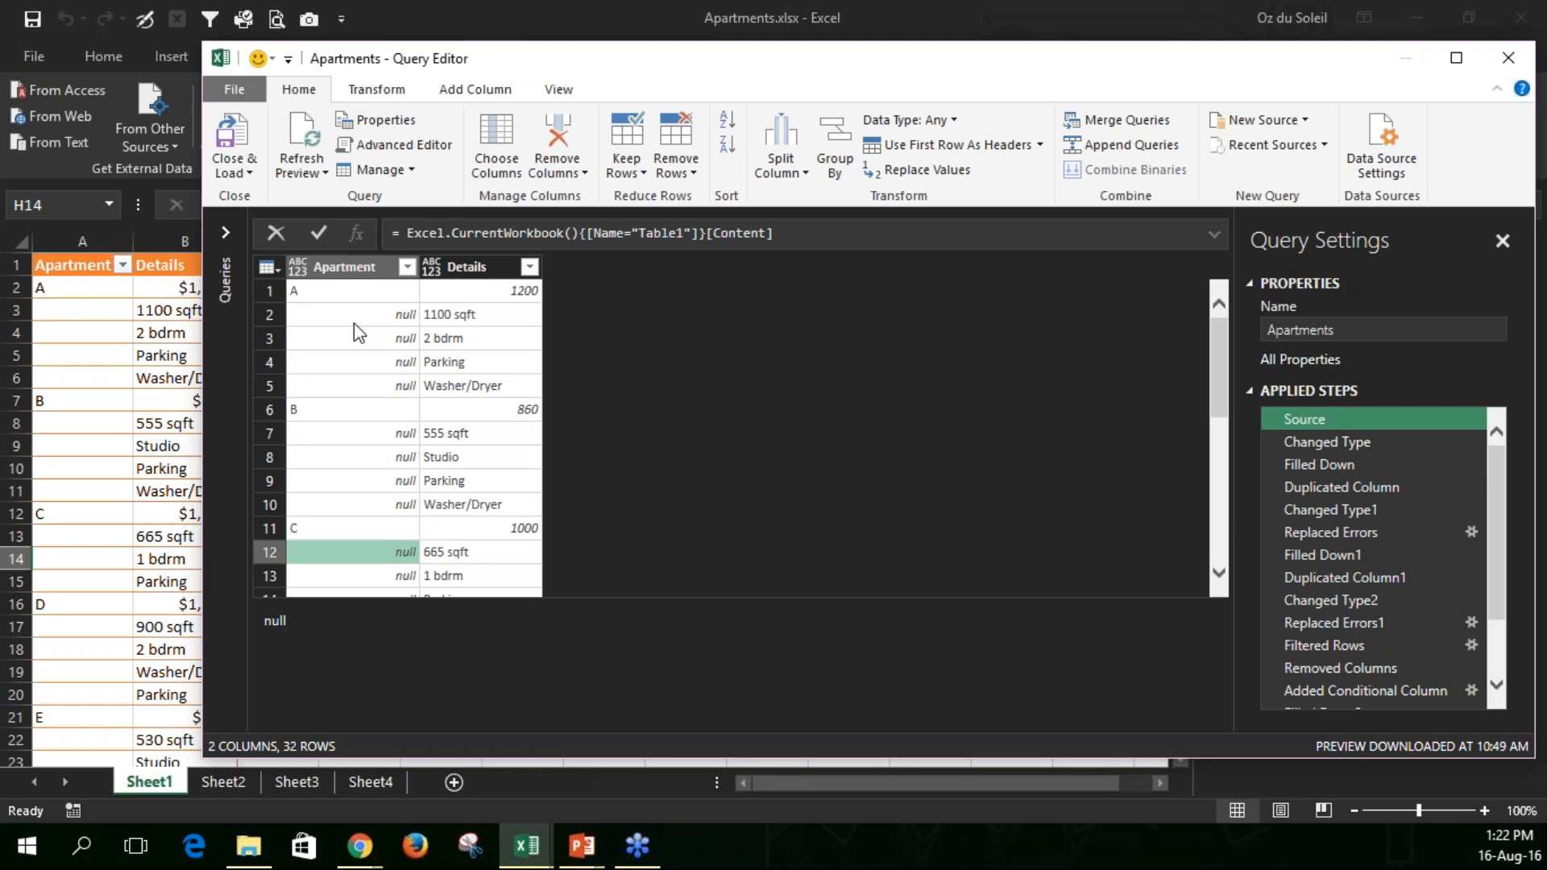
pyautogui.click(1316, 467)
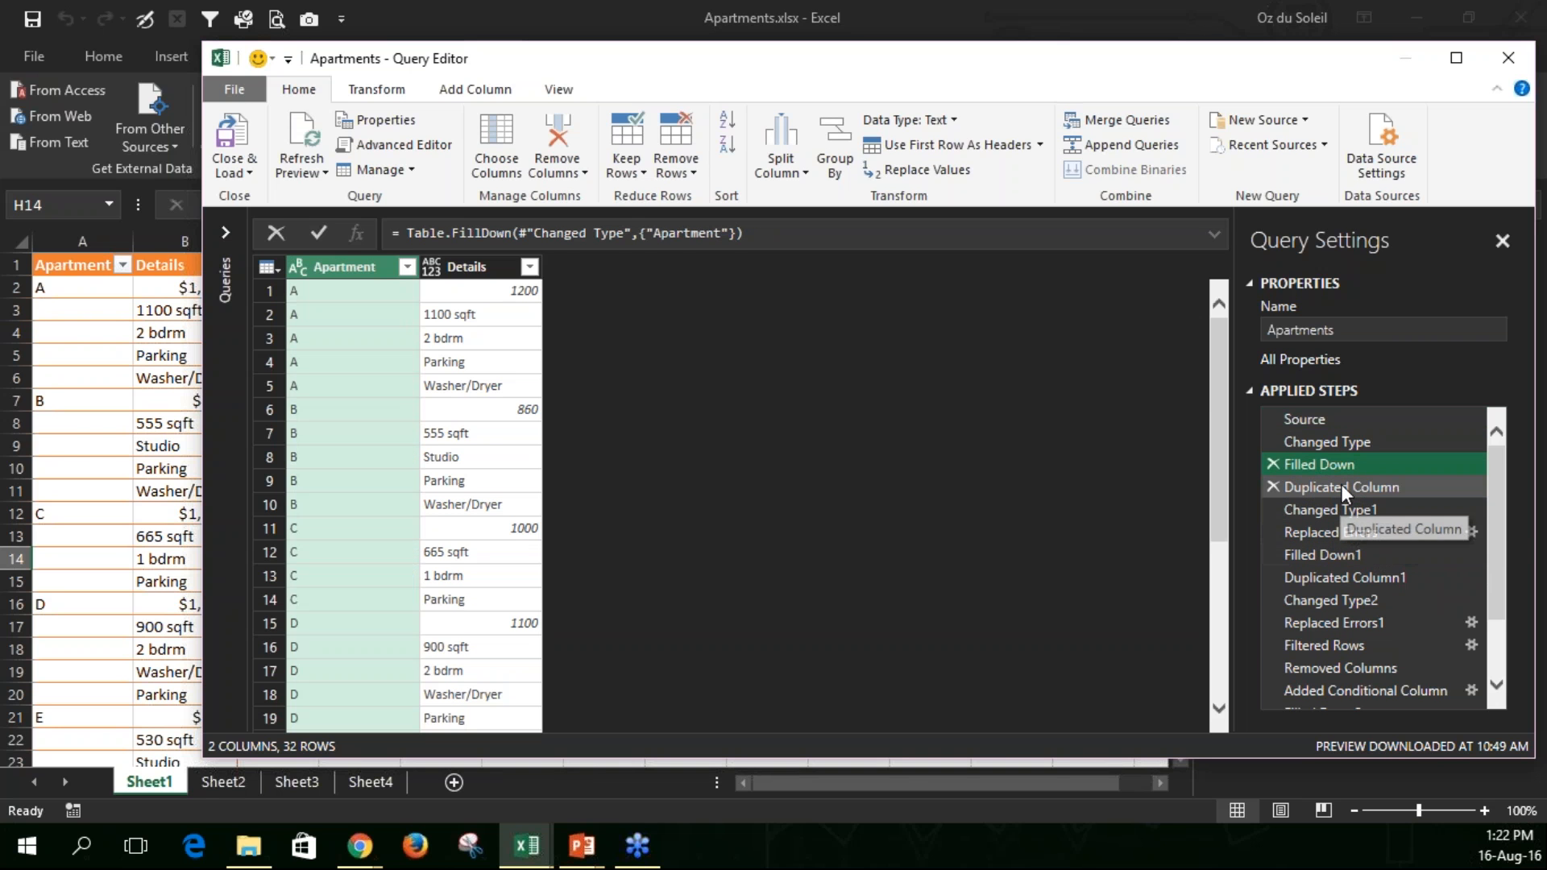
# - Examine how the Apartments query isolates rent in the Details column, from Duplicated Column through Filled Down1
pyautogui.click(1342, 485)
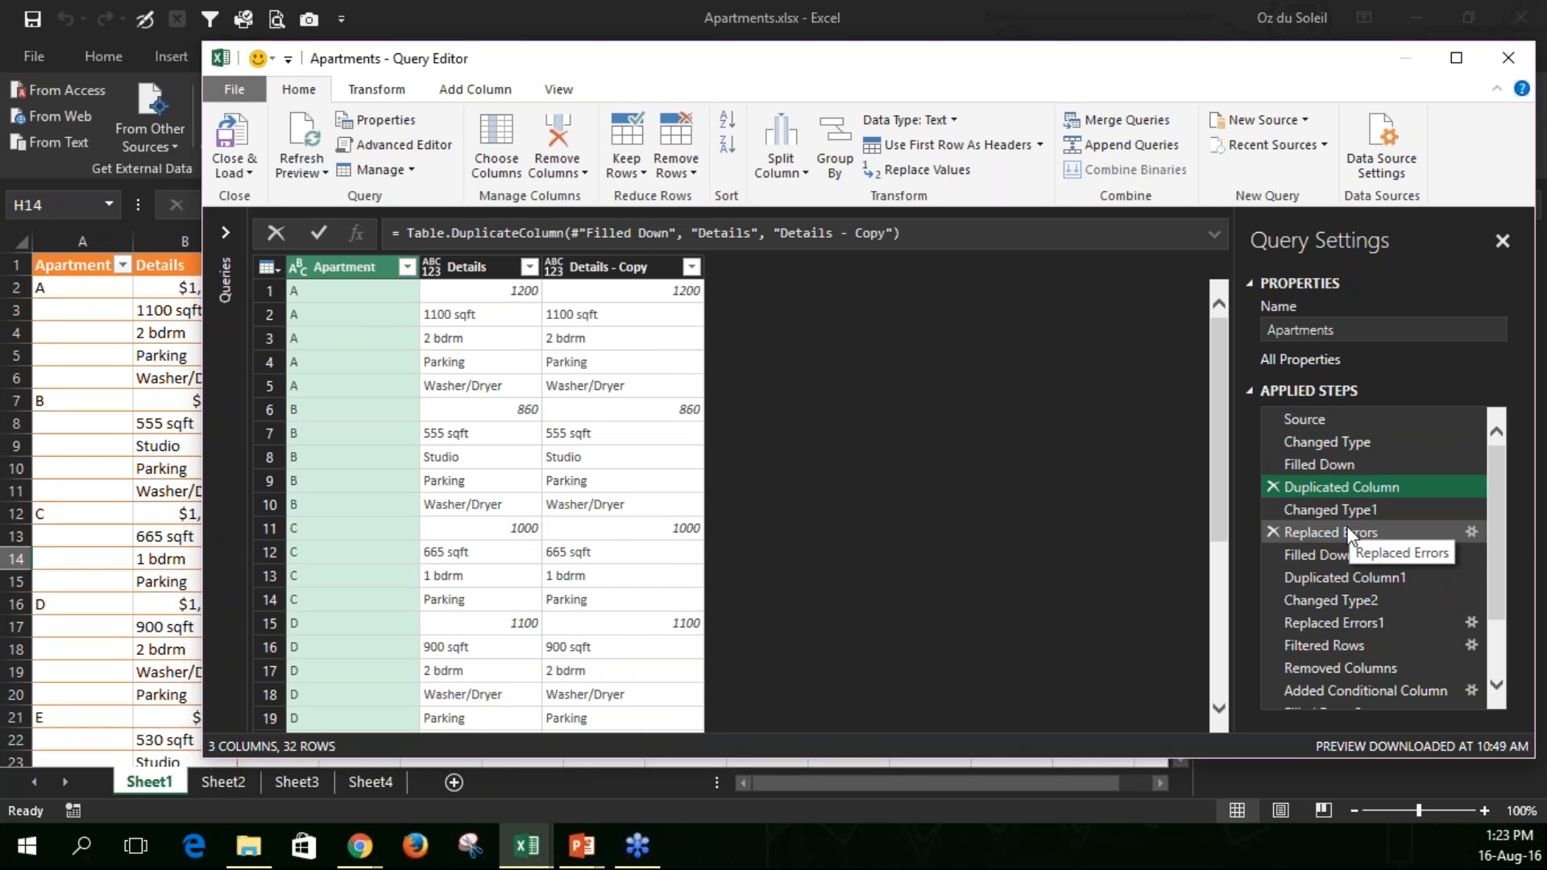
pyautogui.click(1341, 511)
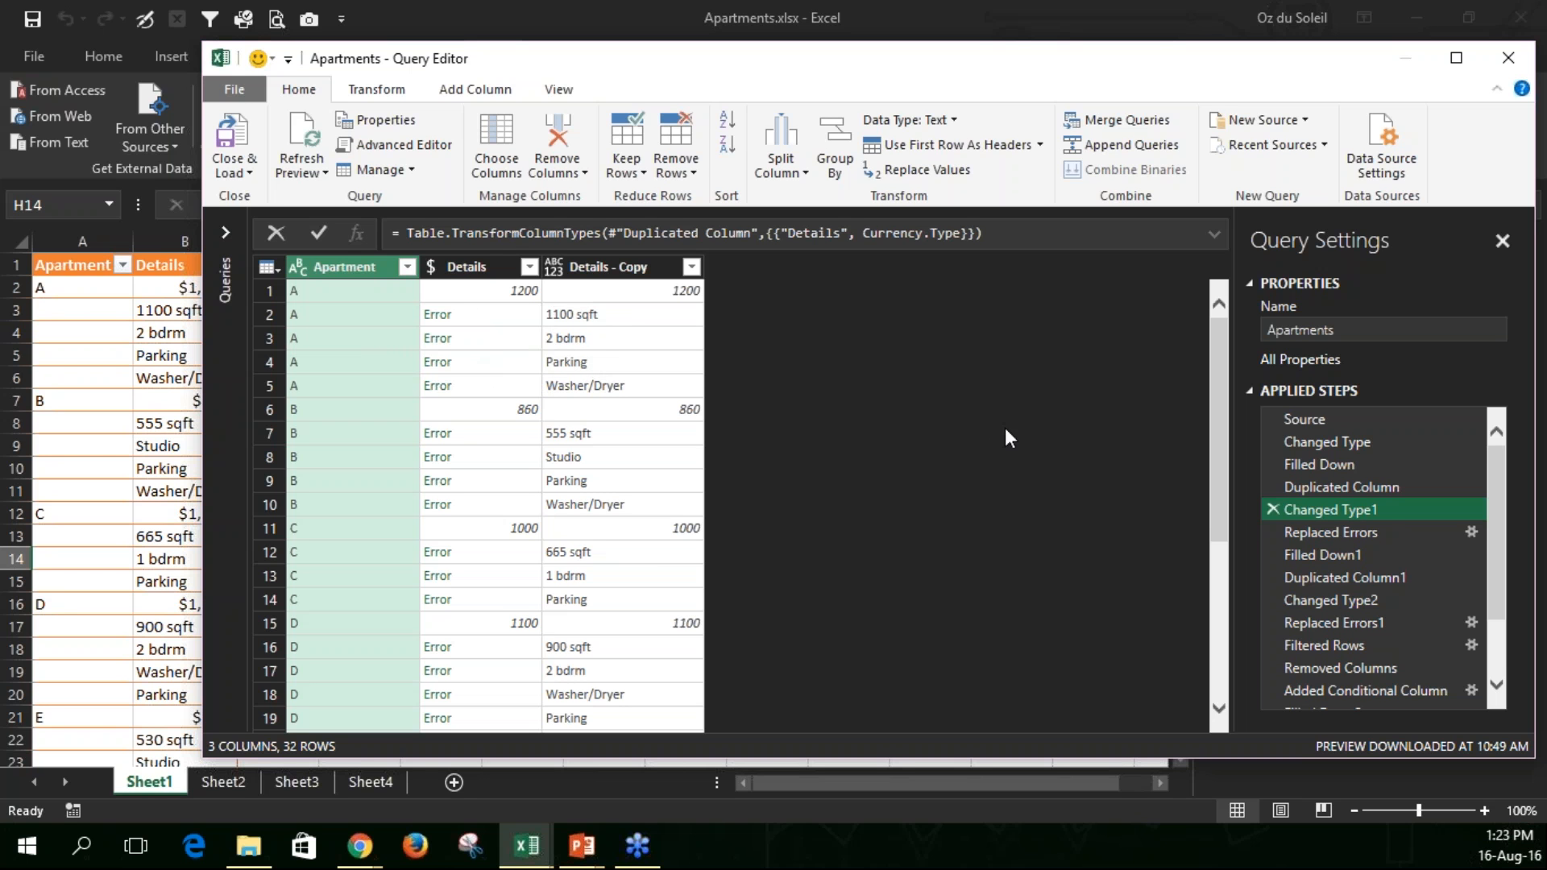
pyautogui.click(1346, 530)
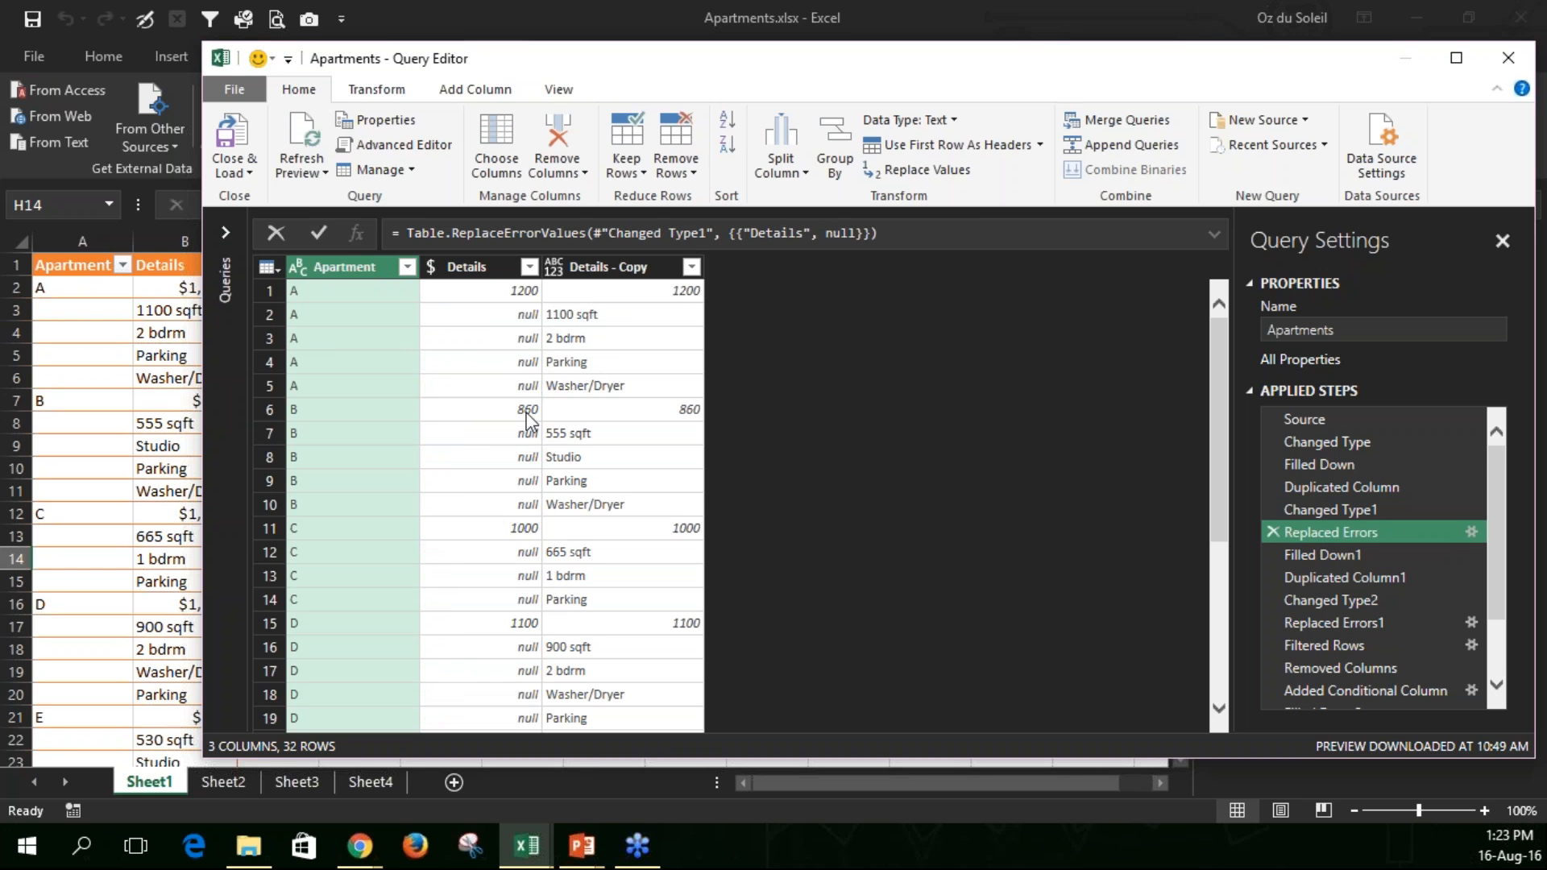
pyautogui.click(1337, 556)
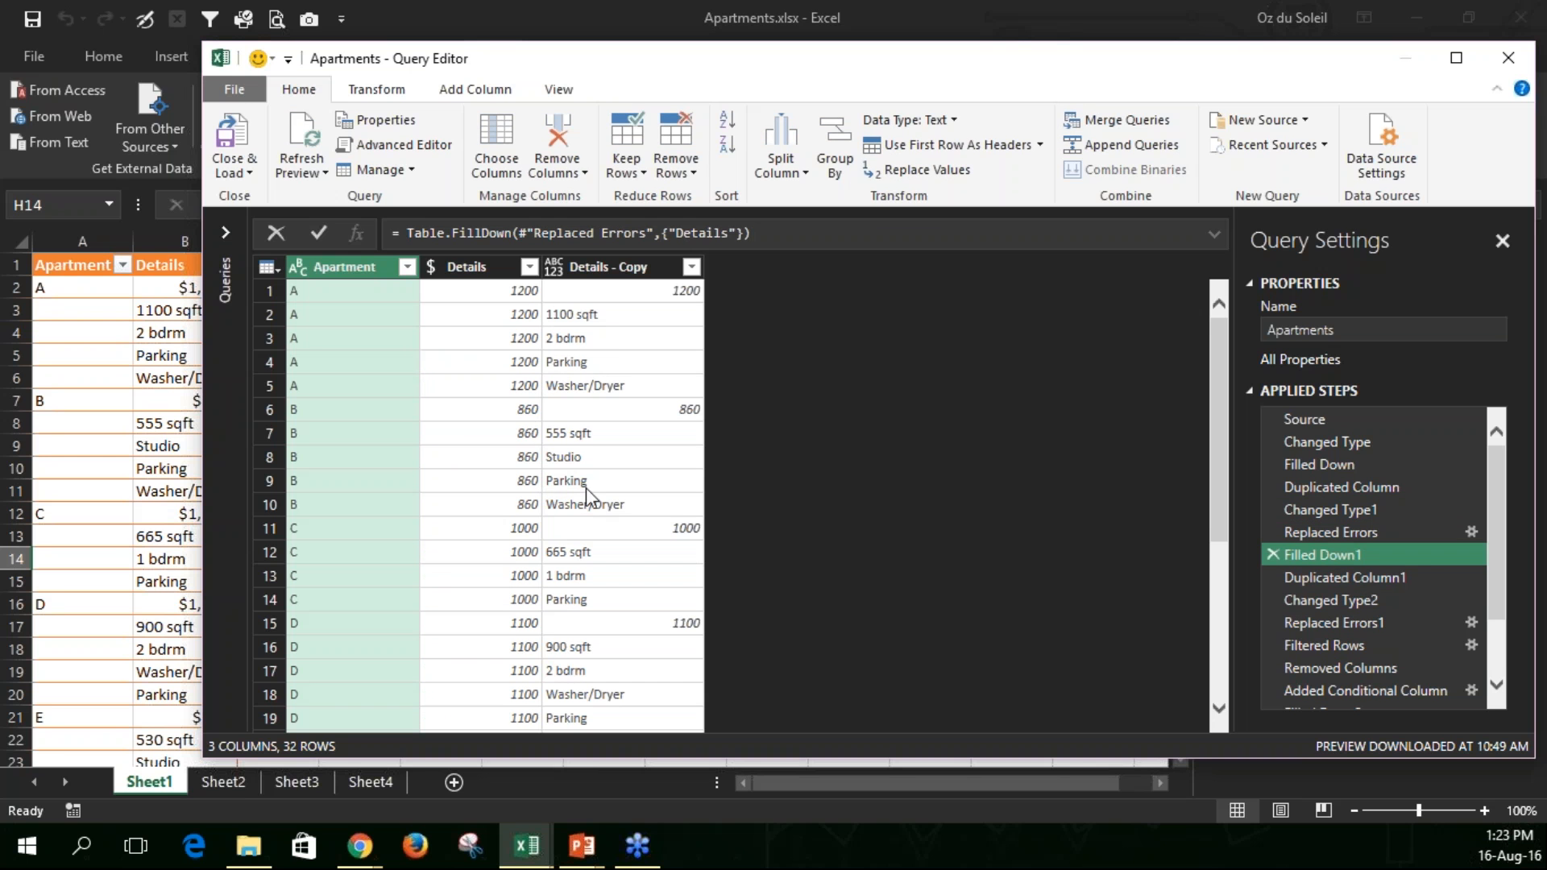
# - Review the steps from Duplicated Column1 to Filtered Rows, and inspect the filter condition on Details - Copy - Copy
pyautogui.click(1326, 578)
pyautogui.scroll(-2, 1330, 578)
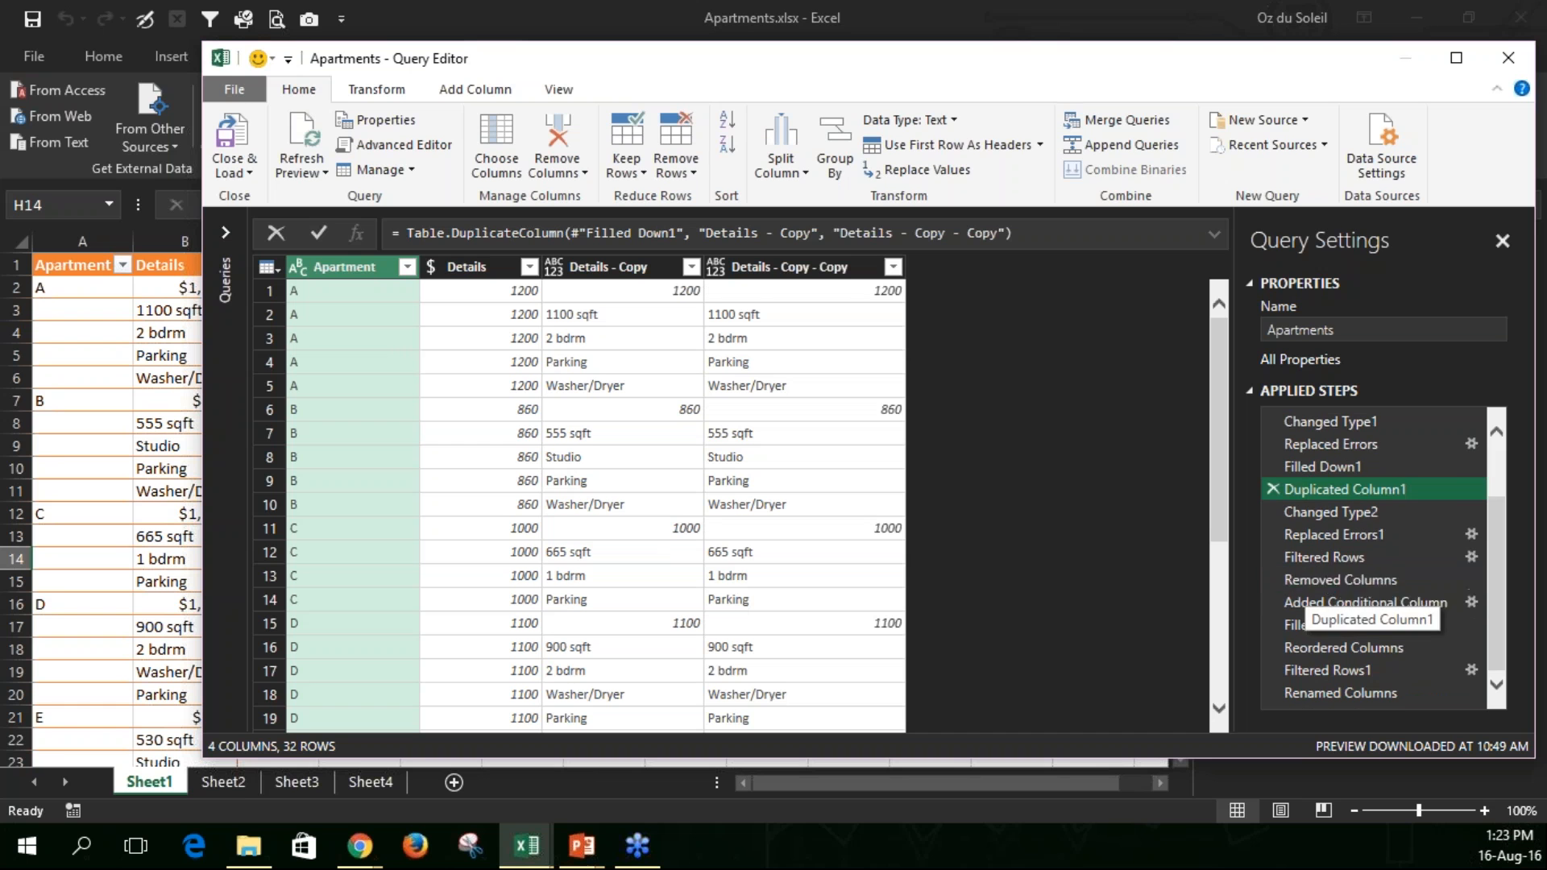
pyautogui.click(1331, 513)
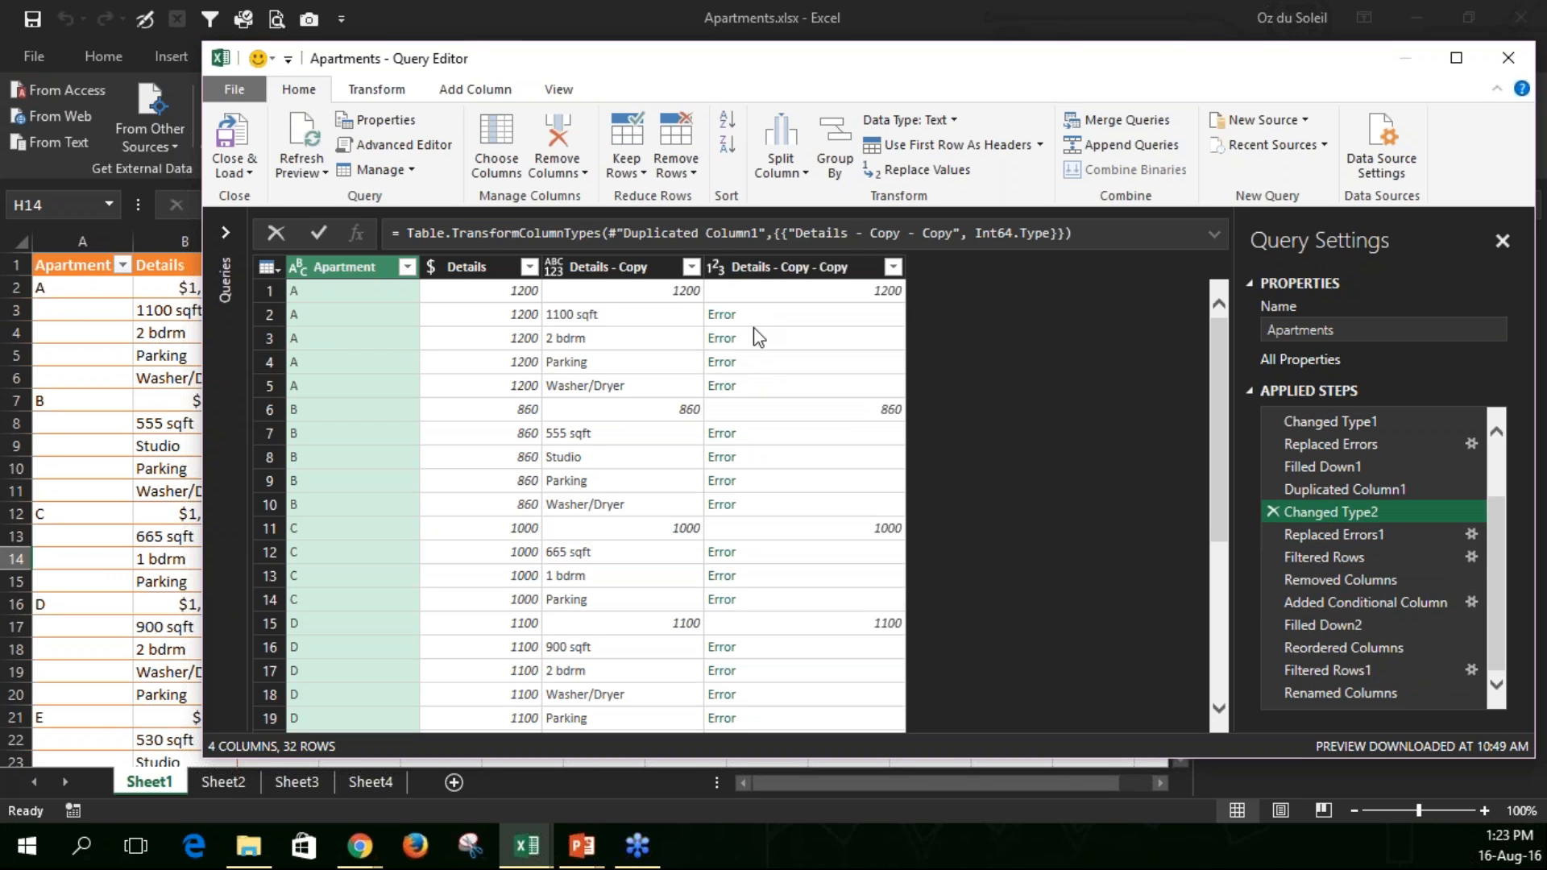
pyautogui.click(1330, 534)
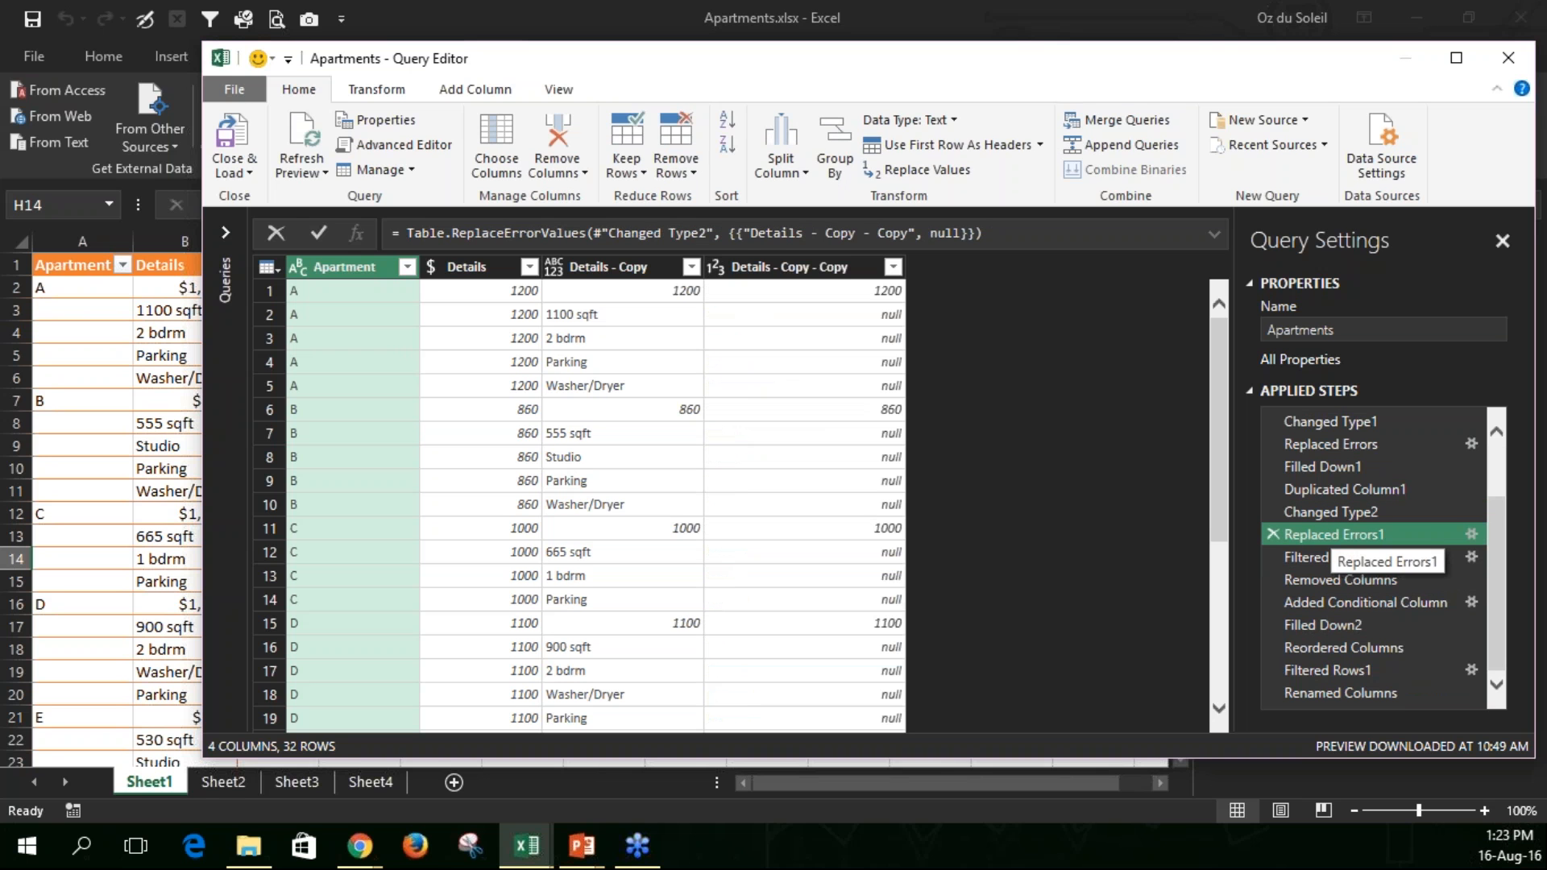
pyautogui.click(1331, 558)
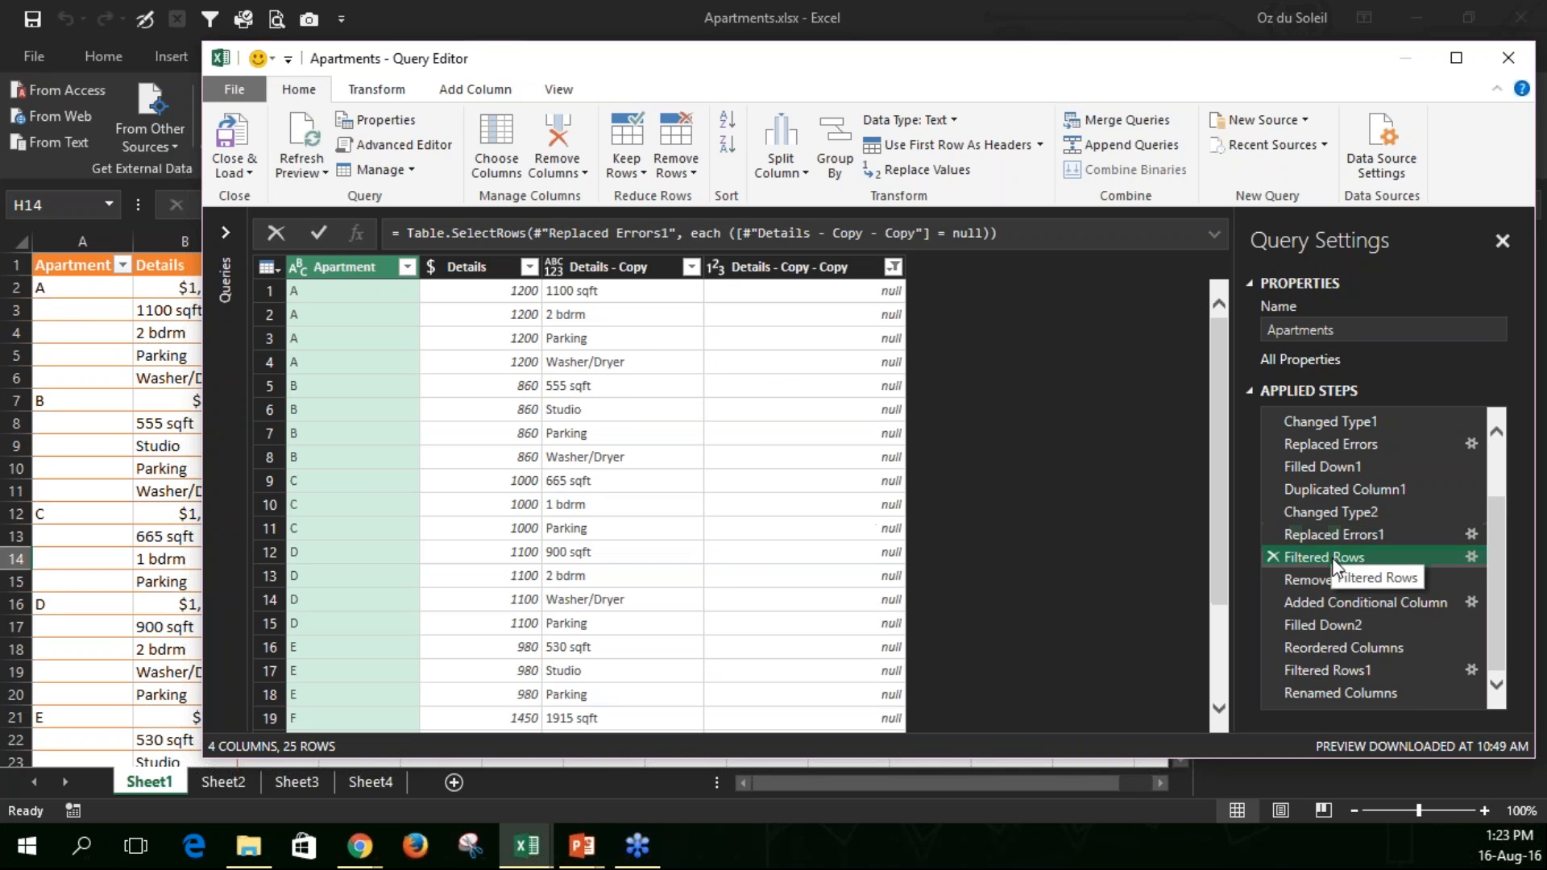
pyautogui.click(1470, 556)
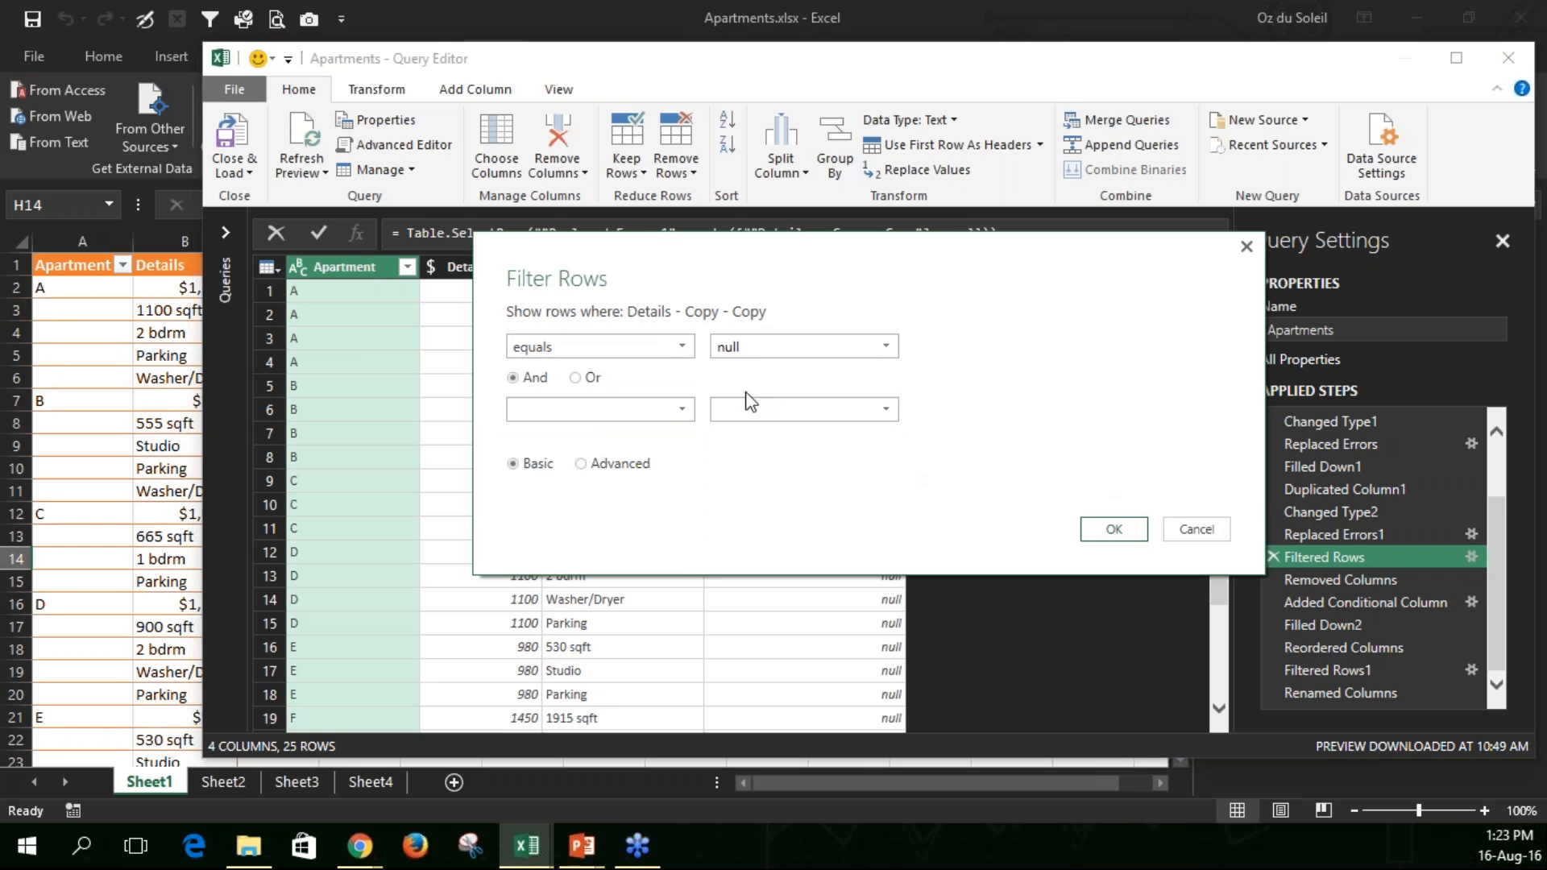
pyautogui.click(1195, 529)
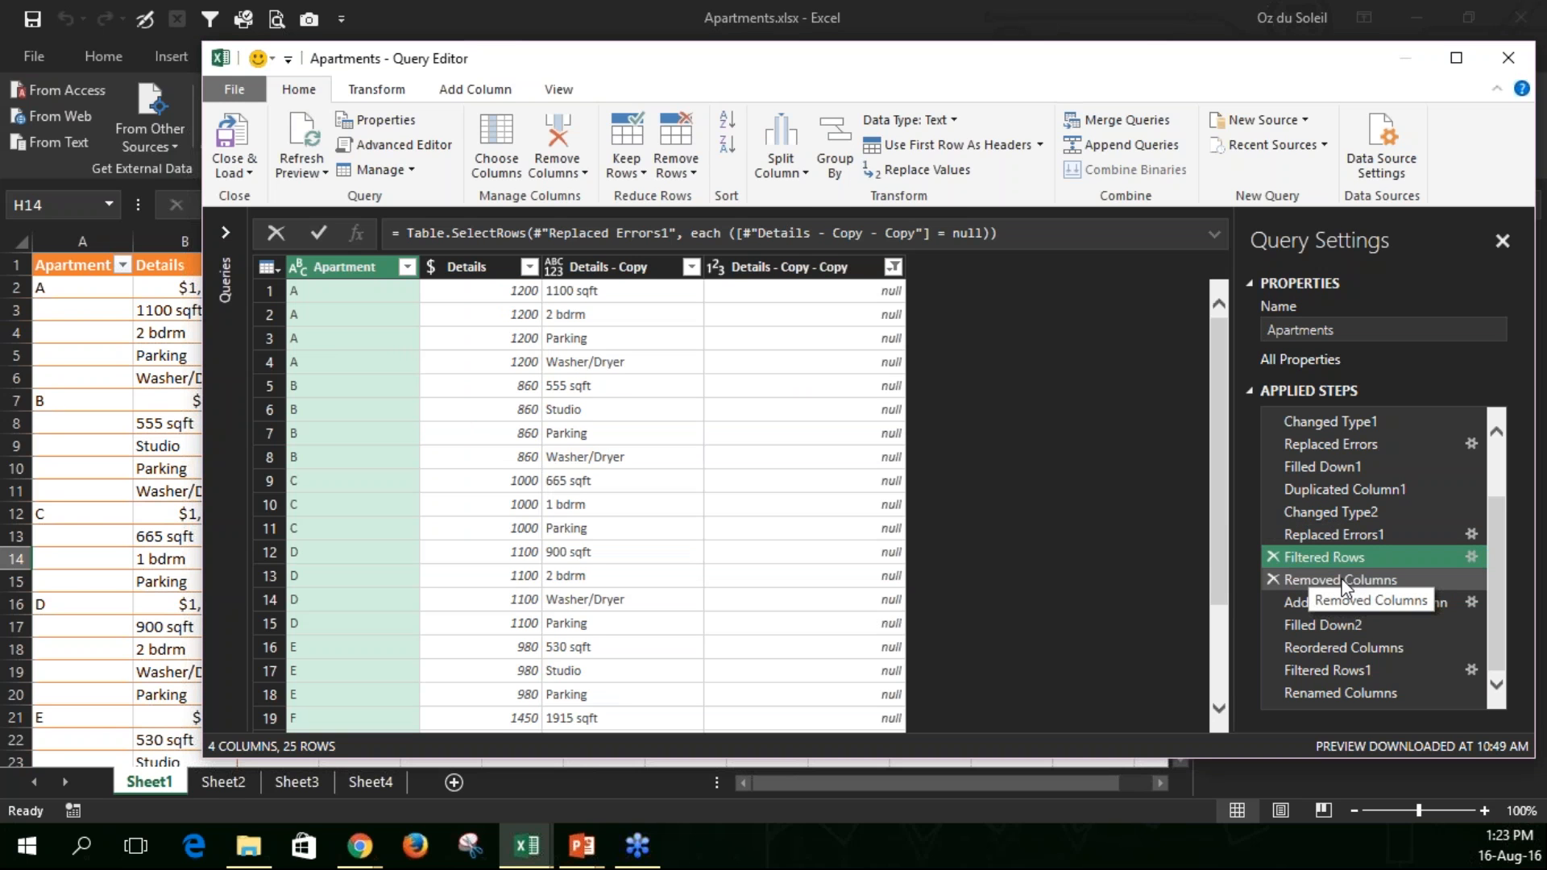
# - View the Removed Columns step and inspect the rule behind the Added Conditional Column step
pyautogui.click(1341, 581)
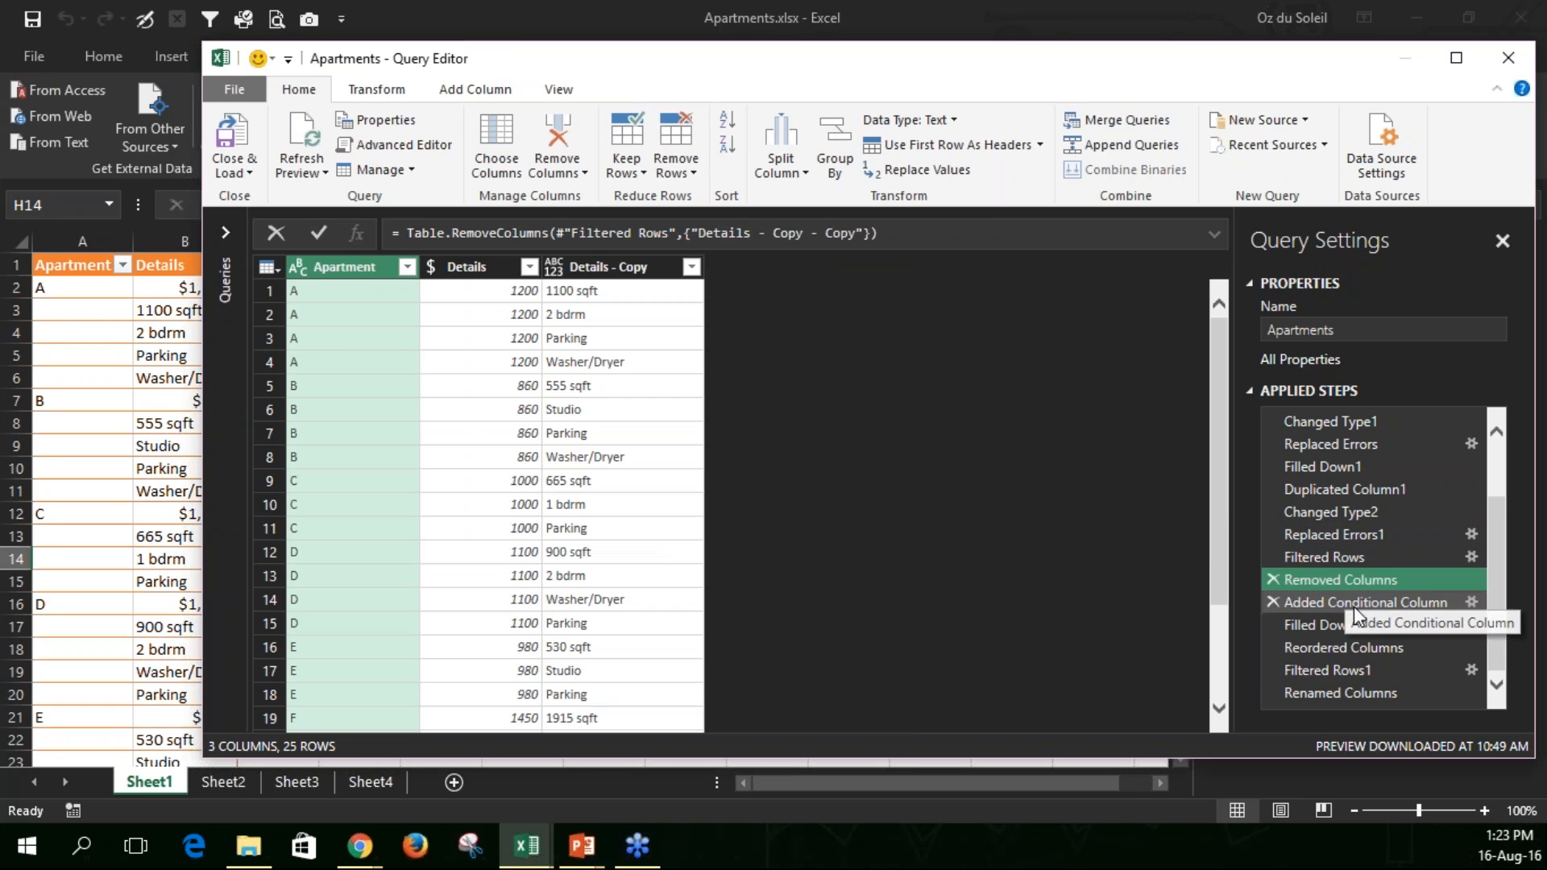
pyautogui.click(1473, 602)
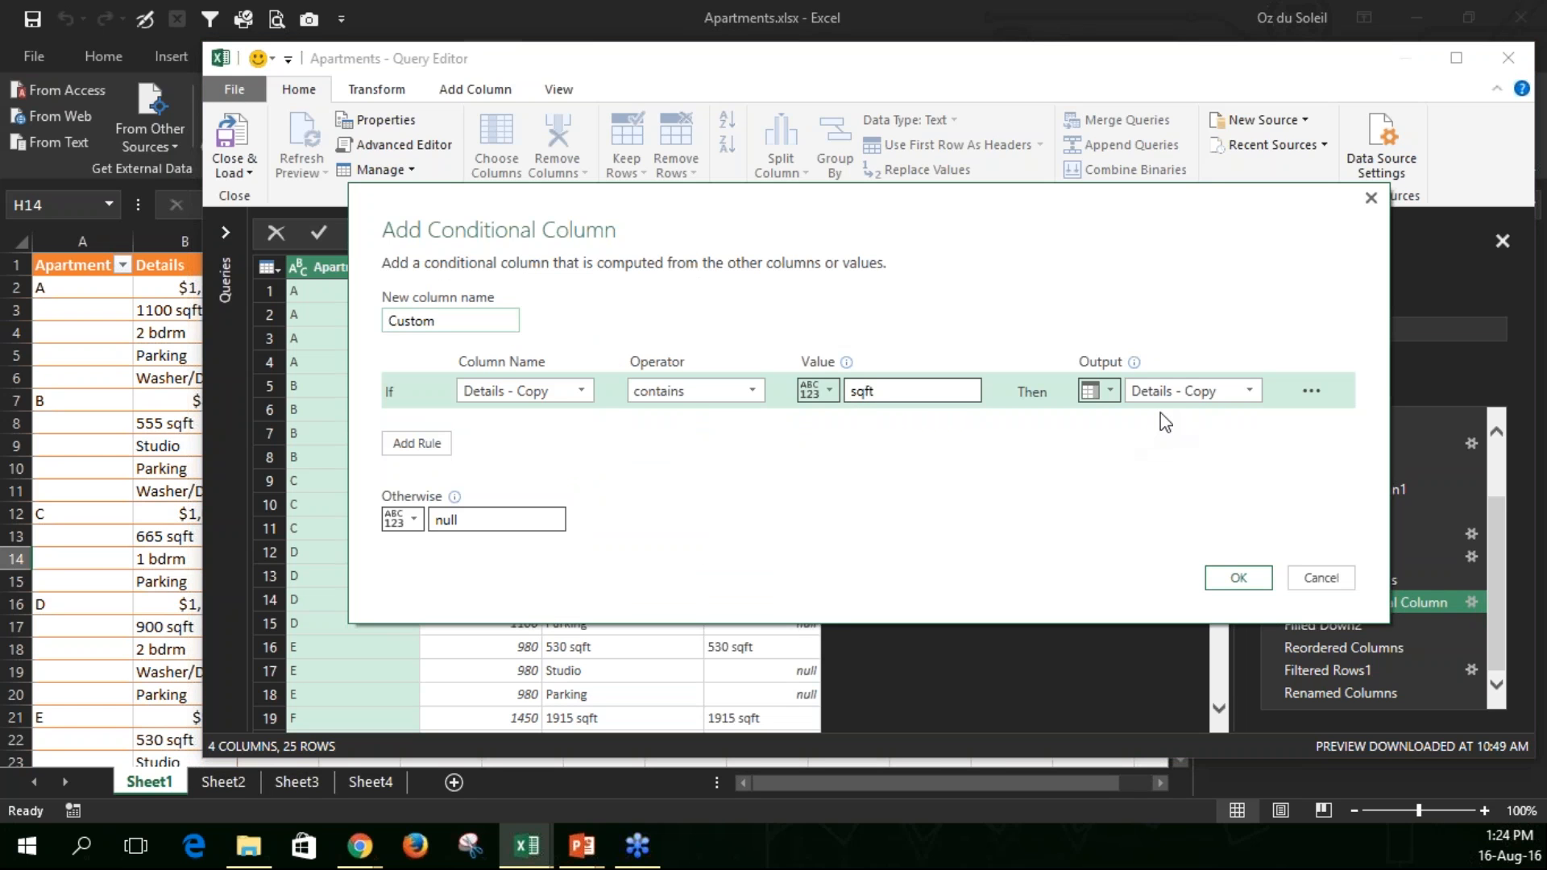
pyautogui.click(1319, 577)
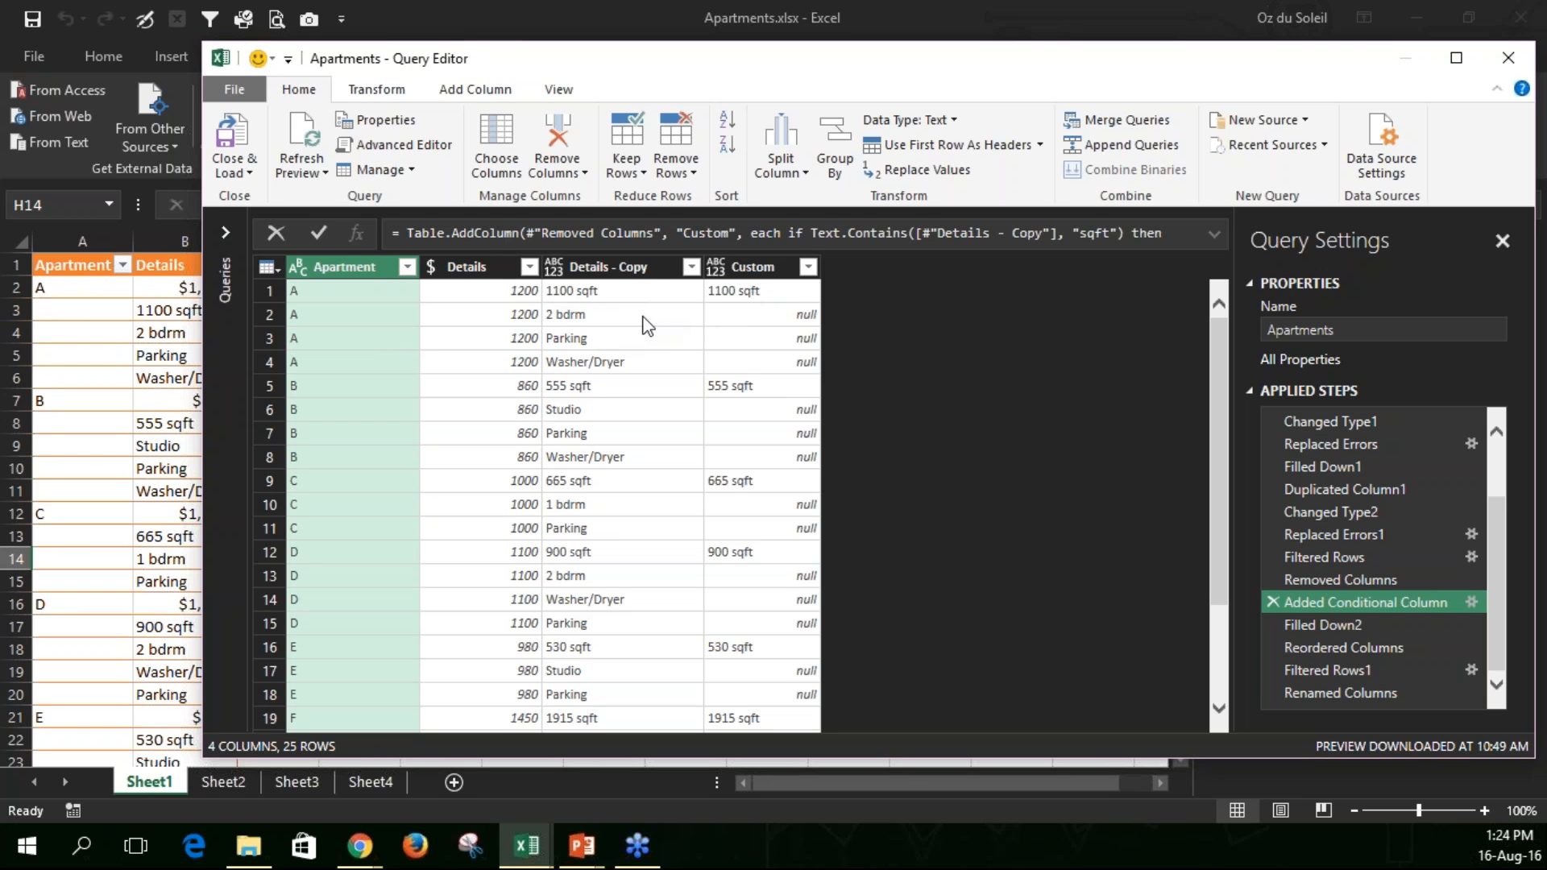
# - Review the Apartments query from Filled Down2 to Renamed Columns, inspecting the Filtered Rows1 condition on Details - Copy
pyautogui.click(1278, 629)
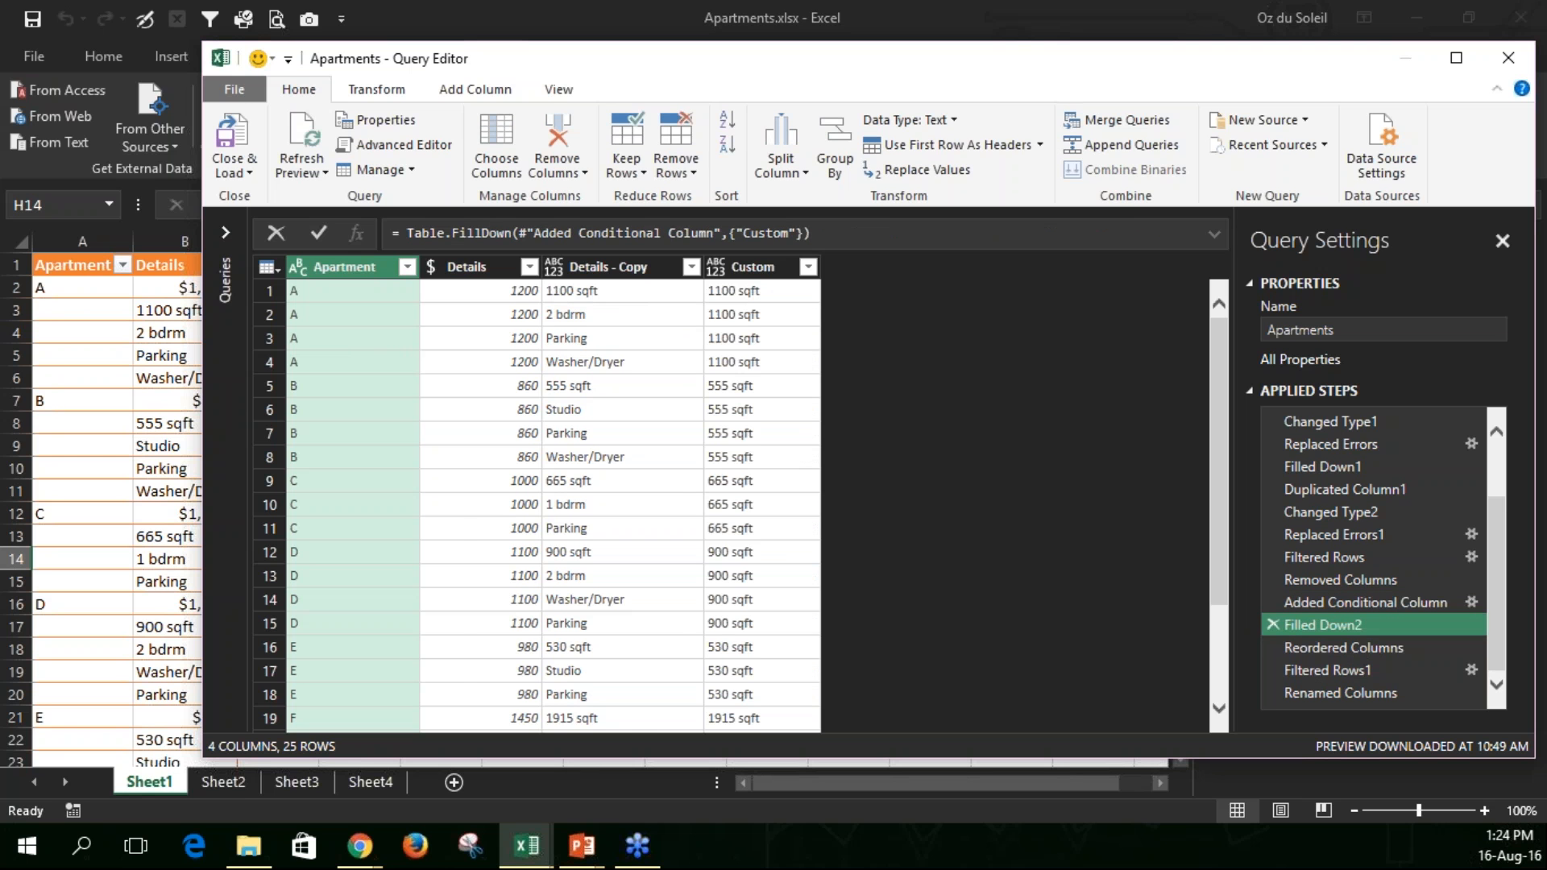
pyautogui.click(1337, 647)
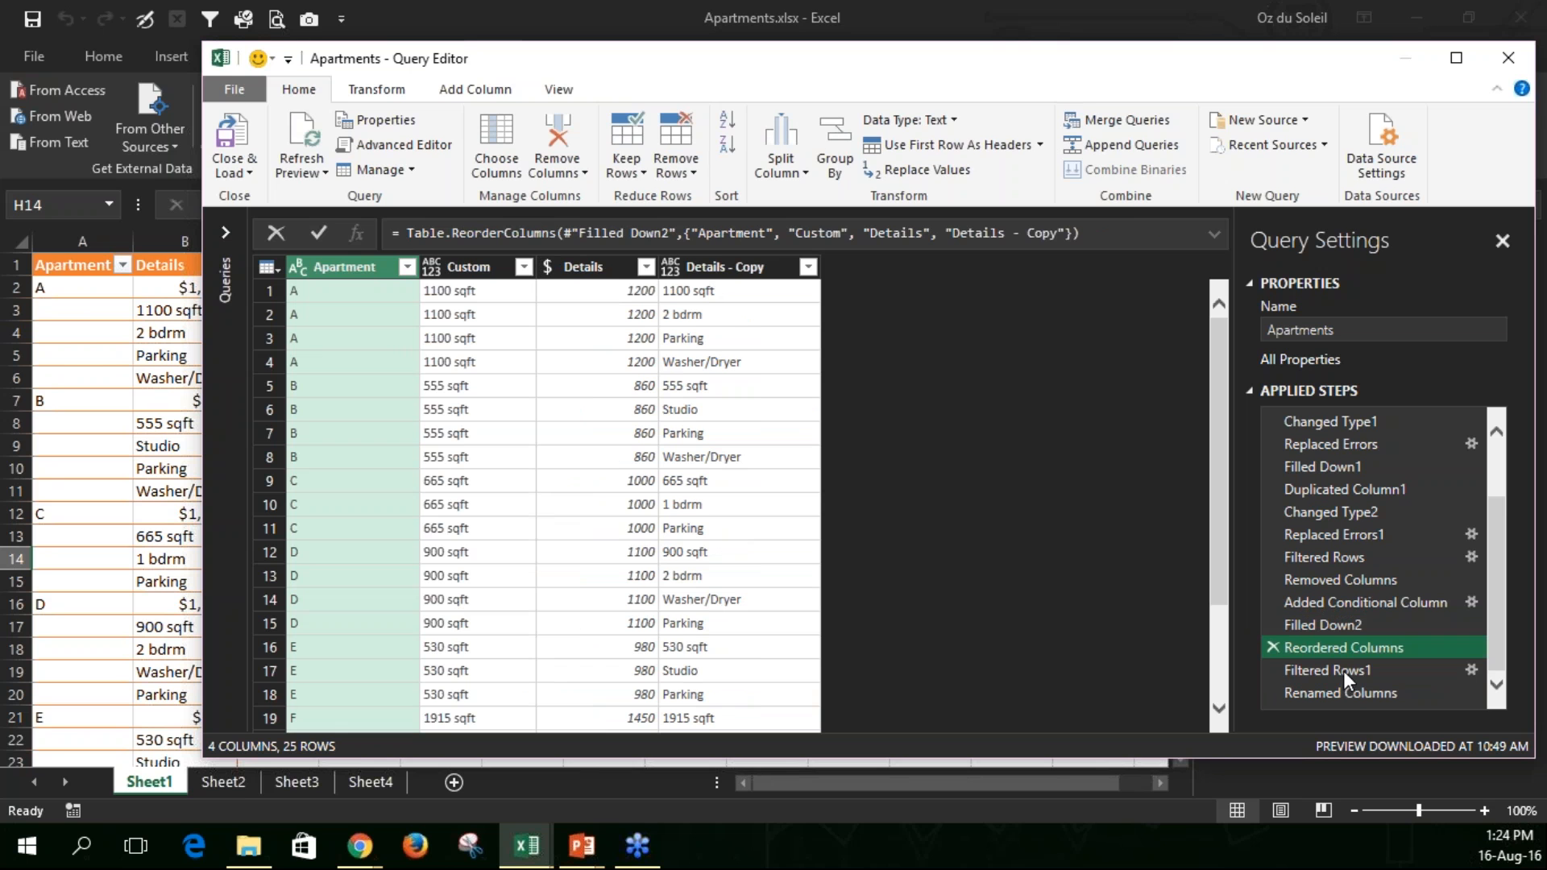
pyautogui.click(1470, 669)
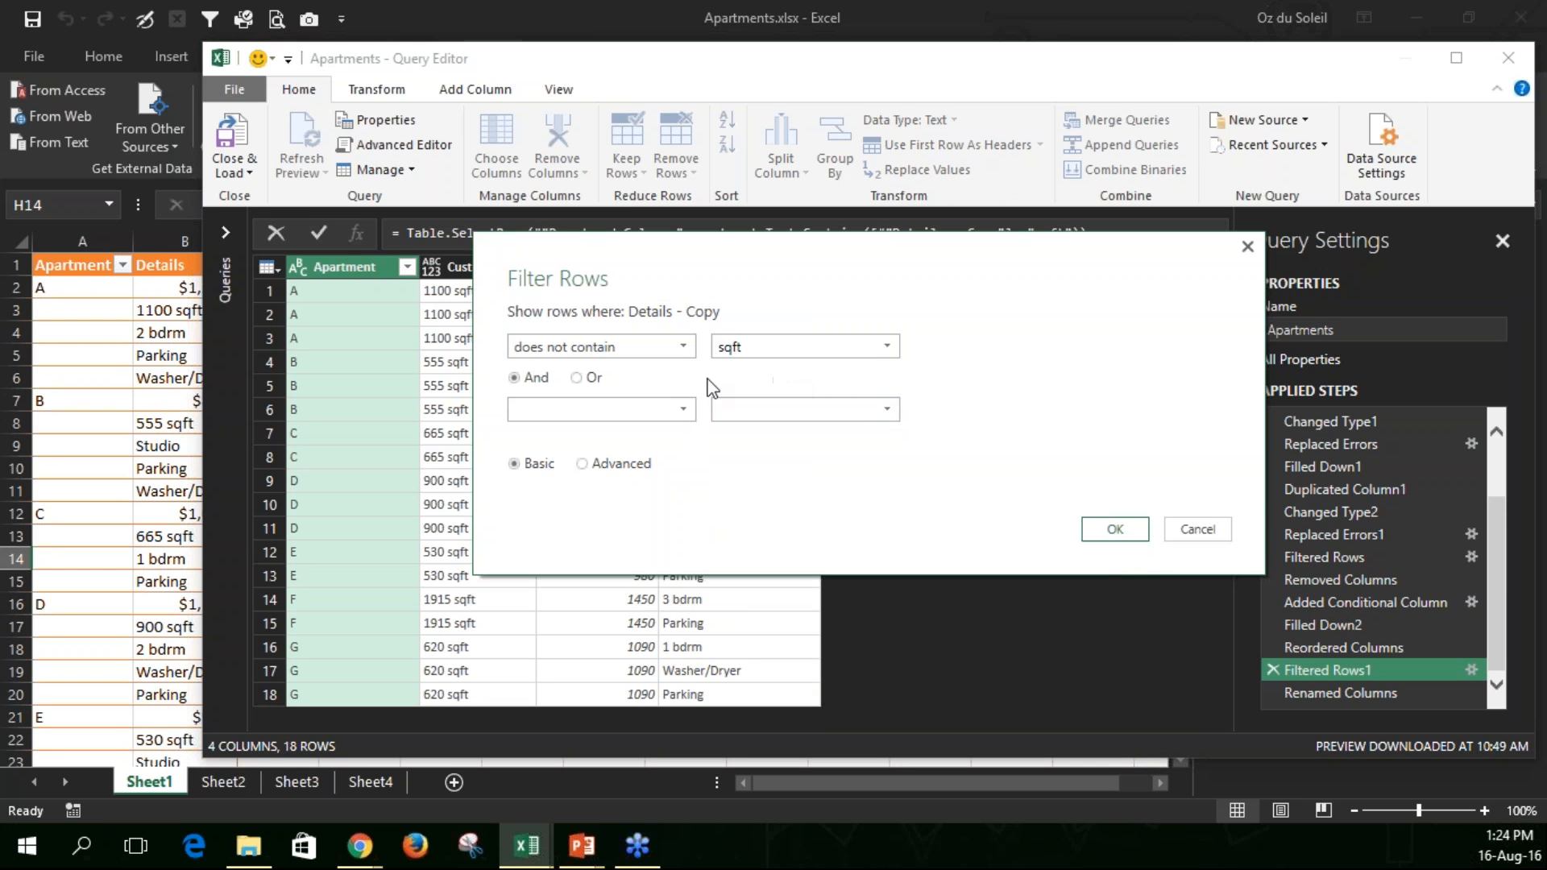
pyautogui.click(1203, 538)
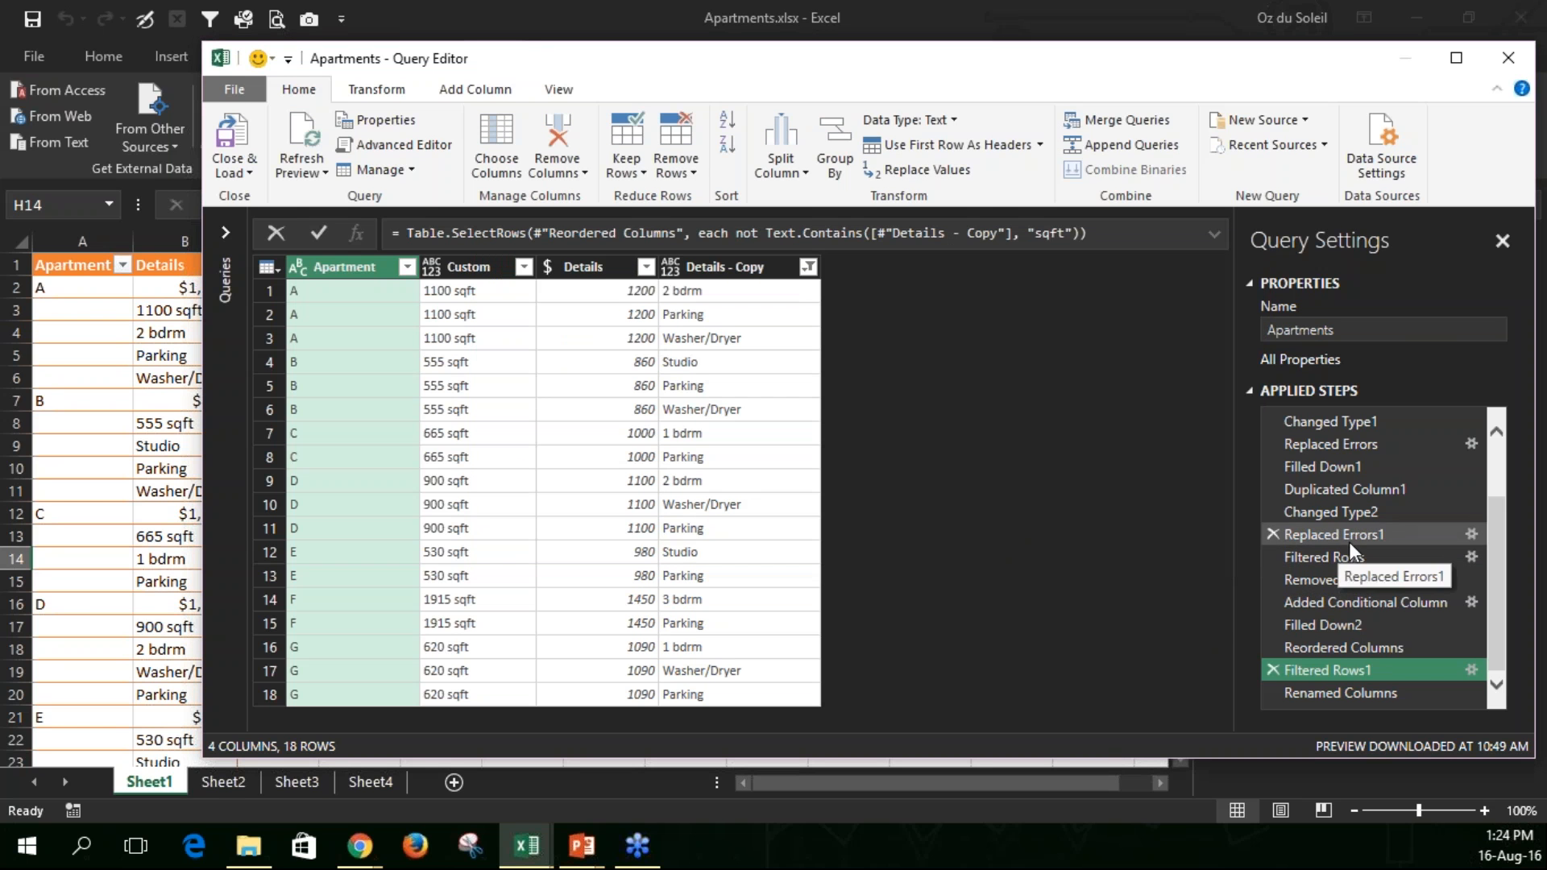
pyautogui.click(1346, 693)
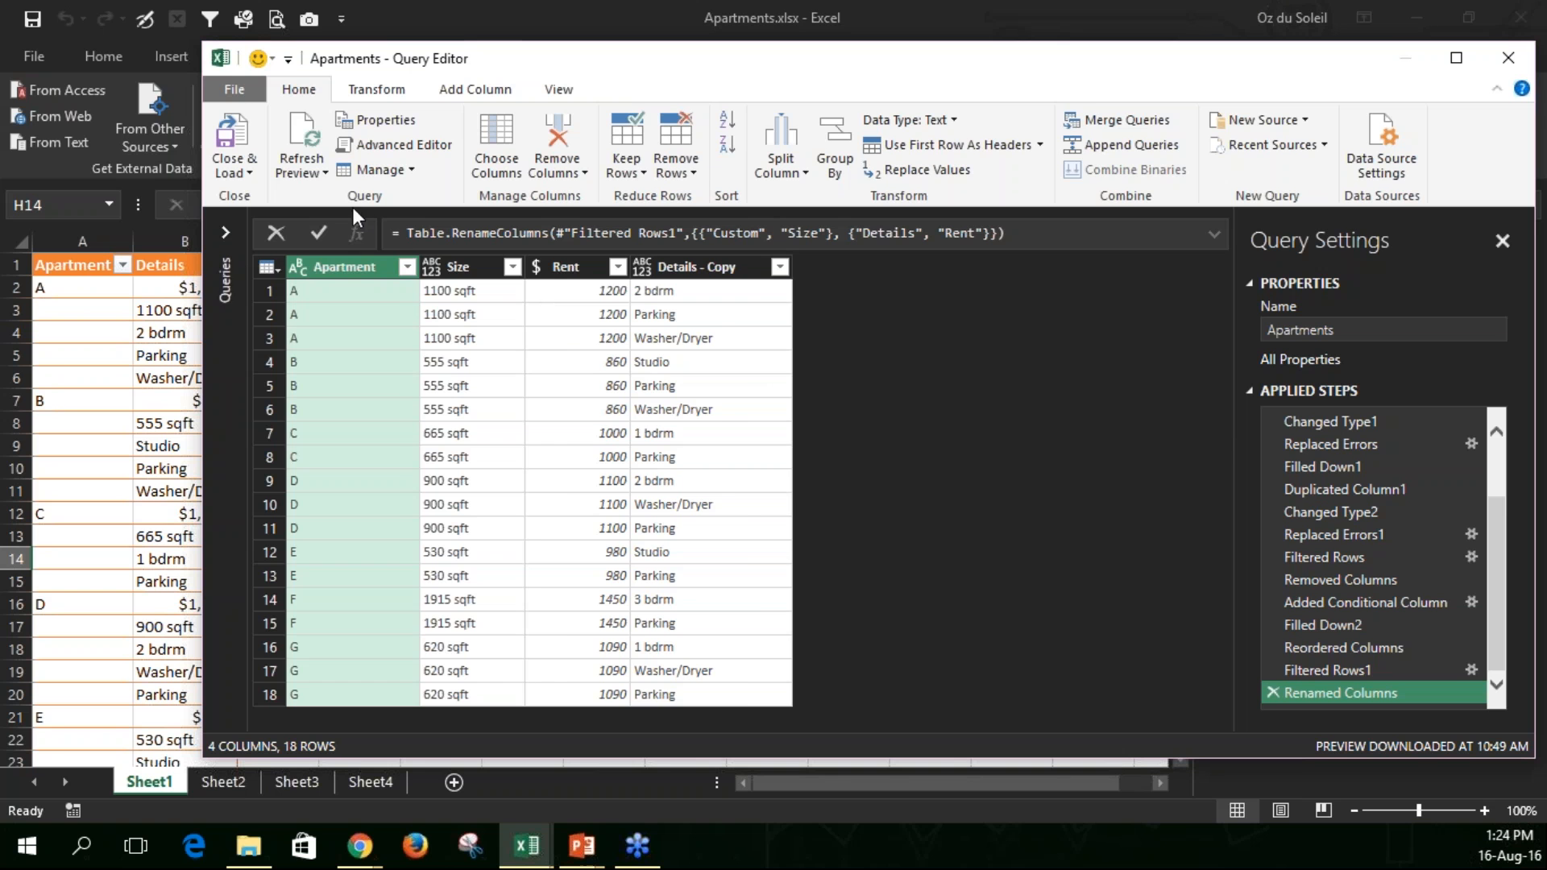
# - Show the list of queries and examine the Details query's applied steps from Source through Added Index
pyautogui.click(225, 234)
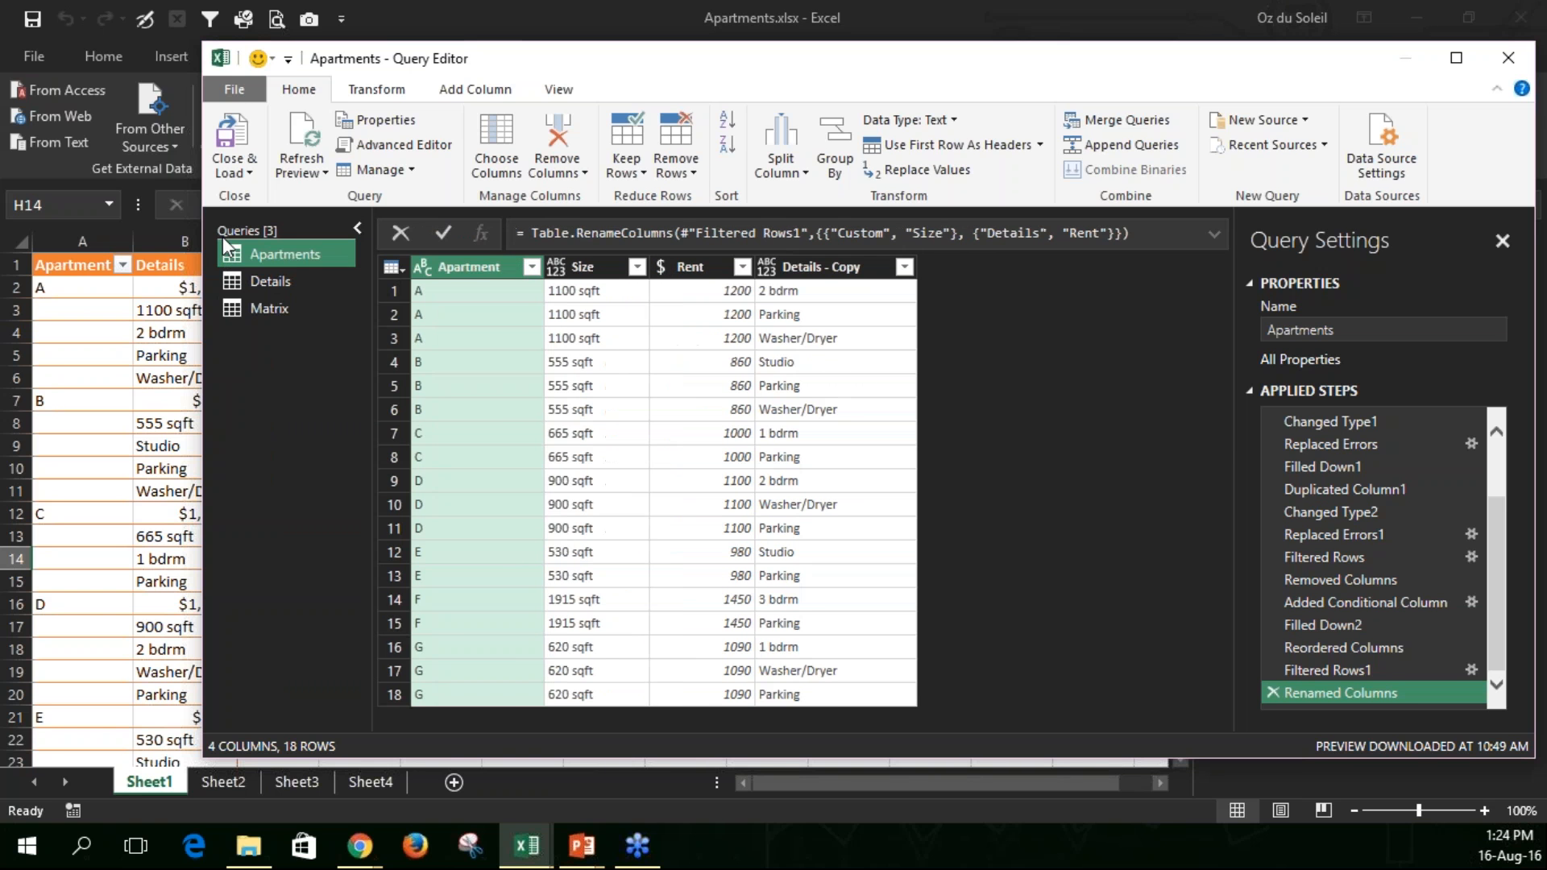
pyautogui.click(268, 285)
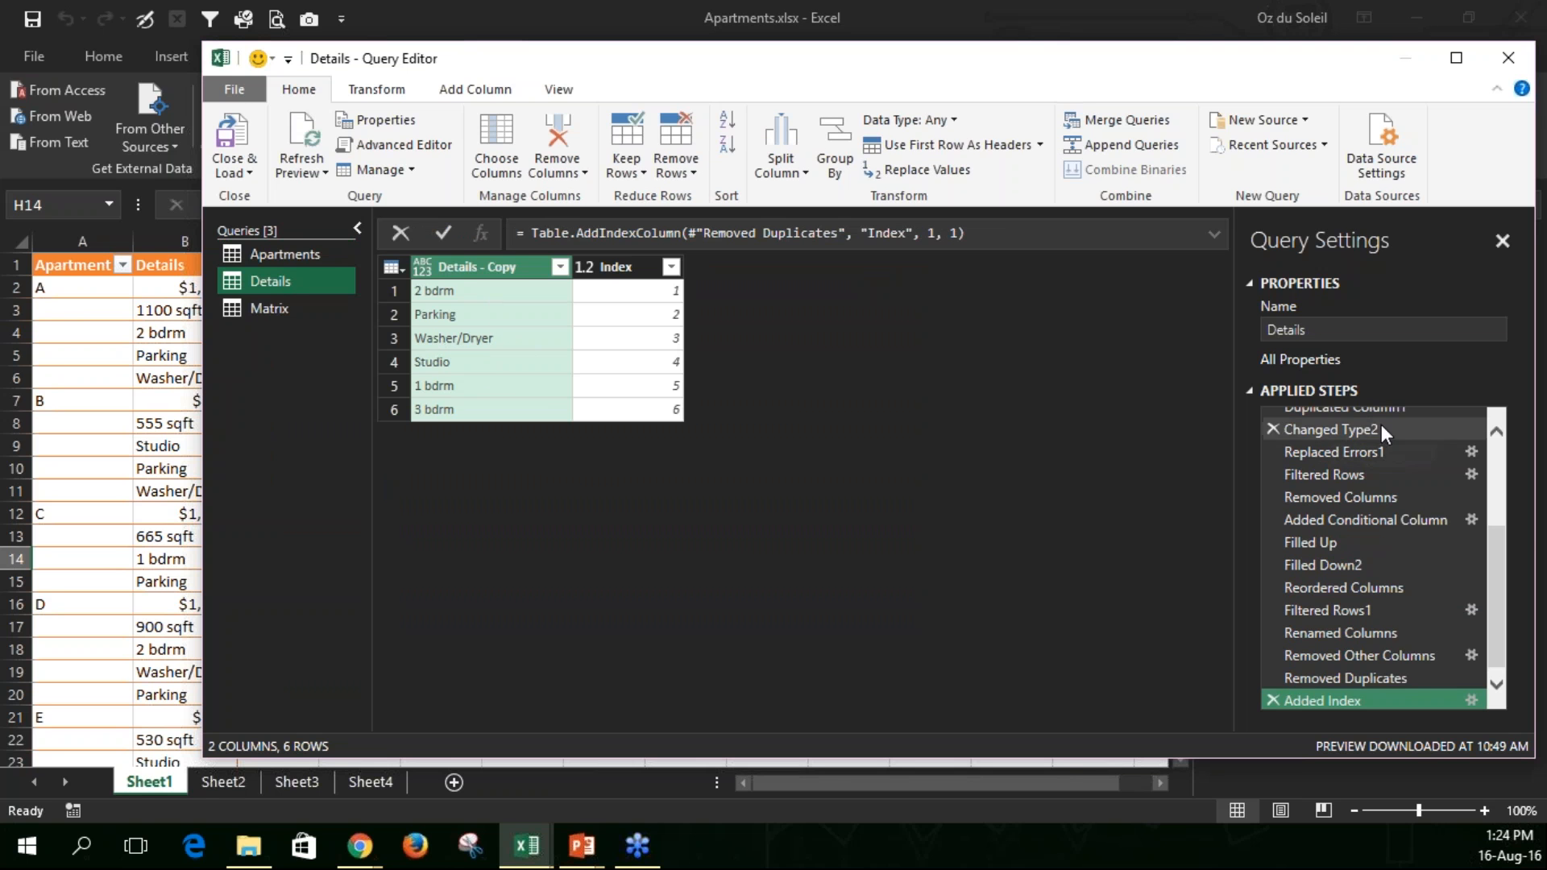
pyautogui.moveTo(1500, 572); pyautogui.dragTo(1500, 448)
pyautogui.click(1307, 420)
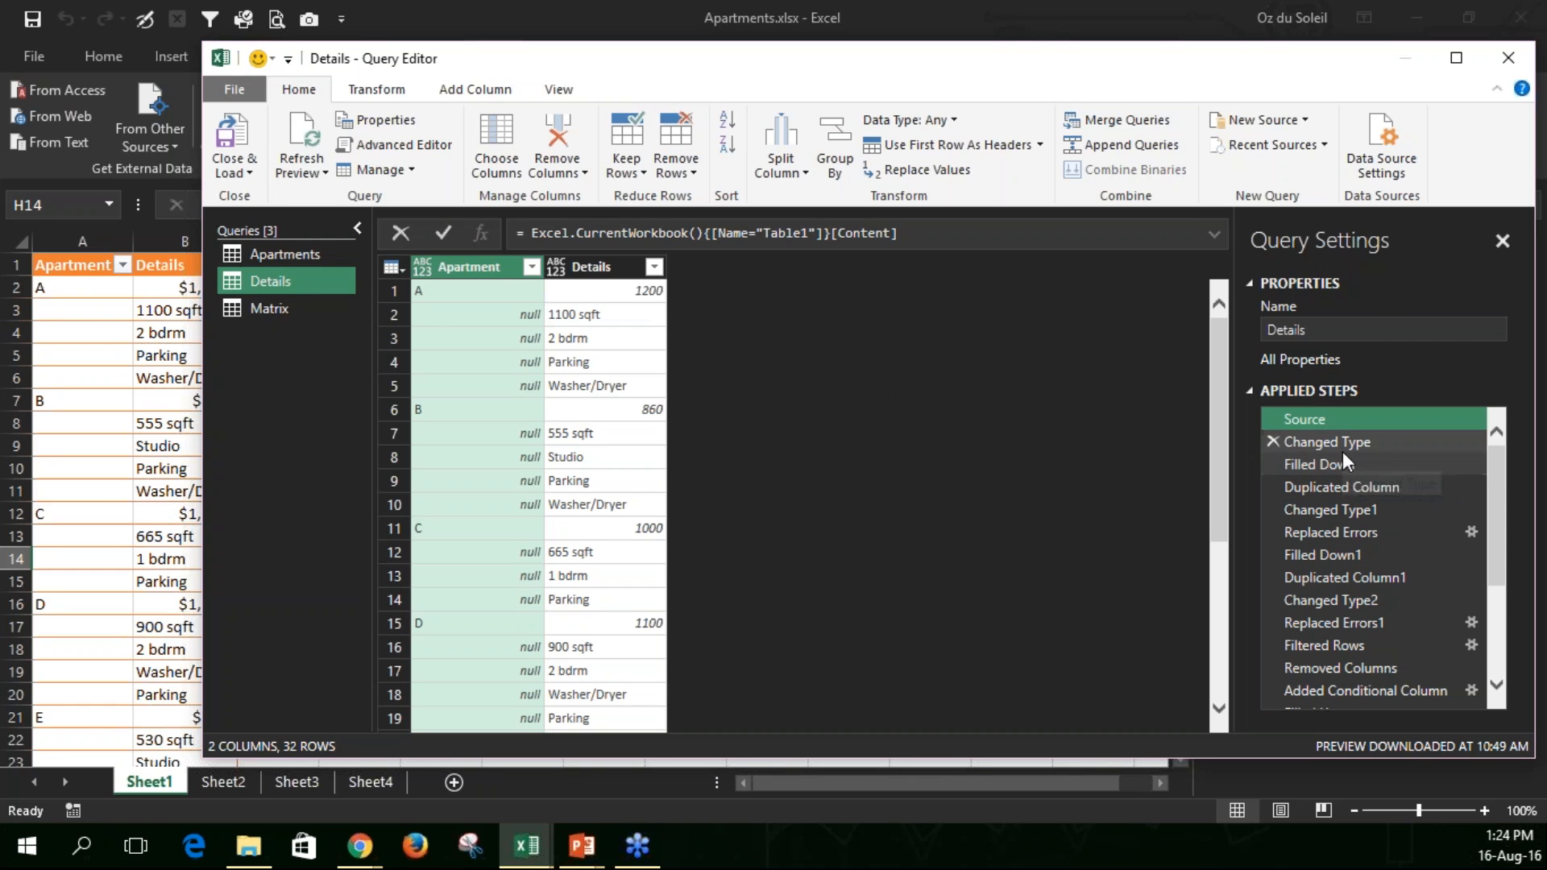
pyautogui.click(1335, 466)
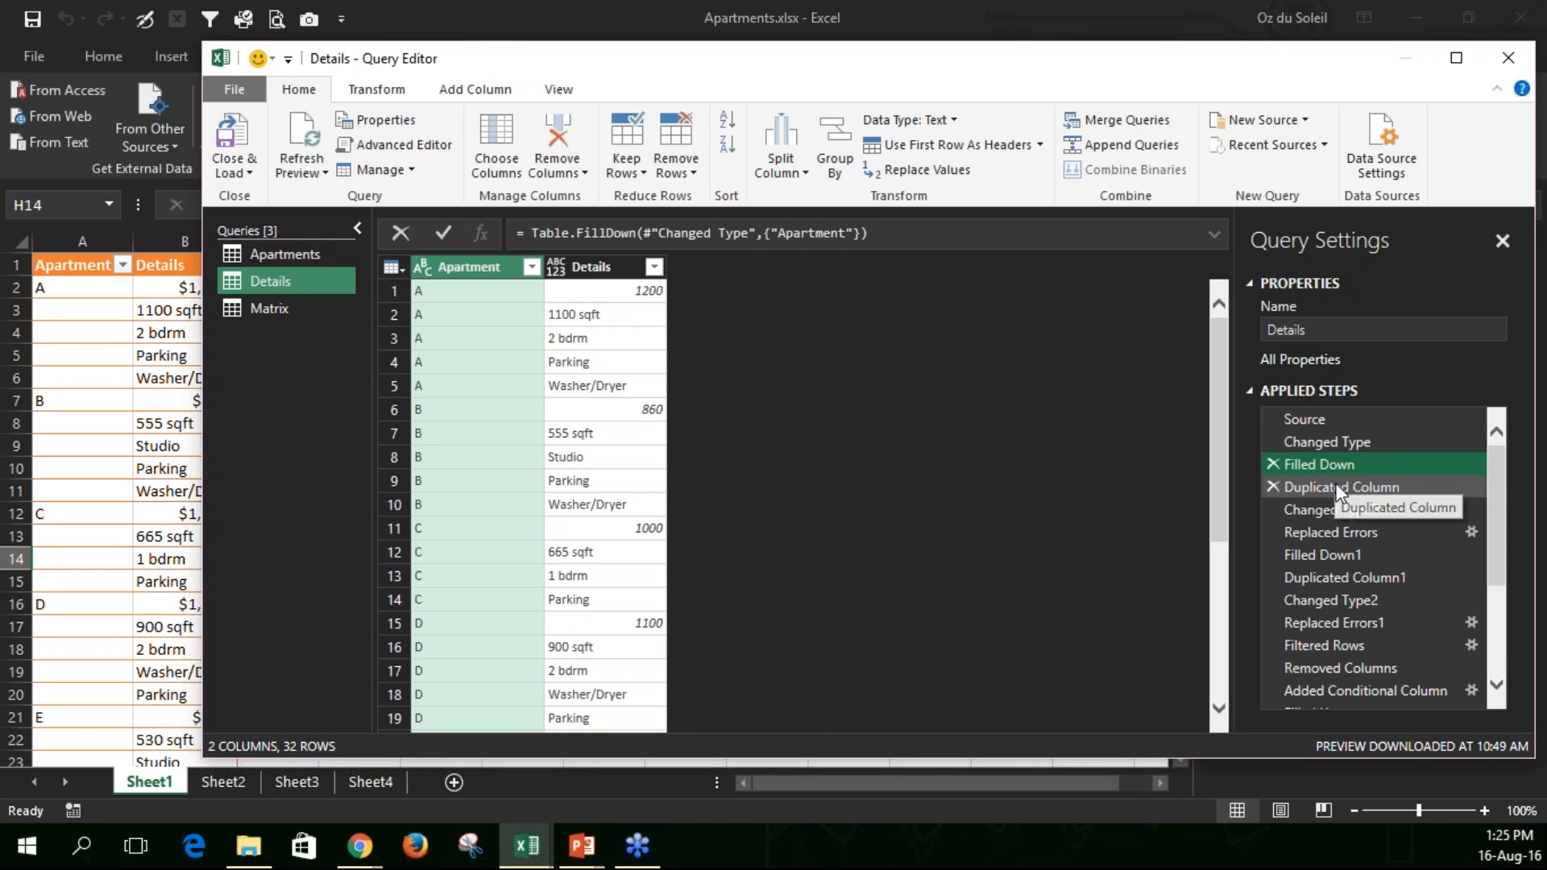
pyautogui.click(1339, 489)
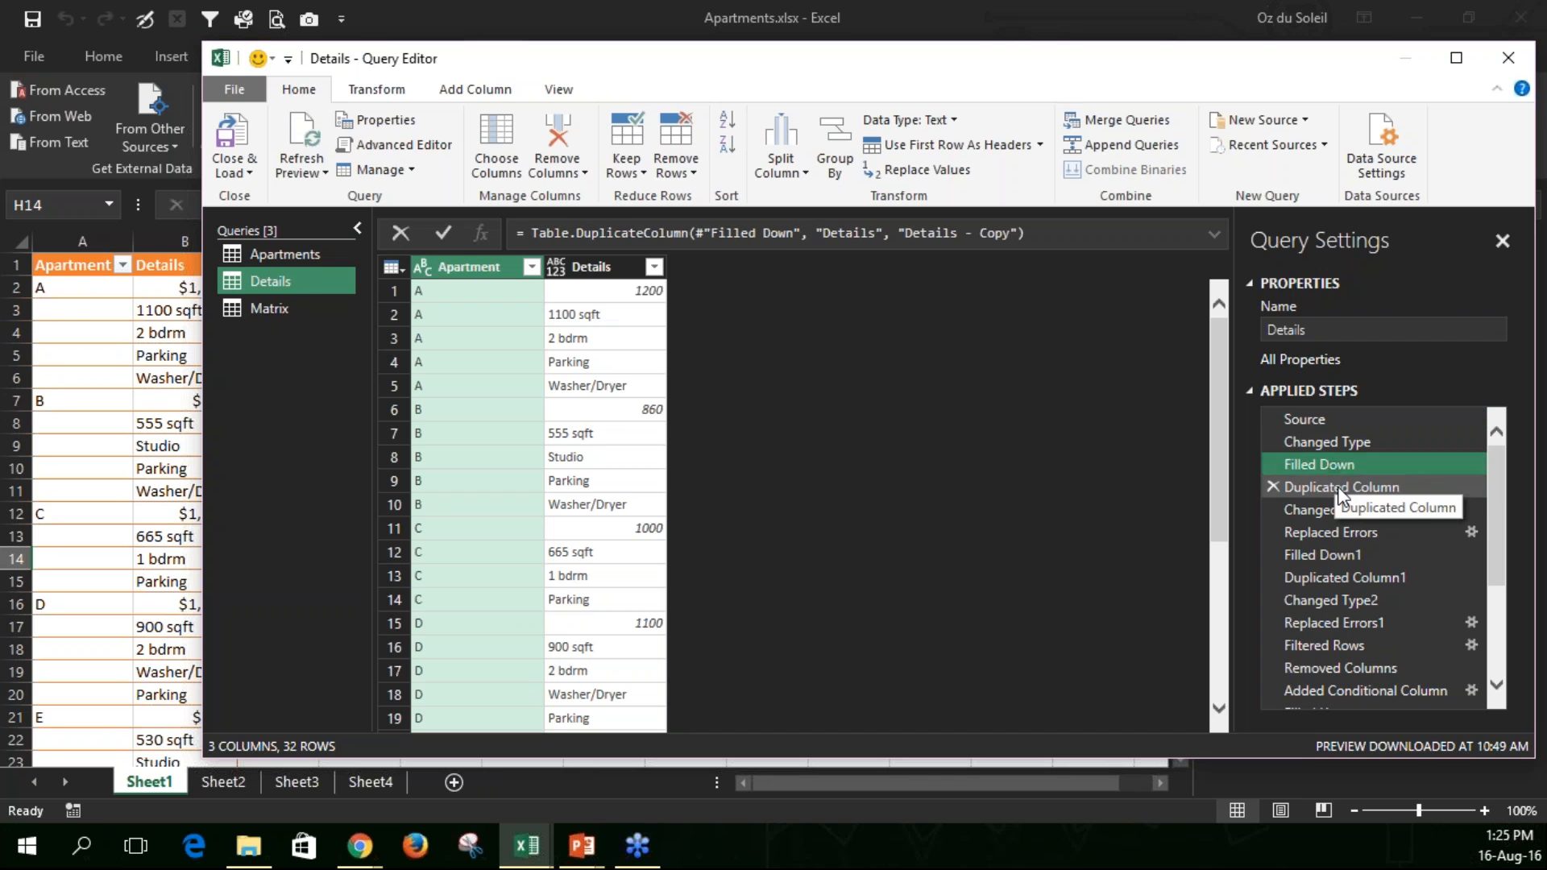
pyautogui.click(1342, 531)
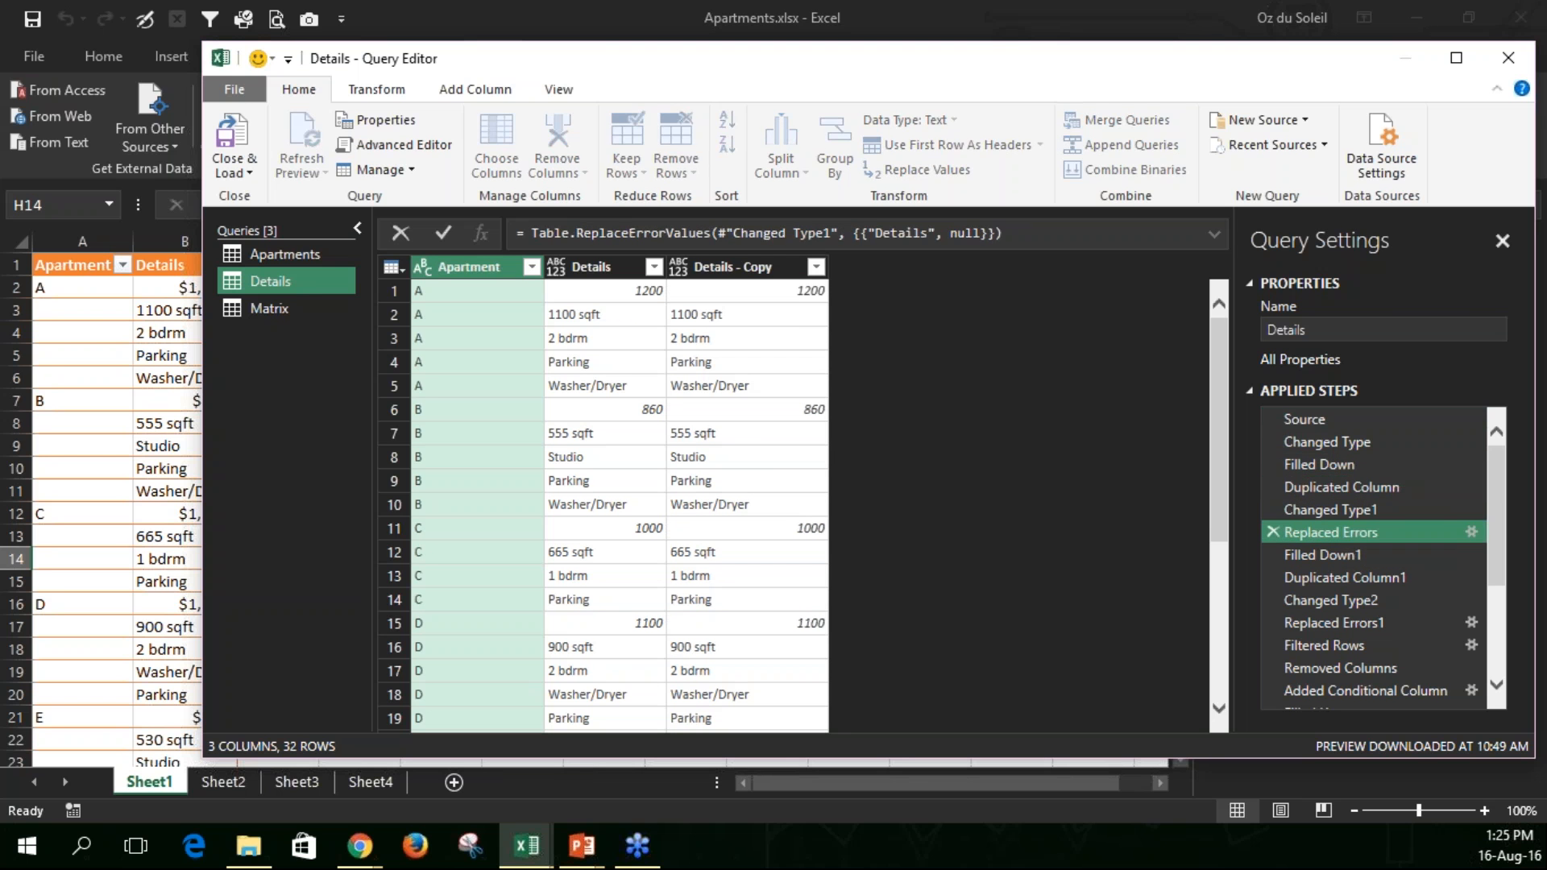
pyautogui.click(1337, 578)
pyautogui.scroll(-3, 1340, 624)
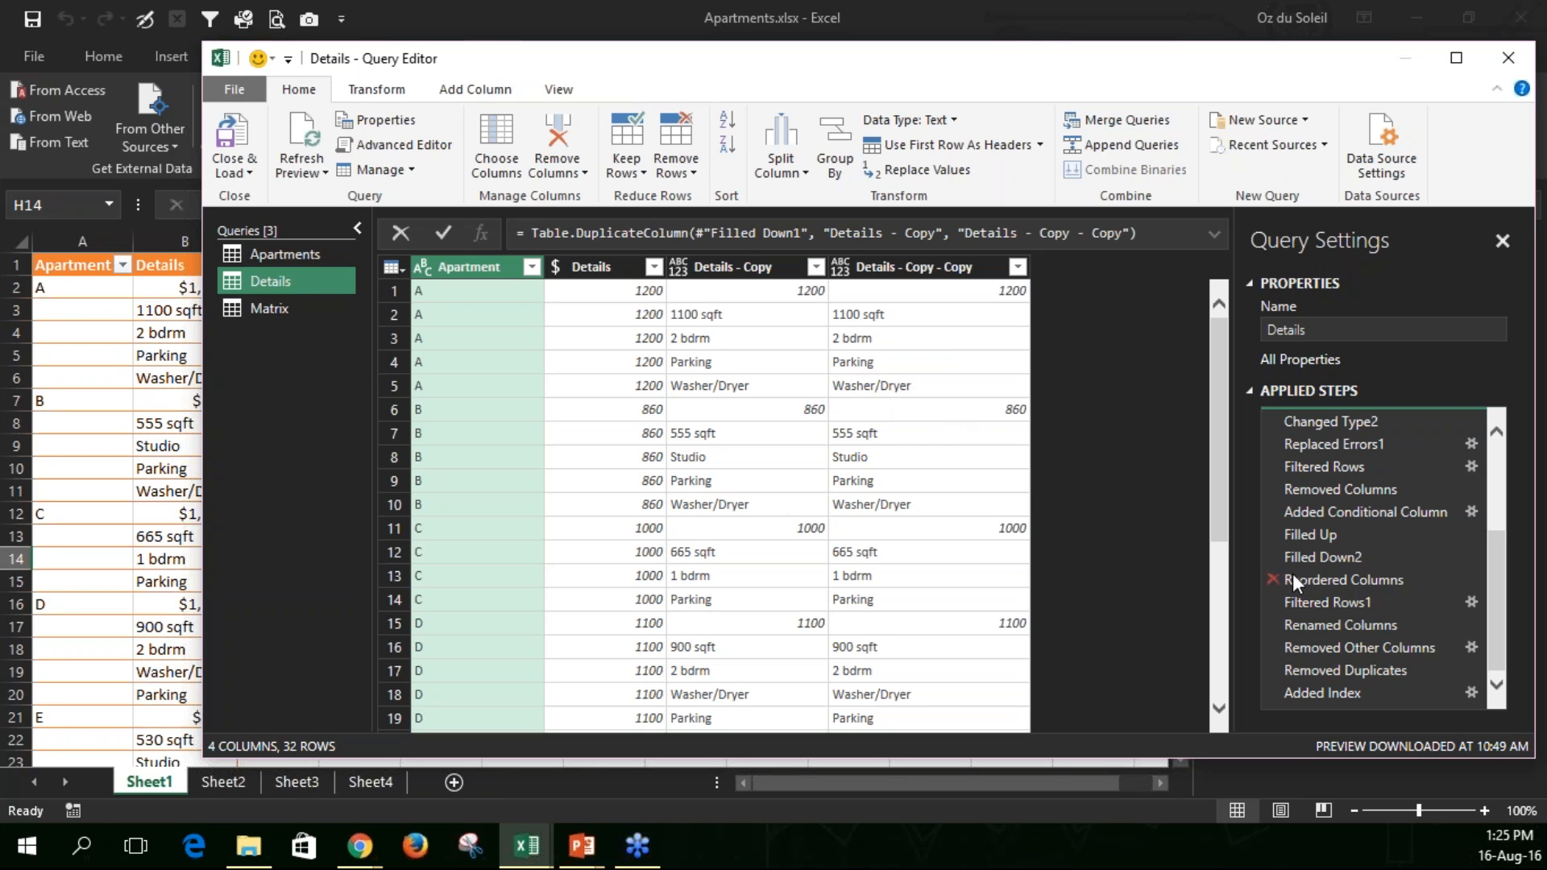
pyautogui.click(1334, 694)
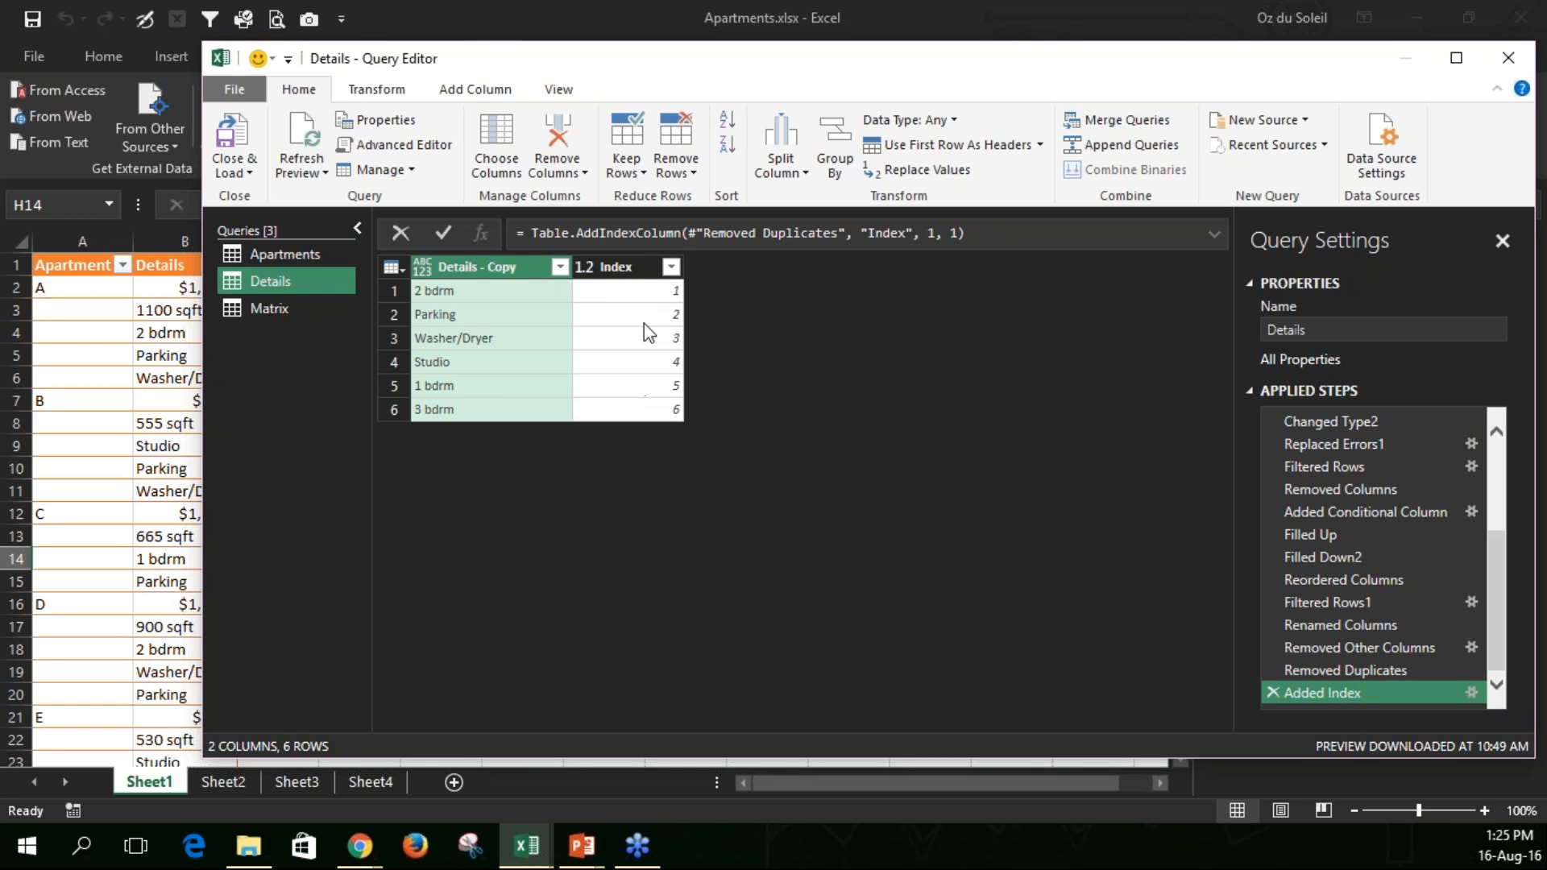
# - Open the Matrix query and examine its Source step's merge settings and the Expanded NewColumn1 step
pyautogui.click(263, 307)
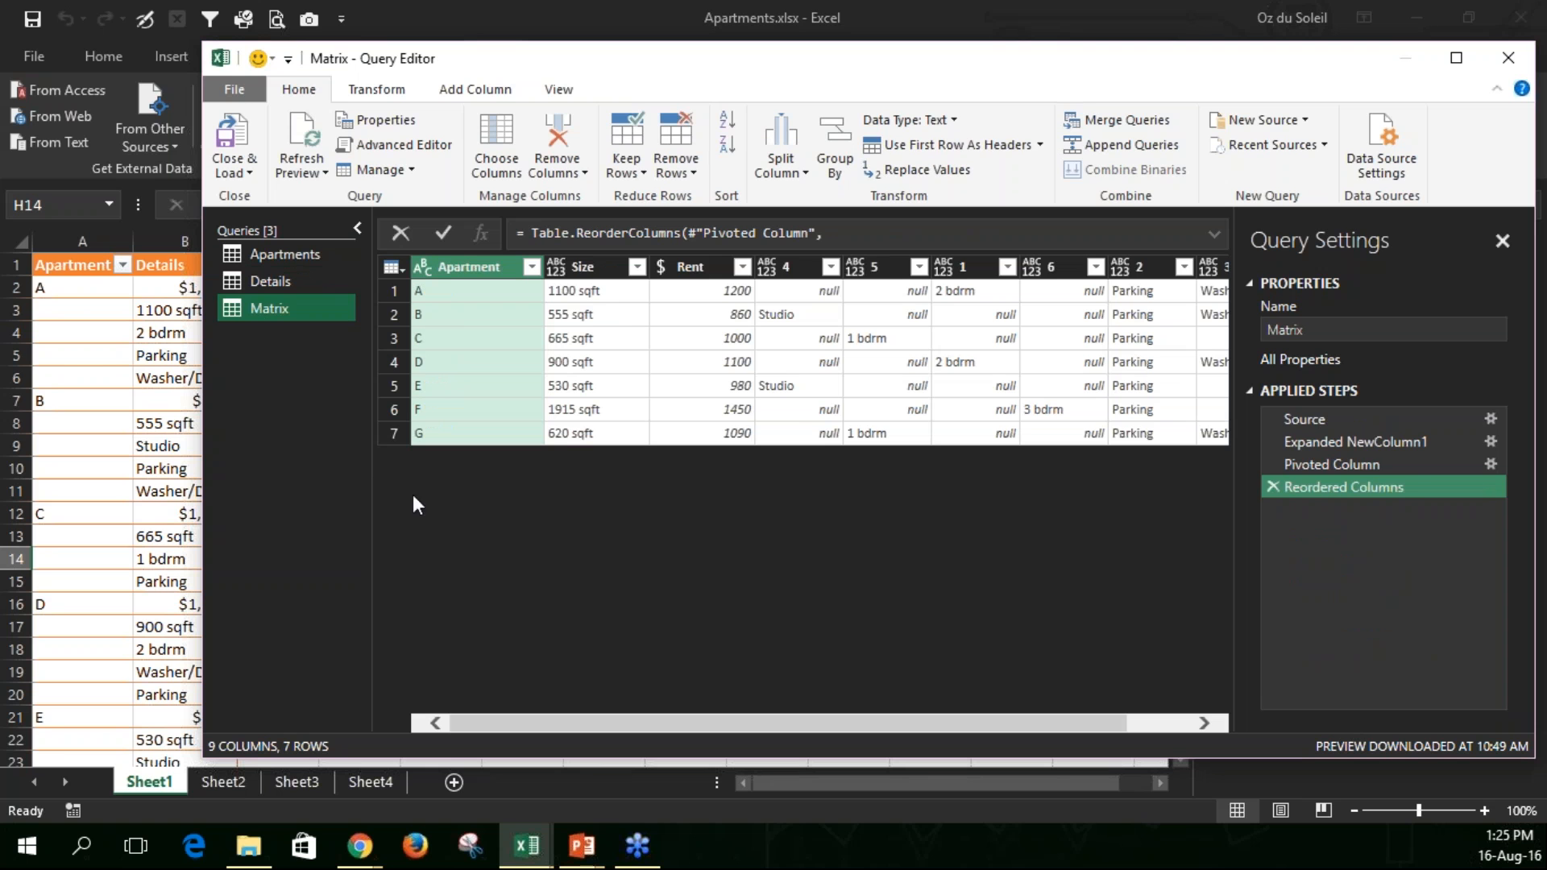
pyautogui.click(1344, 419)
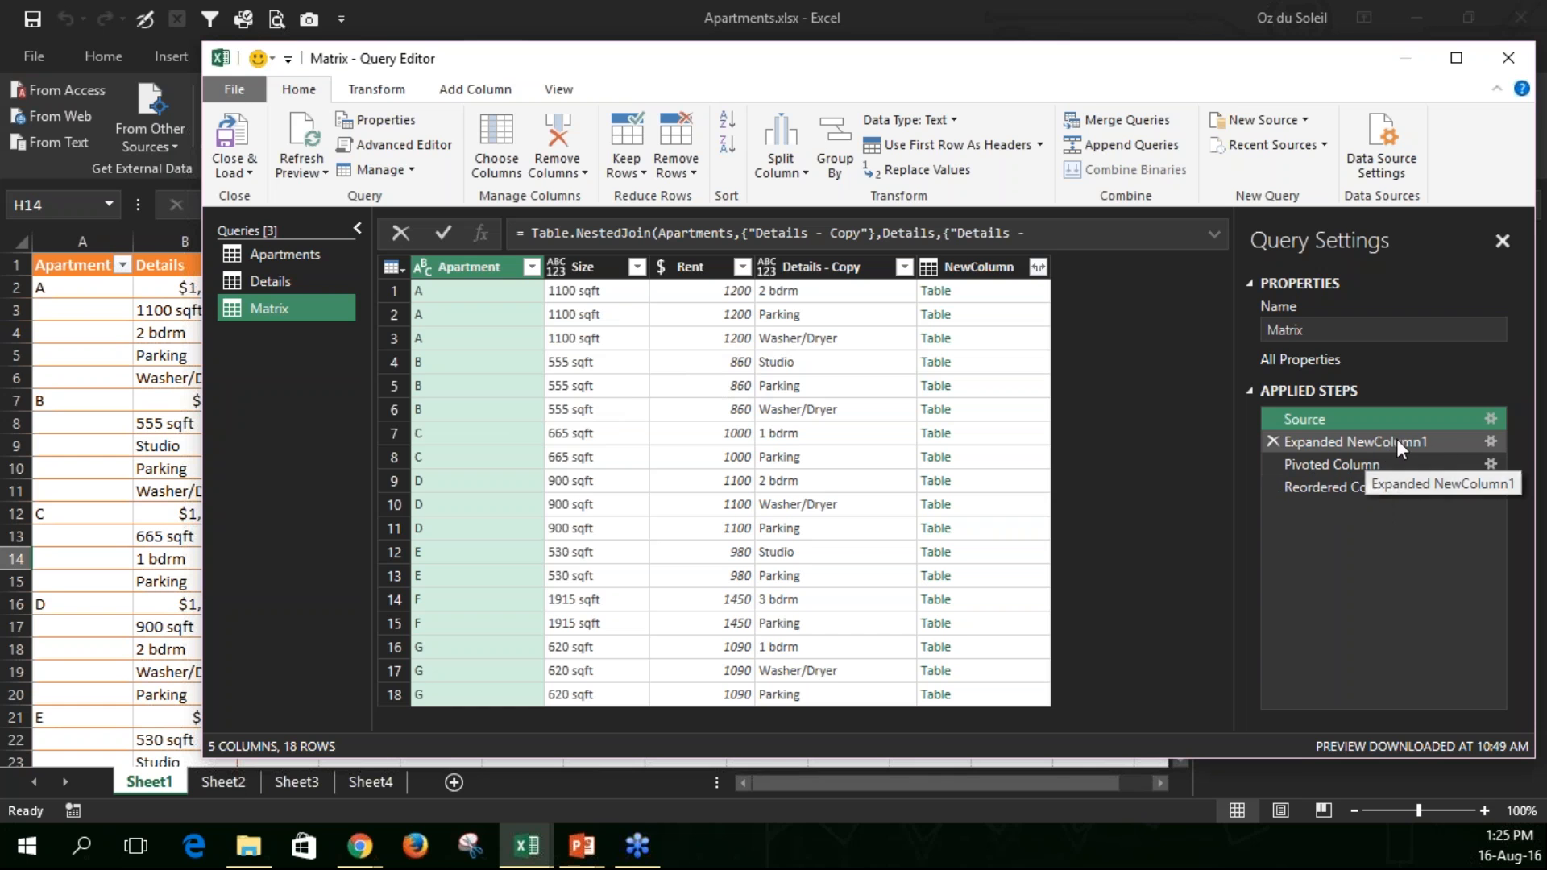
pyautogui.click(1492, 418)
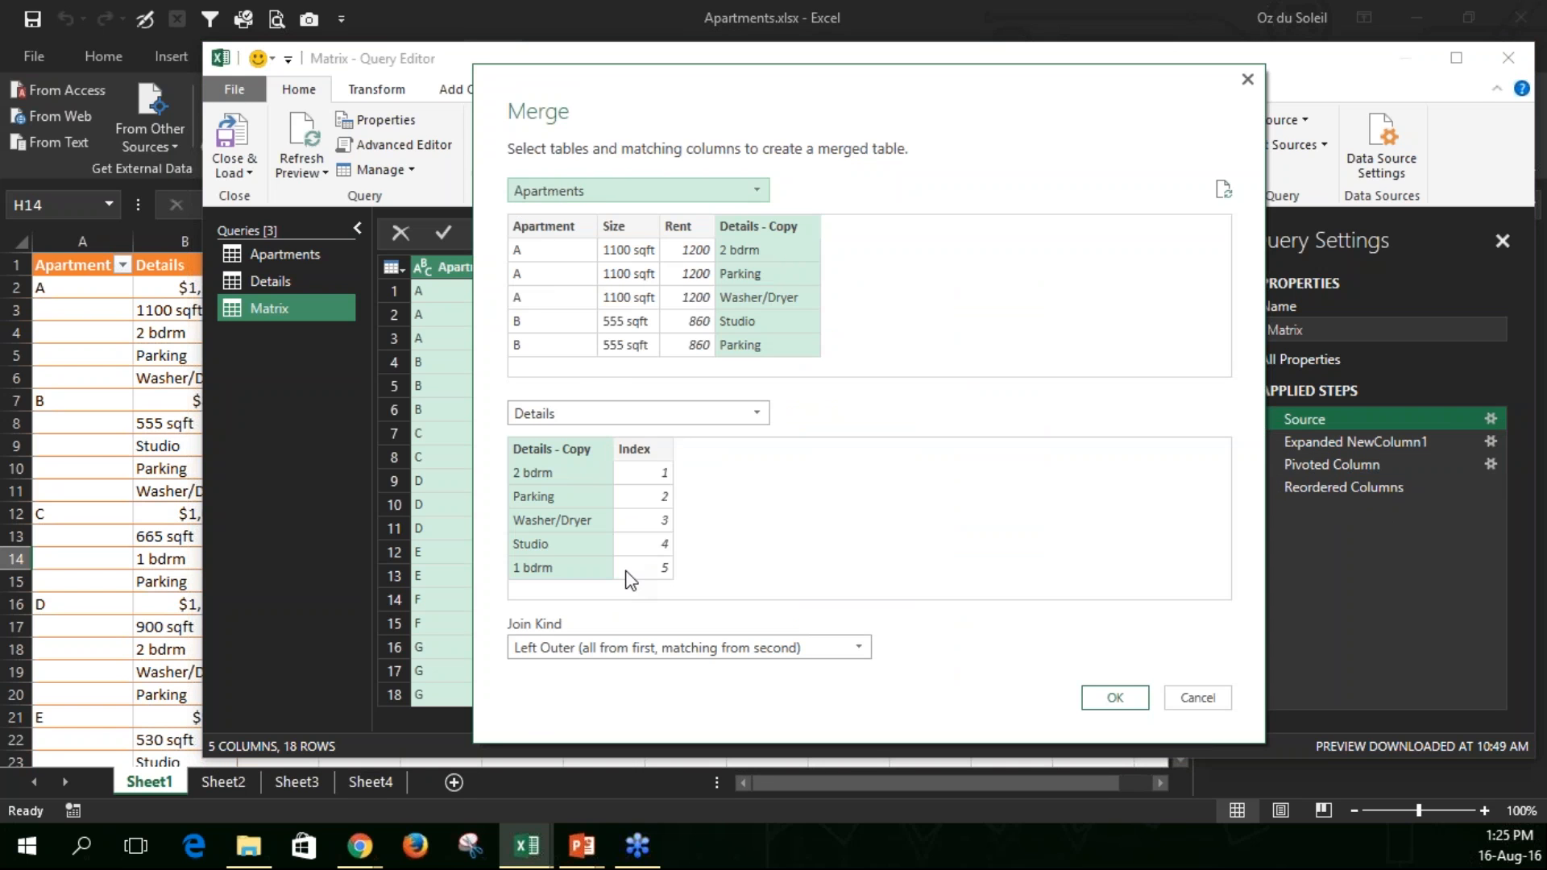
pyautogui.click(1198, 697)
pyautogui.click(1362, 442)
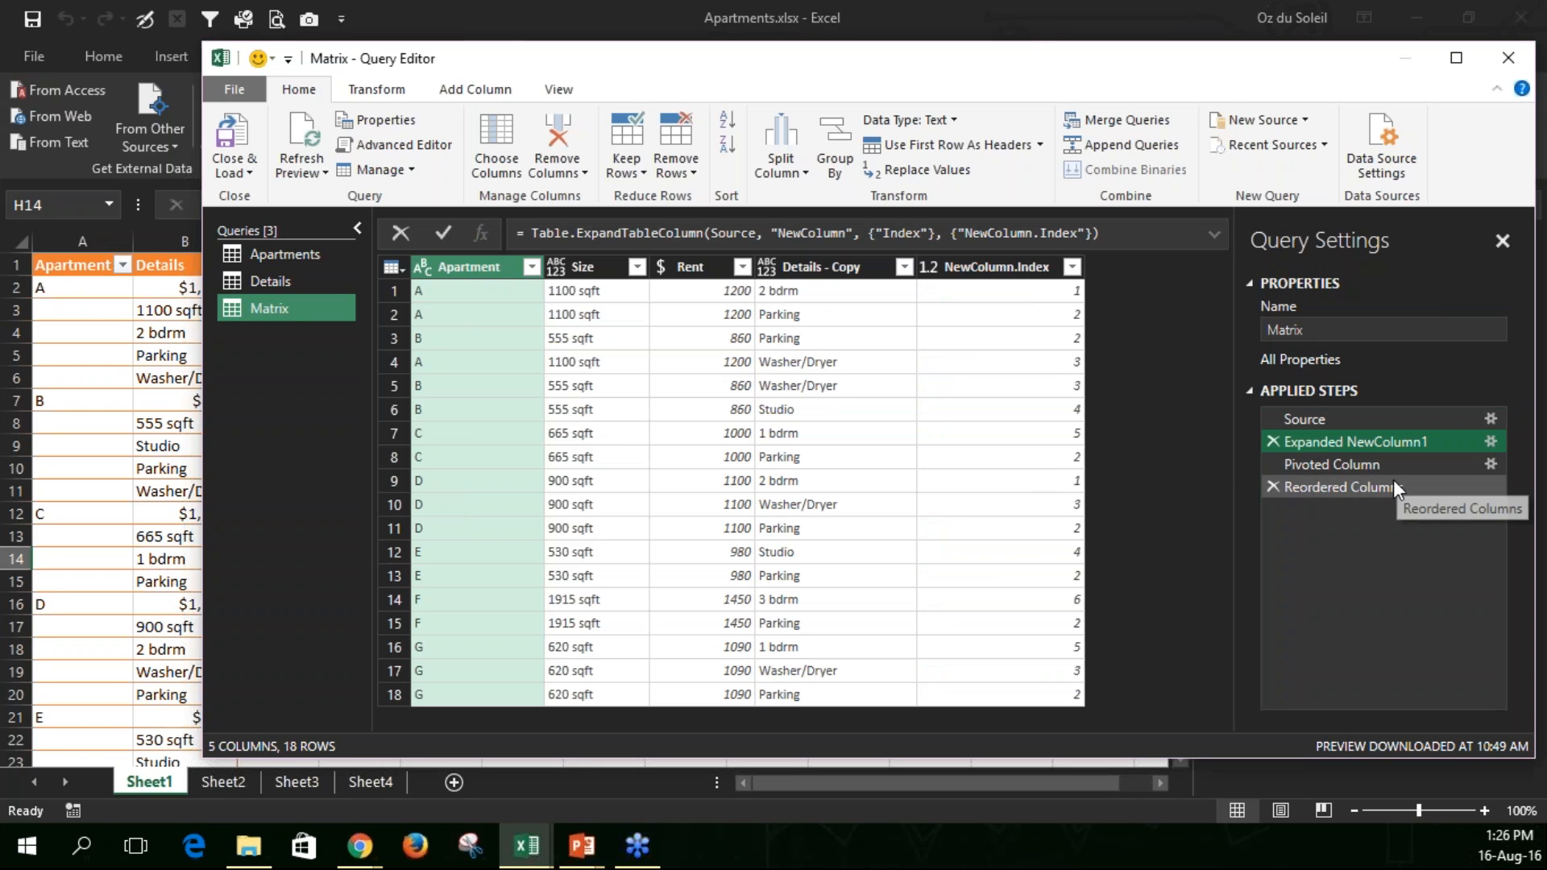
# - Inspect the Pivoted Column step's settings in the Matrix query, including its advanced aggregation option
pyautogui.click(1490, 463)
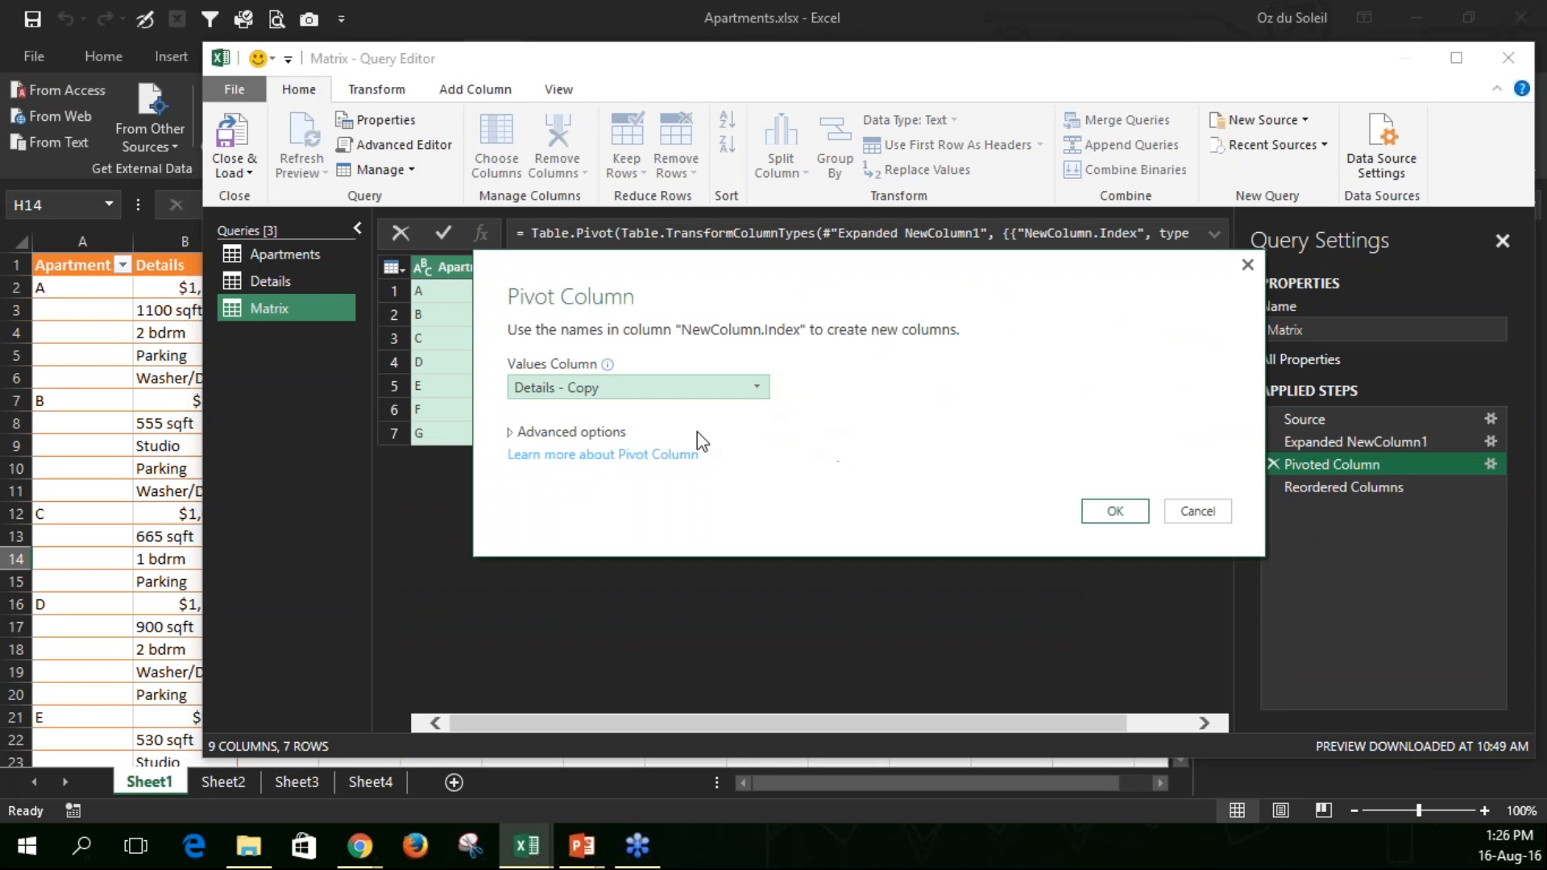
pyautogui.click(511, 433)
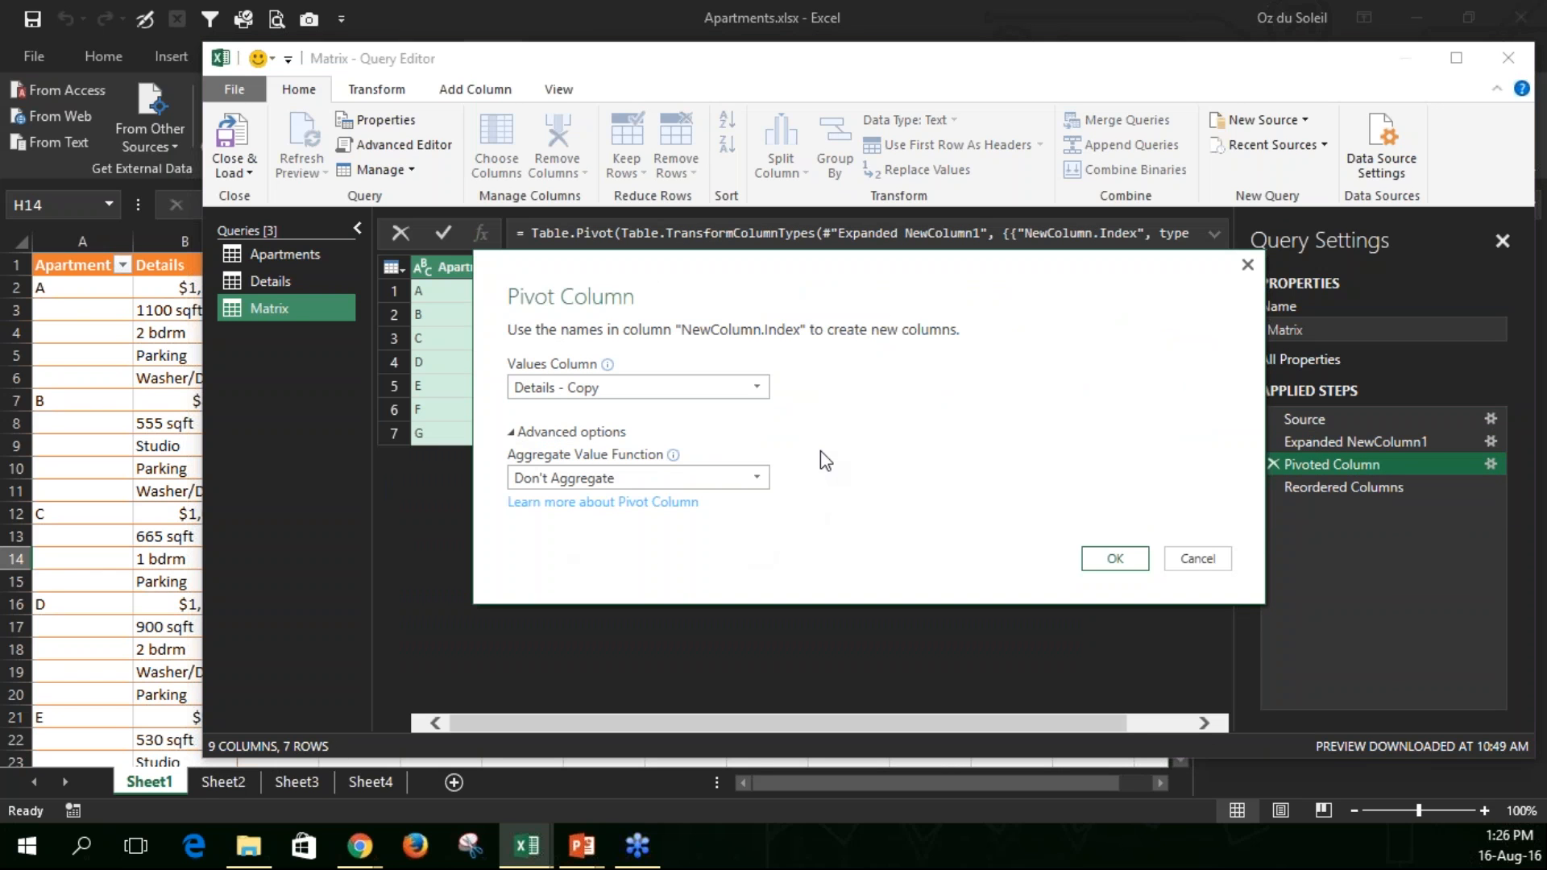
pyautogui.moveTo(812, 278); pyautogui.dragTo(1011, 430)
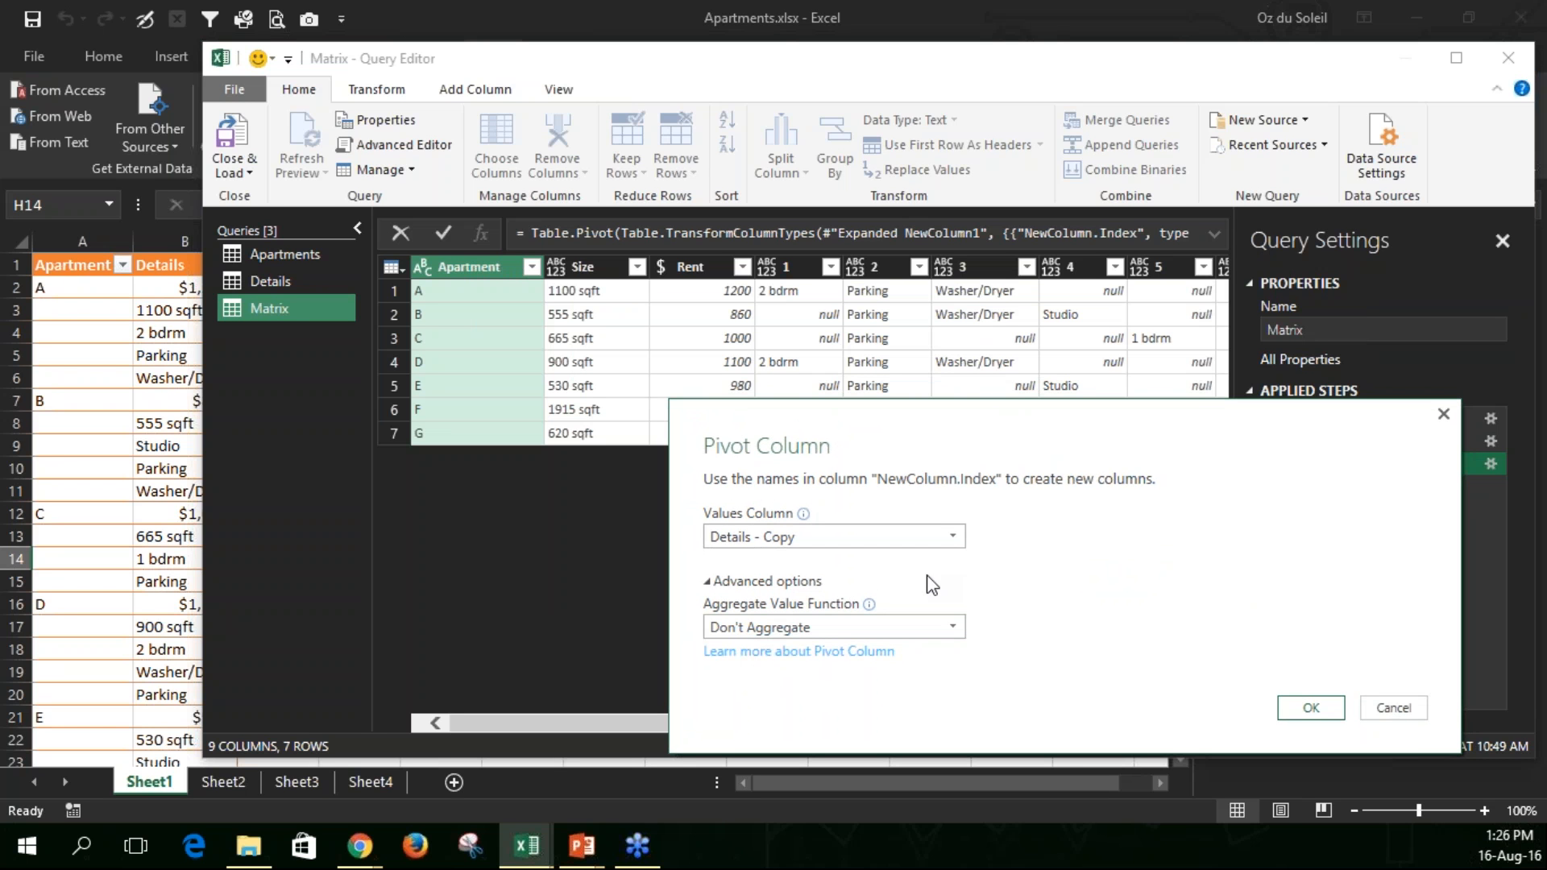
pyautogui.click(1311, 708)
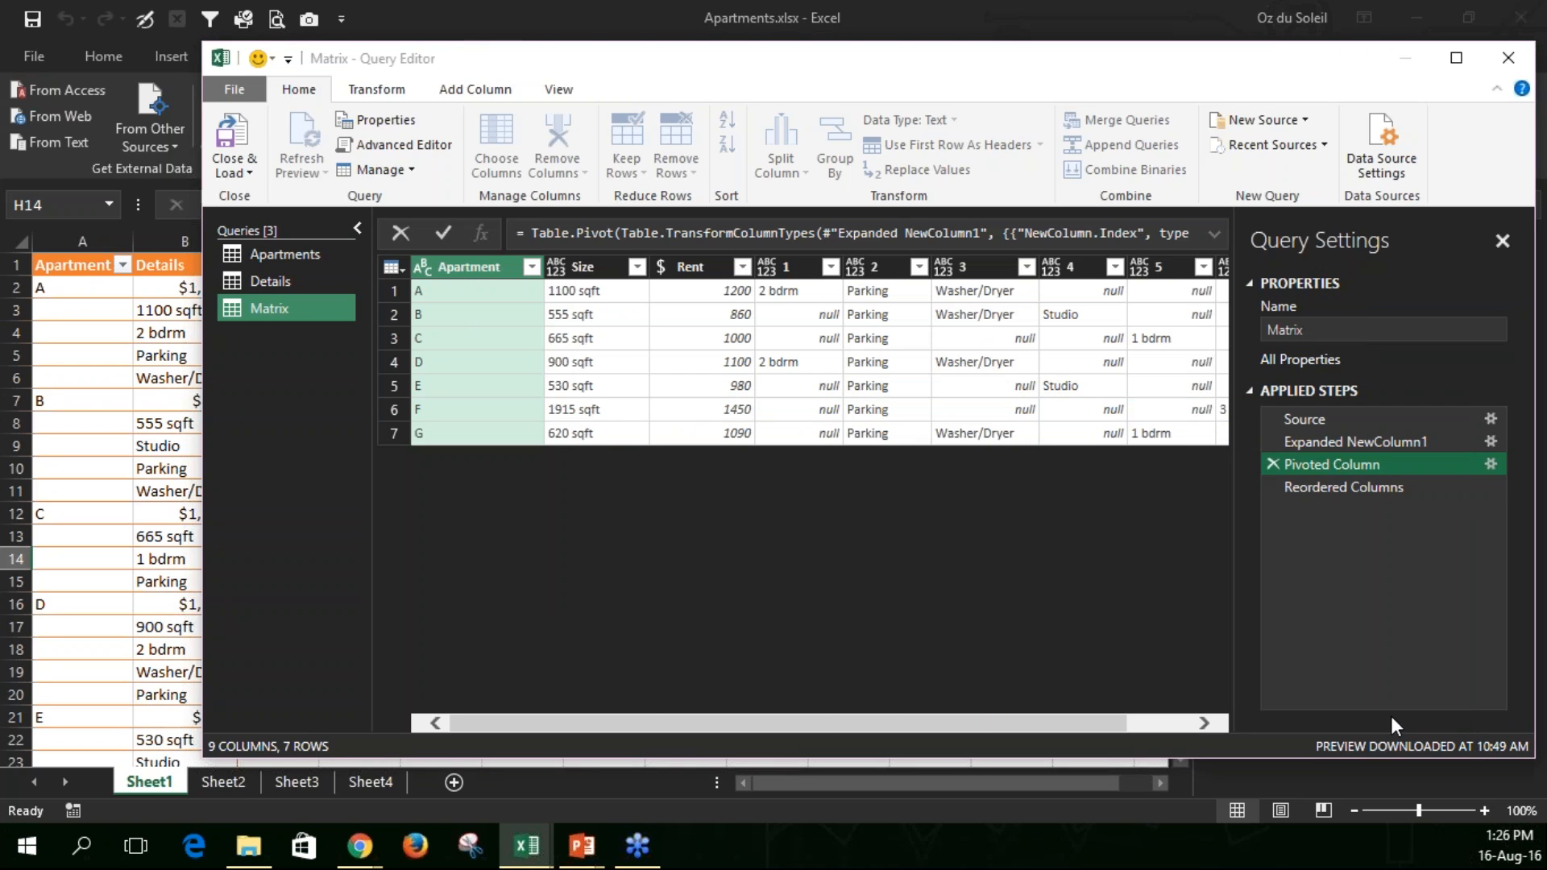
# - Compare the Matrix query's Expanded NewColumn1, Pivoted Column and Reordered Columns steps across all columns
pyautogui.click(1317, 445)
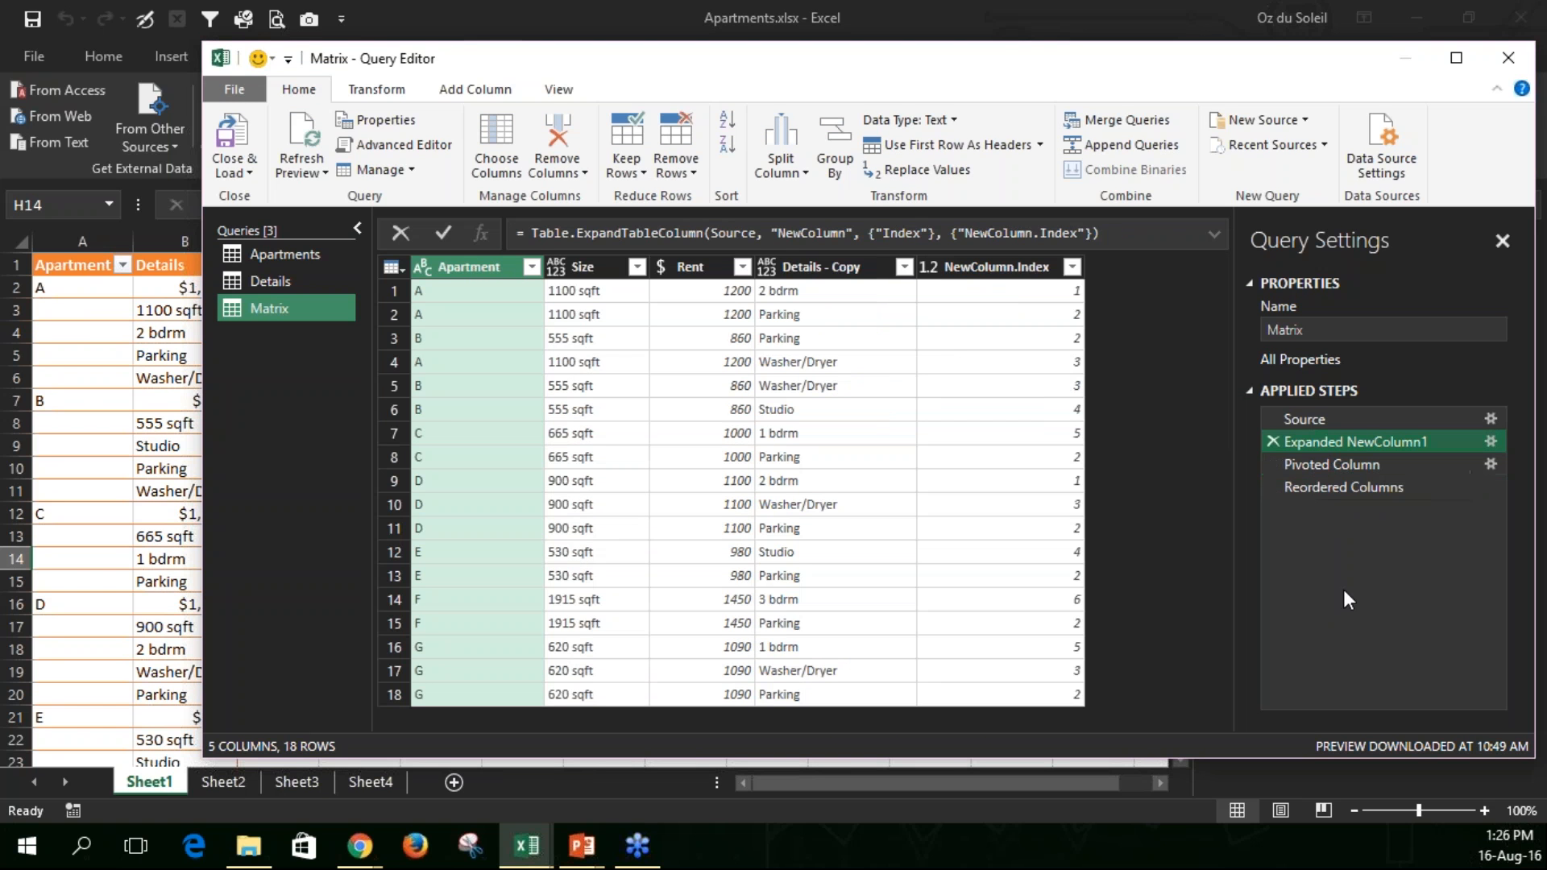
pyautogui.click(1333, 466)
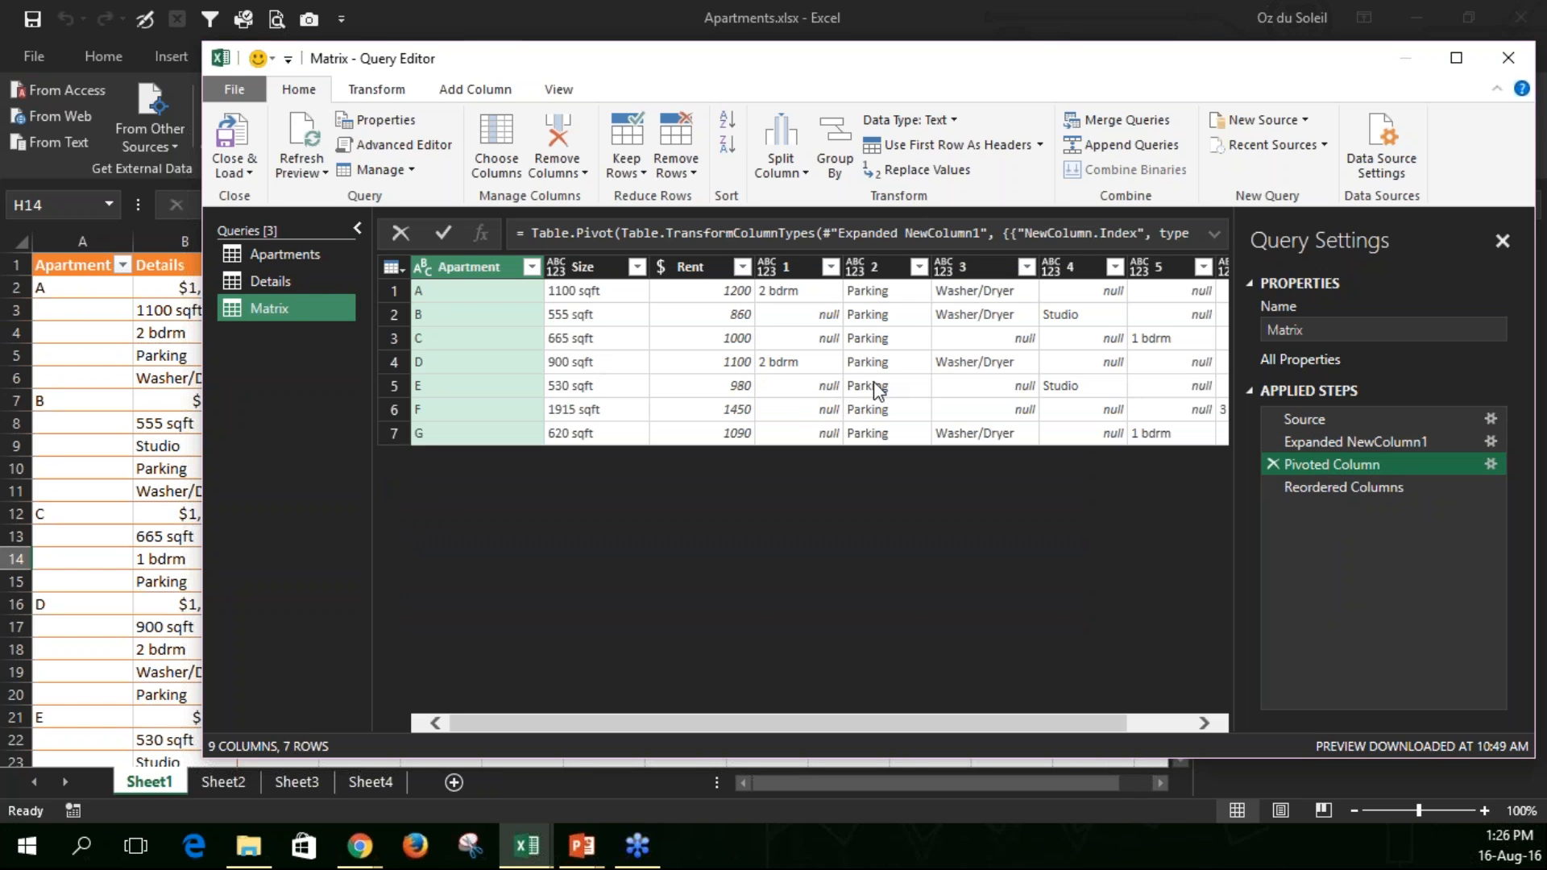
pyautogui.click(1342, 488)
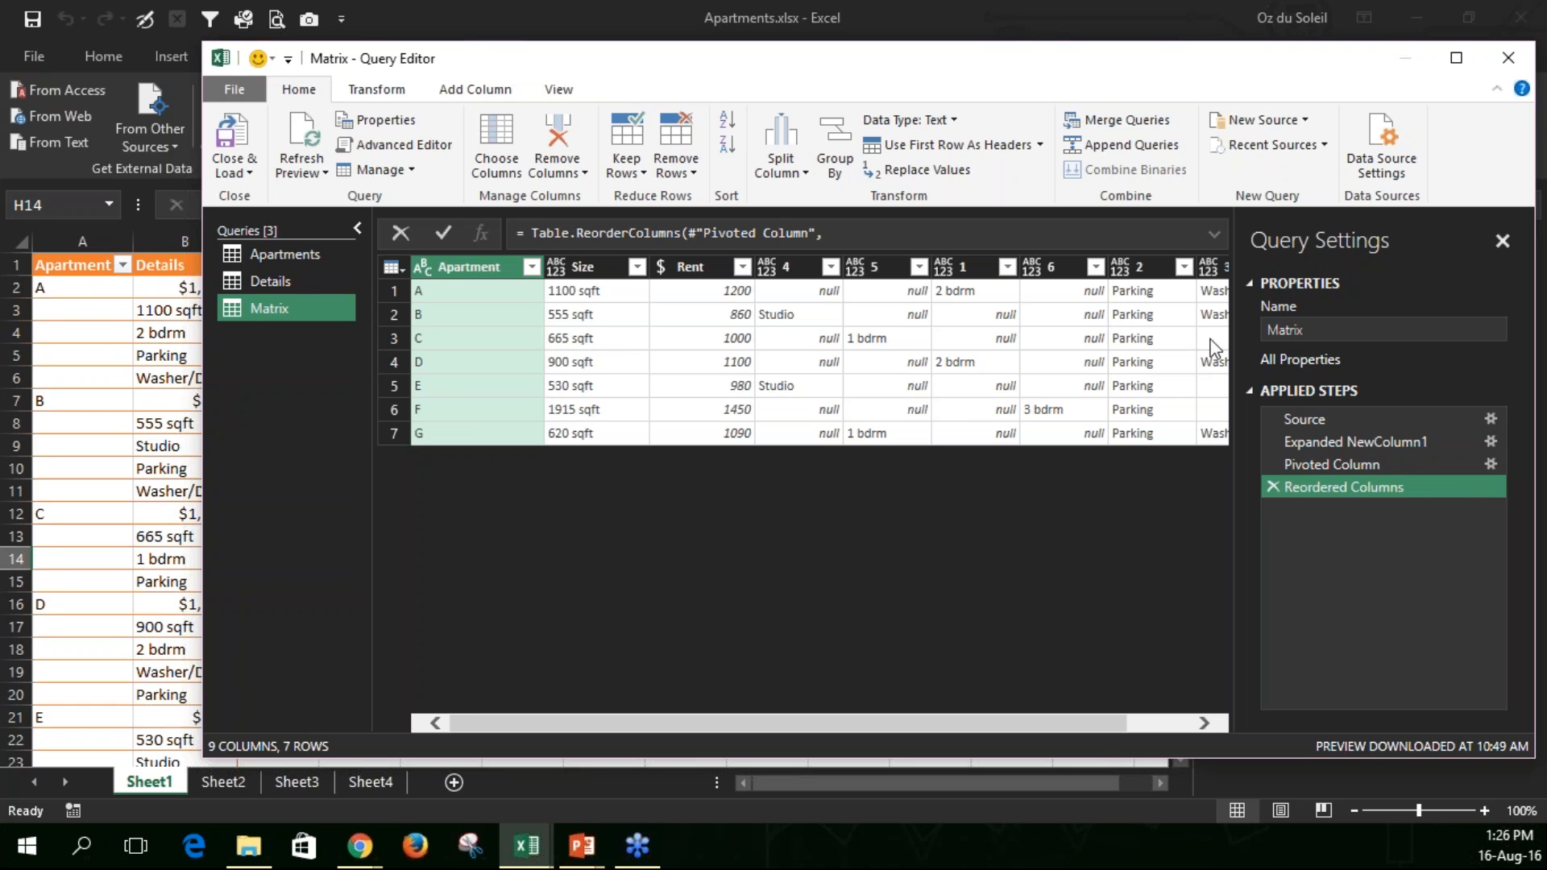
pyautogui.moveTo(1105, 723); pyautogui.dragTo(1169, 724)
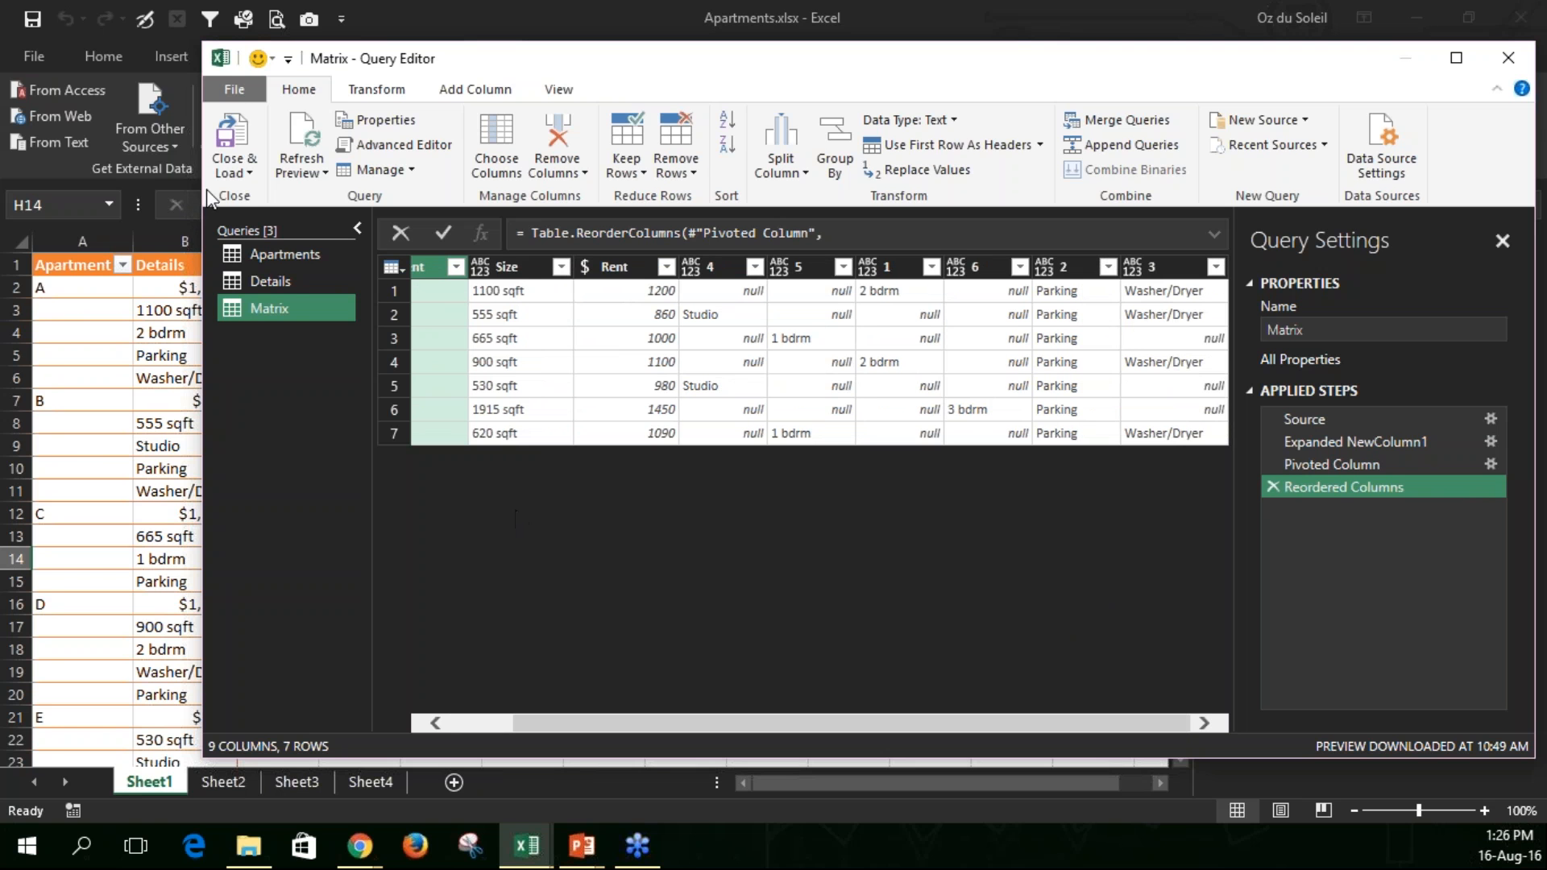
# - Close and load the Apartments queries, then bring up the workbook Unstack a column of data - MODULO.xlsx and maximize its window
pyautogui.click(242, 132)
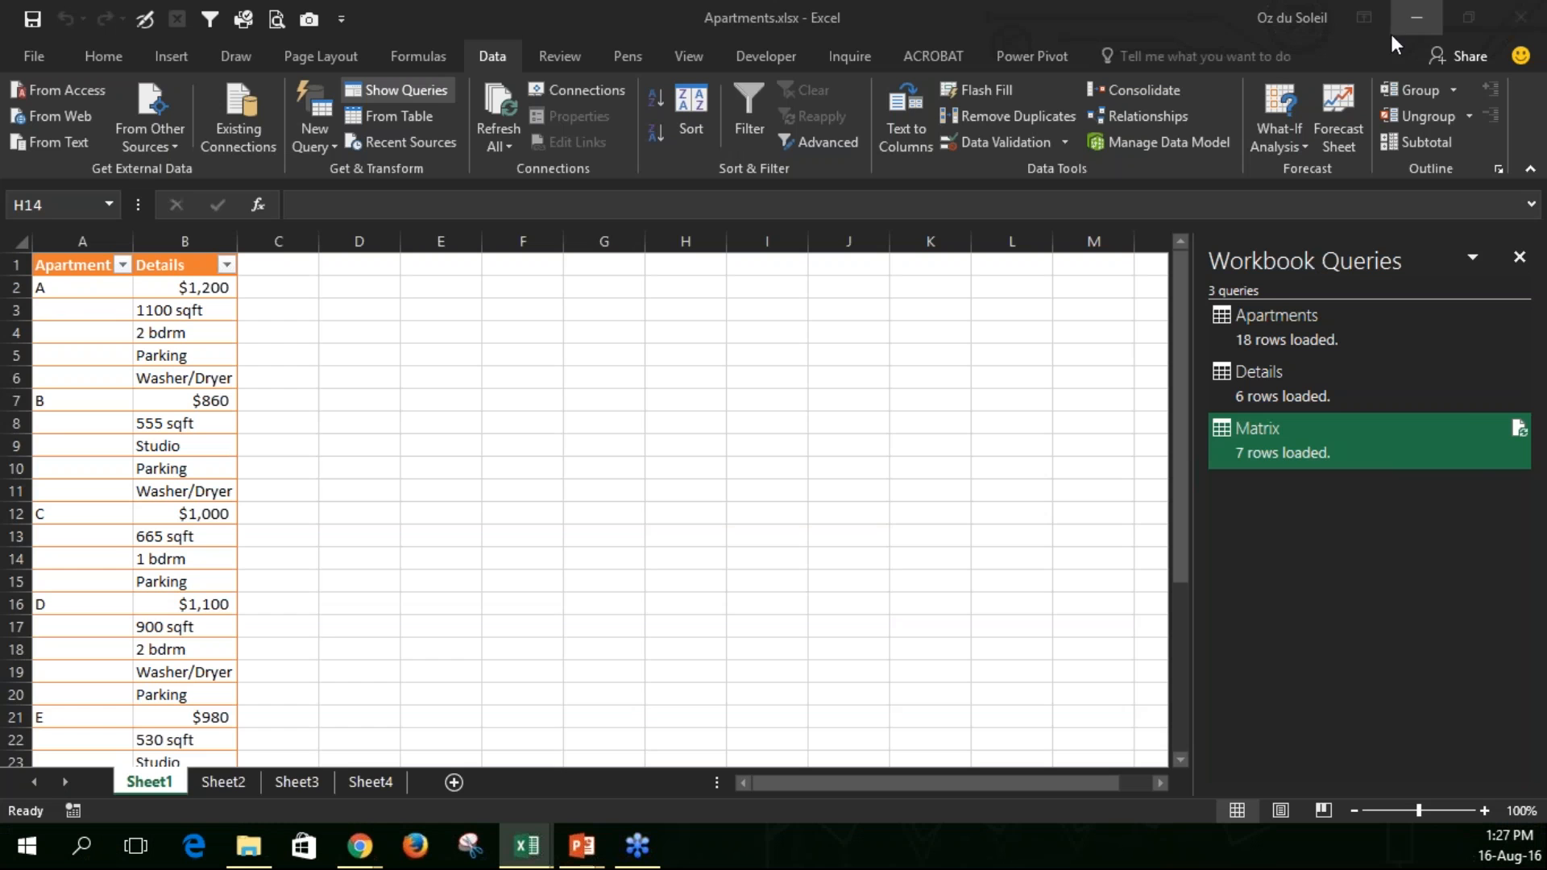
pyautogui.click(1462, 25)
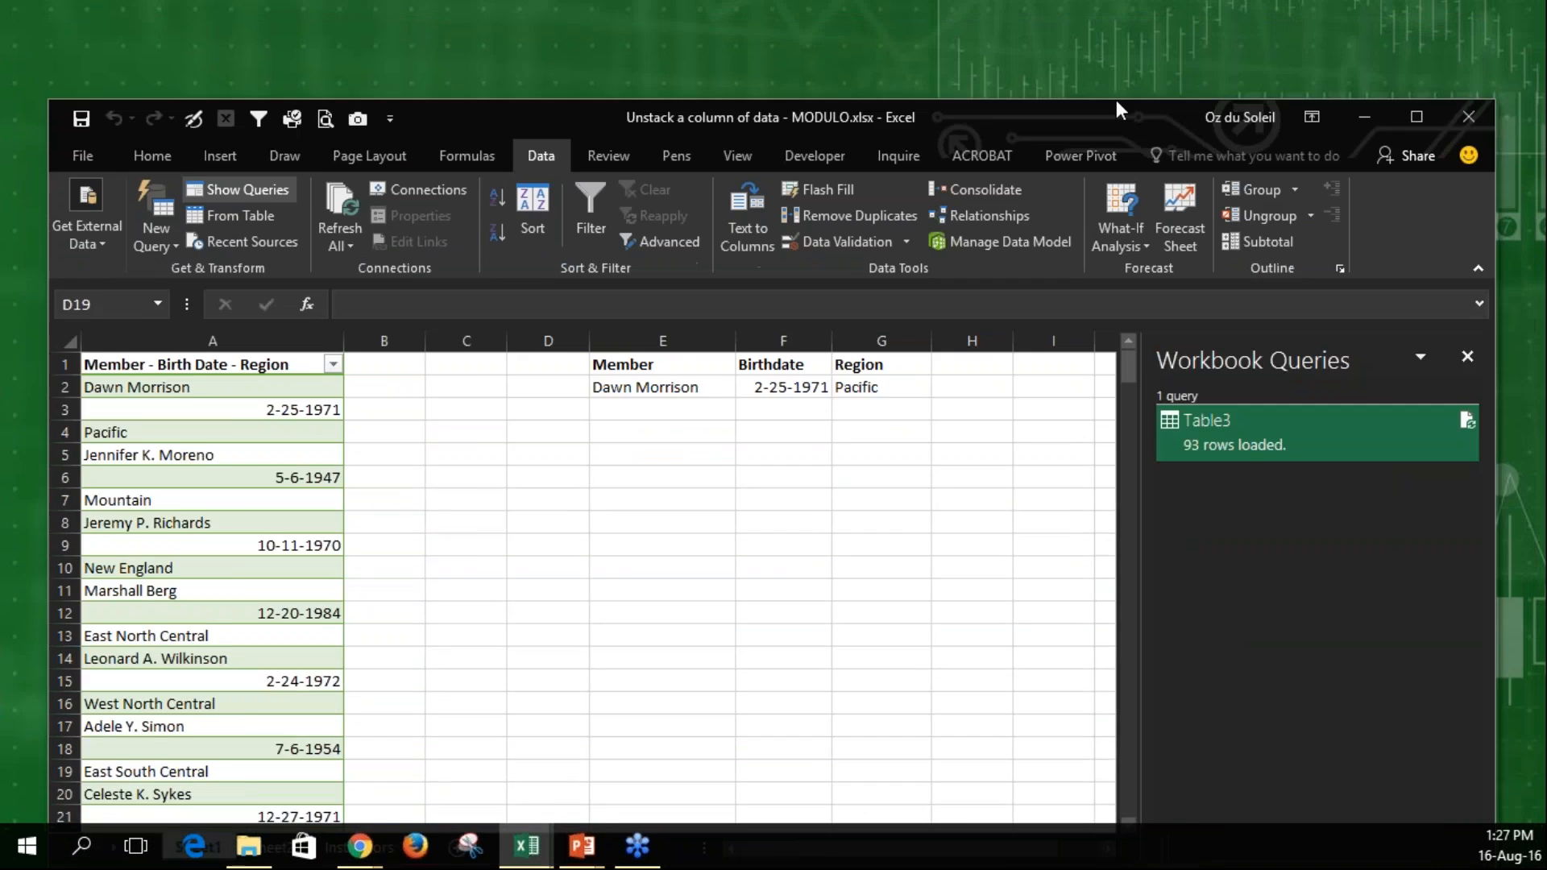
pyautogui.moveTo(1116, 100); pyautogui.dragTo(1072, 22)
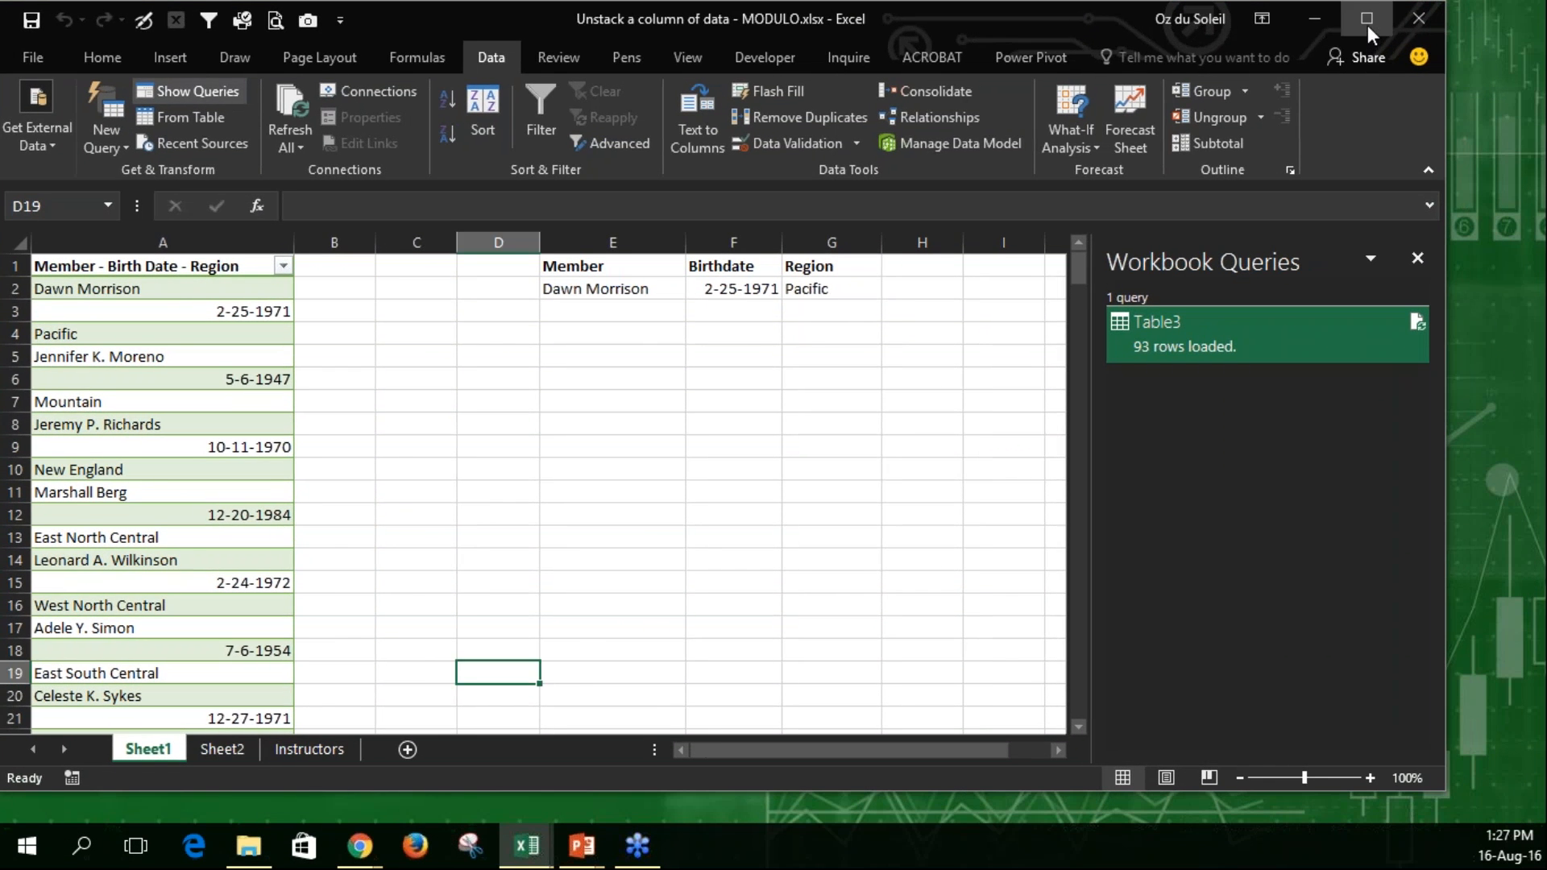
pyautogui.click(1367, 19)
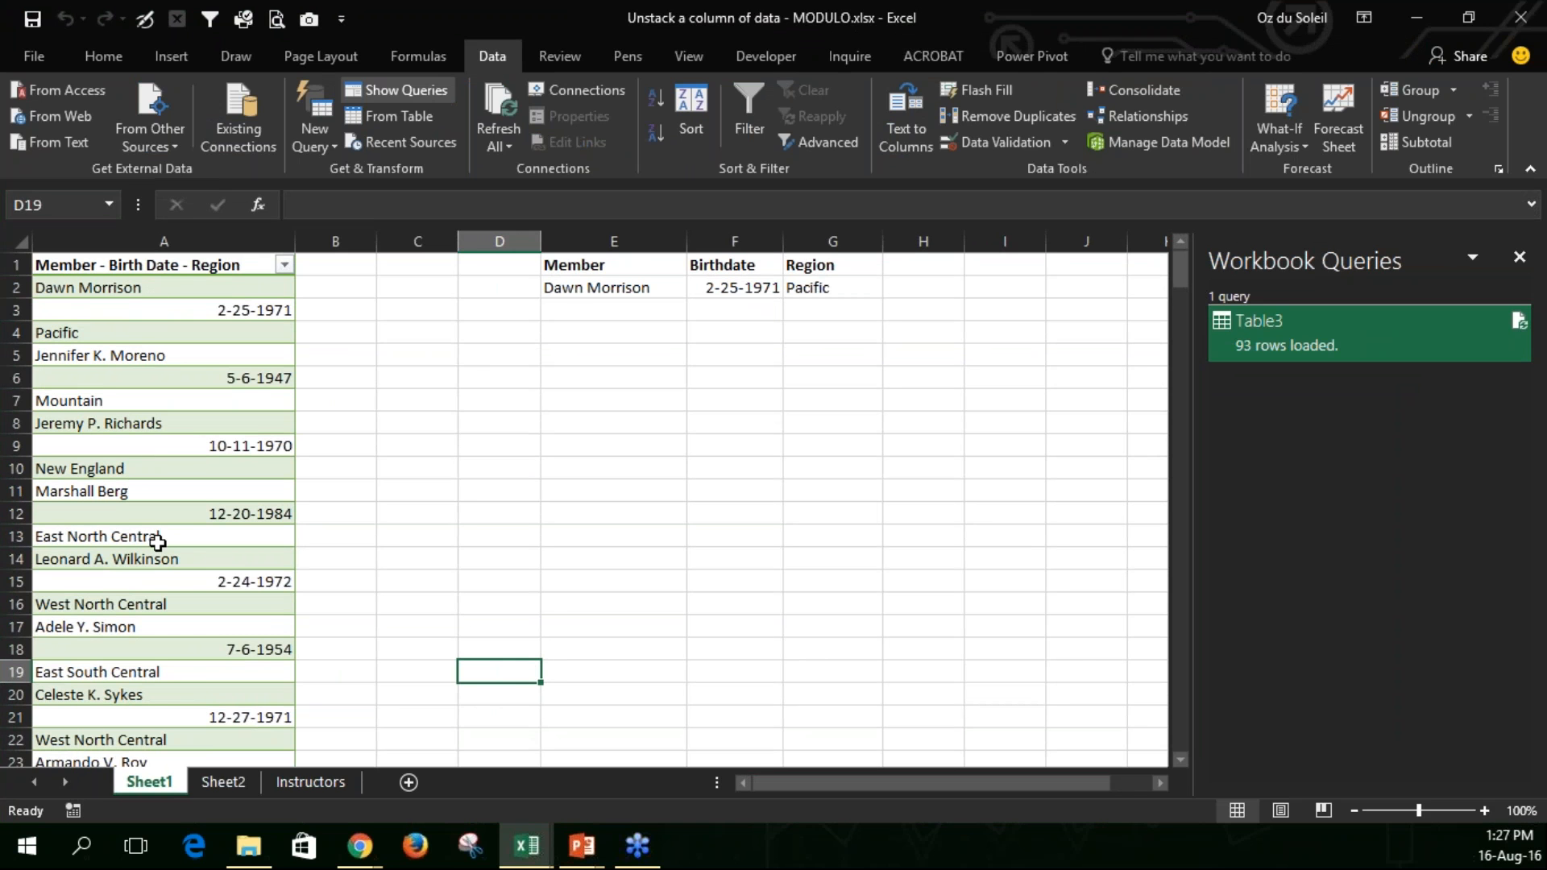
# - Look through the stacked Member - Birth Date - Region column on Sheet1
pyautogui.scroll(-2, 161, 575)
pyautogui.scroll(-10, 161, 577)
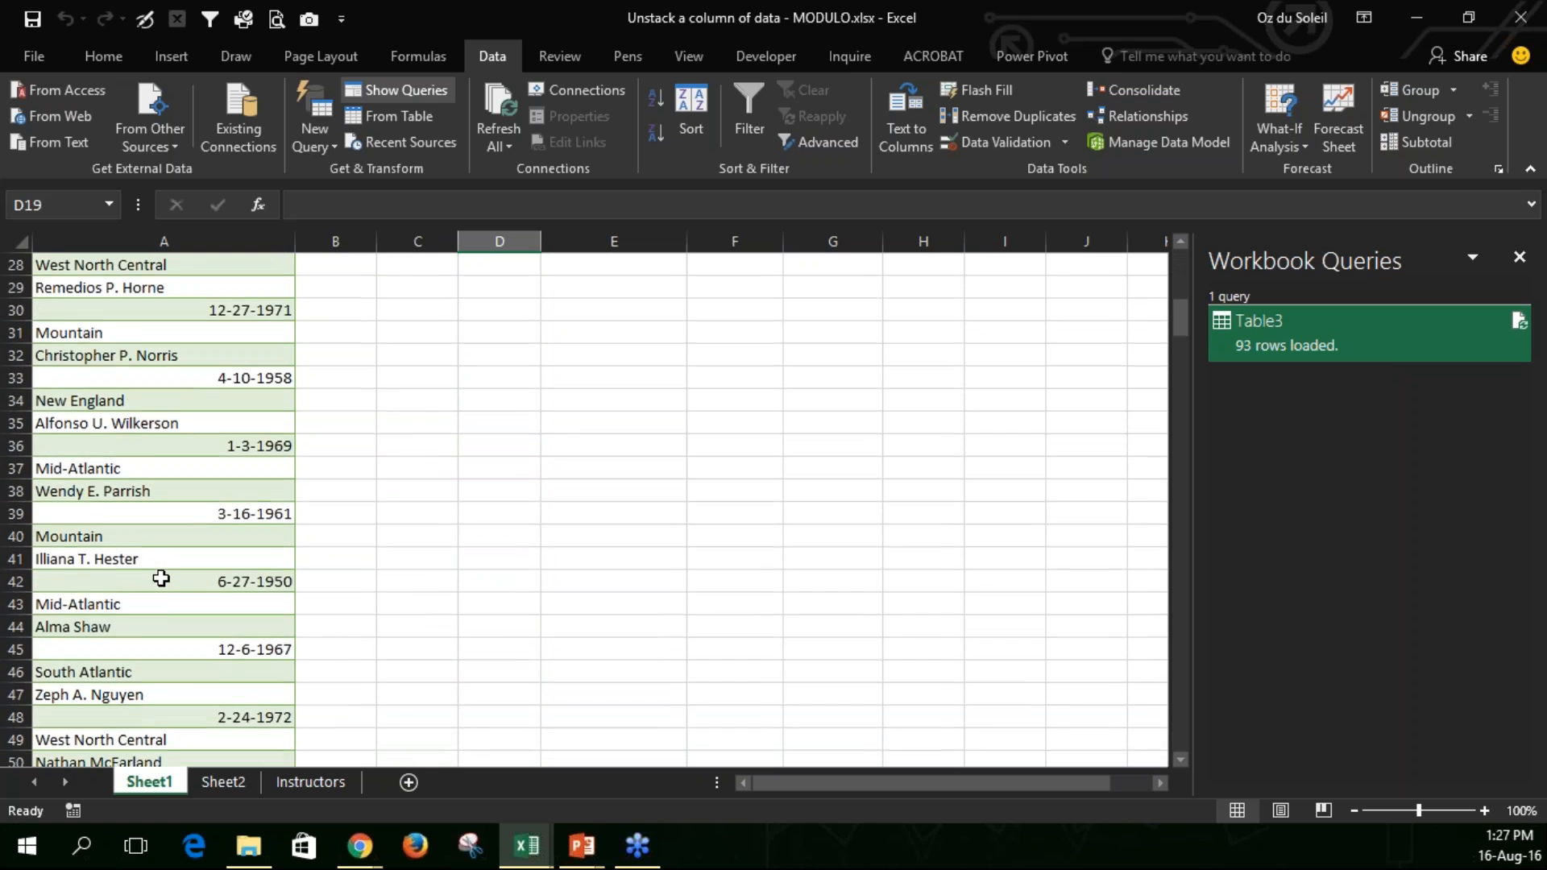
pyautogui.scroll(-2, 161, 579)
pyautogui.scroll(-2, 161, 579)
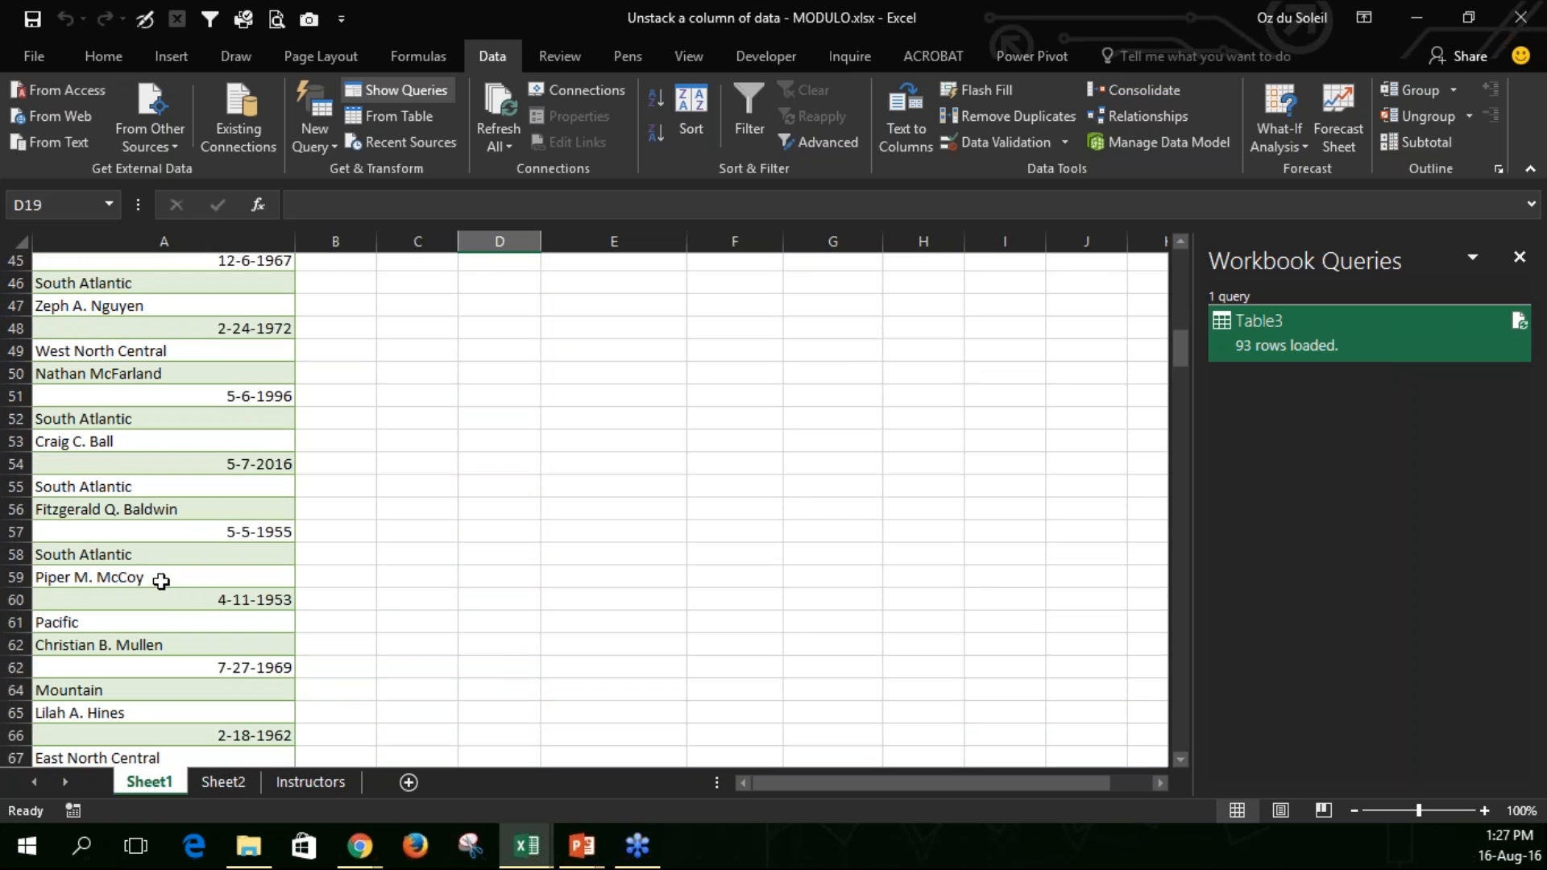
pyautogui.scroll(15, 161, 580)
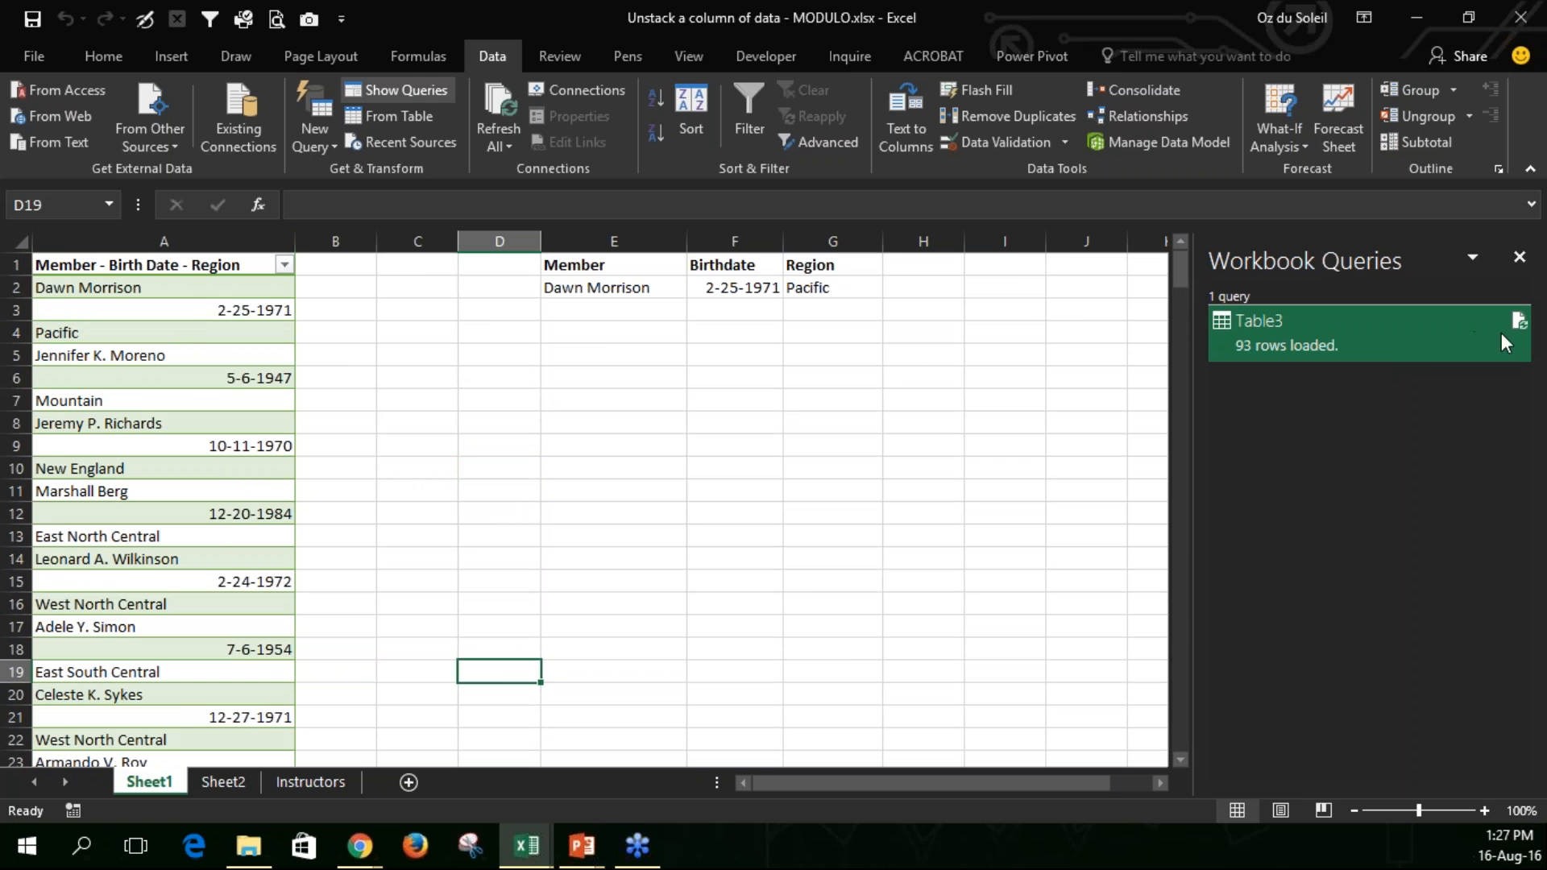
# - Preview the Table3 query and open it for editing, moving the Query Editor window up over the worksheet
pyautogui.moveTo(1347, 346)
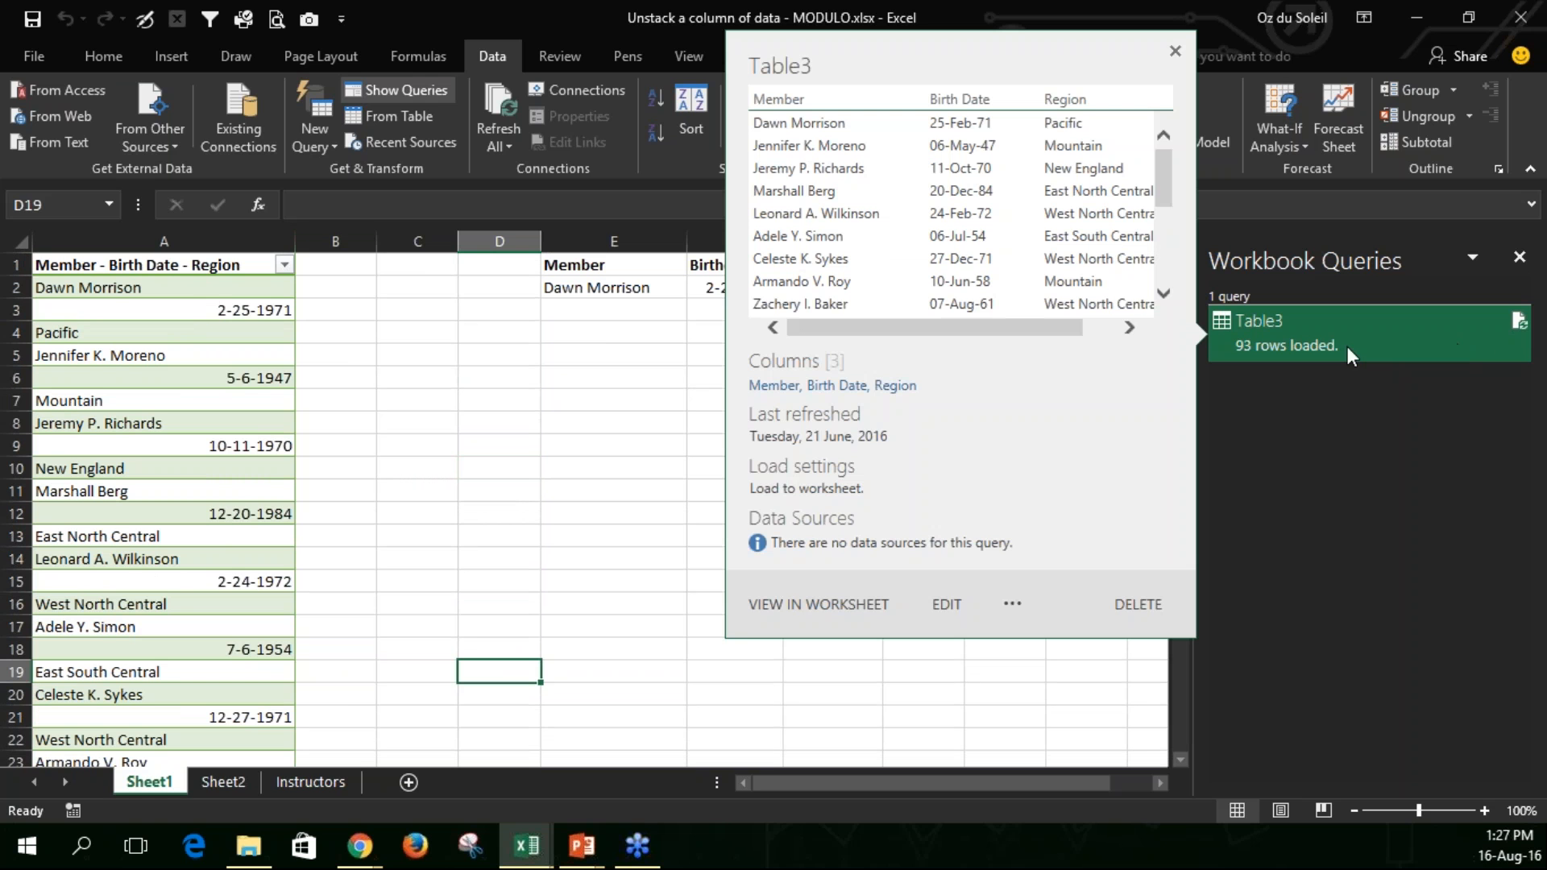
pyautogui.click(939, 607)
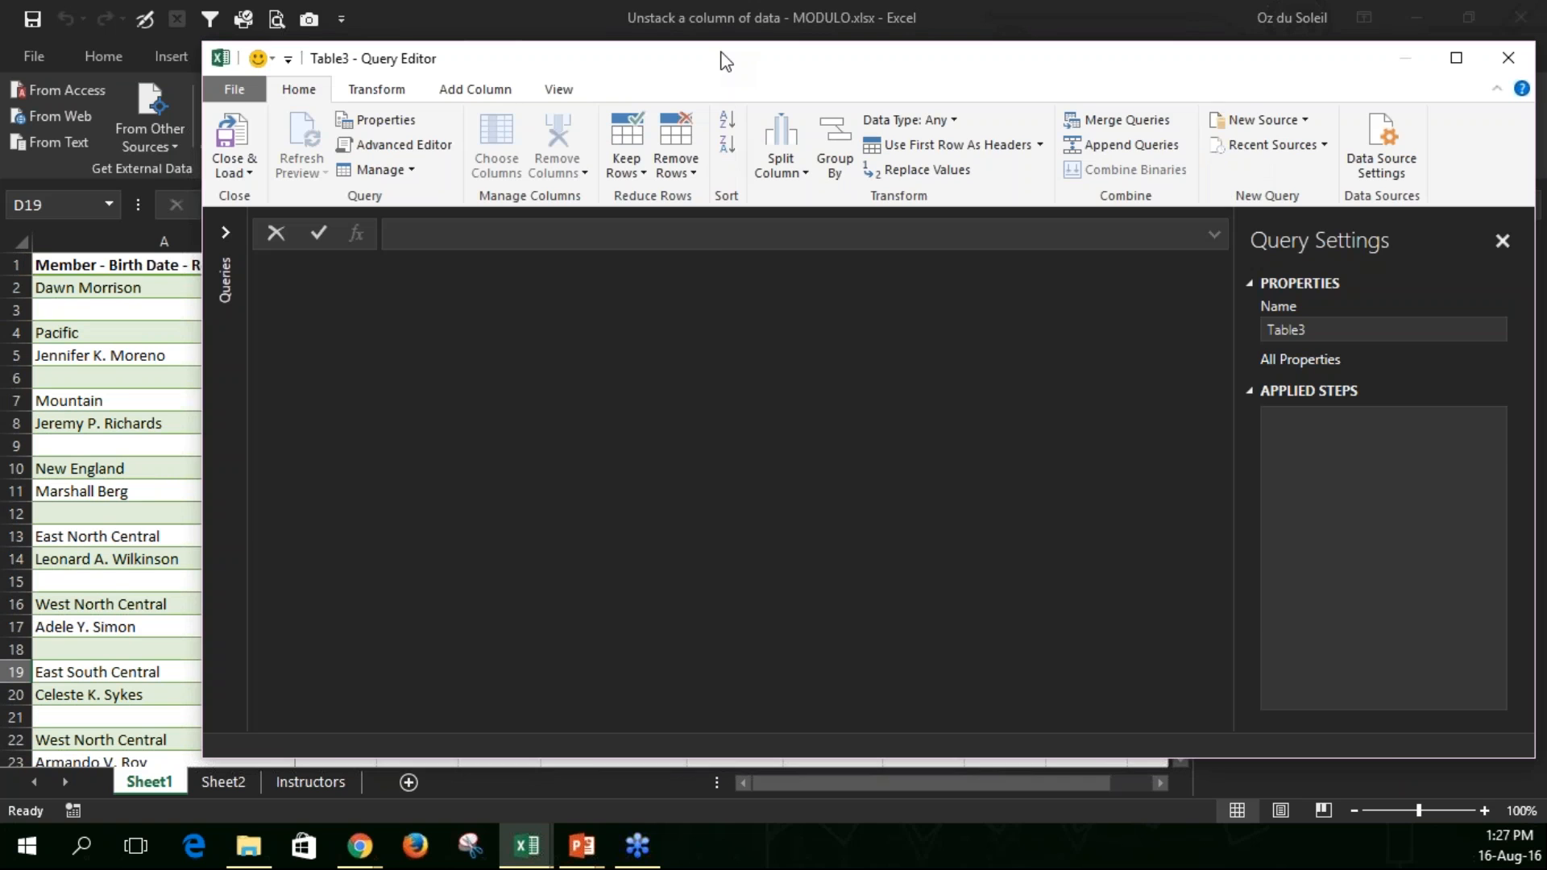
pyautogui.moveTo(722, 58); pyautogui.dragTo(601, 24)
# - Review the Table3 query's applied steps from Source through Changed Type and Added Index to Inserted Modulo
pyautogui.click(1186, 390)
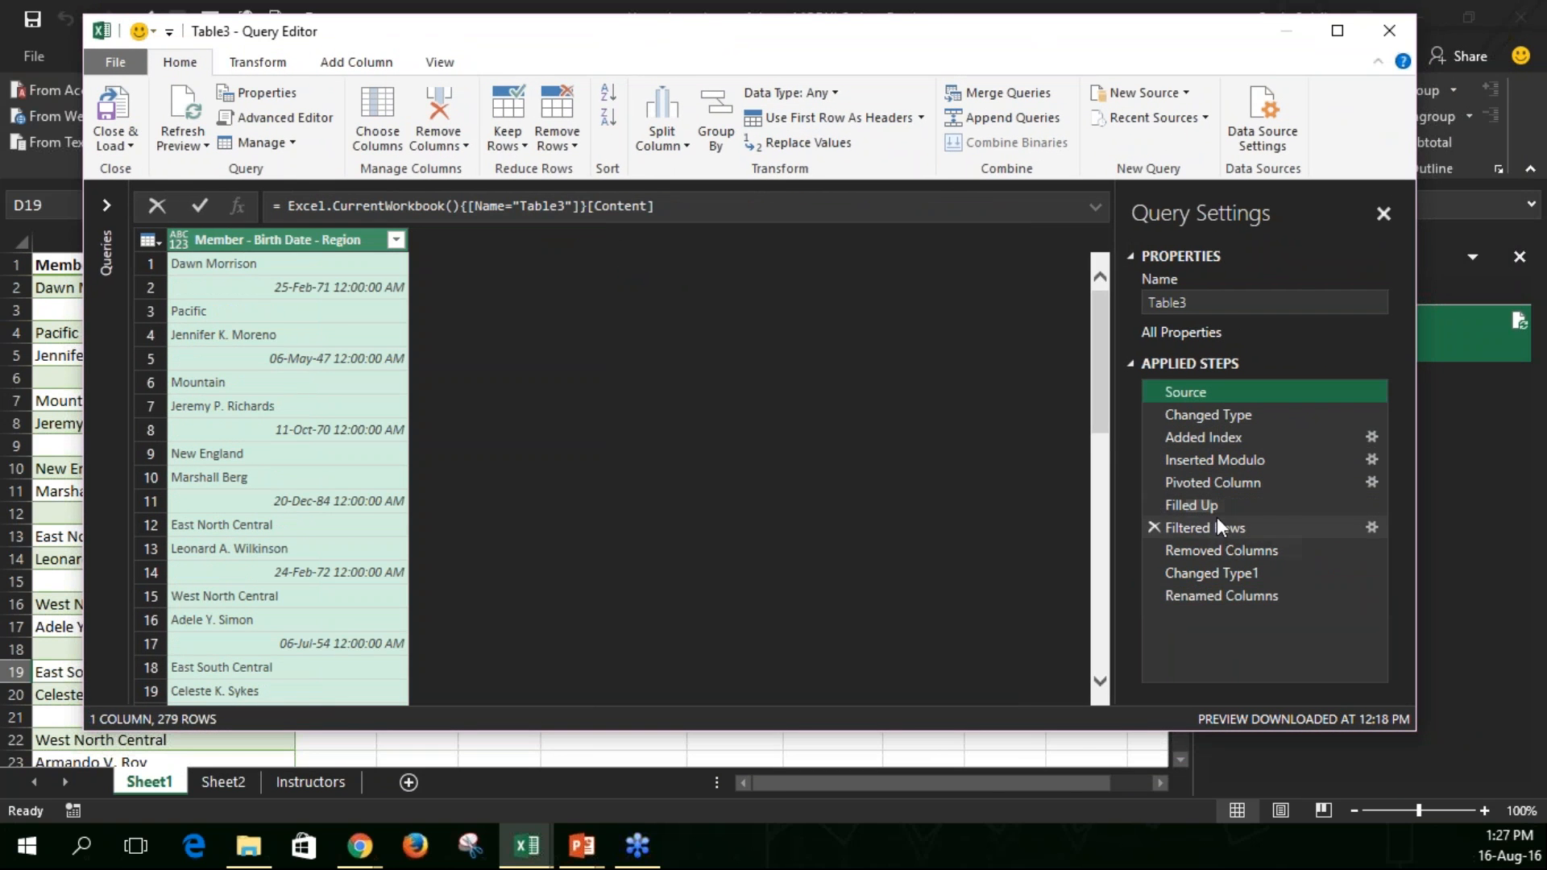
pyautogui.click(1216, 416)
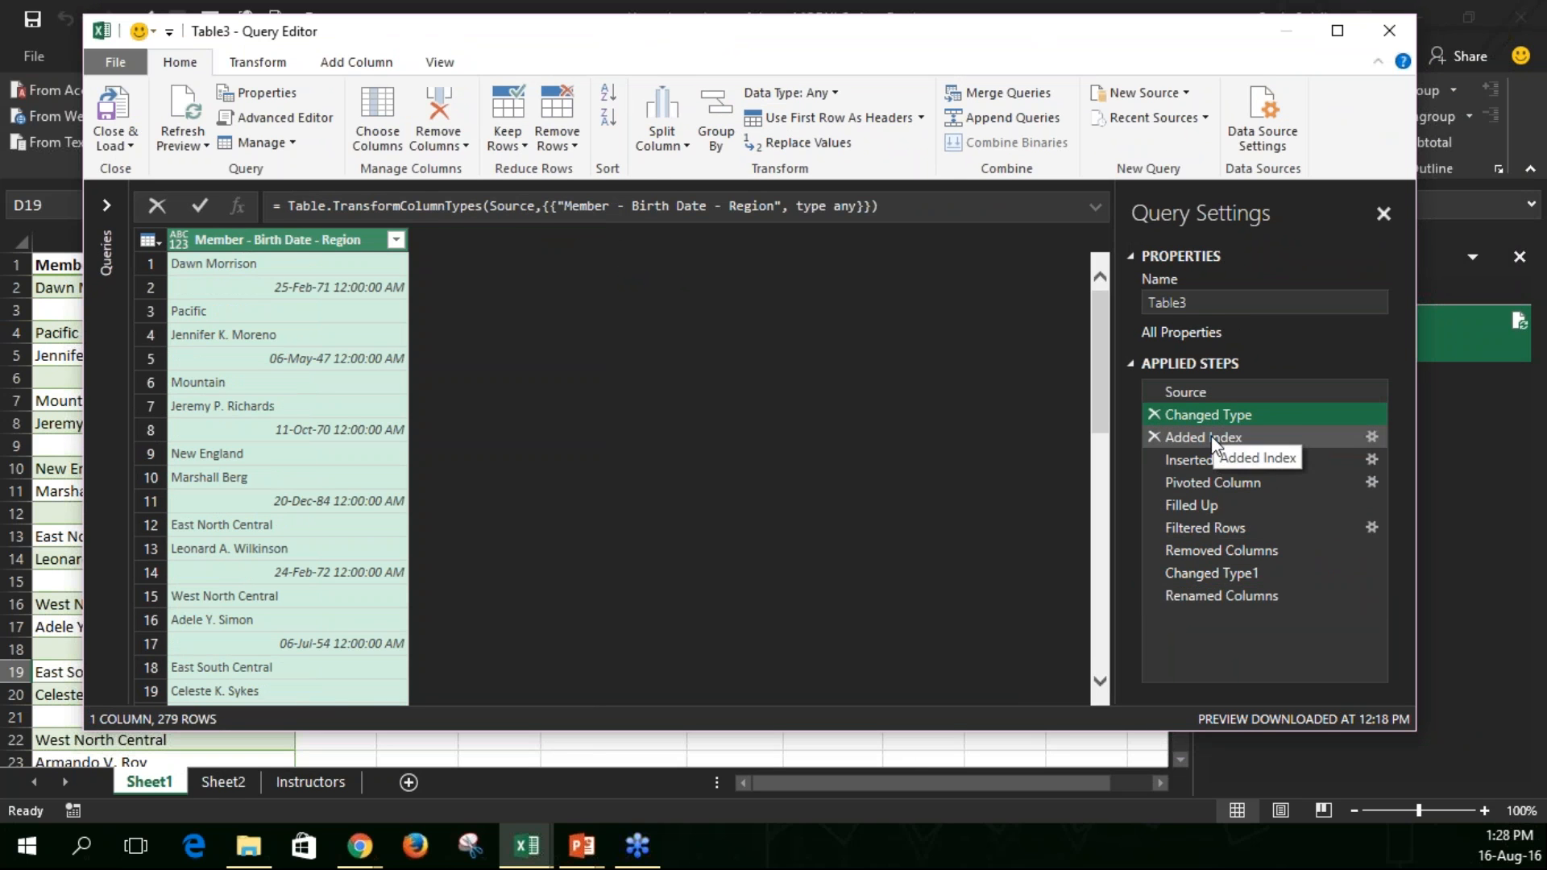
pyautogui.click(1212, 437)
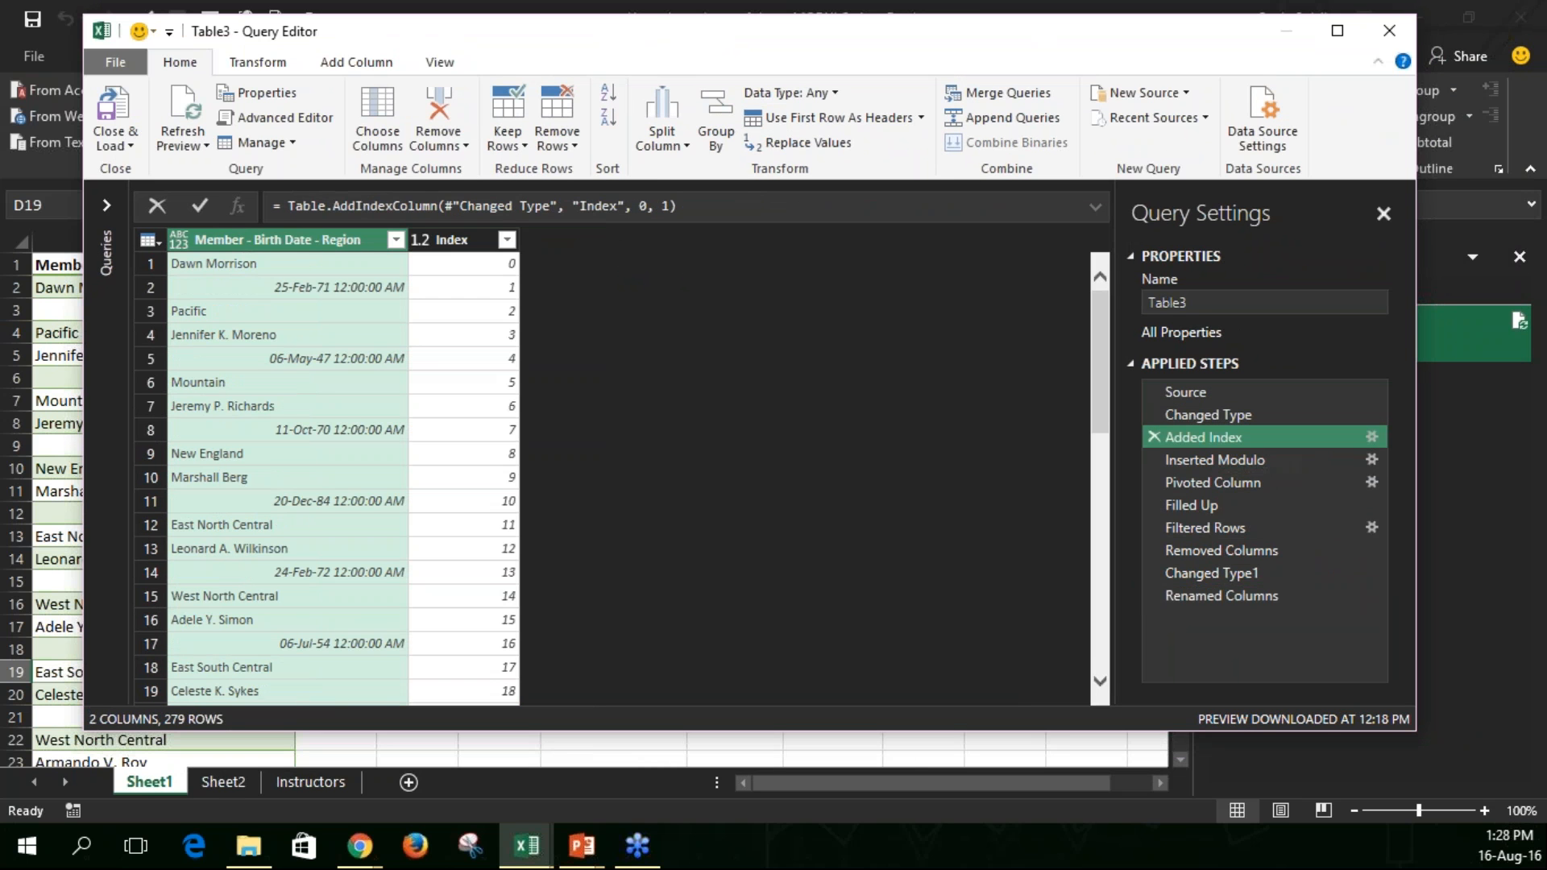
pyautogui.click(1220, 461)
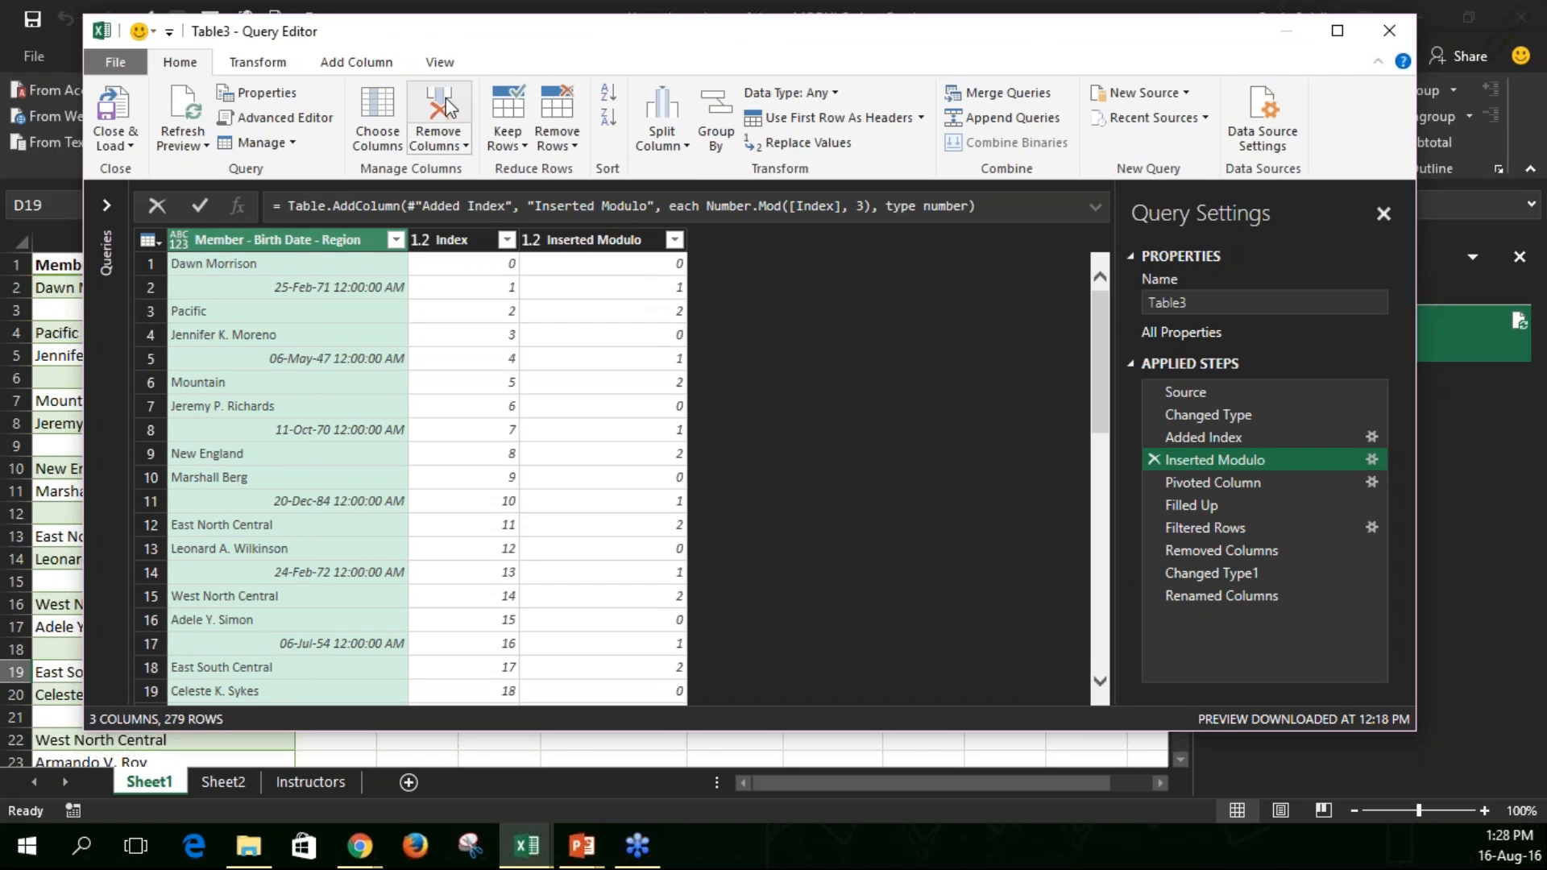
# - Find the Modulo operation among the standard calculations for the Index column without applying it
pyautogui.click(270, 70)
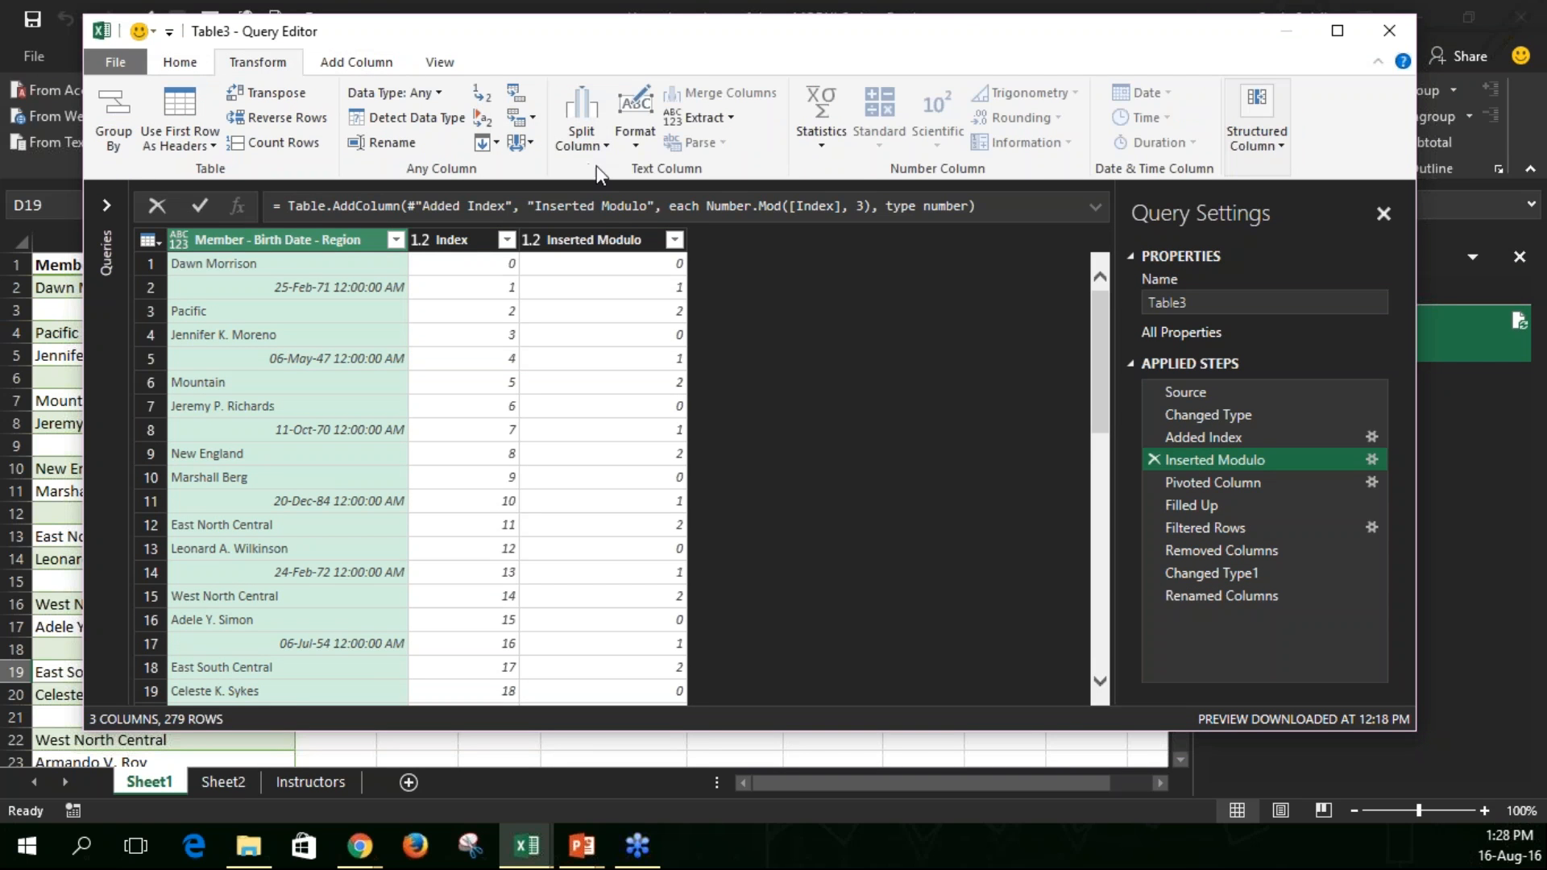
pyautogui.click(476, 241)
pyautogui.click(929, 141)
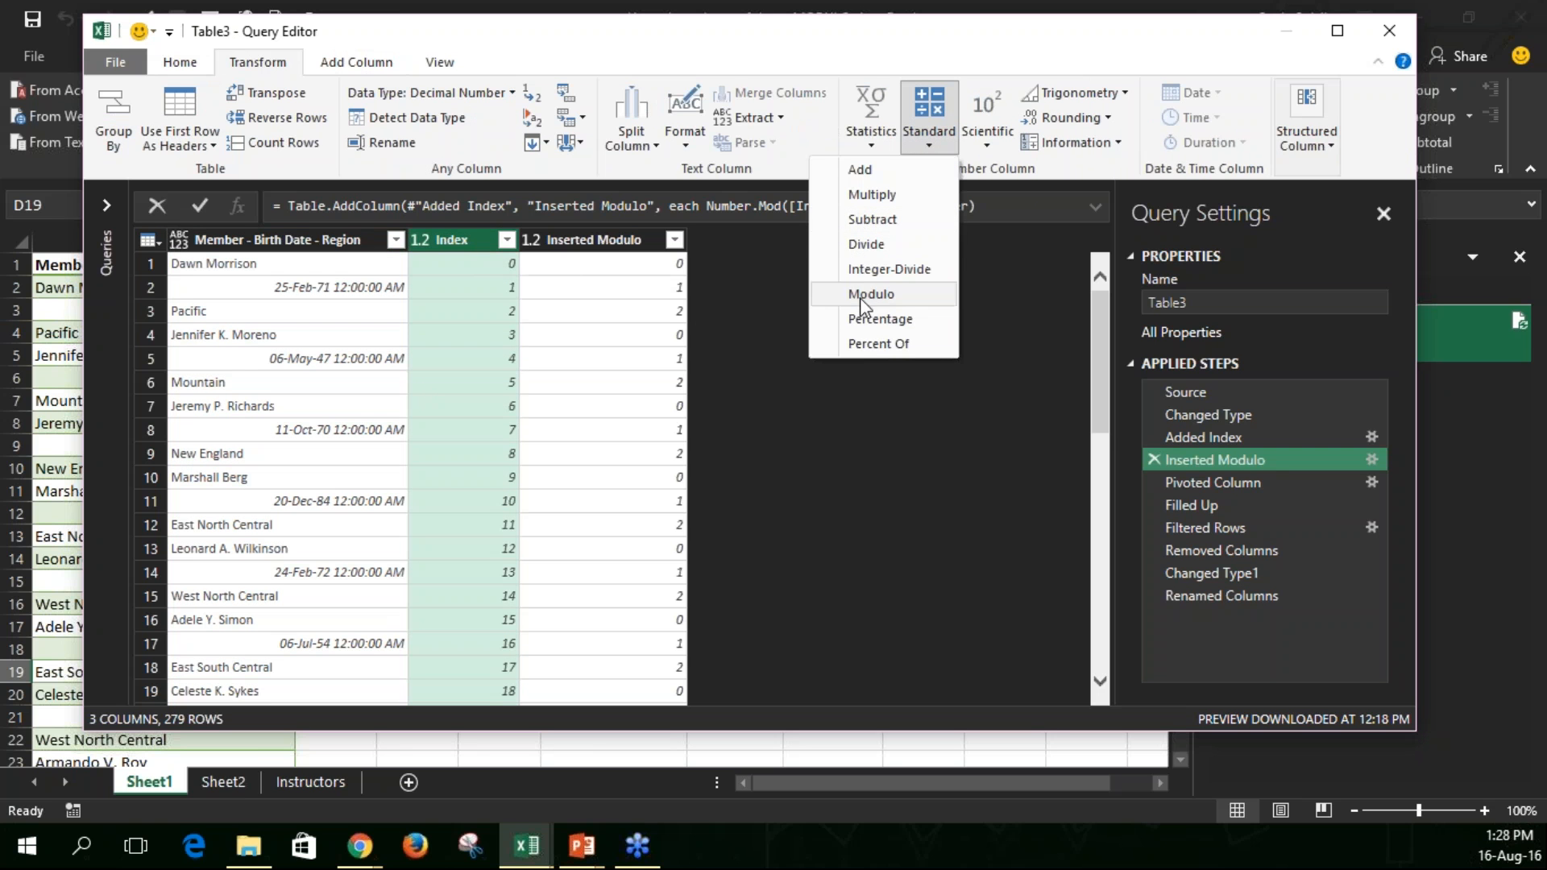
pyautogui.press('Escape')
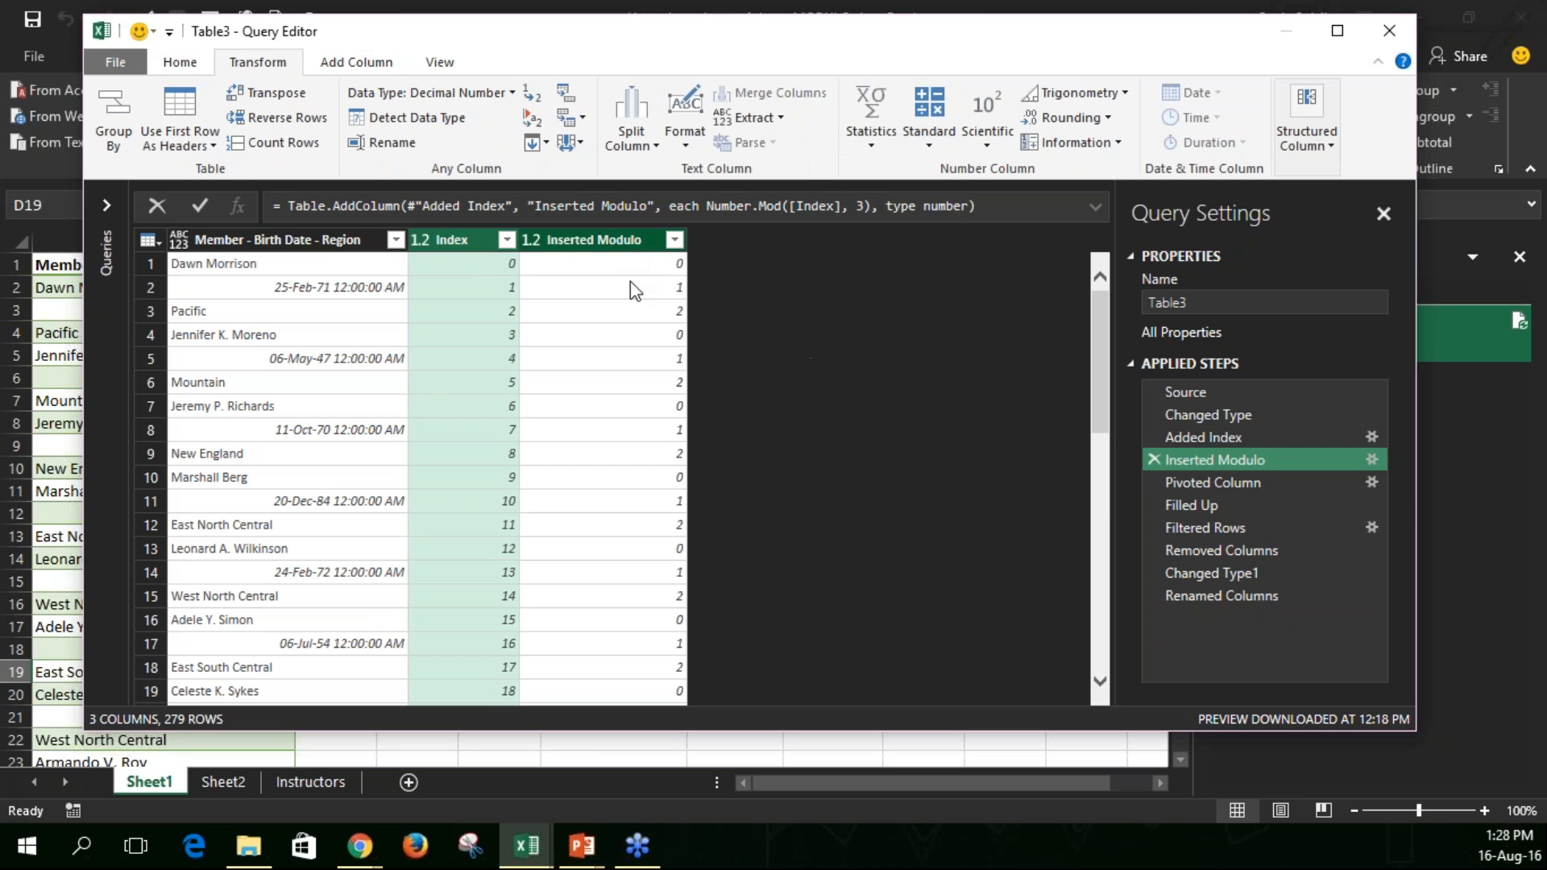
# - Inspect the Inserted Modulo step's divisor alongside the Index and Inserted Modulo columns, leaving the setting as is
pyautogui.click(1370, 459)
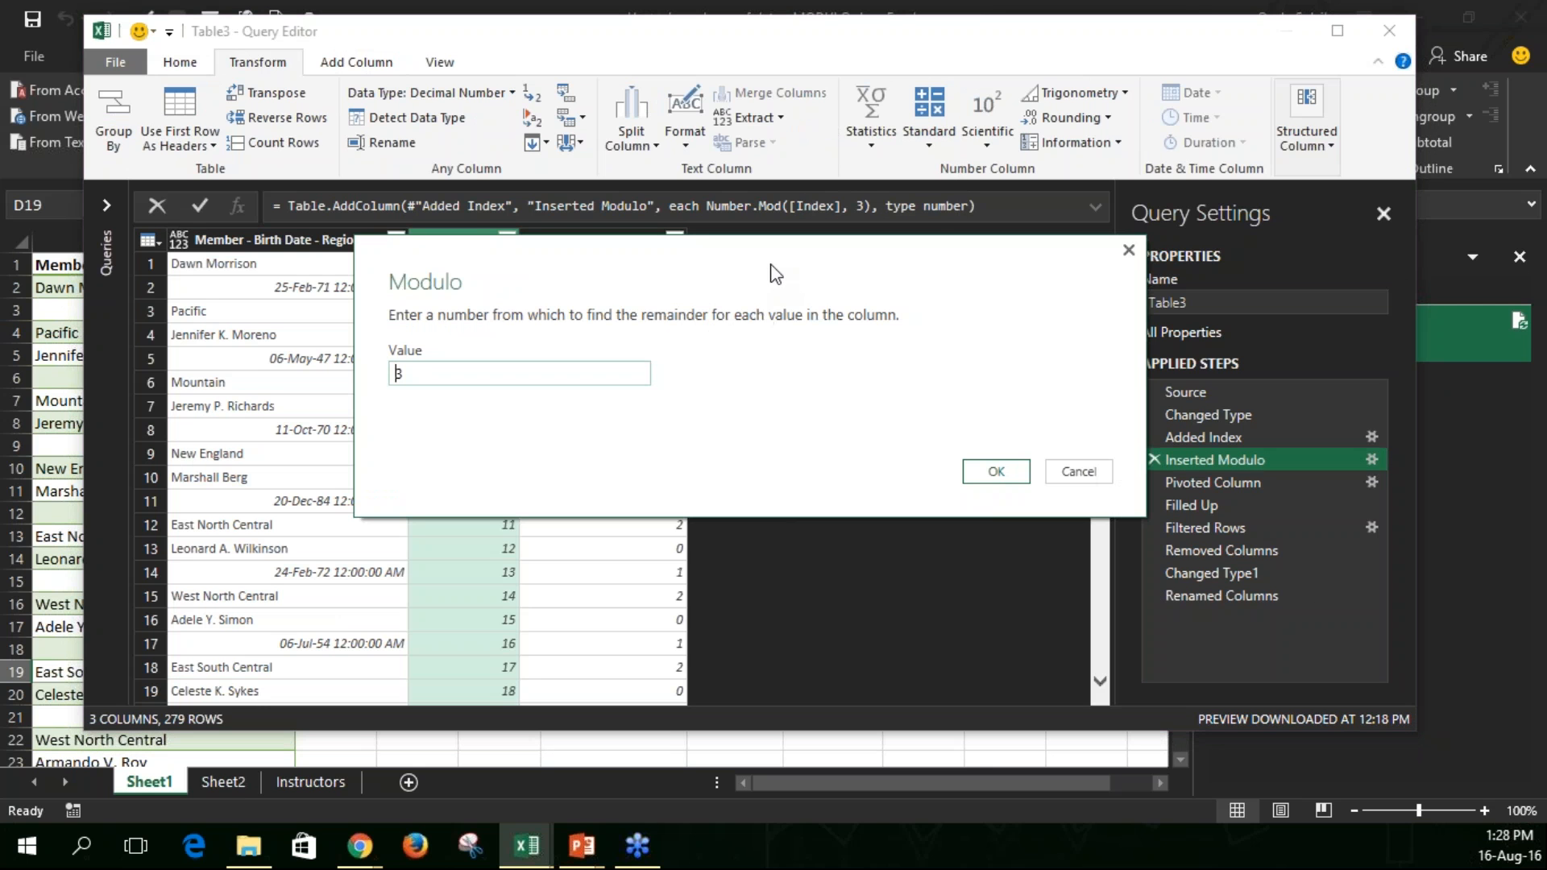
pyautogui.moveTo(838, 274); pyautogui.dragTo(1123, 103)
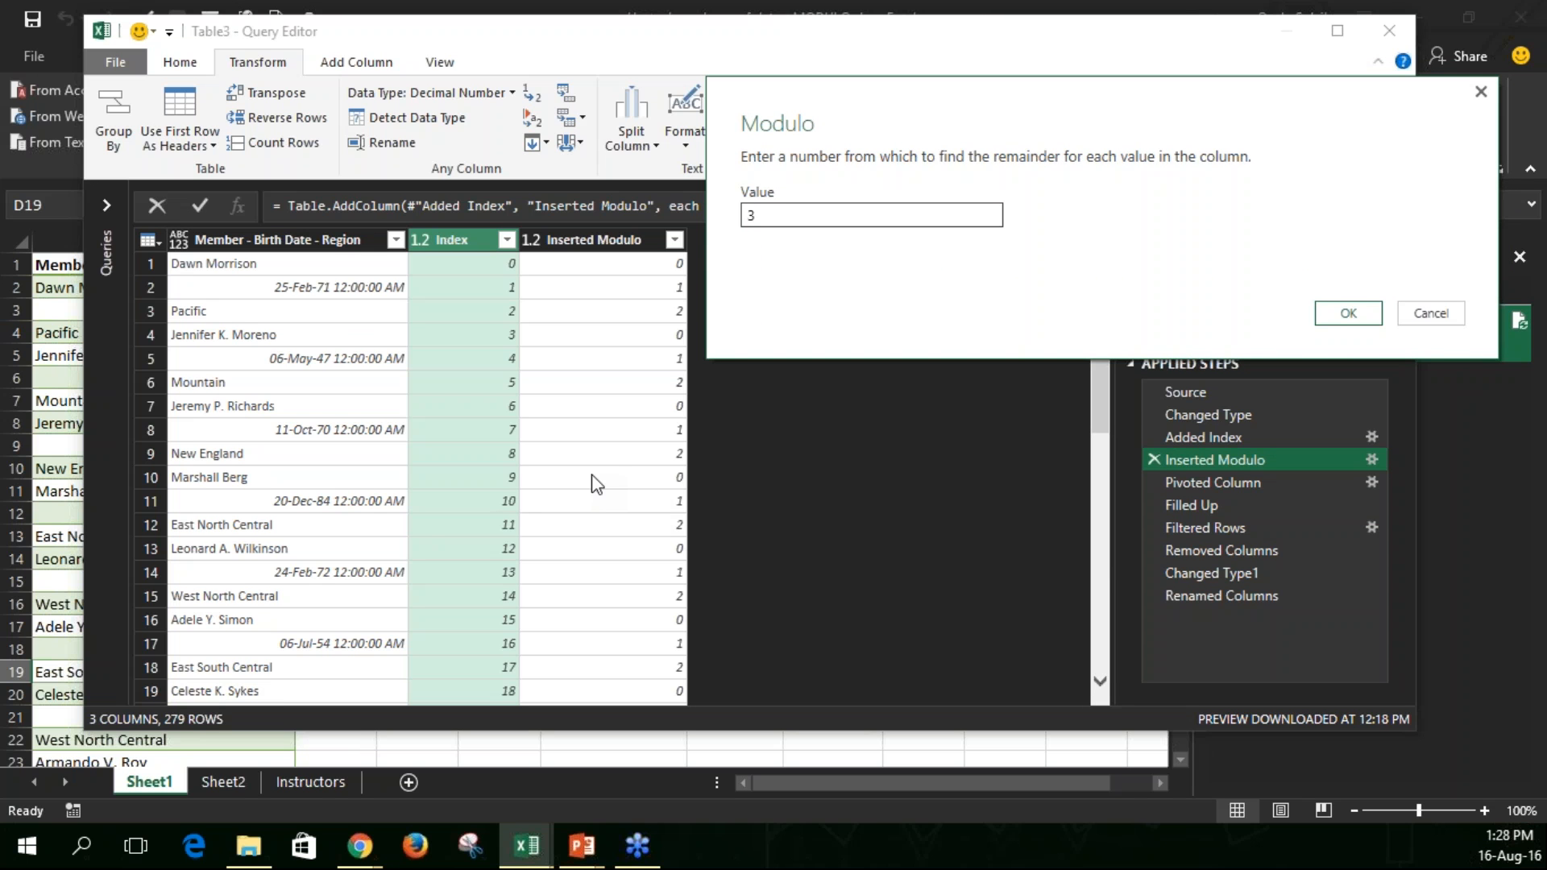
pyautogui.click(1431, 314)
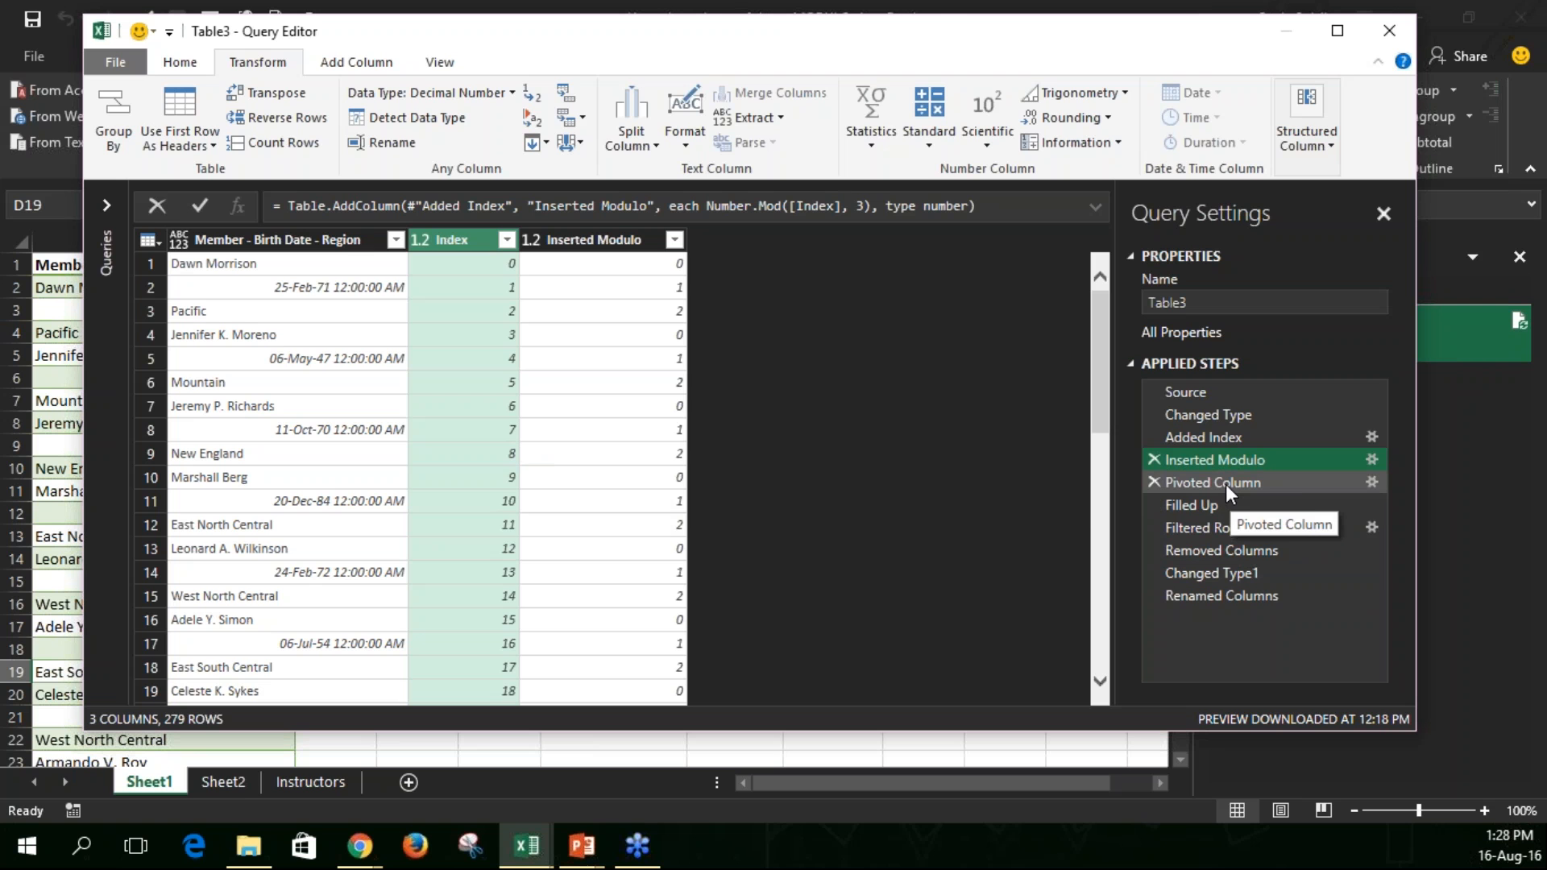
# - Inspect the Pivoted Column step's settings in Table3 and compare its result with the Filled Up step
pyautogui.click(1374, 484)
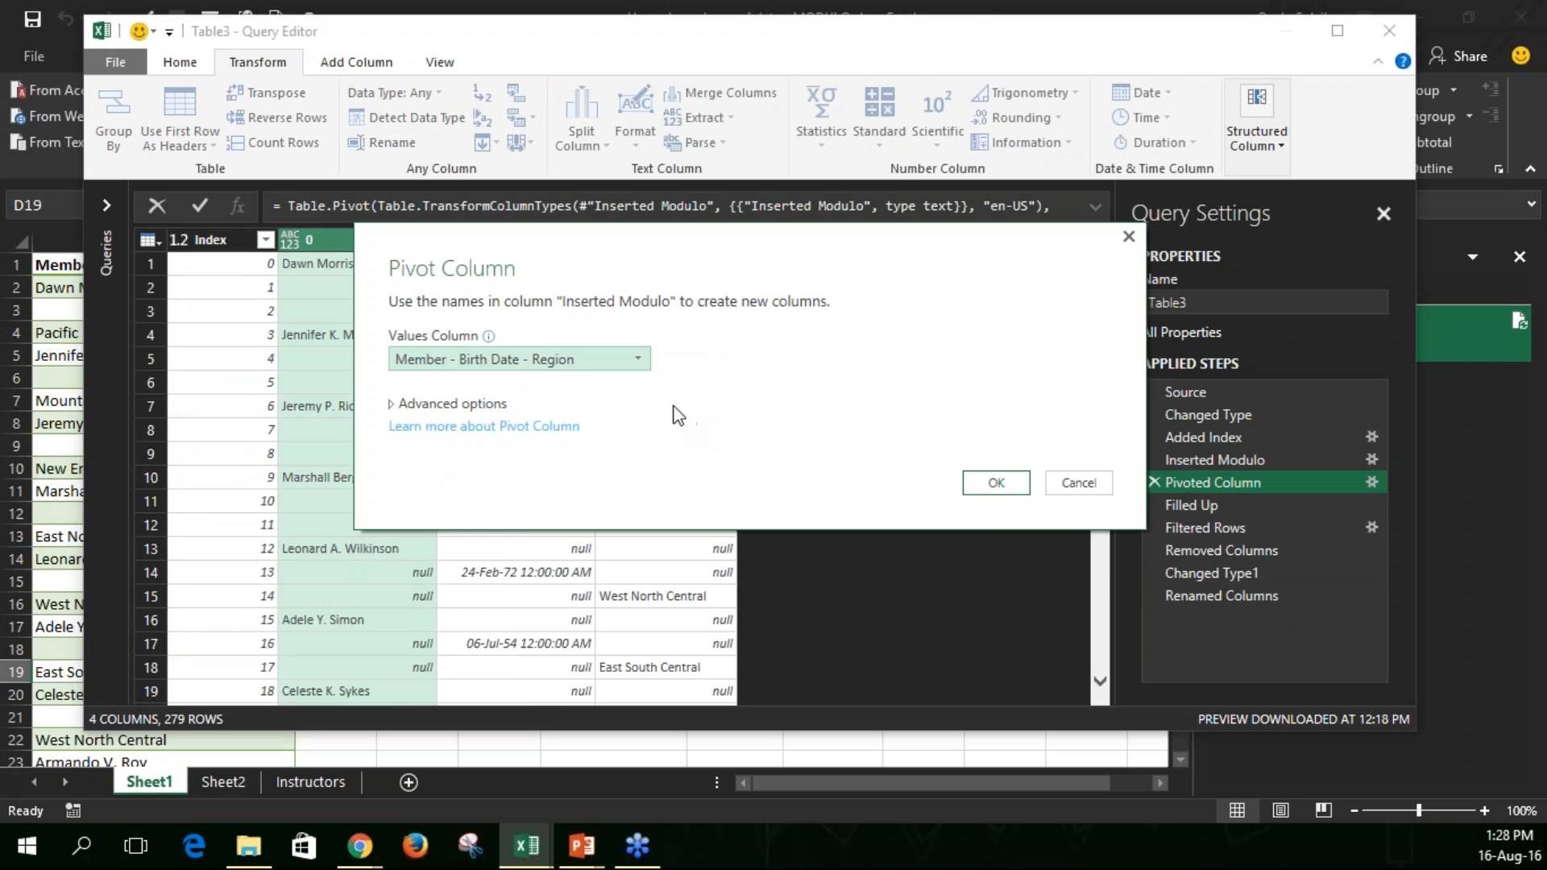
pyautogui.click(997, 486)
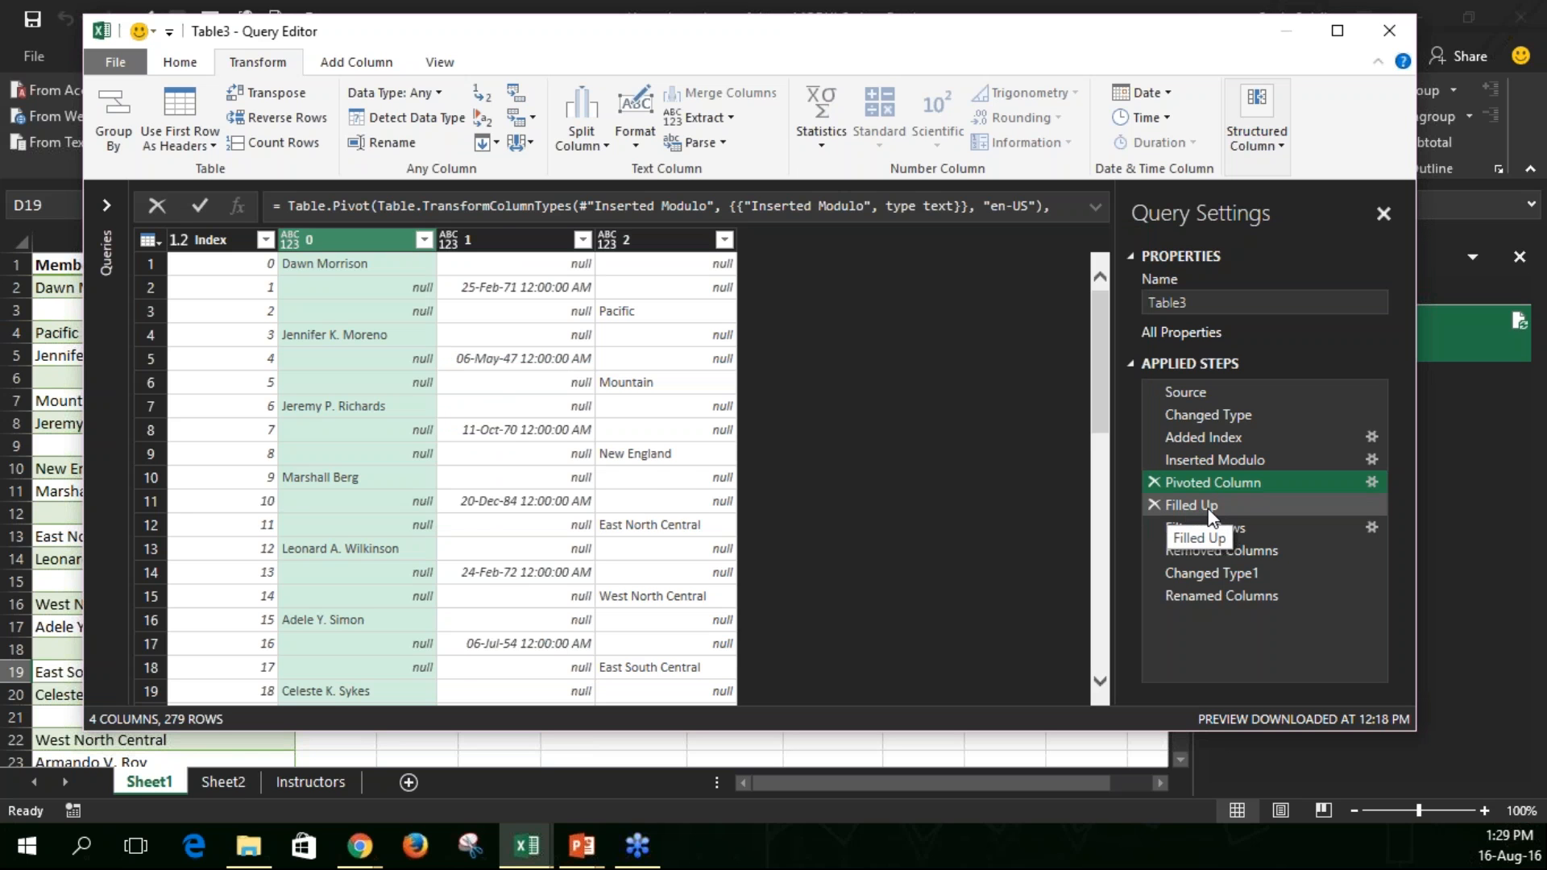
pyautogui.click(1208, 506)
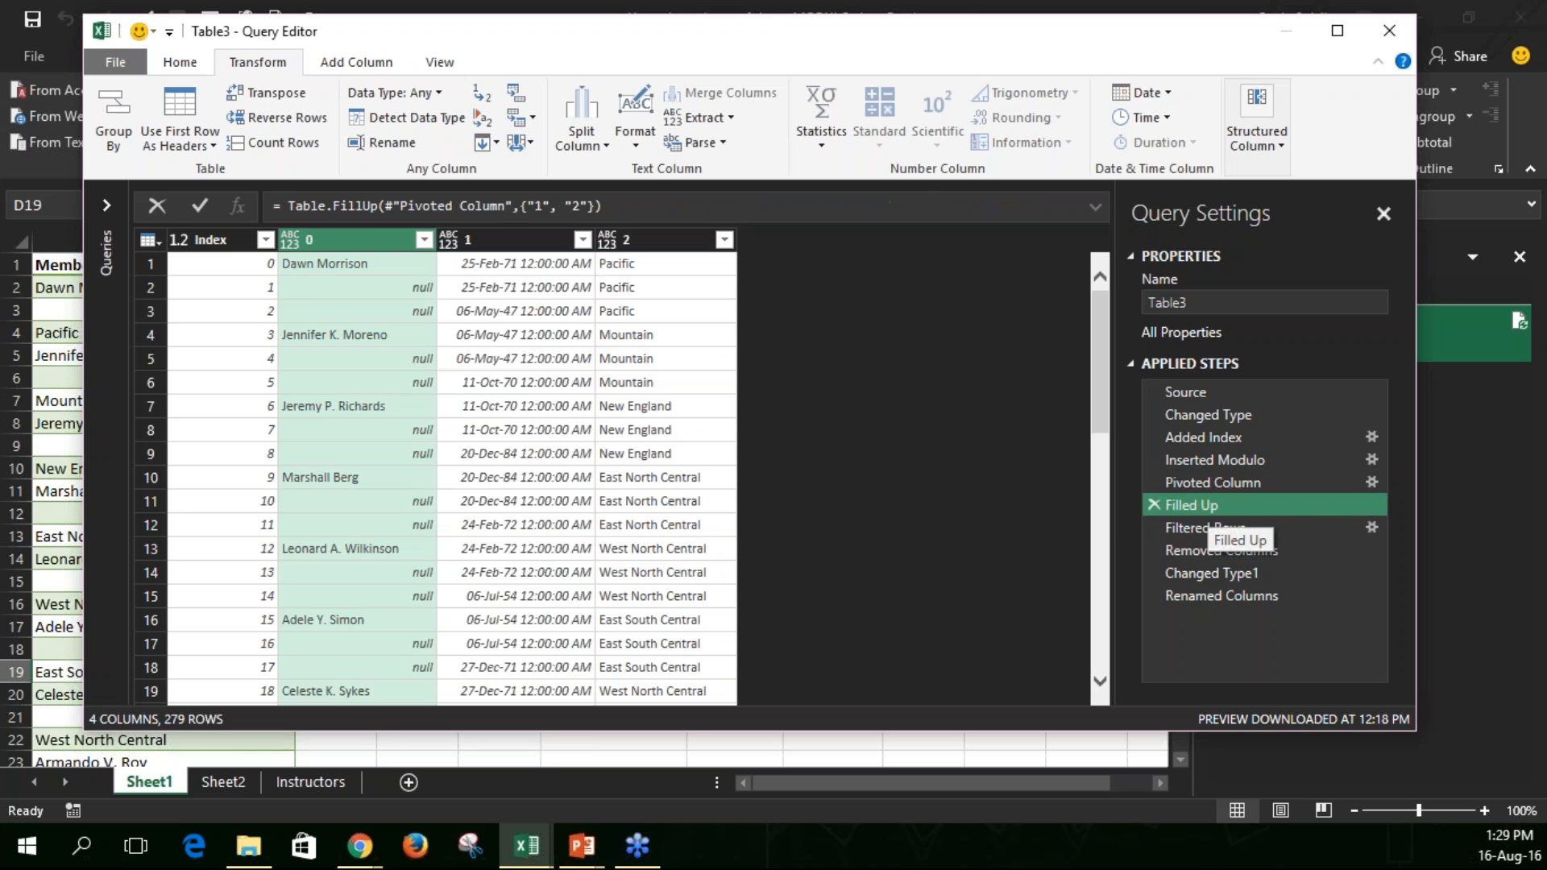
pyautogui.click(1207, 482)
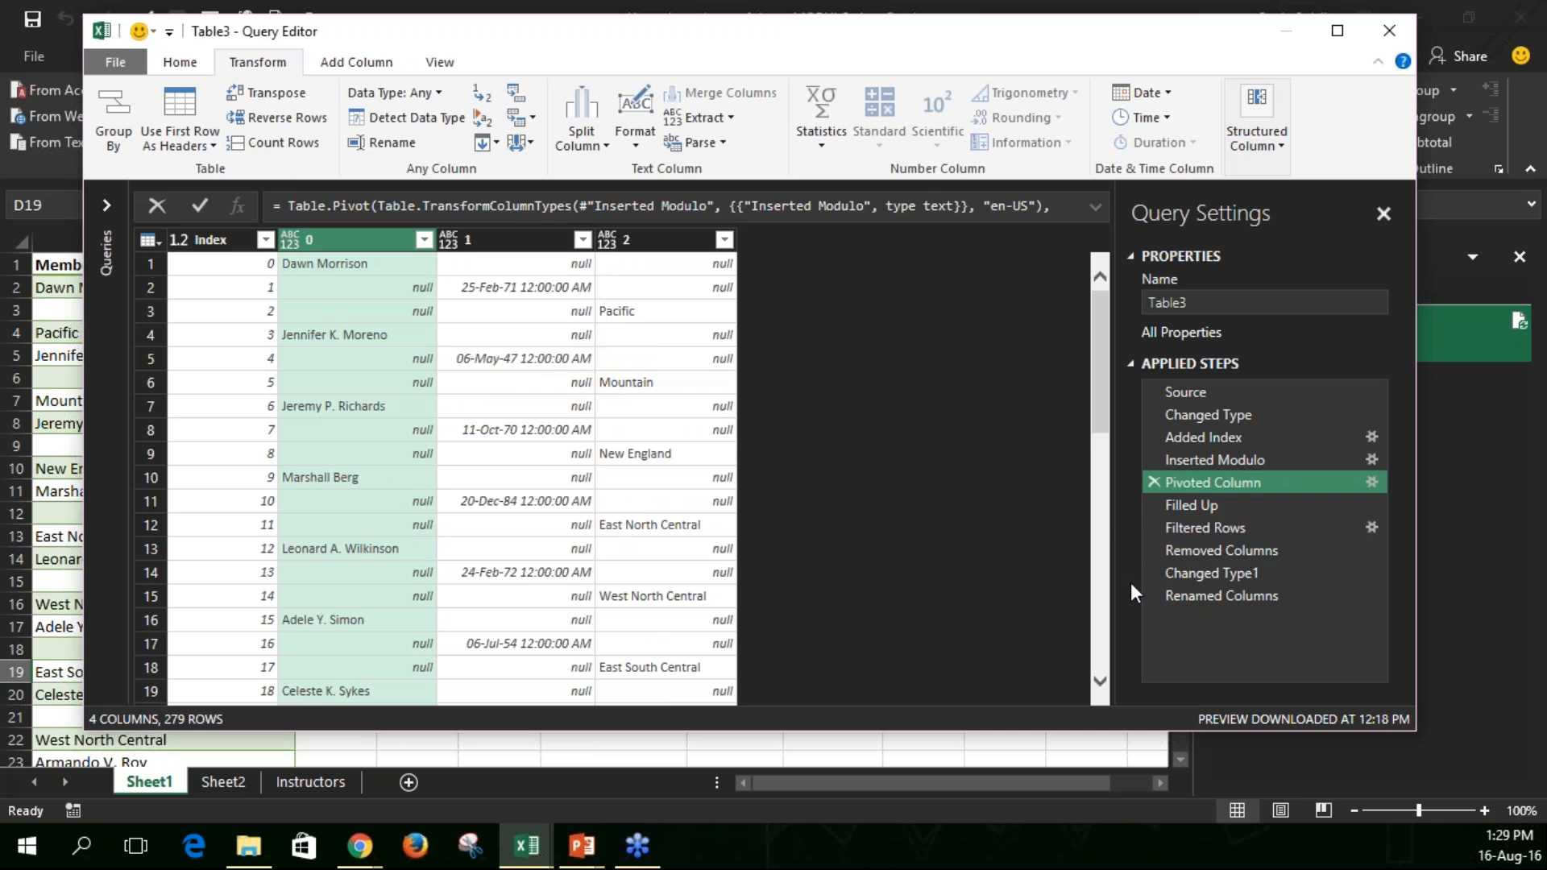
# - Inspect Table3's Filled Up and Filtered Rows steps, including the row filter's settings, and compare their results without changing anything
pyautogui.click(1192, 504)
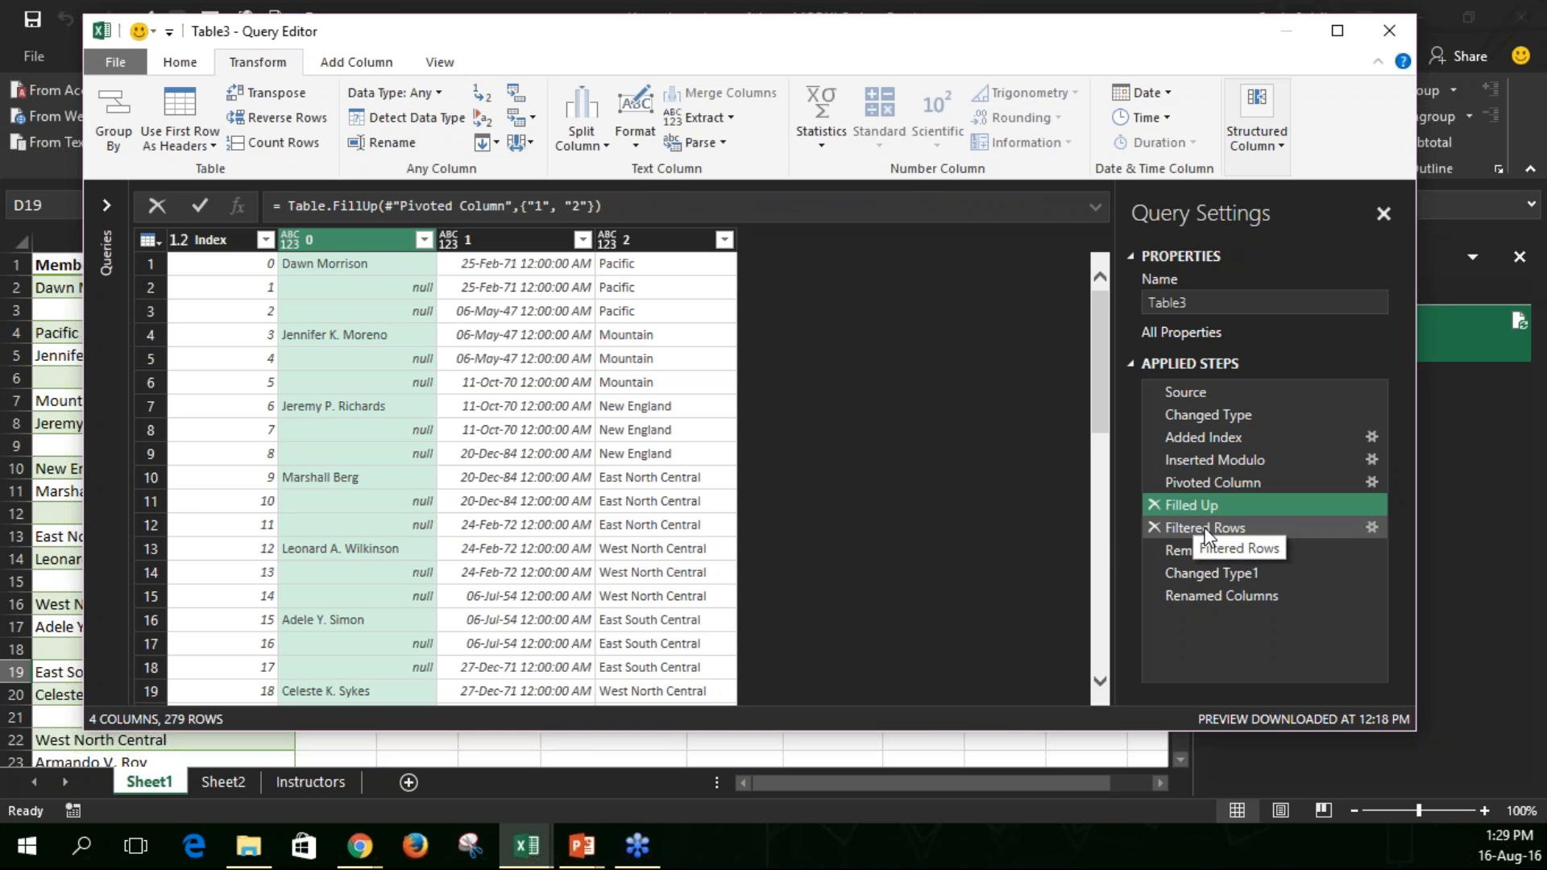
pyautogui.click(1372, 528)
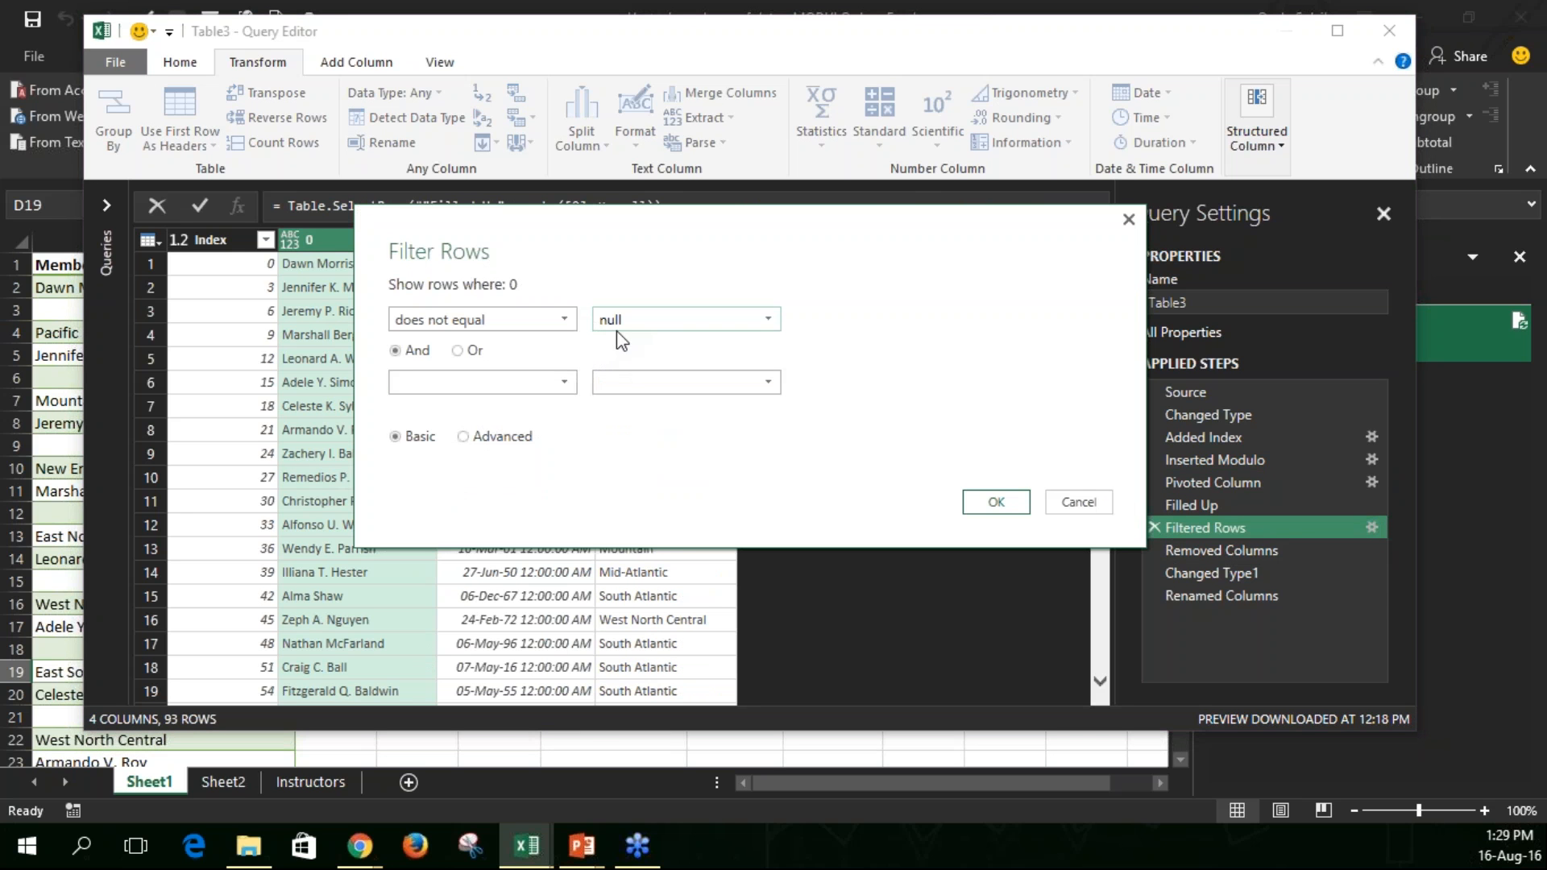
pyautogui.click(1071, 501)
pyautogui.click(1203, 505)
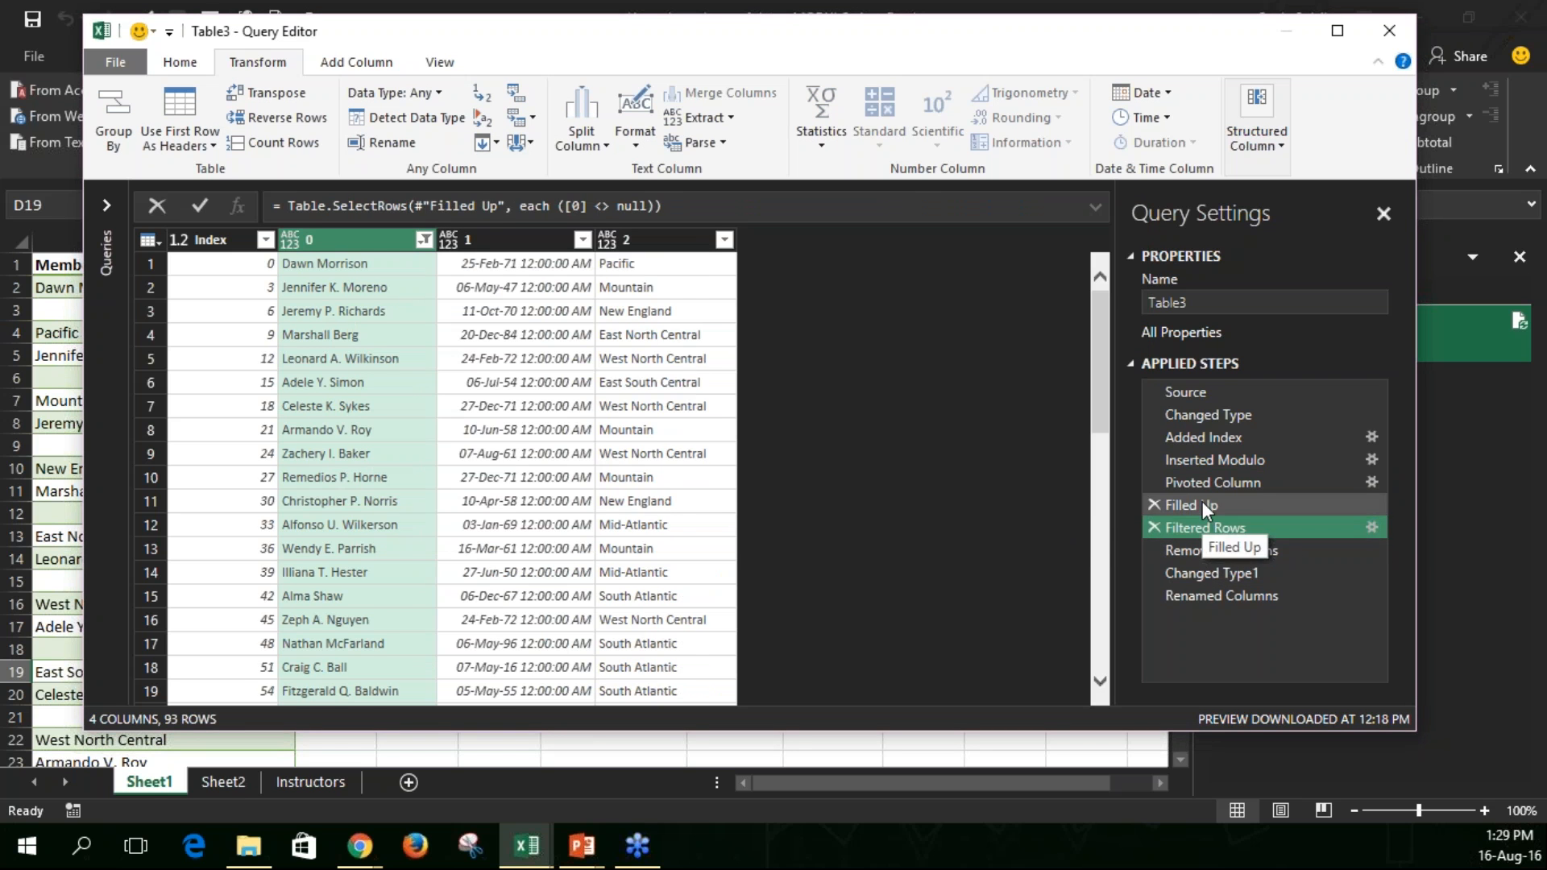
pyautogui.click(1203, 526)
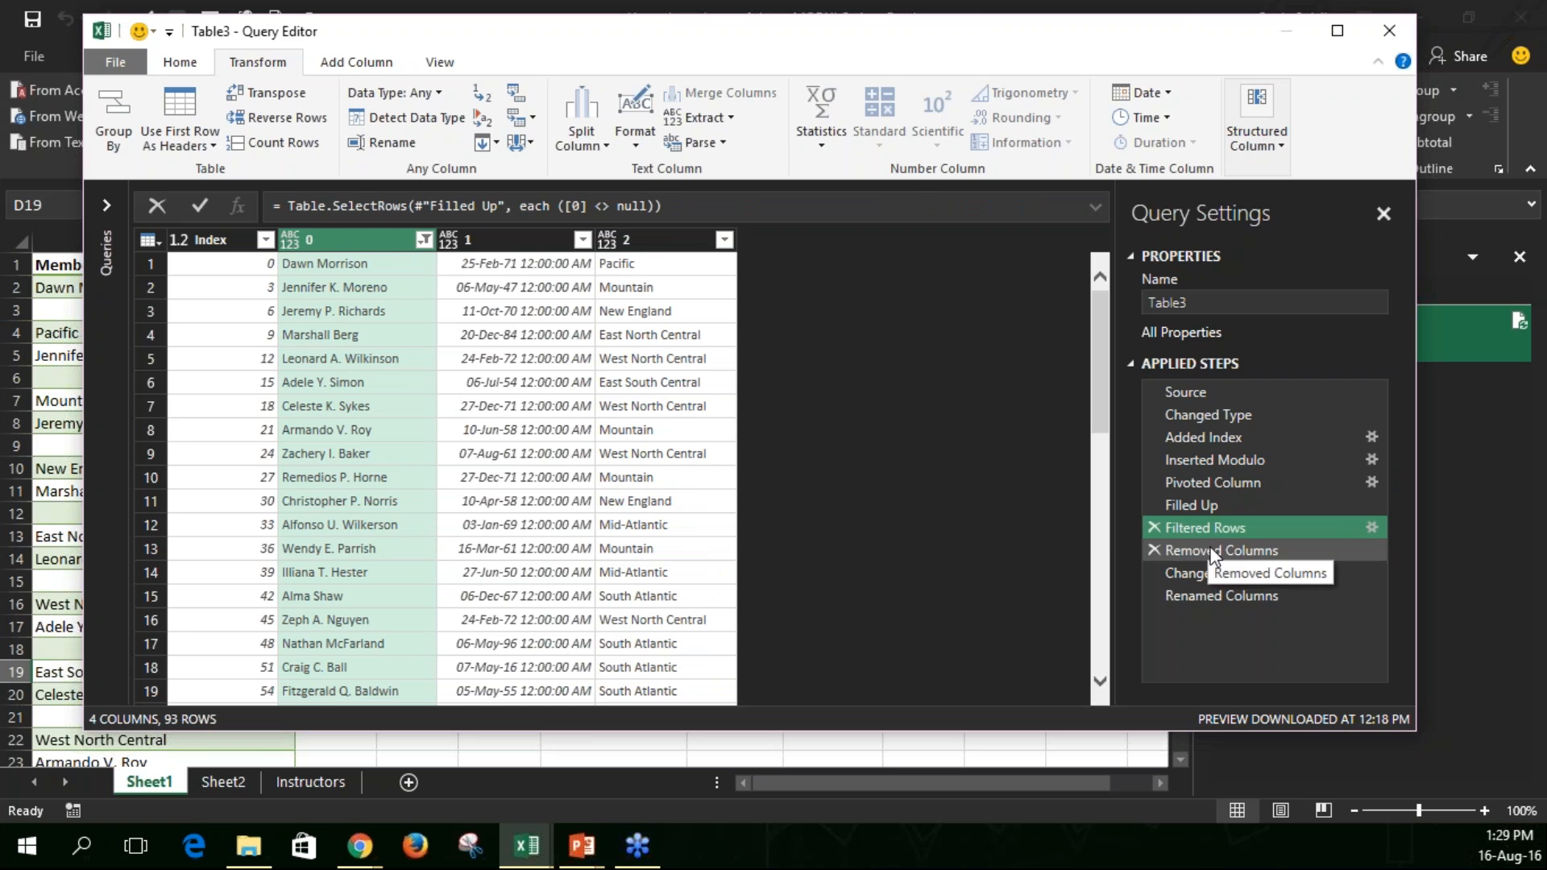
# - Review the Removed Columns, Changed Type1 and Renamed Columns steps of Table3 and look through the final rows
pyautogui.click(1211, 549)
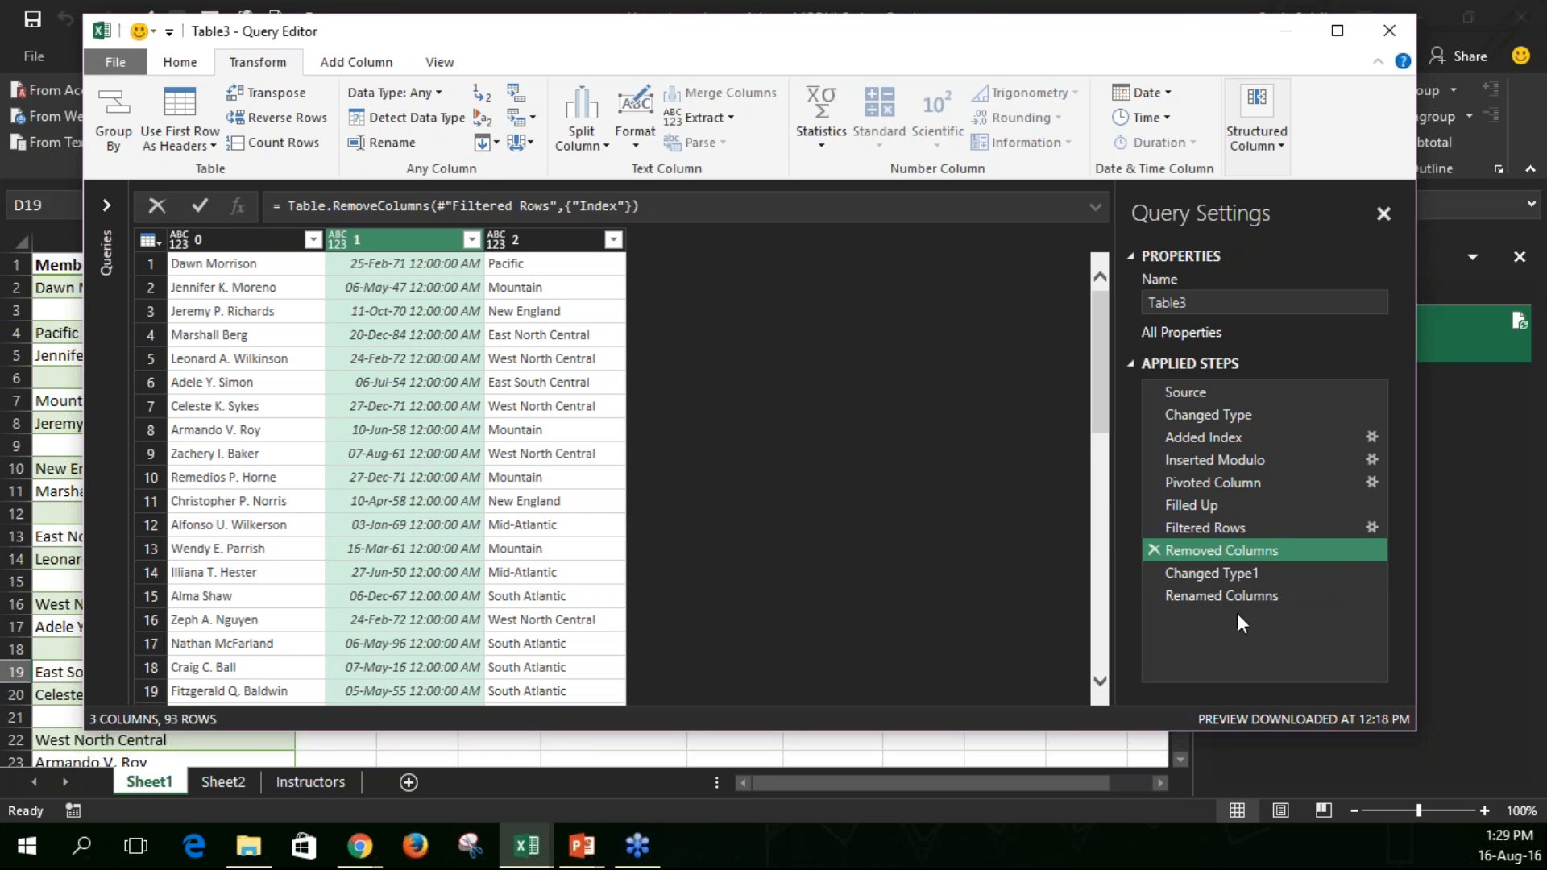
pyautogui.click(1211, 573)
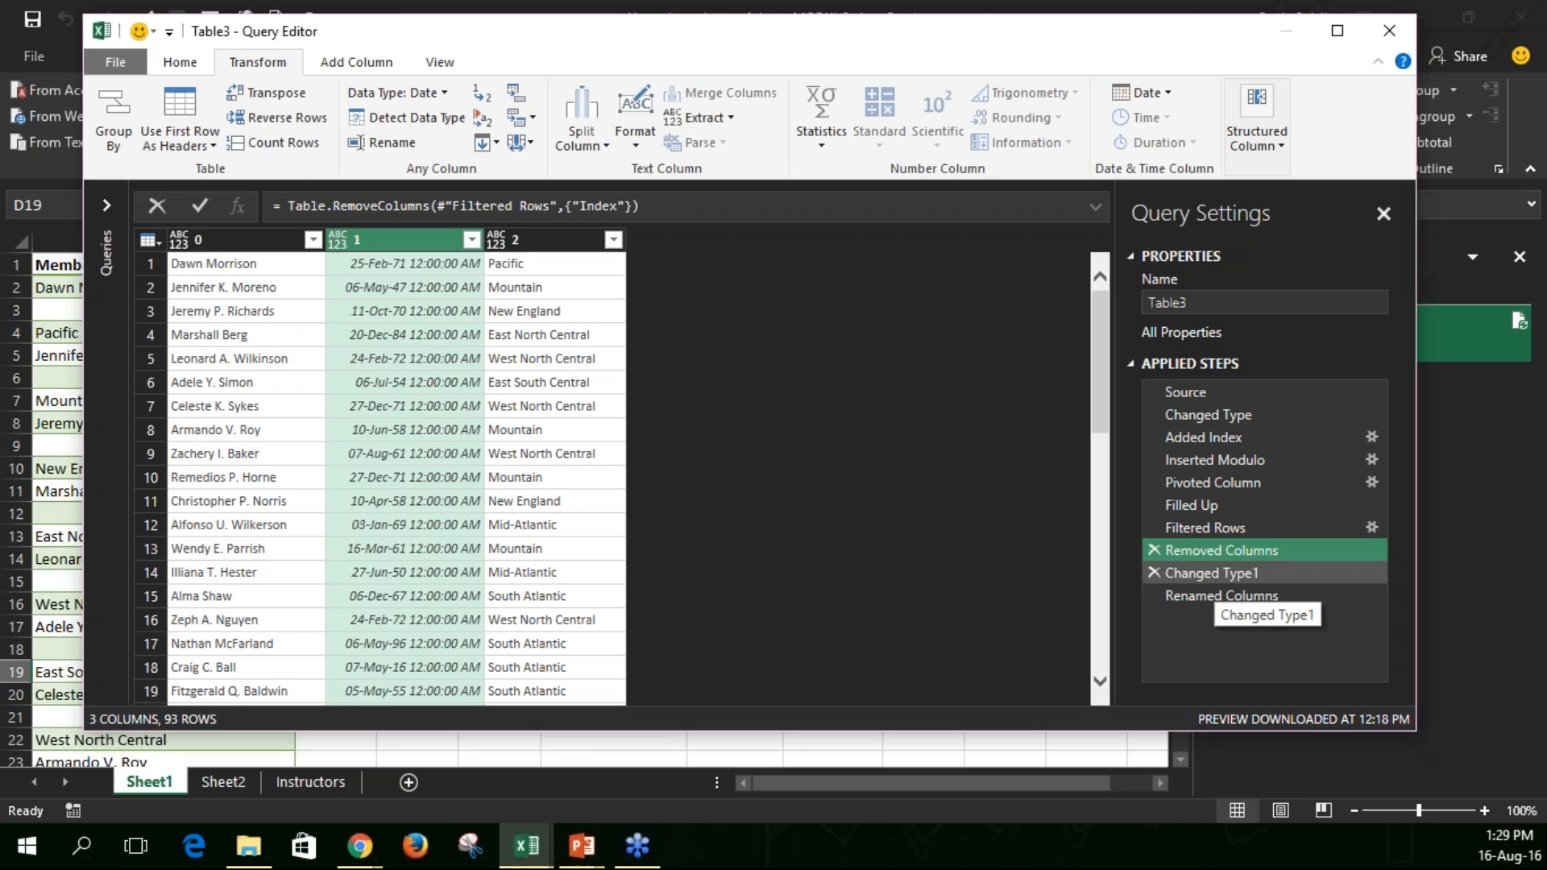
pyautogui.click(1211, 550)
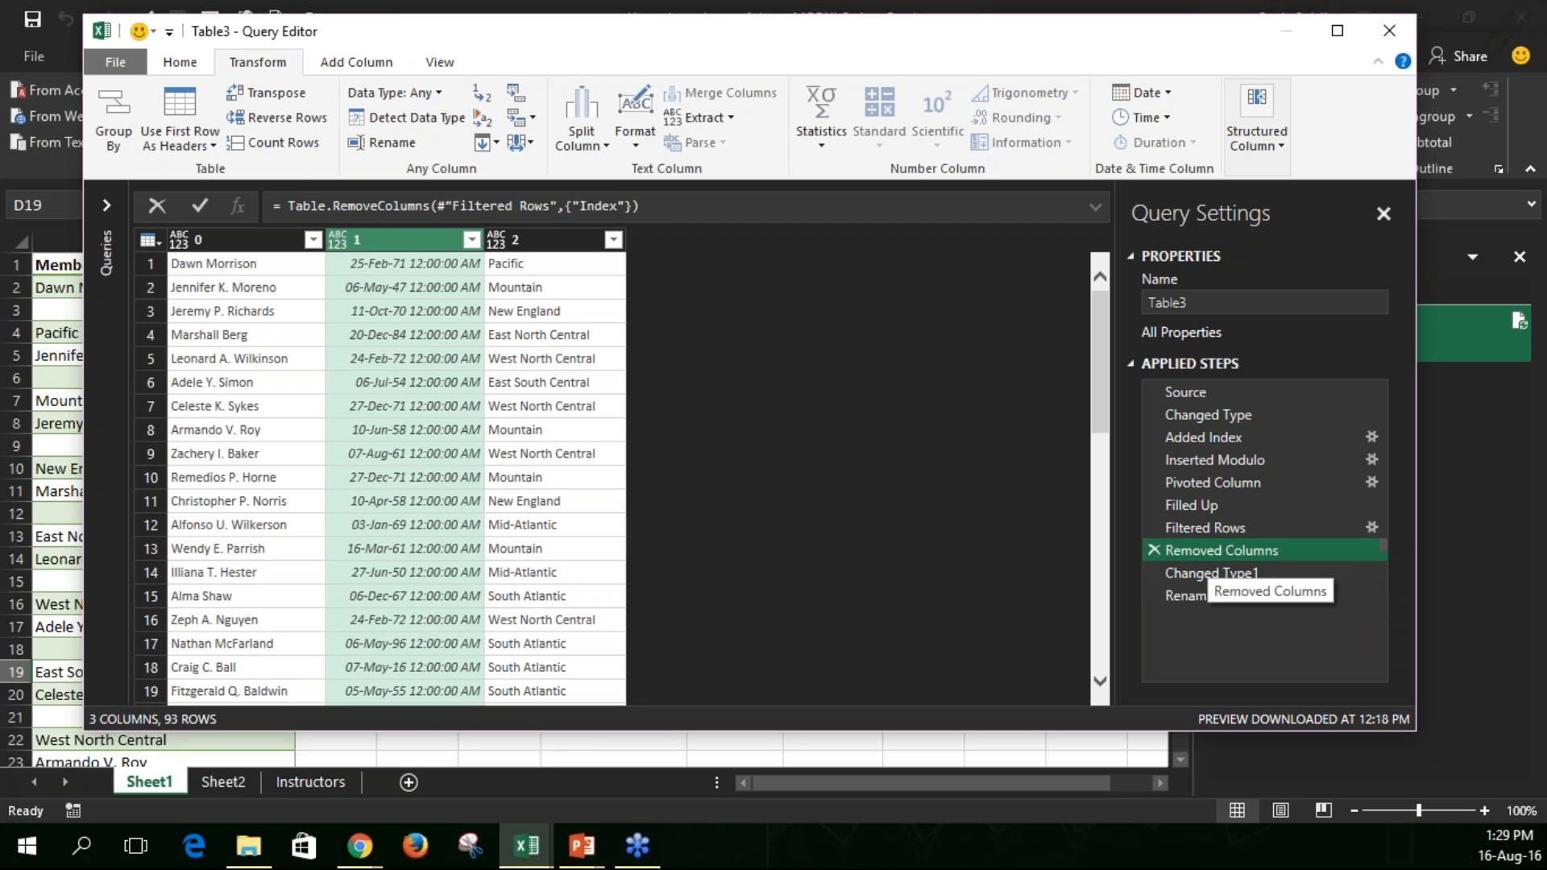
pyautogui.click(1210, 568)
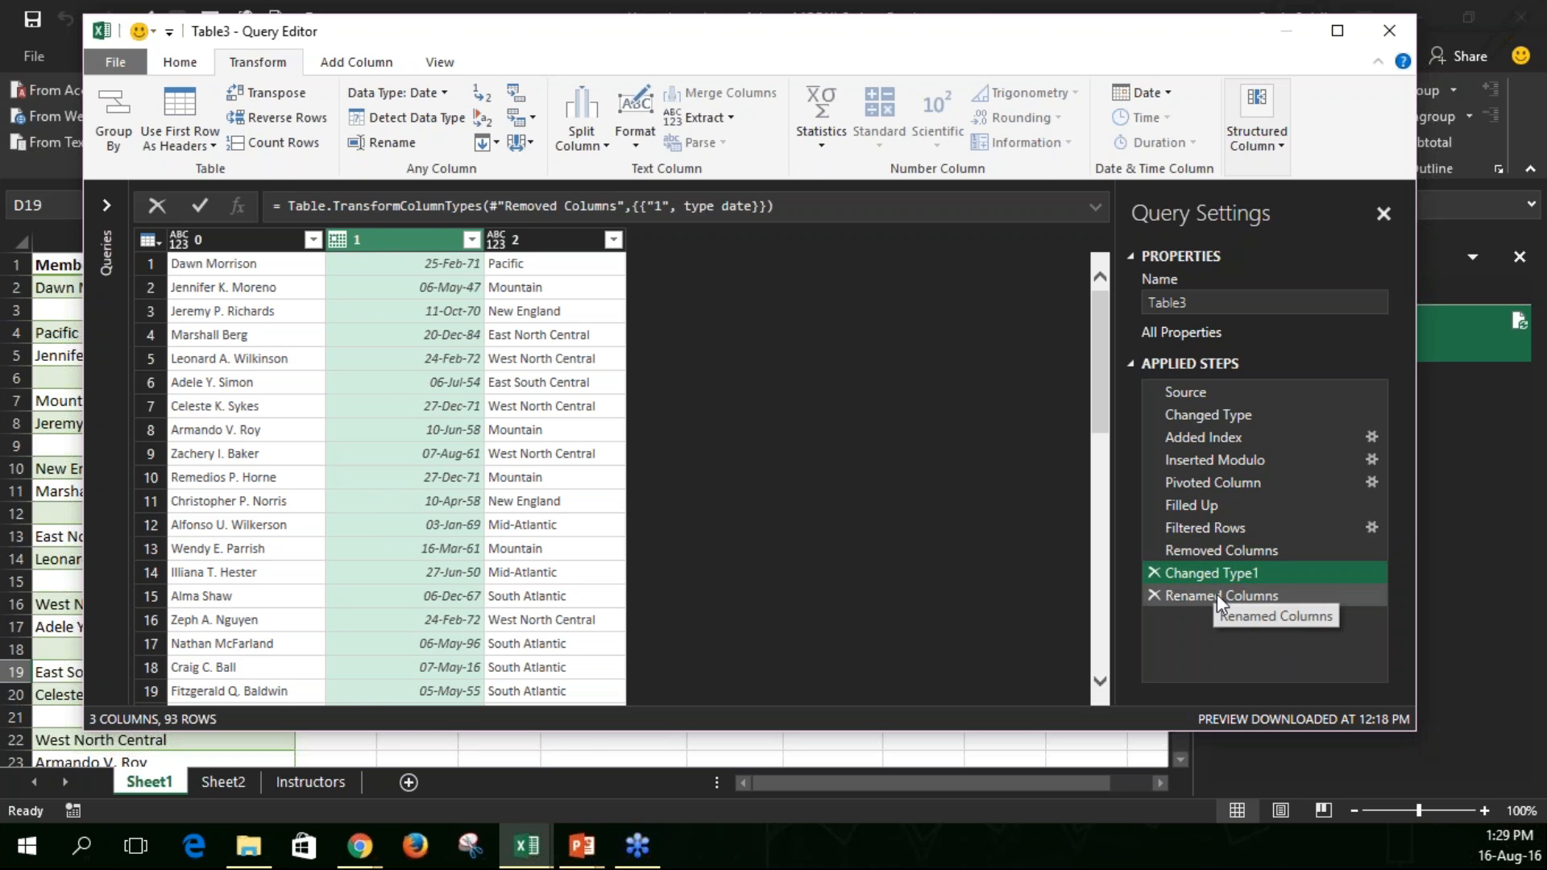
pyautogui.click(1217, 595)
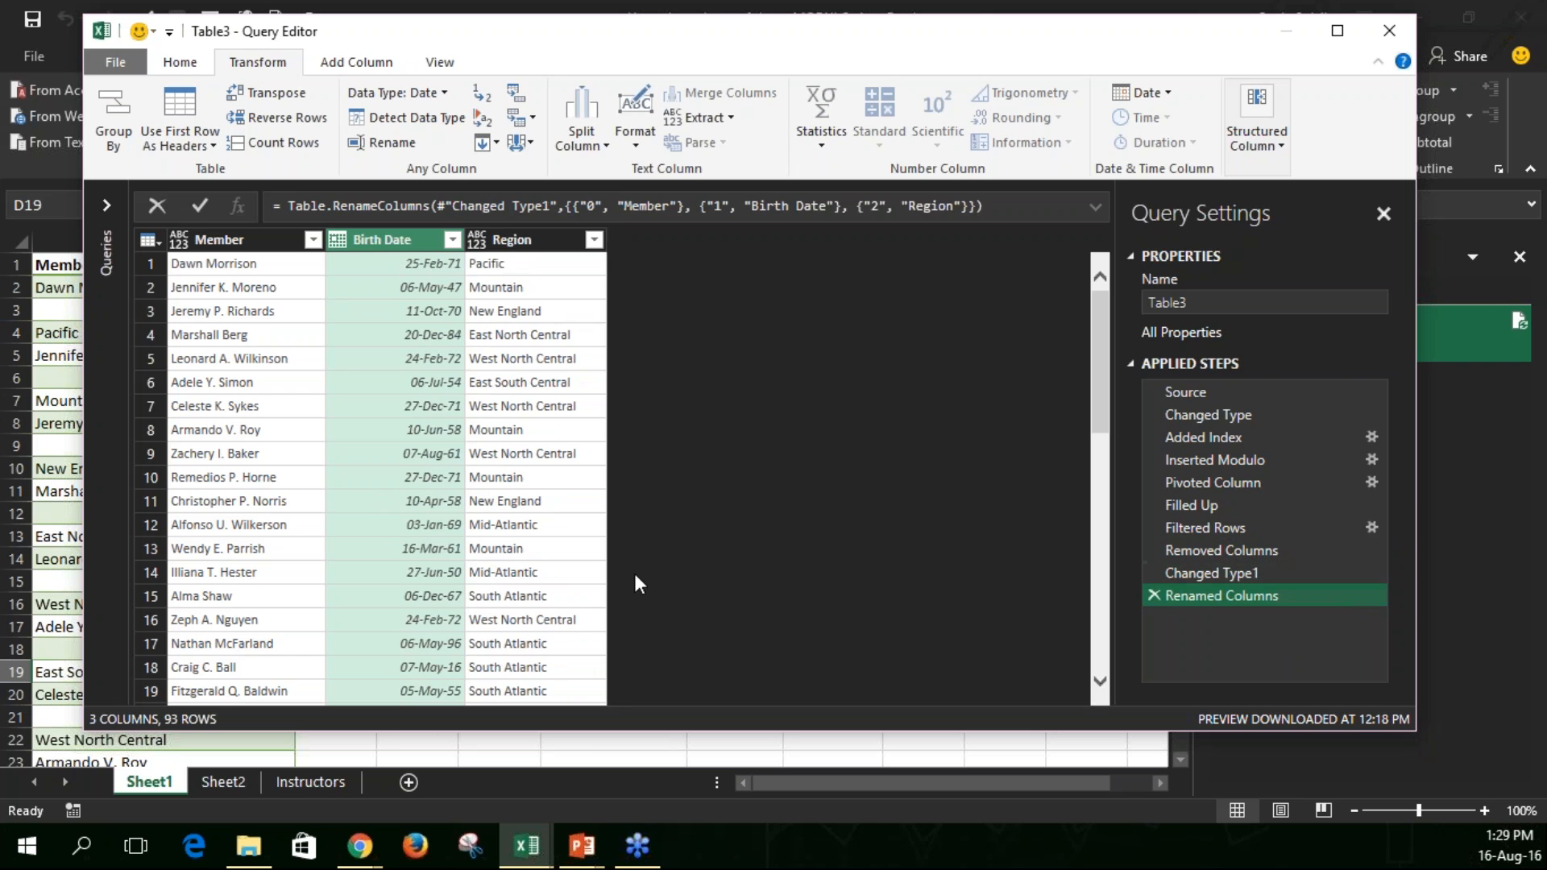
pyautogui.scroll(-4, 401, 559)
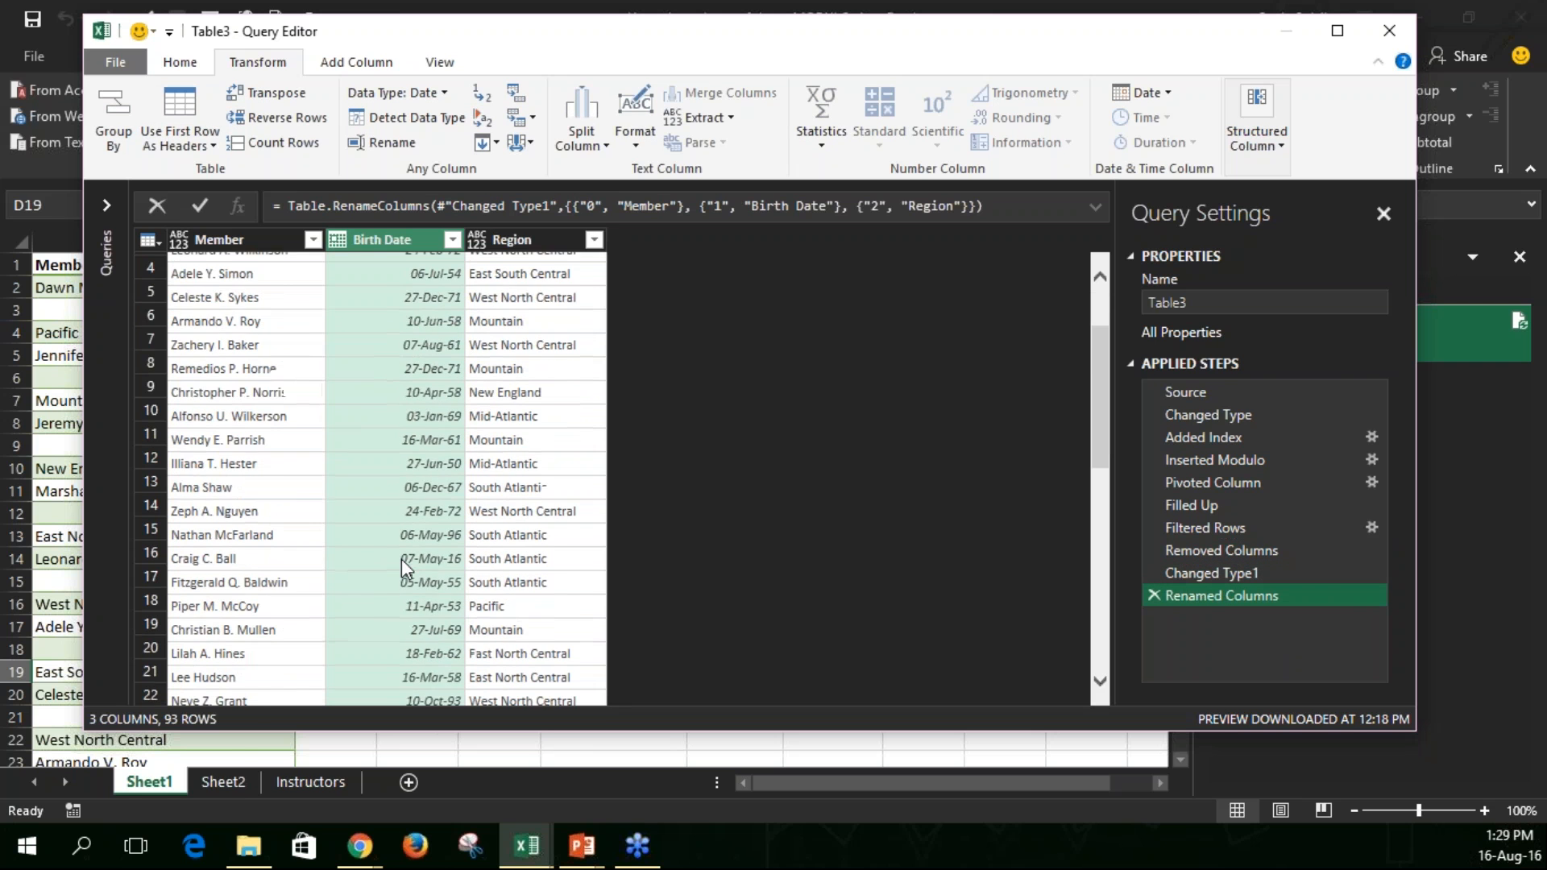
pyautogui.scroll(4, 398, 553)
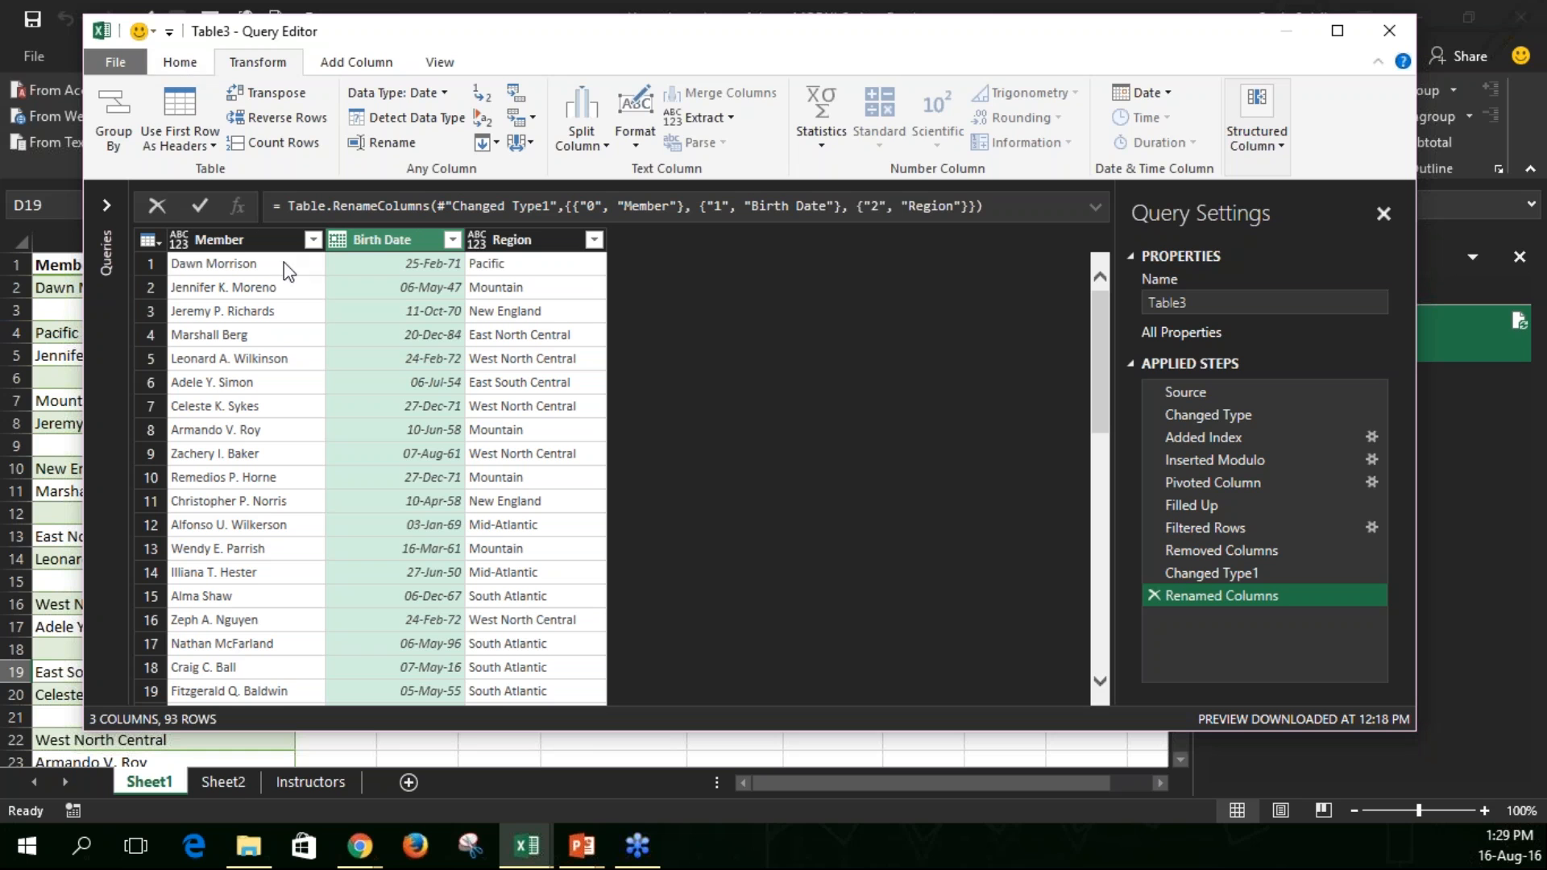
# - Close the Table3 query and load its result into the workbook
pyautogui.click(181, 63)
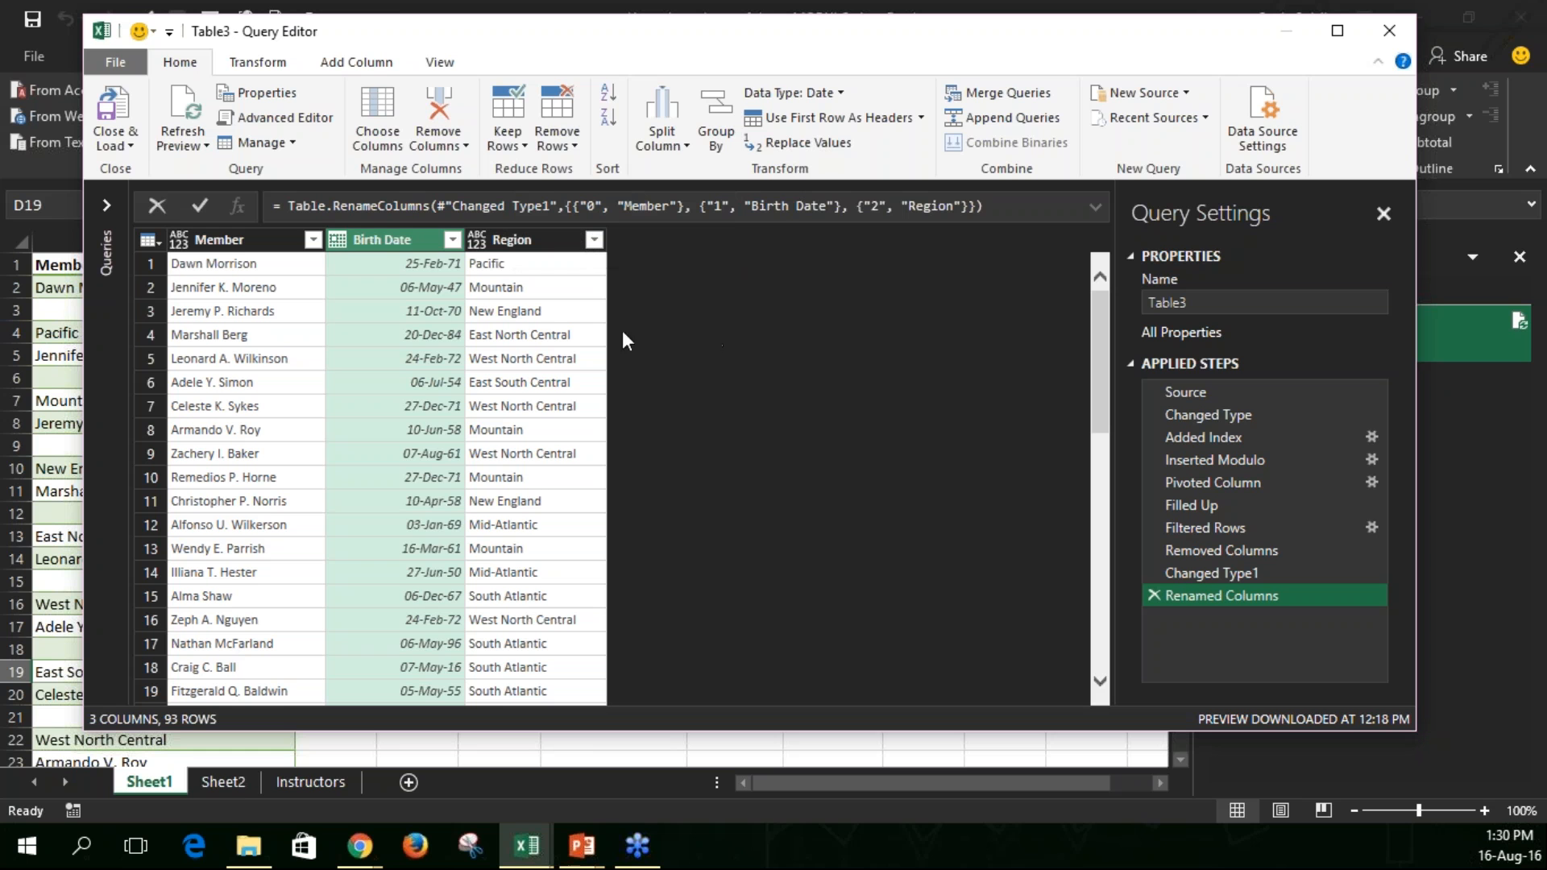
pyautogui.click(251, 61)
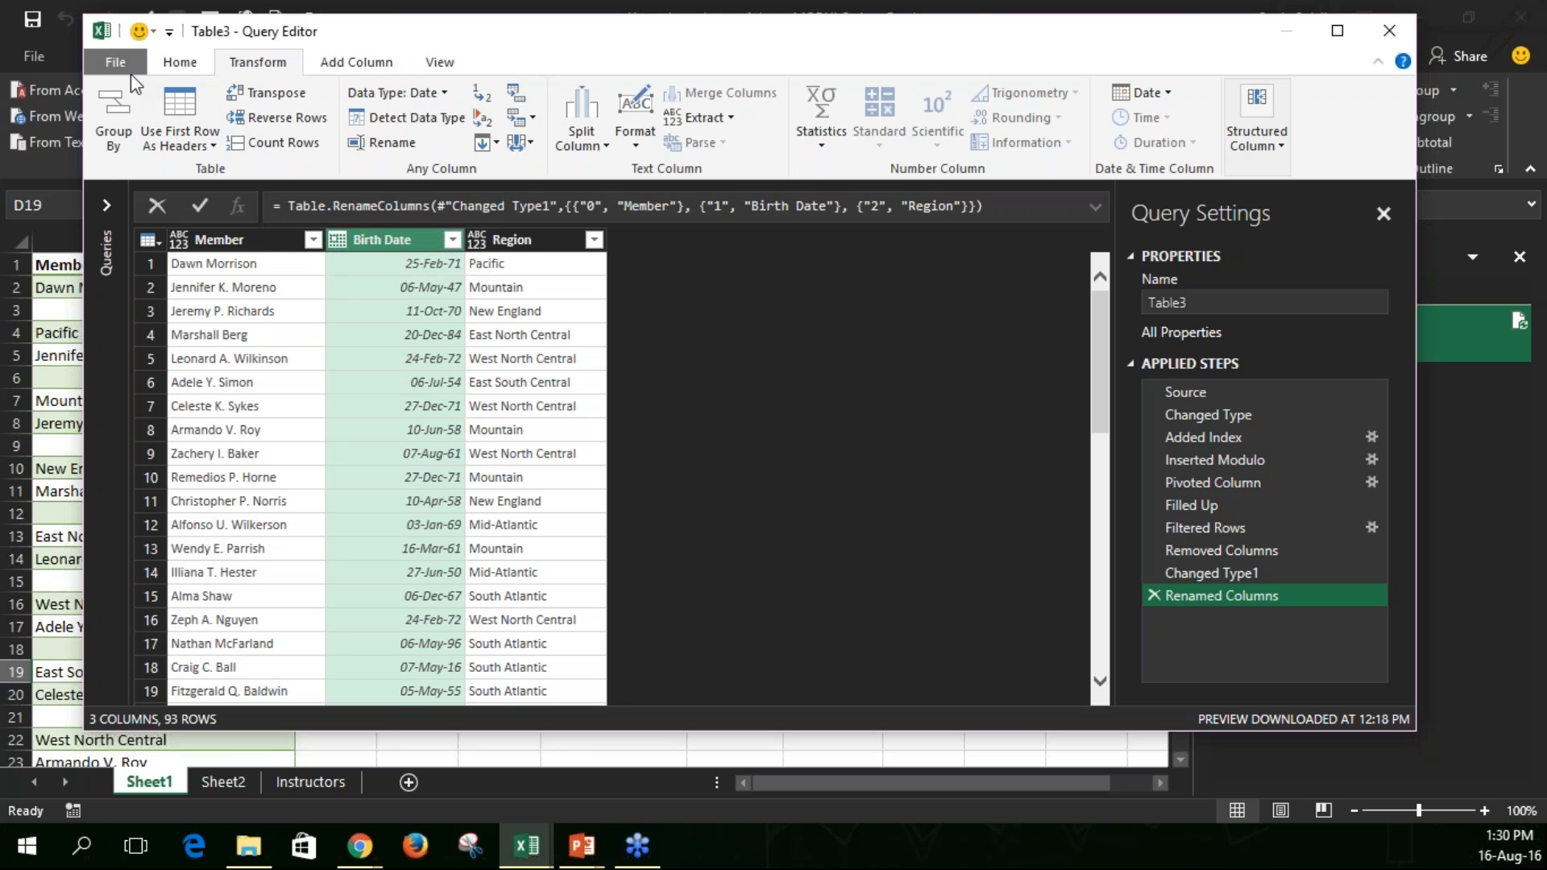
pyautogui.click(175, 63)
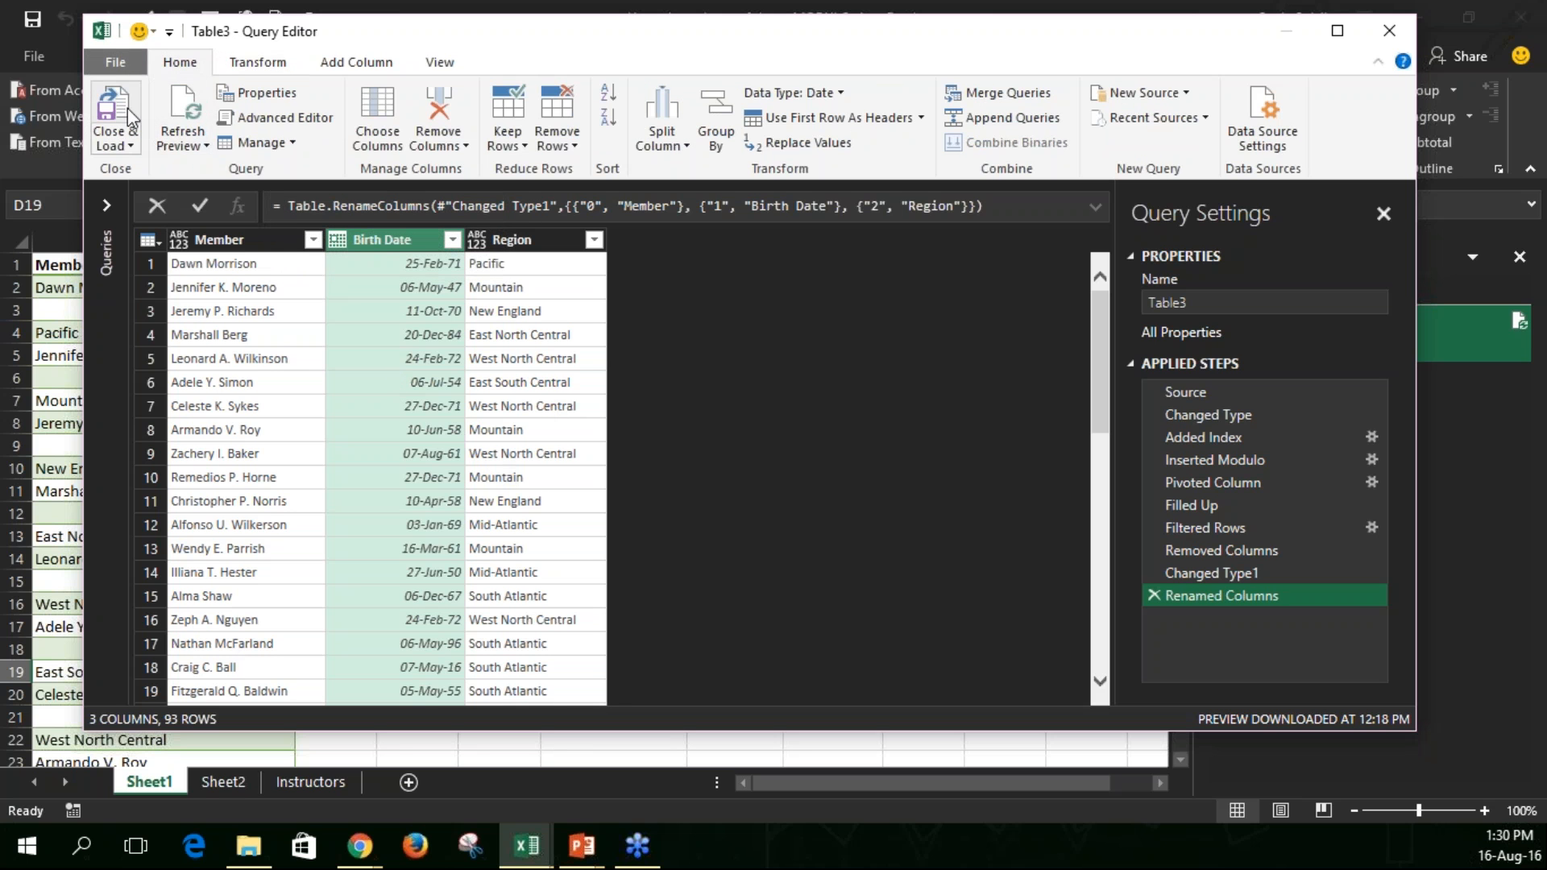
pyautogui.click(121, 107)
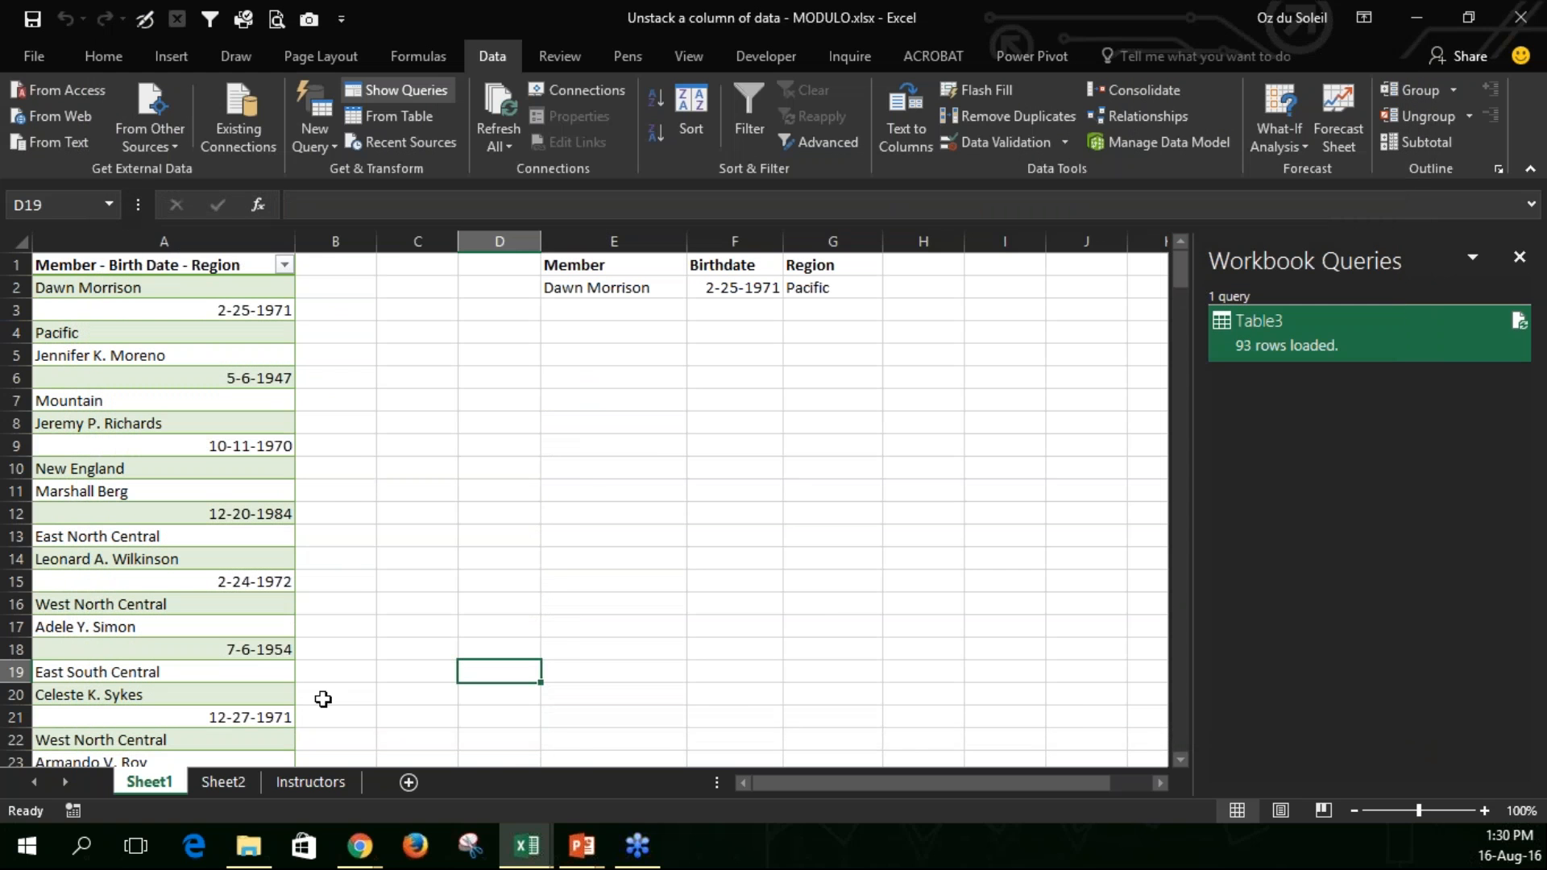
# - Look through the unstacked Member, Birth Date and Region table on Sheet2
pyautogui.click(239, 781)
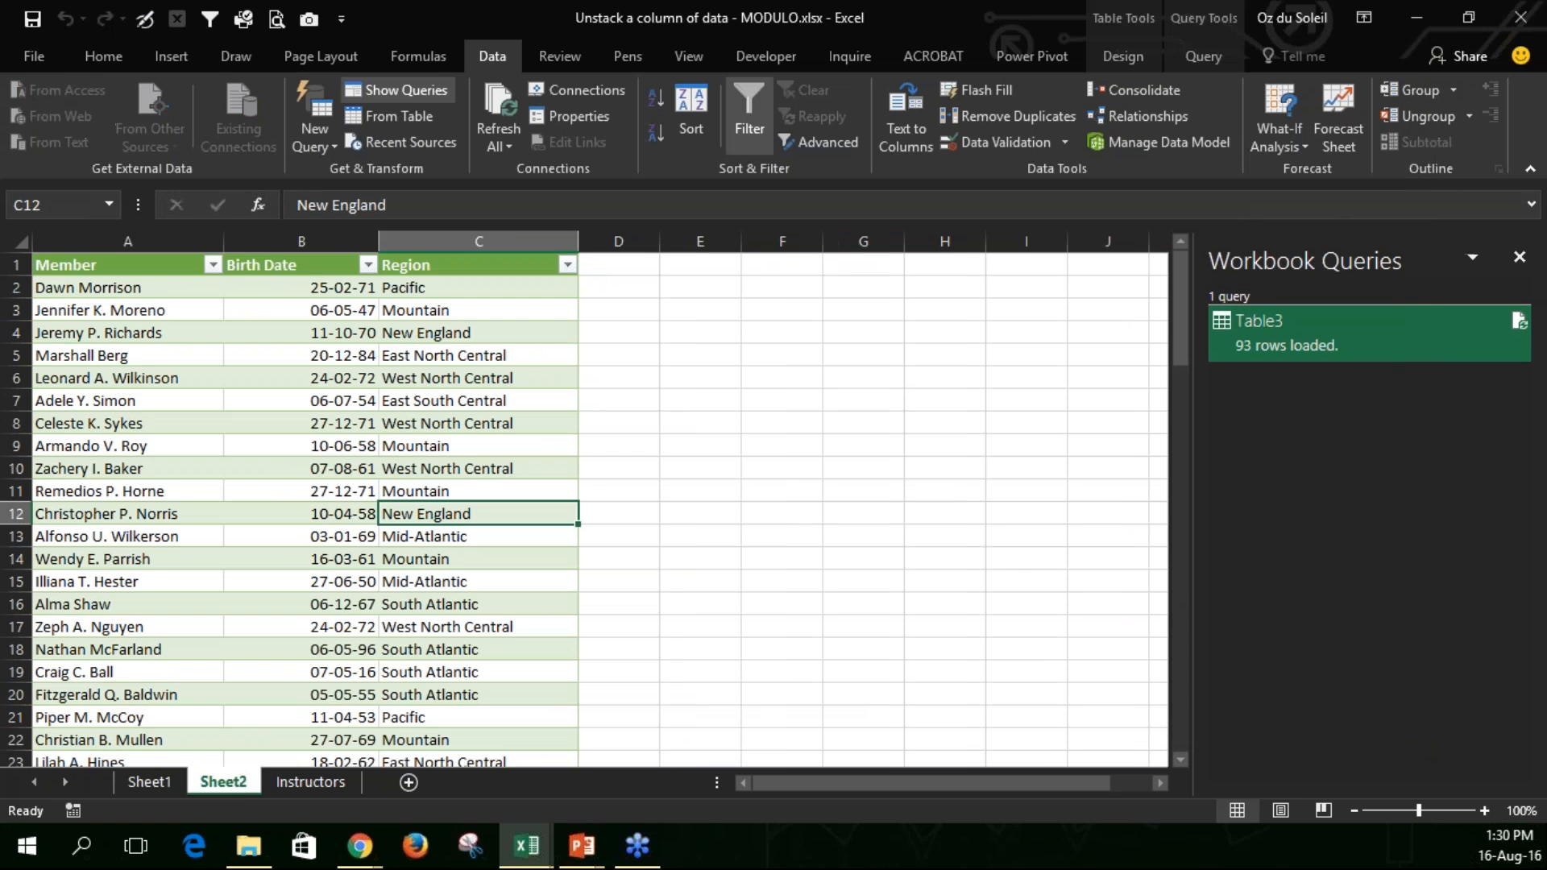
pyautogui.scroll(-6, 318, 433)
pyautogui.scroll(-9, 319, 434)
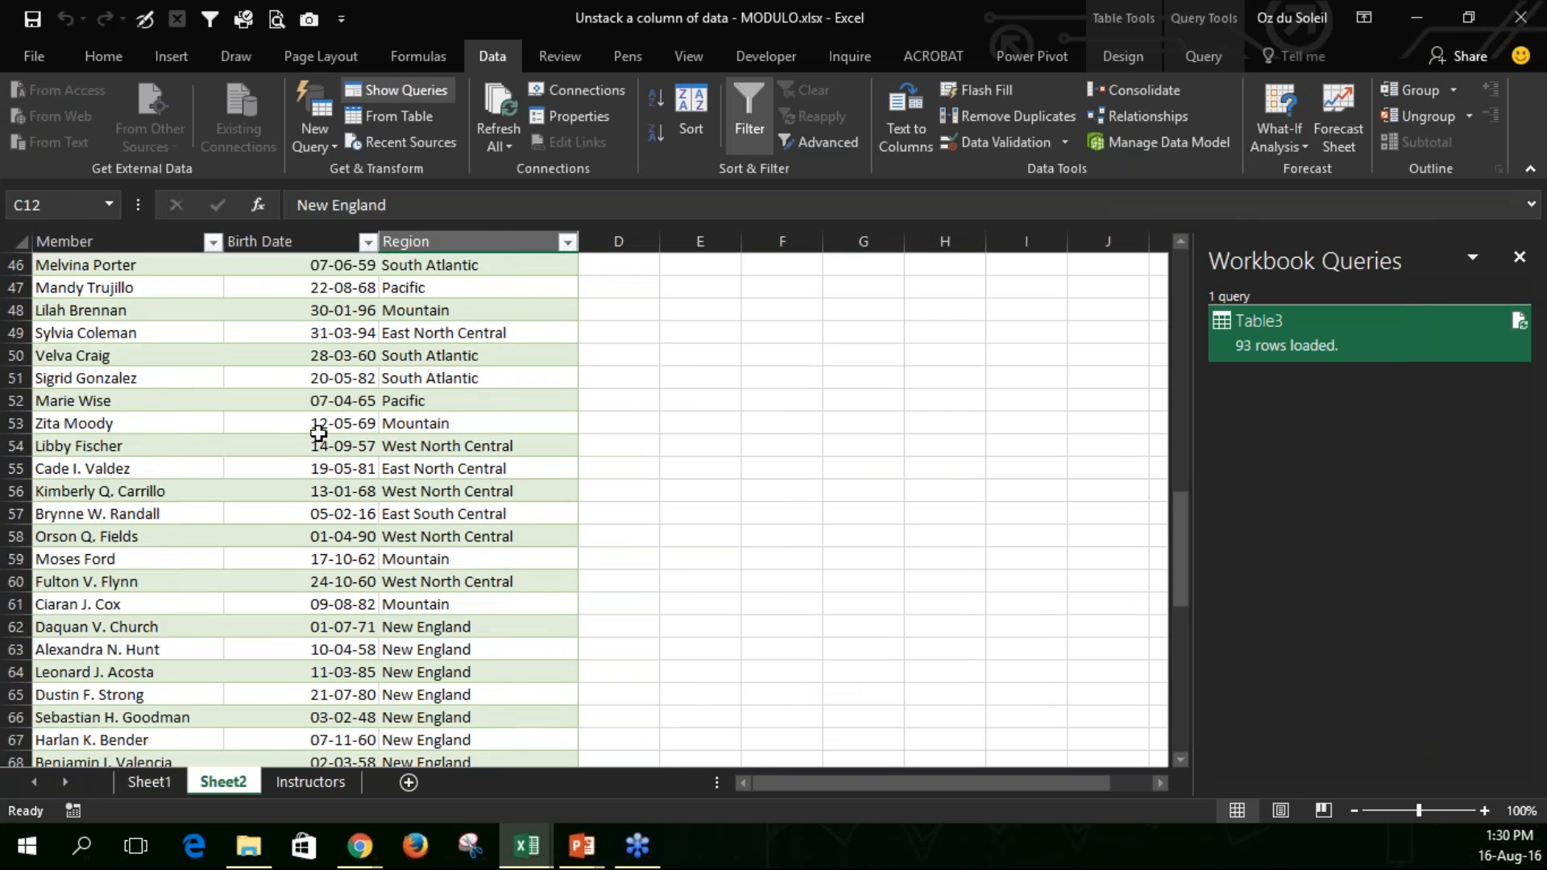
pyautogui.scroll(14, 314, 435)
pyautogui.scroll(1, 312, 436)
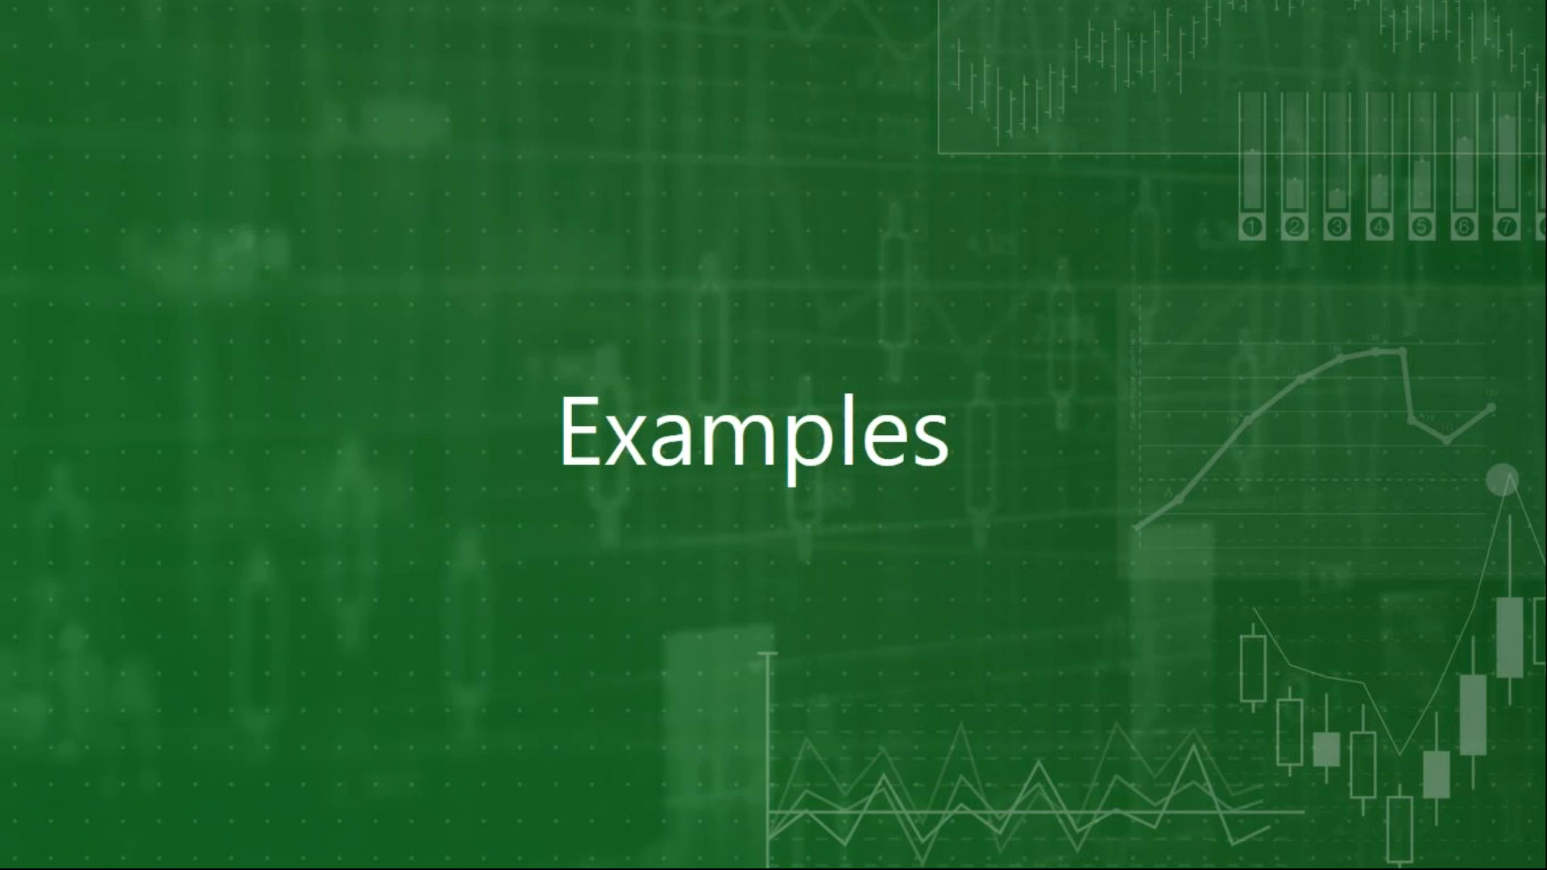
# - Go back to the Get & Transform Overview slide, switch to the Apartments workbook and examine the new-query file sources and combine options
pyautogui.press('Left')
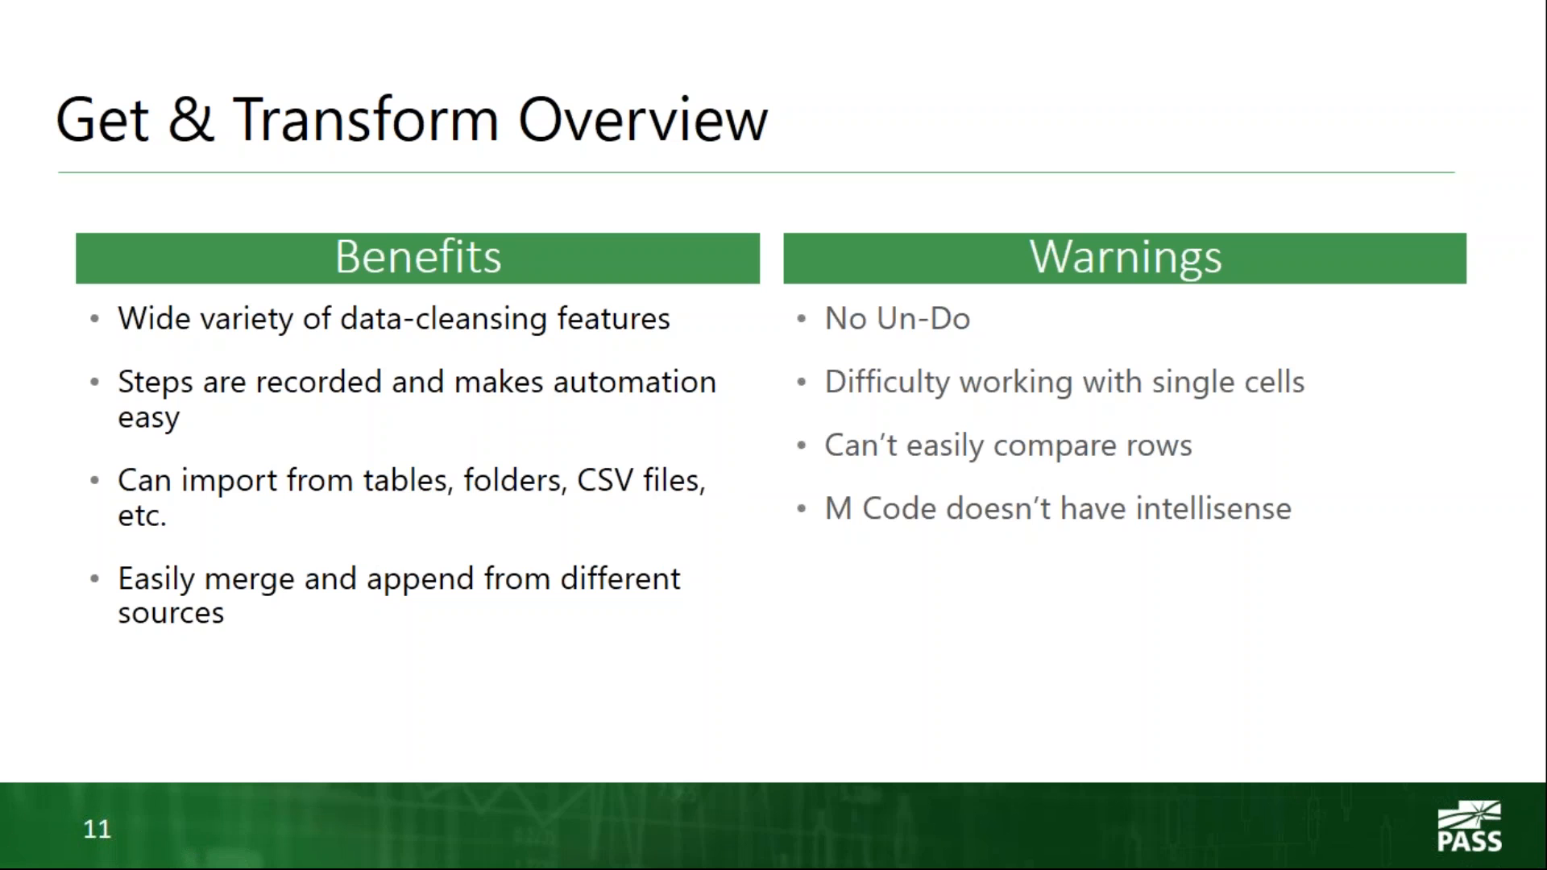
pyautogui.hotkey('alt', 'Tab')
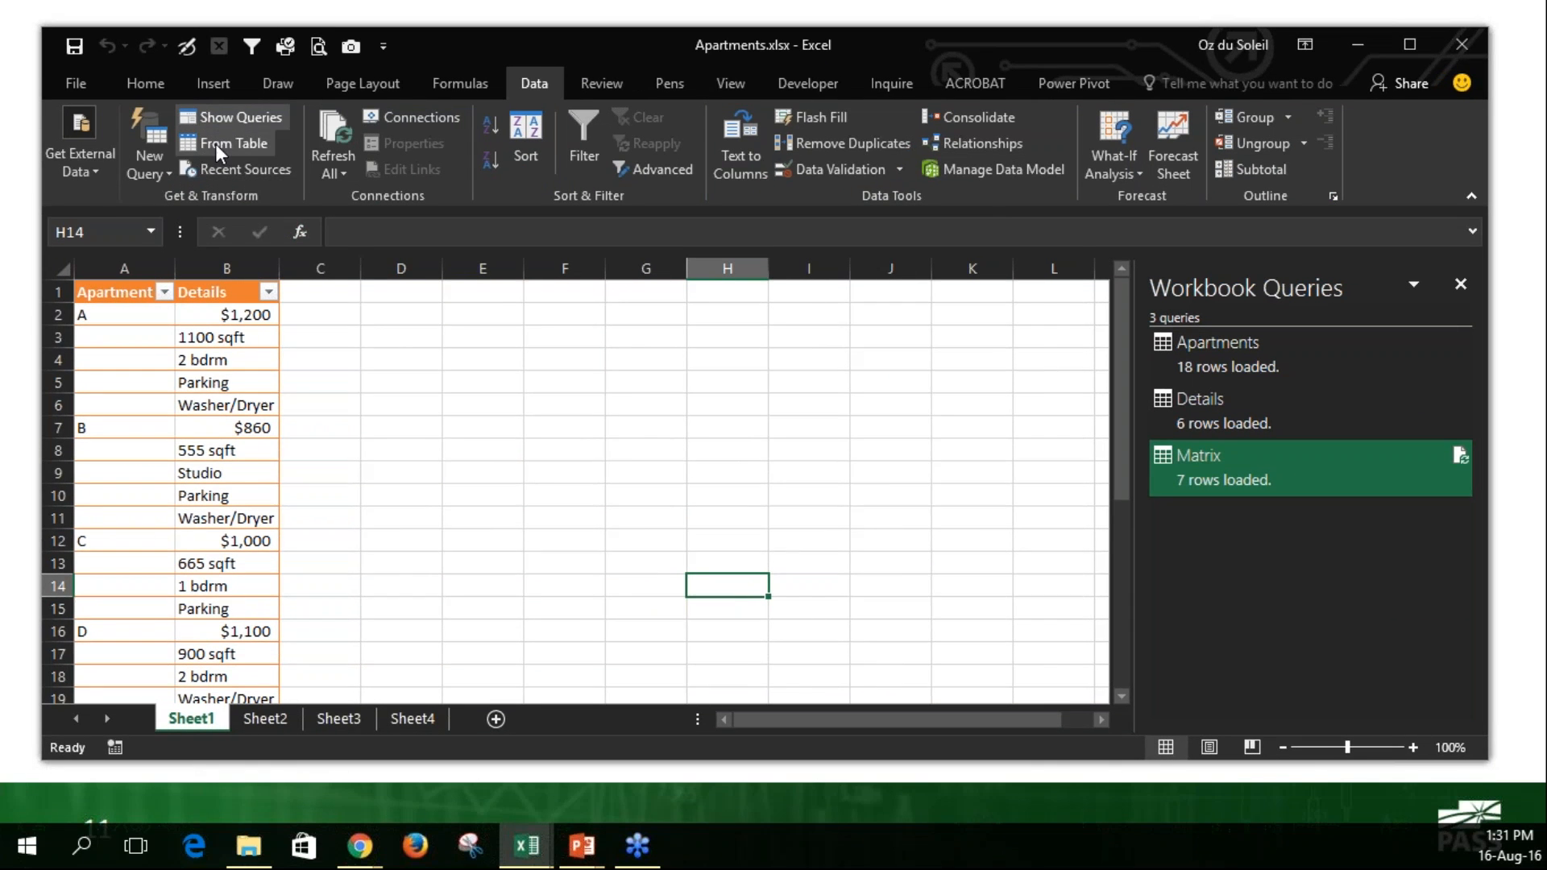
pyautogui.click(158, 178)
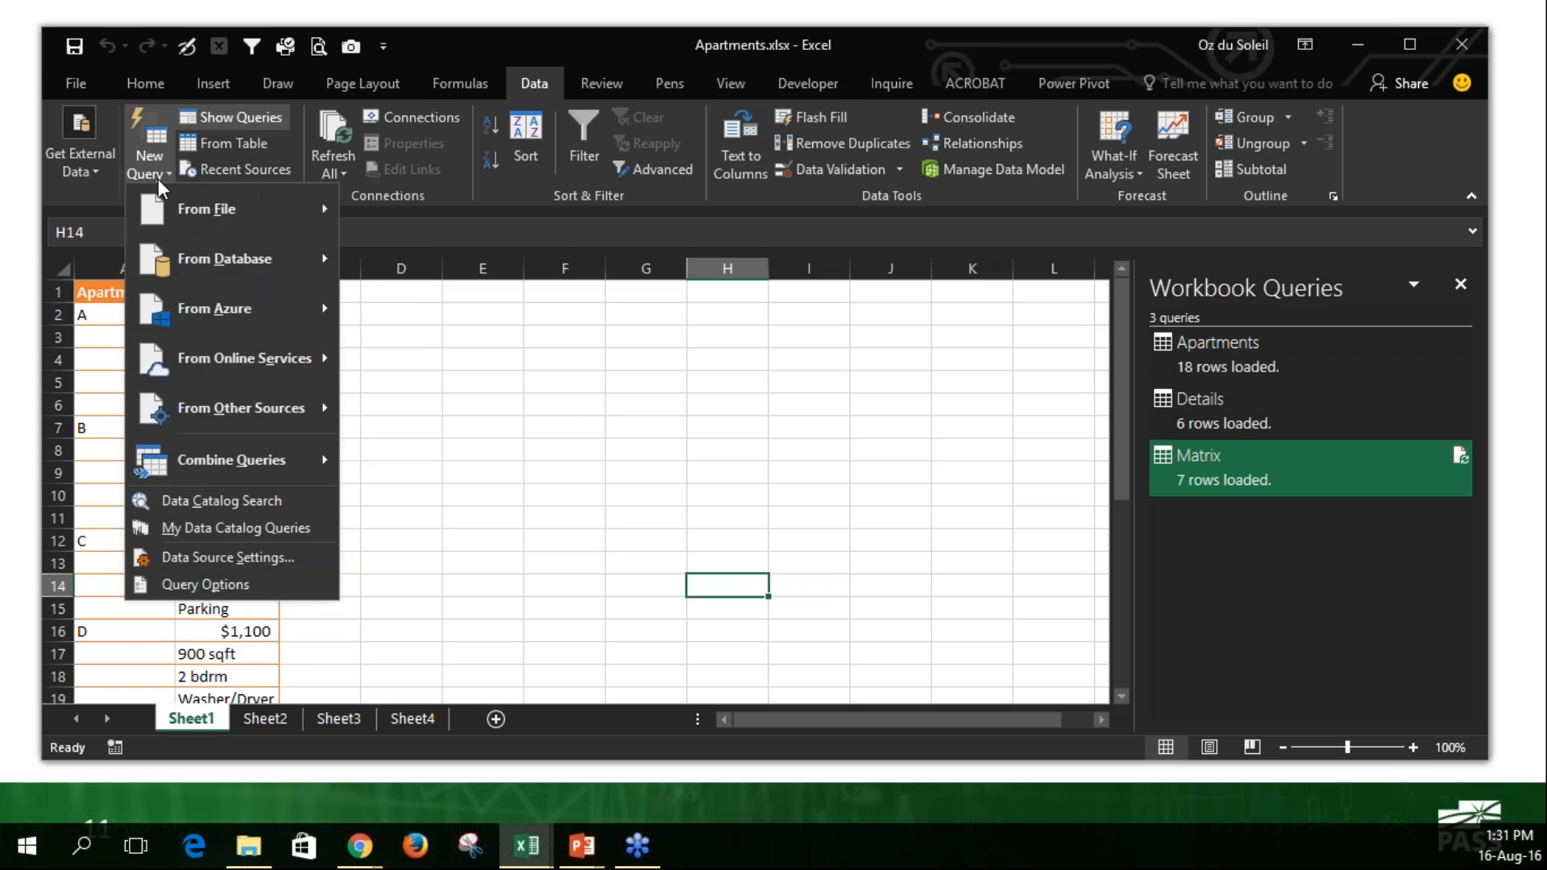
pyautogui.moveTo(196, 206)
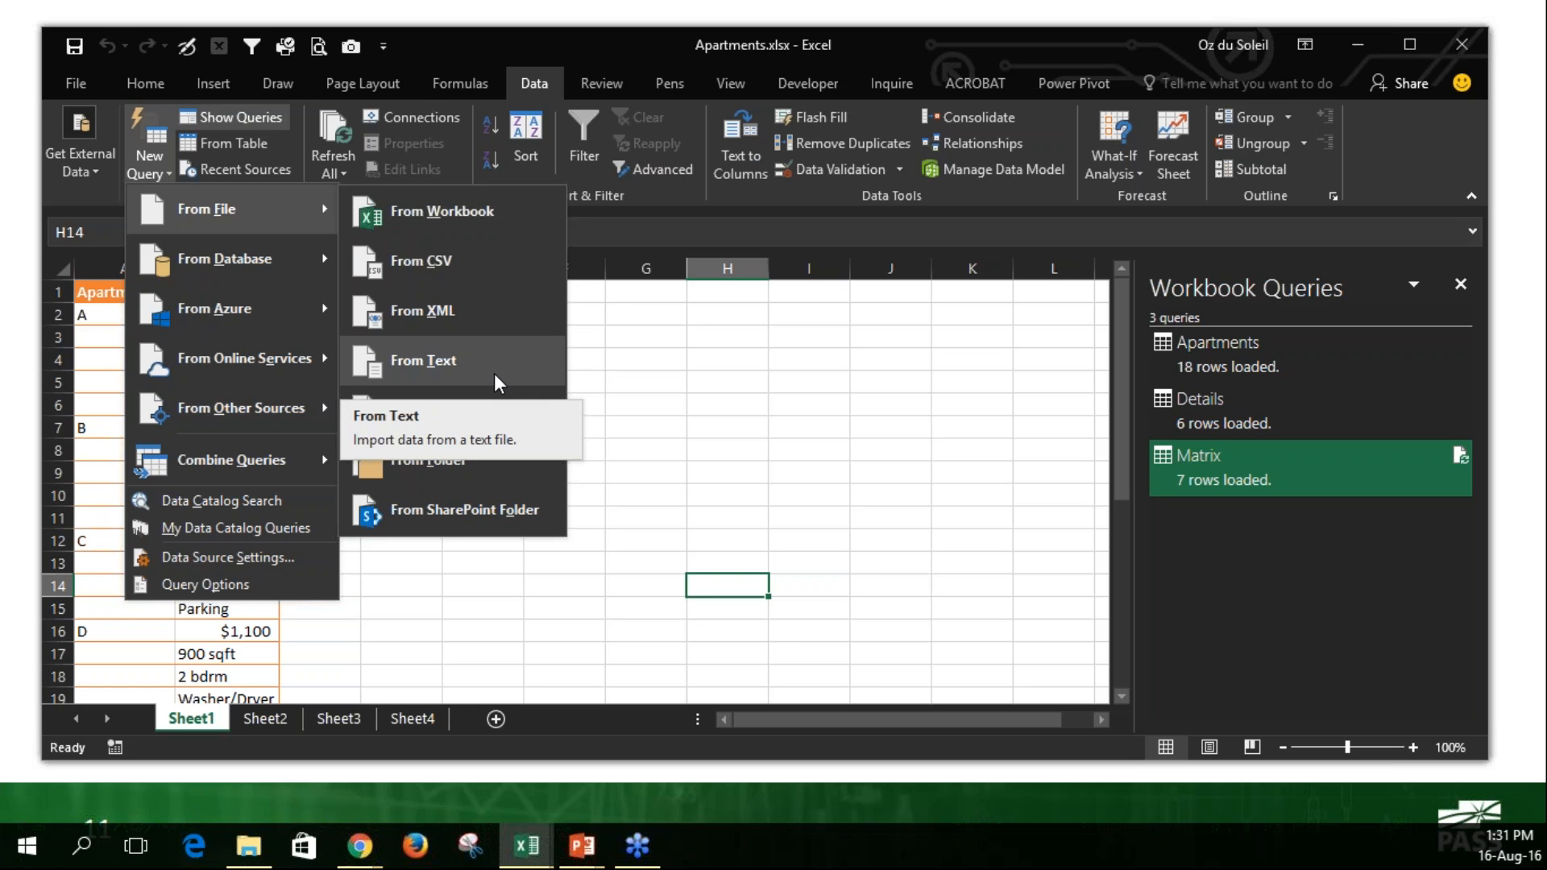
pyautogui.moveTo(285, 458)
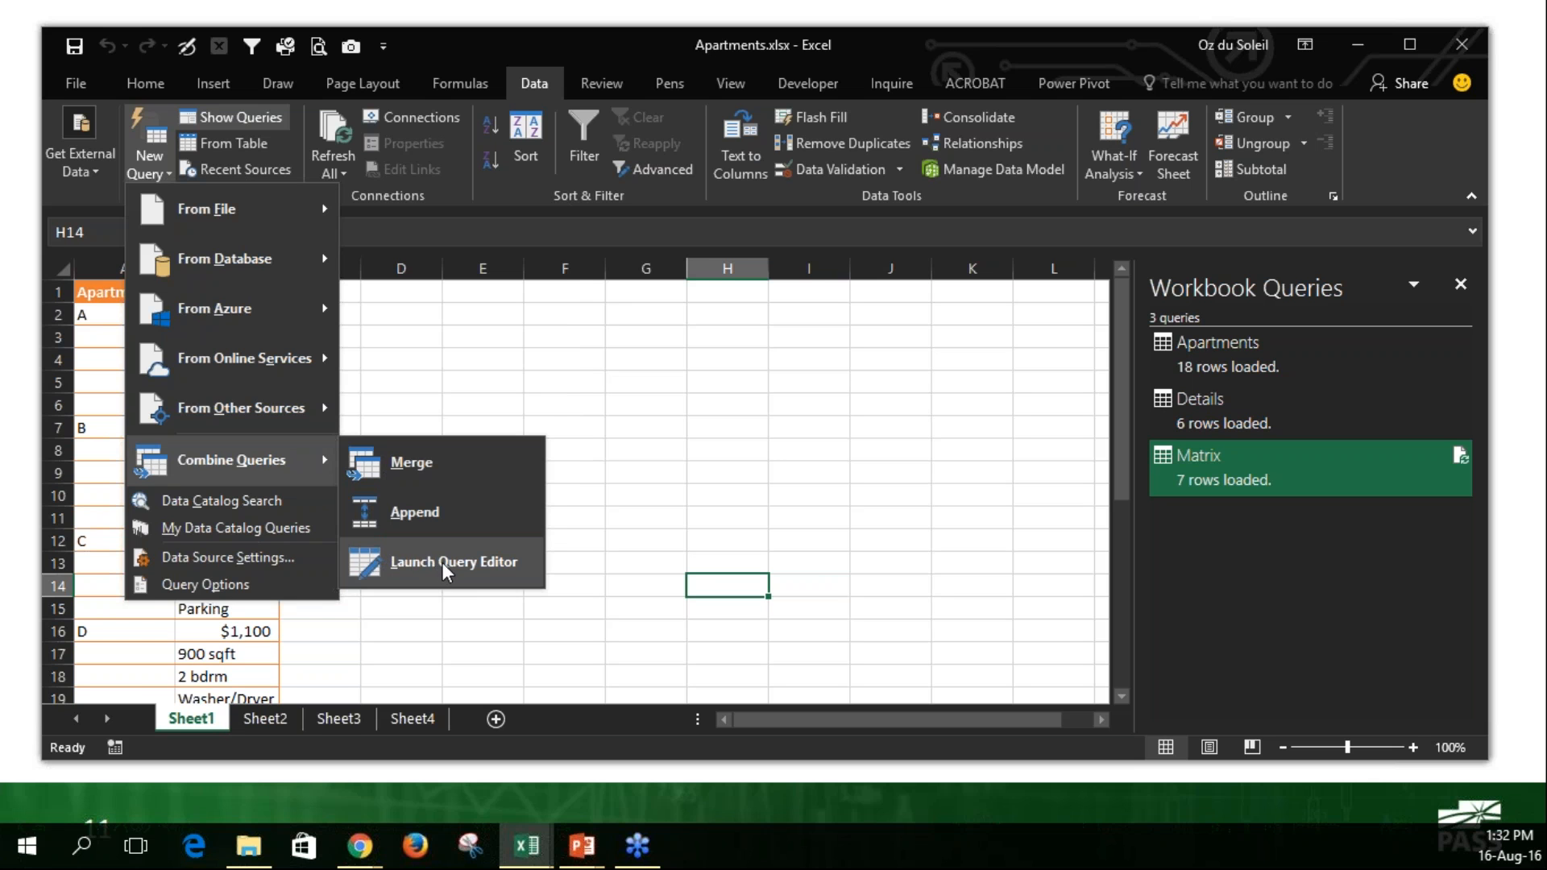
pyautogui.press('Escape')
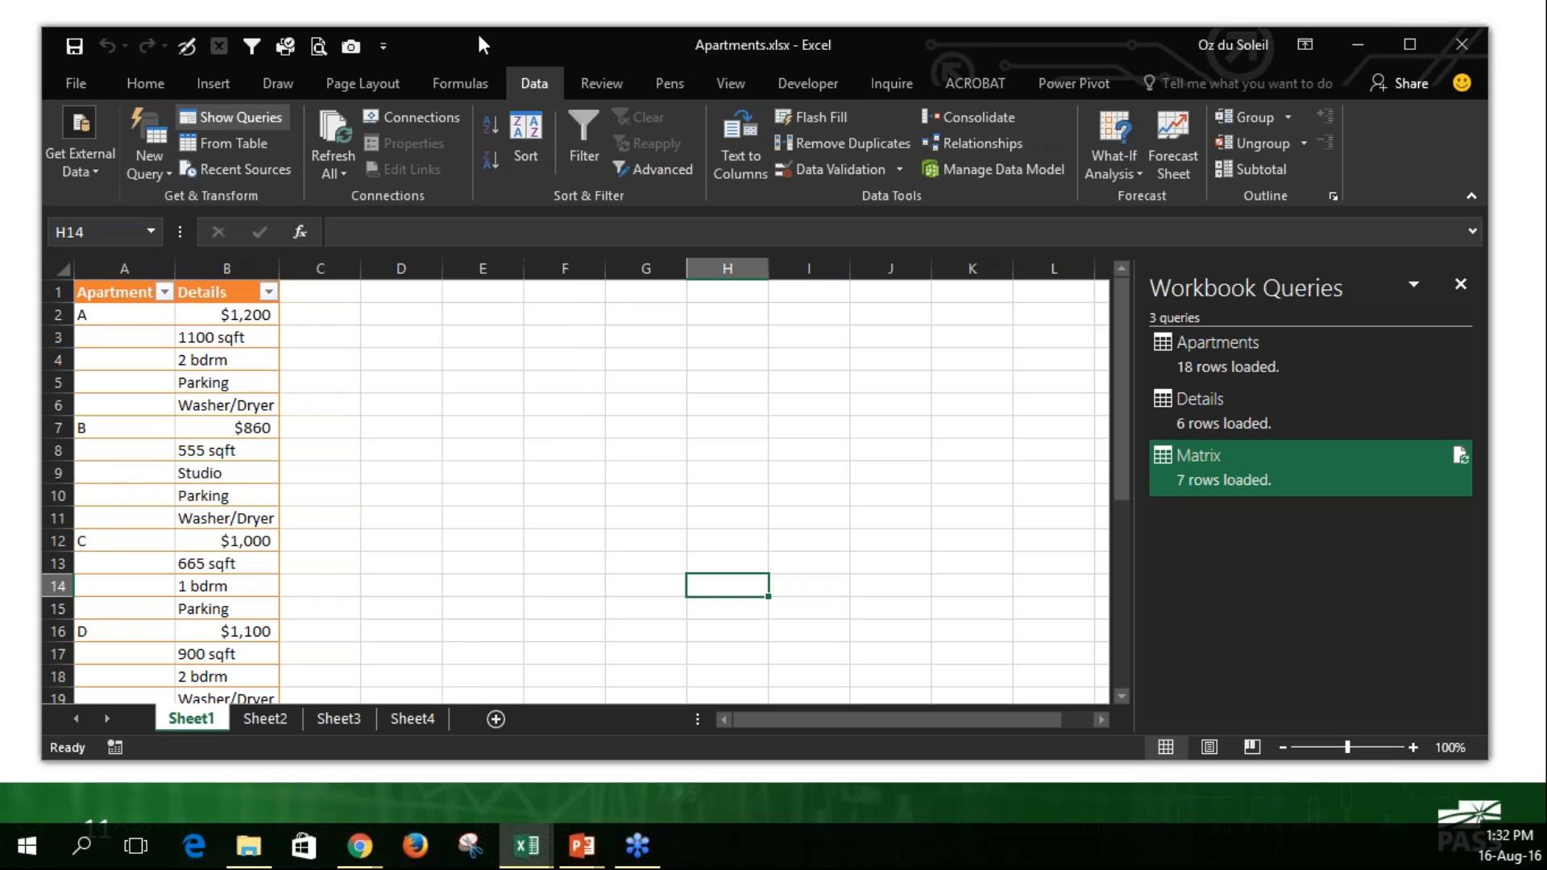
# - Open the Table3 query of the MODULO workbook in the Query Editor, close it unchanged and return to the presentation
pyautogui.hotkey('alt', 'Tab')
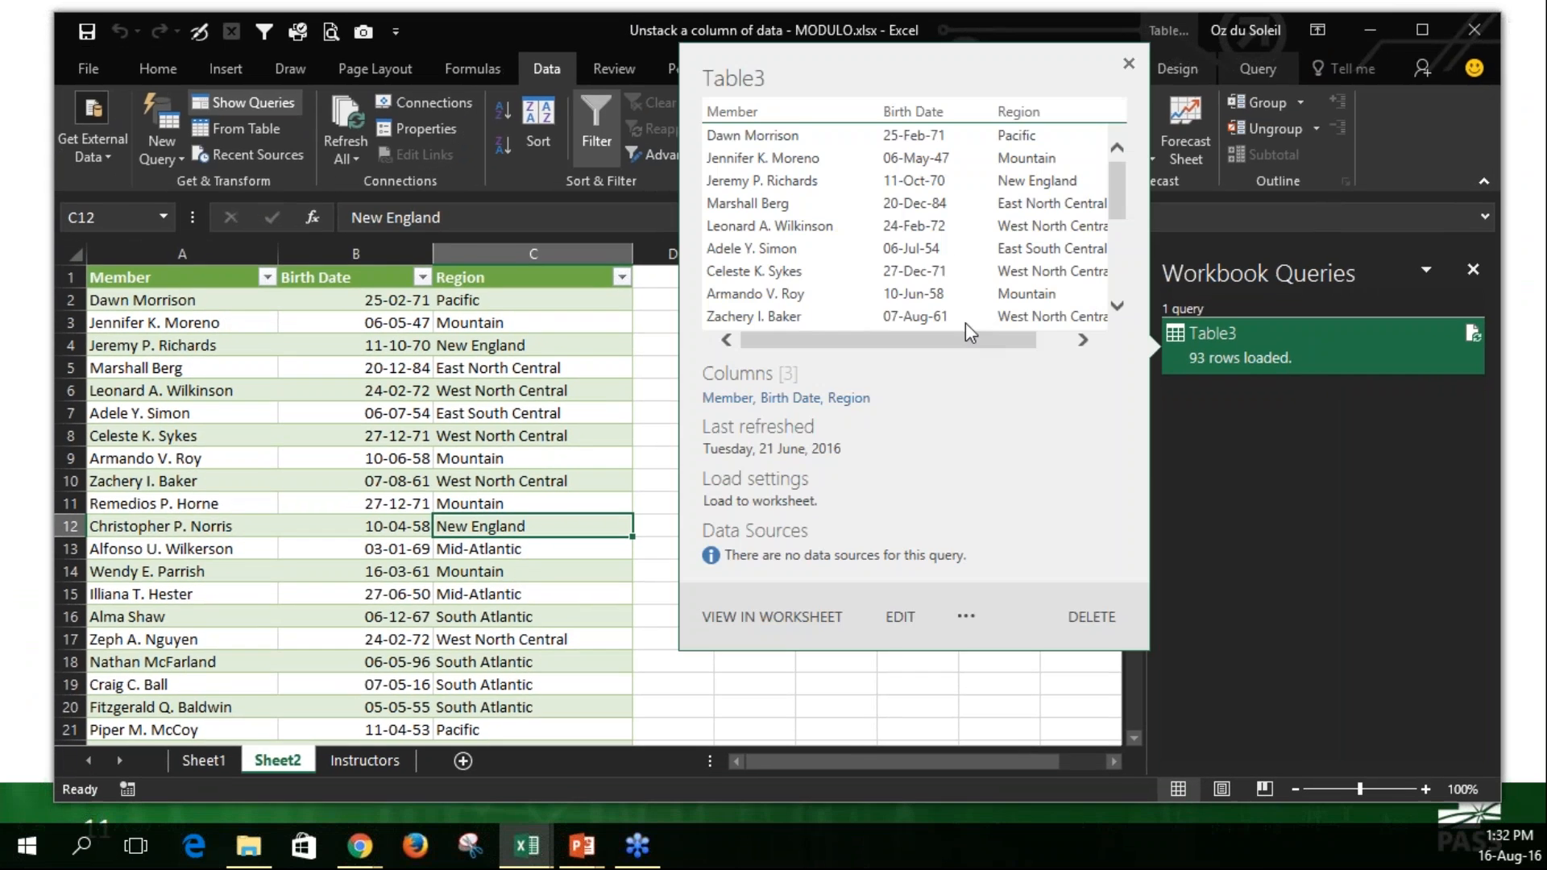
pyautogui.click(900, 618)
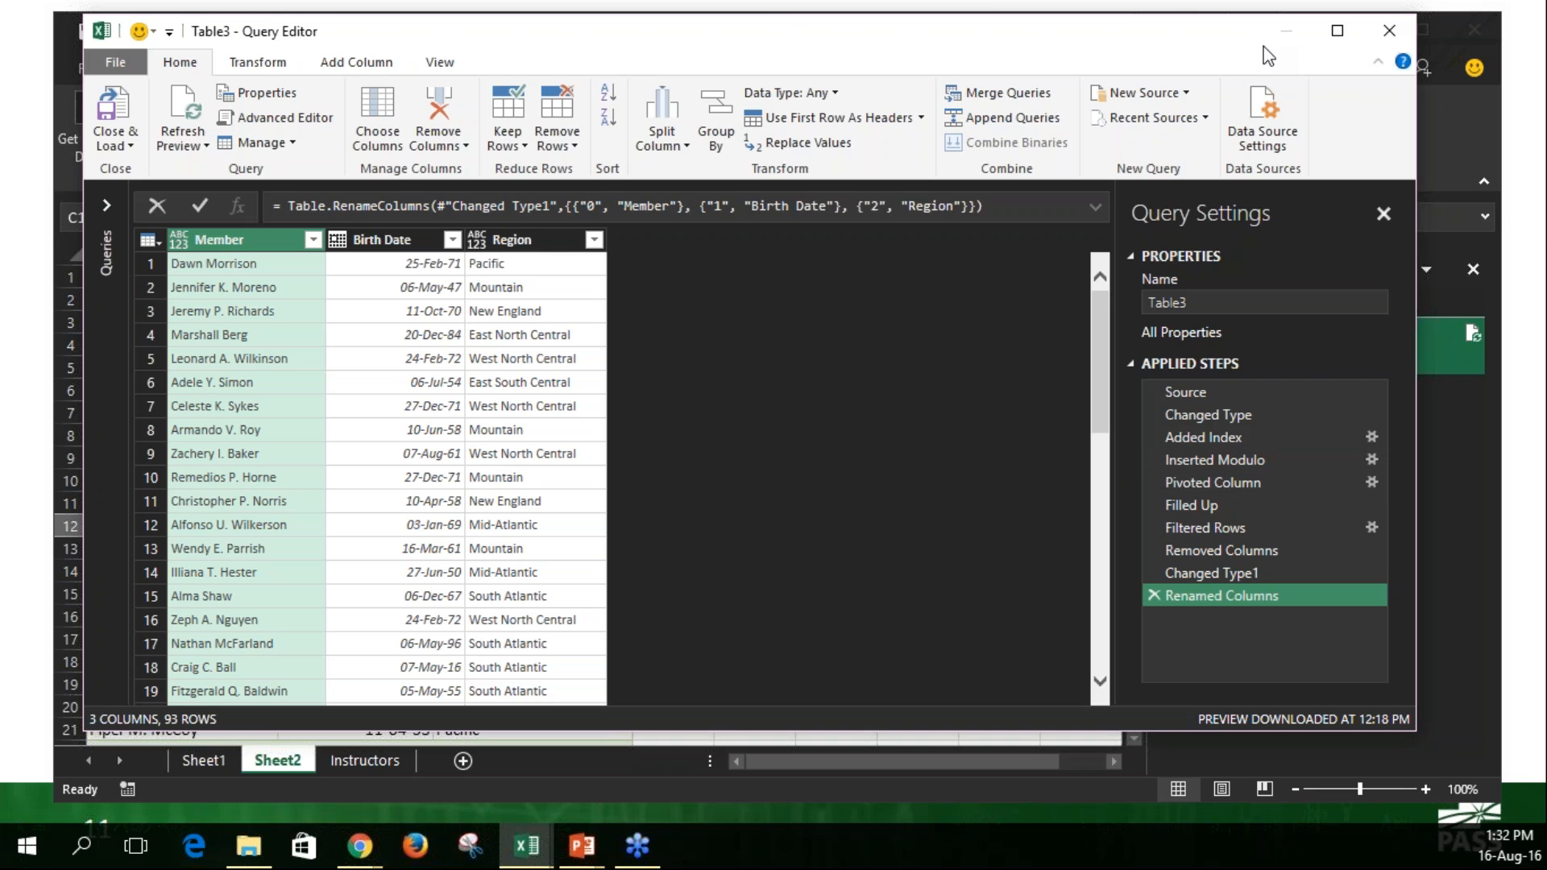
pyautogui.moveTo(1132, 69); pyautogui.dragTo(1254, 166)
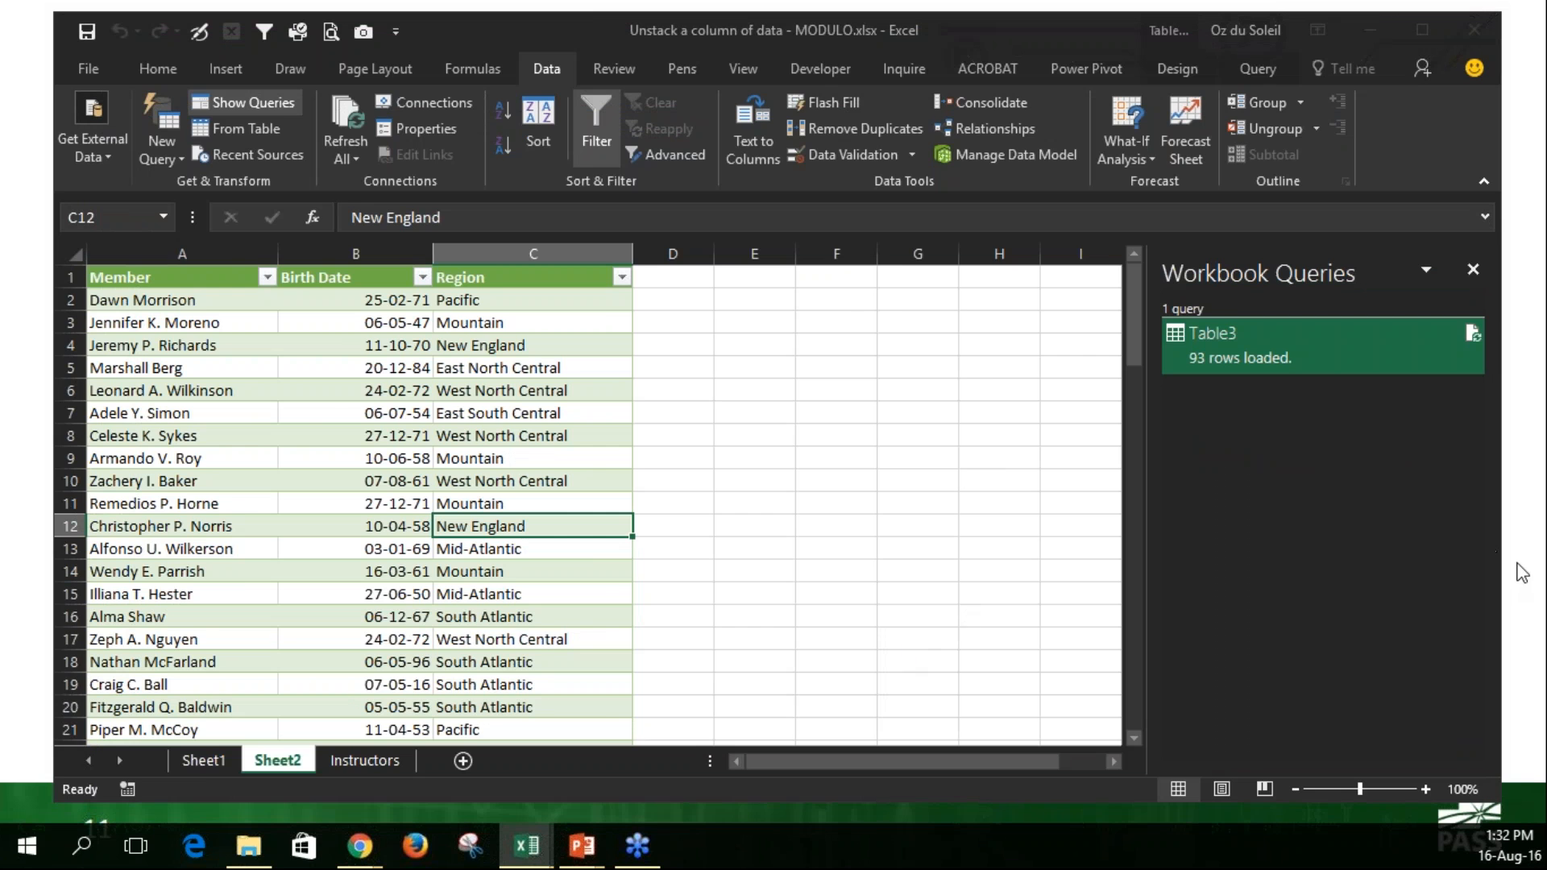
pyautogui.hotkey('alt', 'Tab')
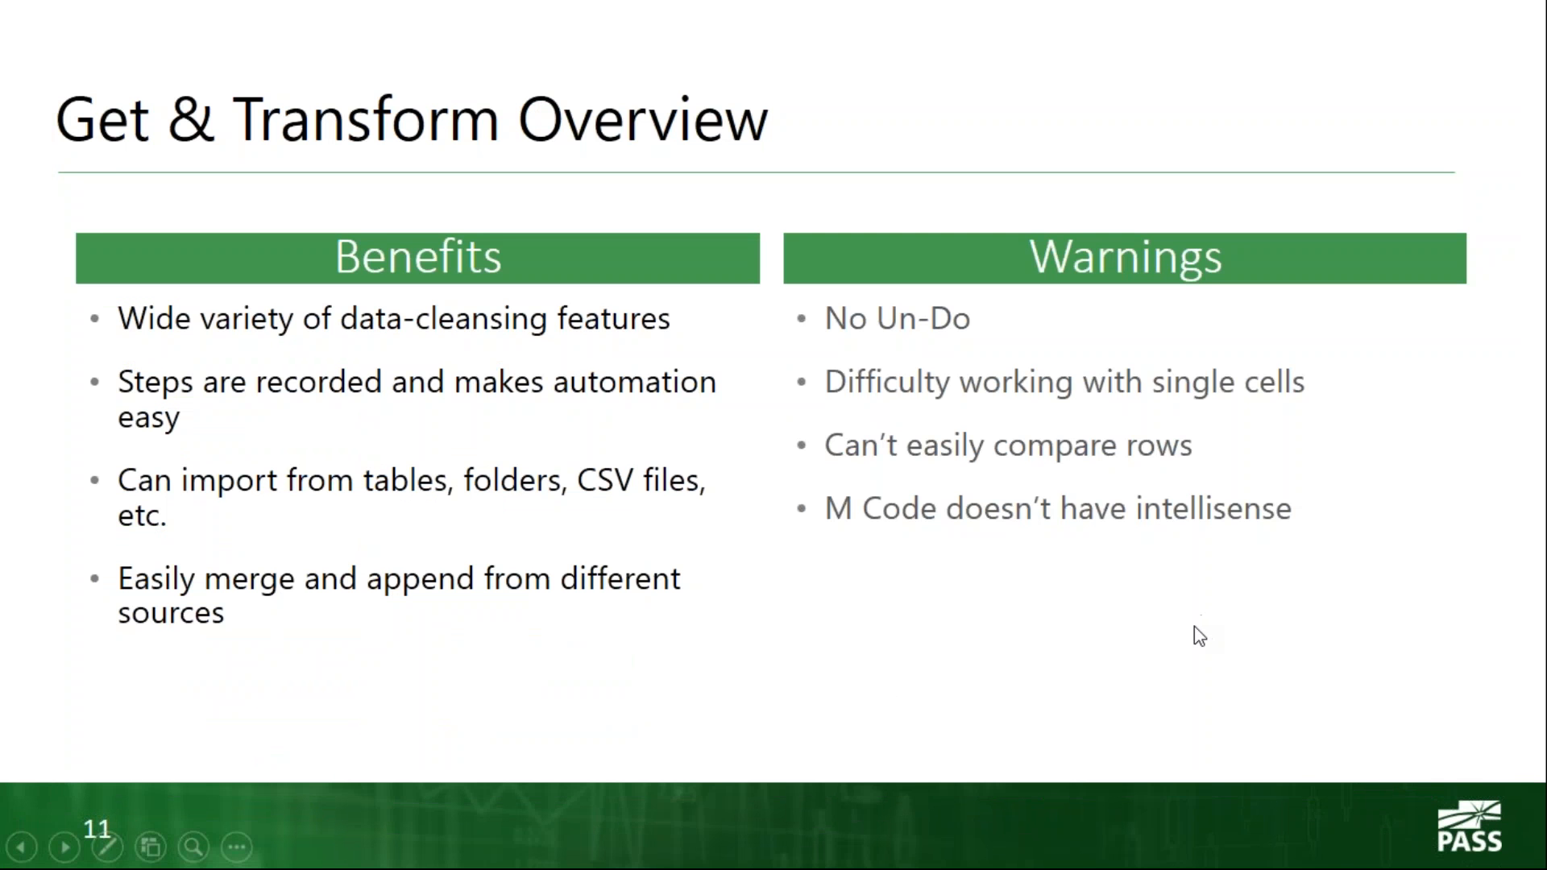
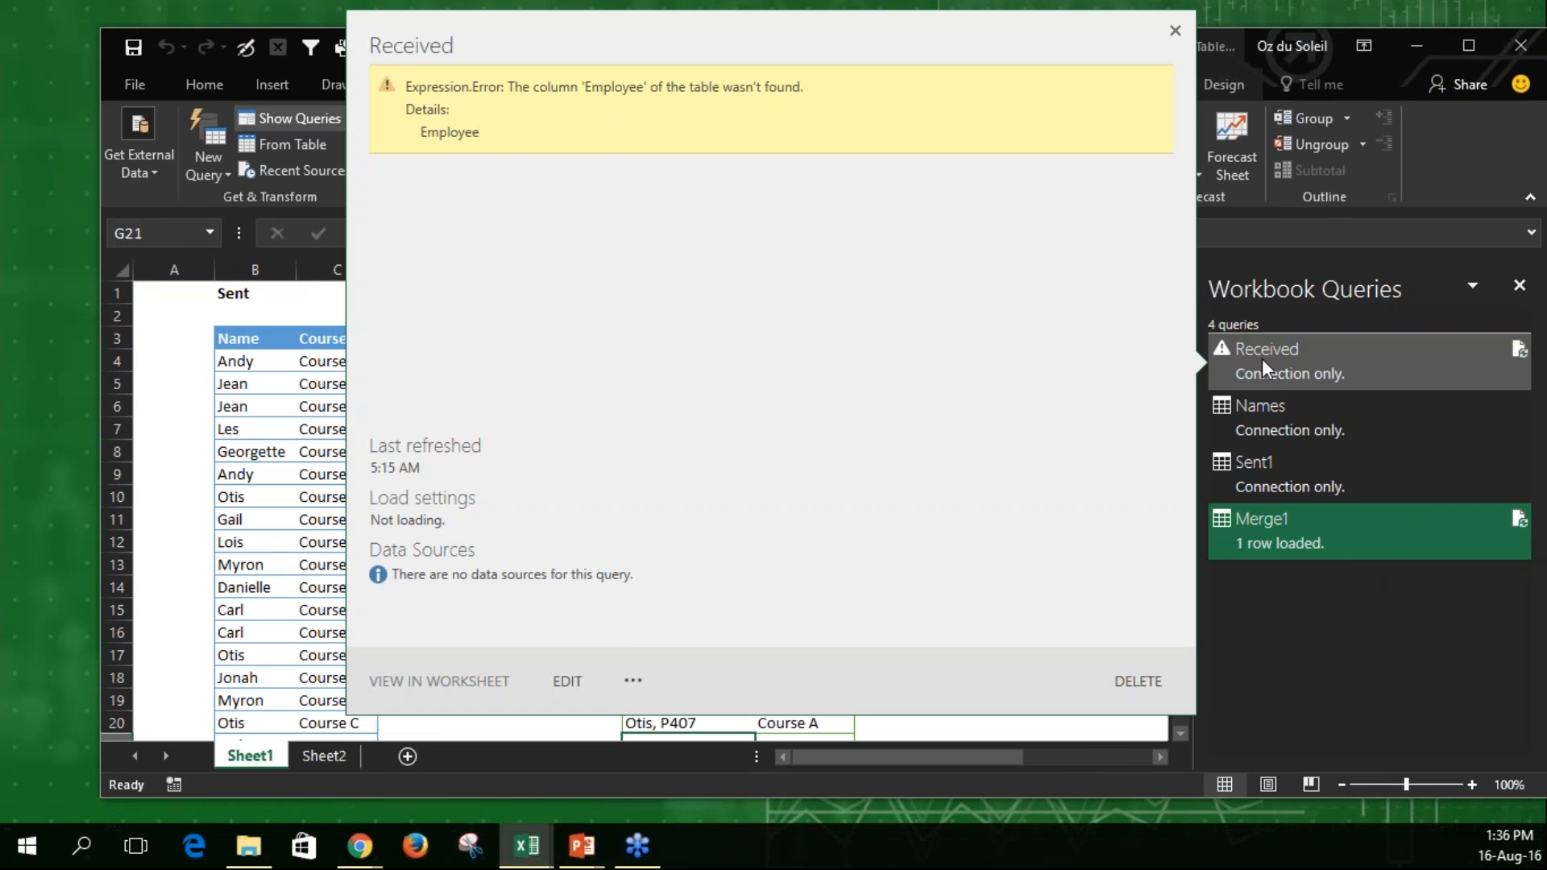
# - Delete the Received query from the Matching Lists workbook
pyautogui.rightClick(1262, 359)
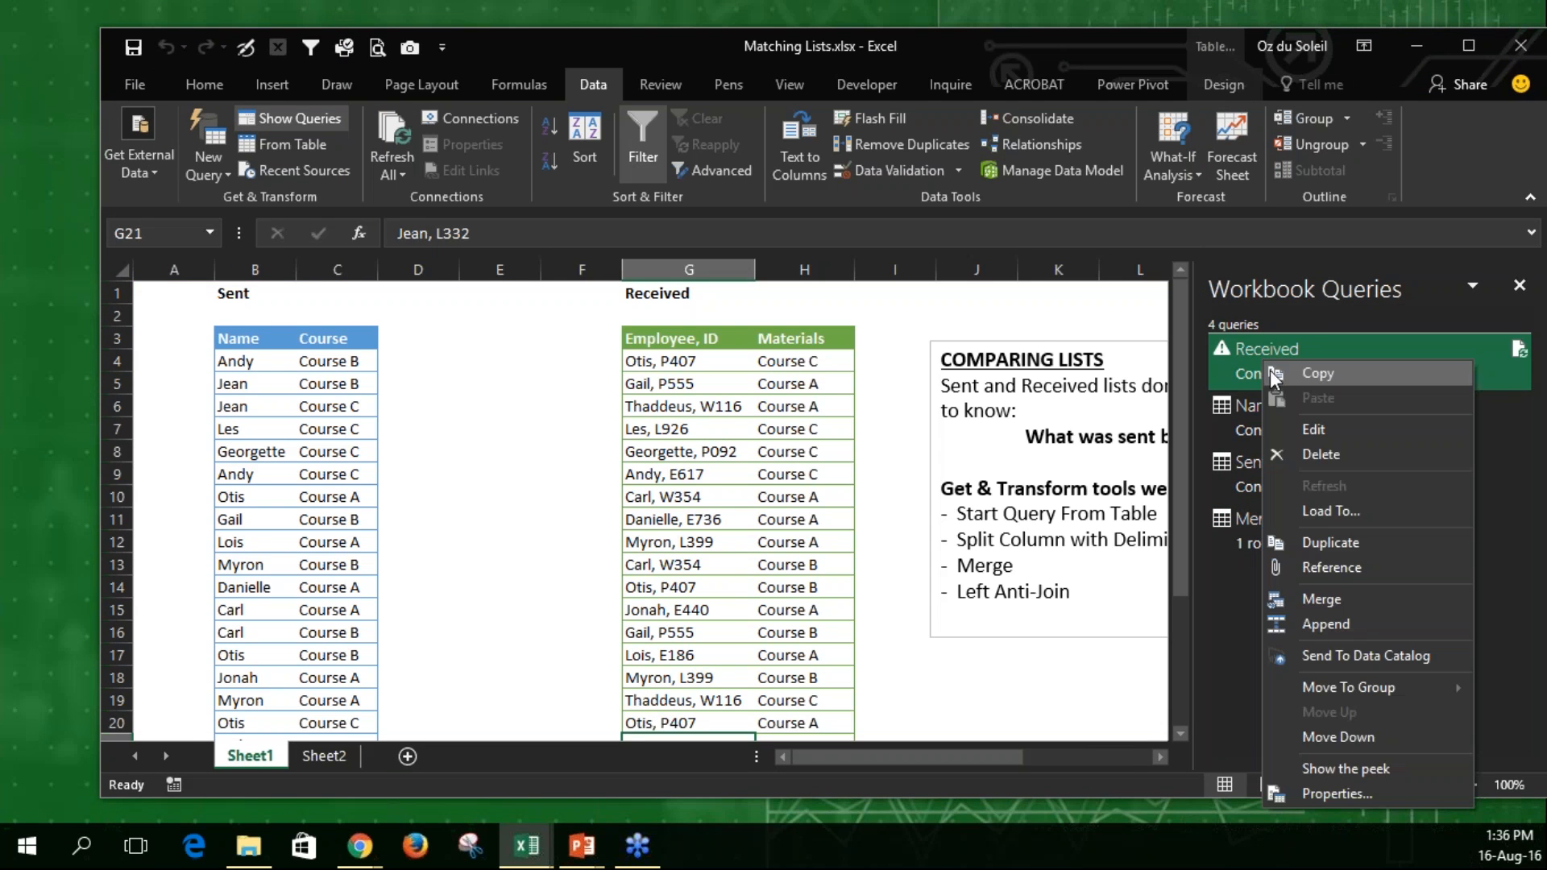
pyautogui.click(1305, 454)
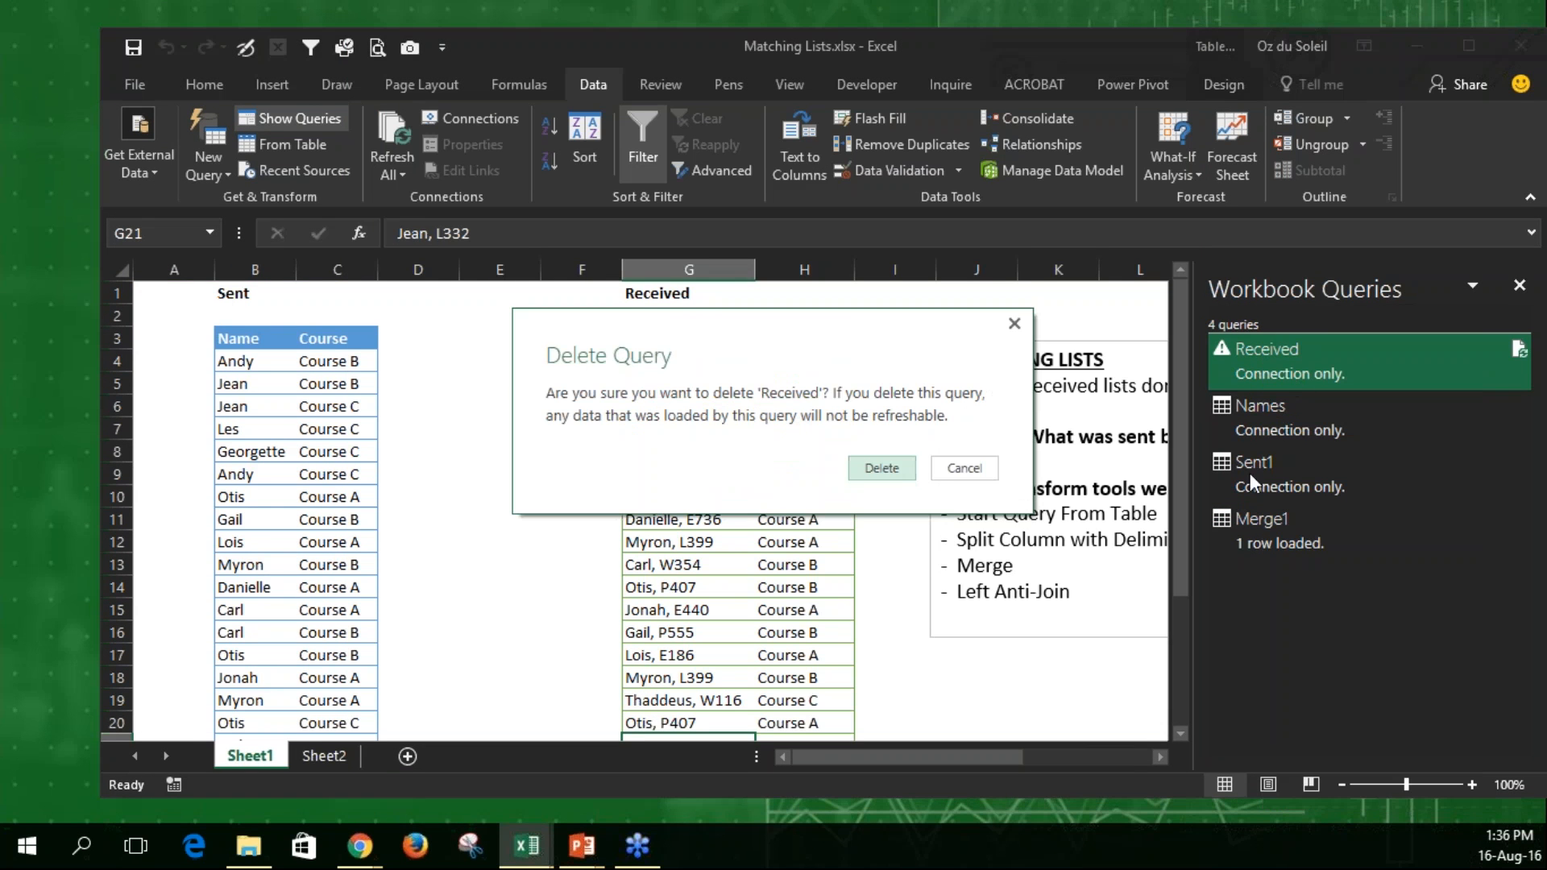
pyautogui.click(881, 468)
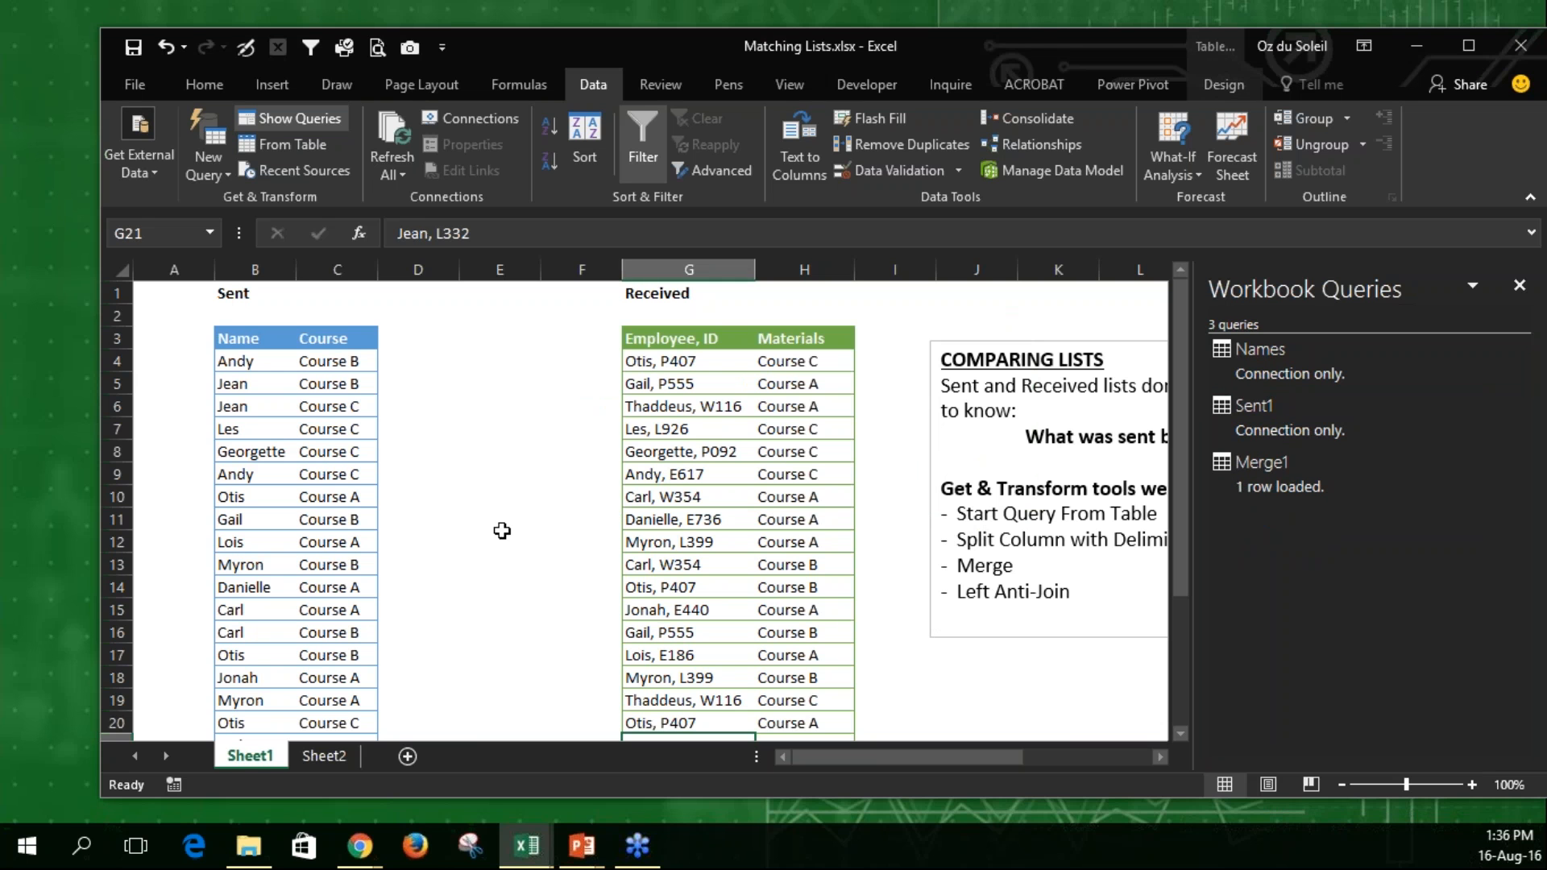
# - Refresh all queries, check the Merge1 table on Sheet2 and return to Sheet1
pyautogui.click(392, 133)
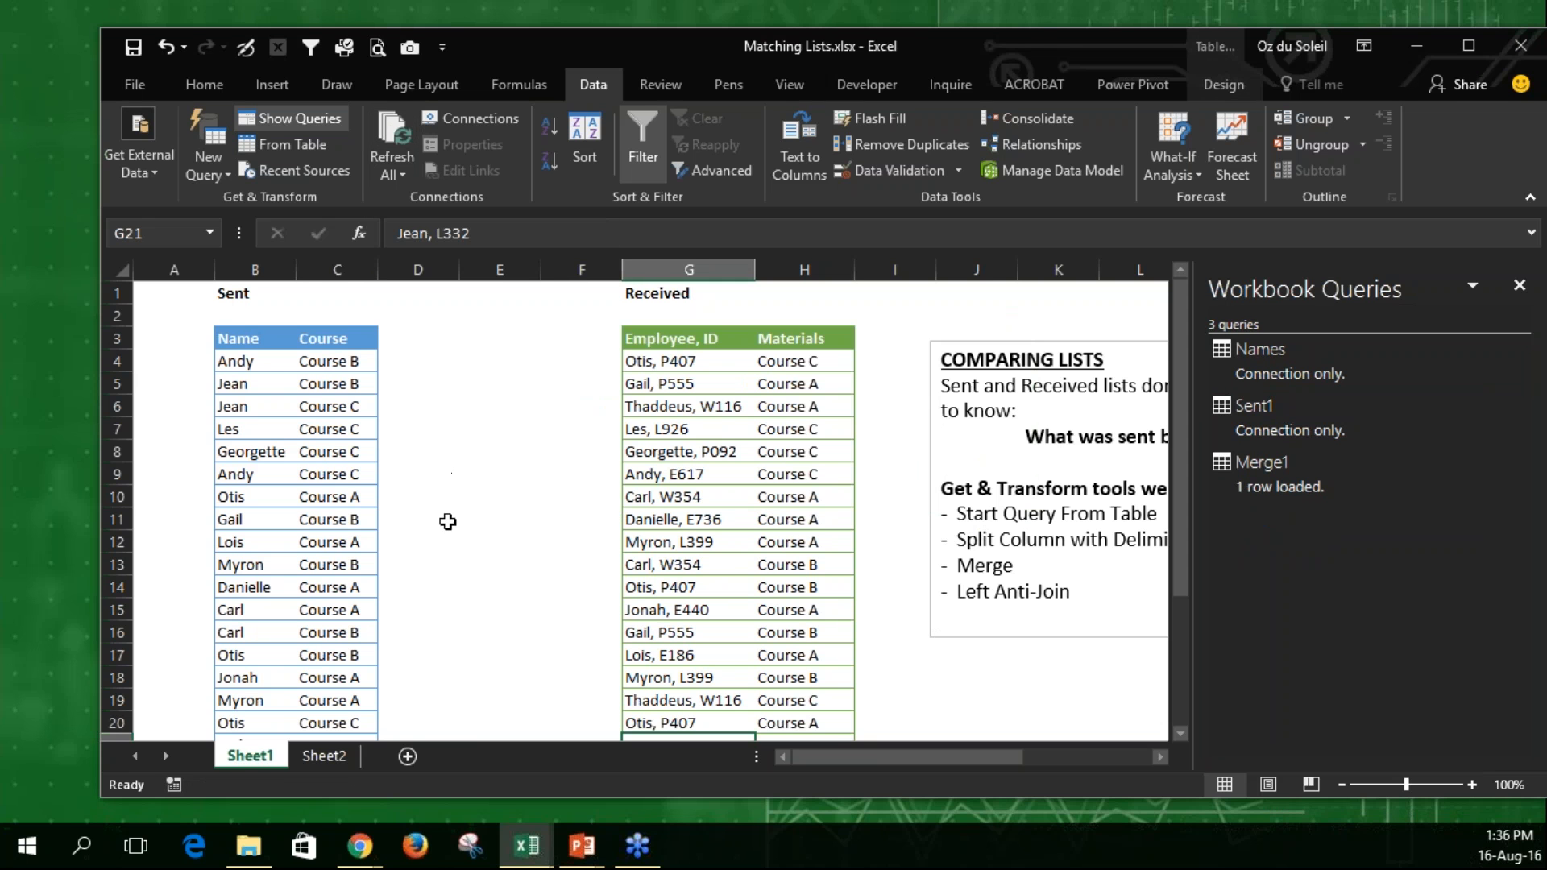
pyautogui.click(331, 759)
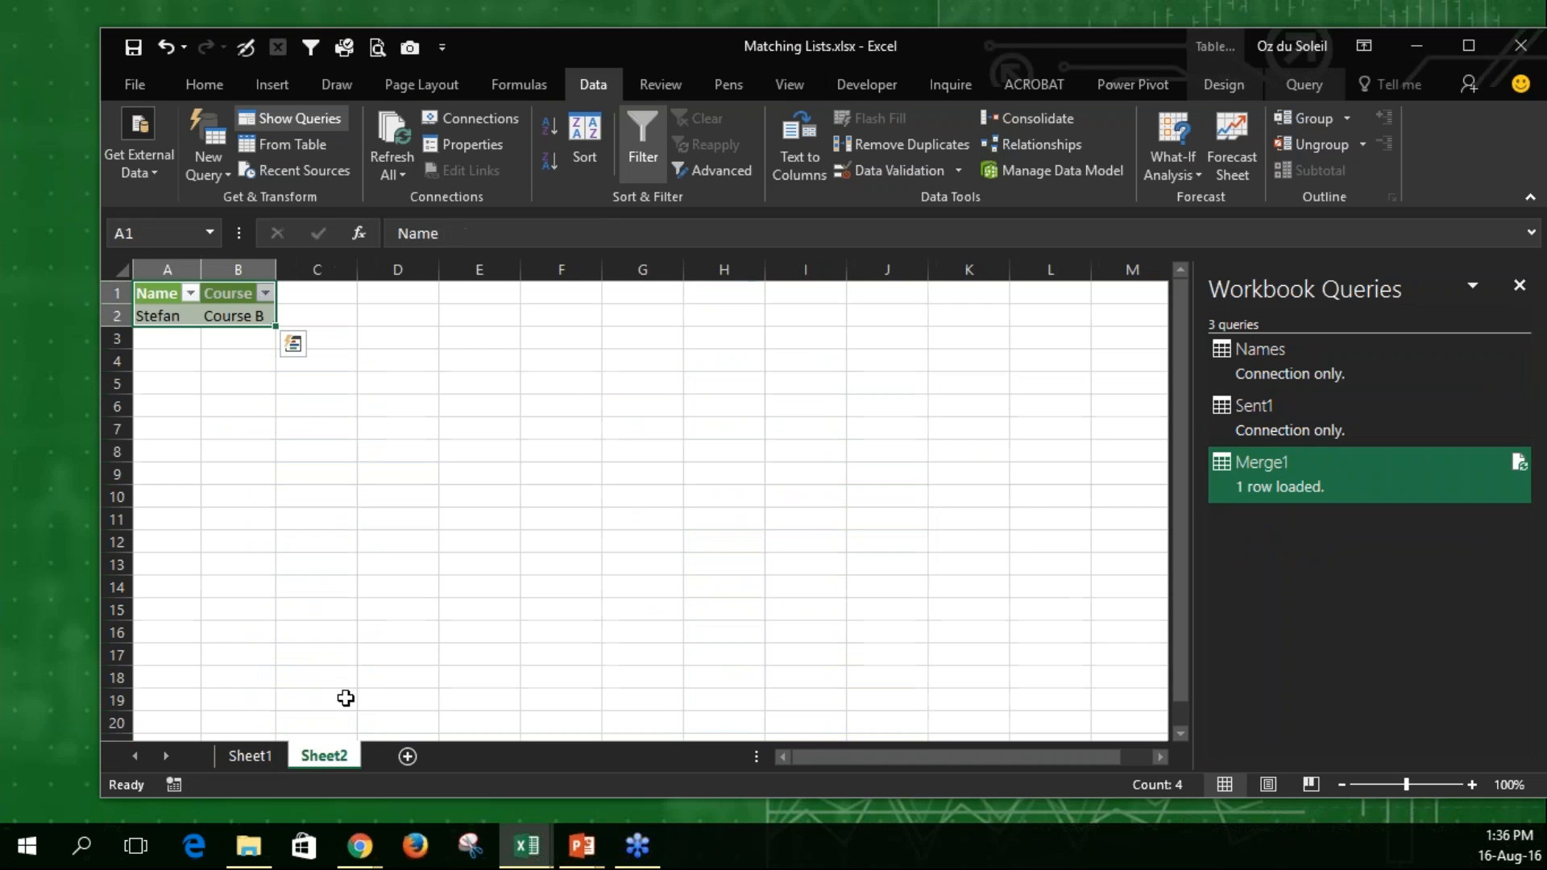
pyautogui.click(249, 757)
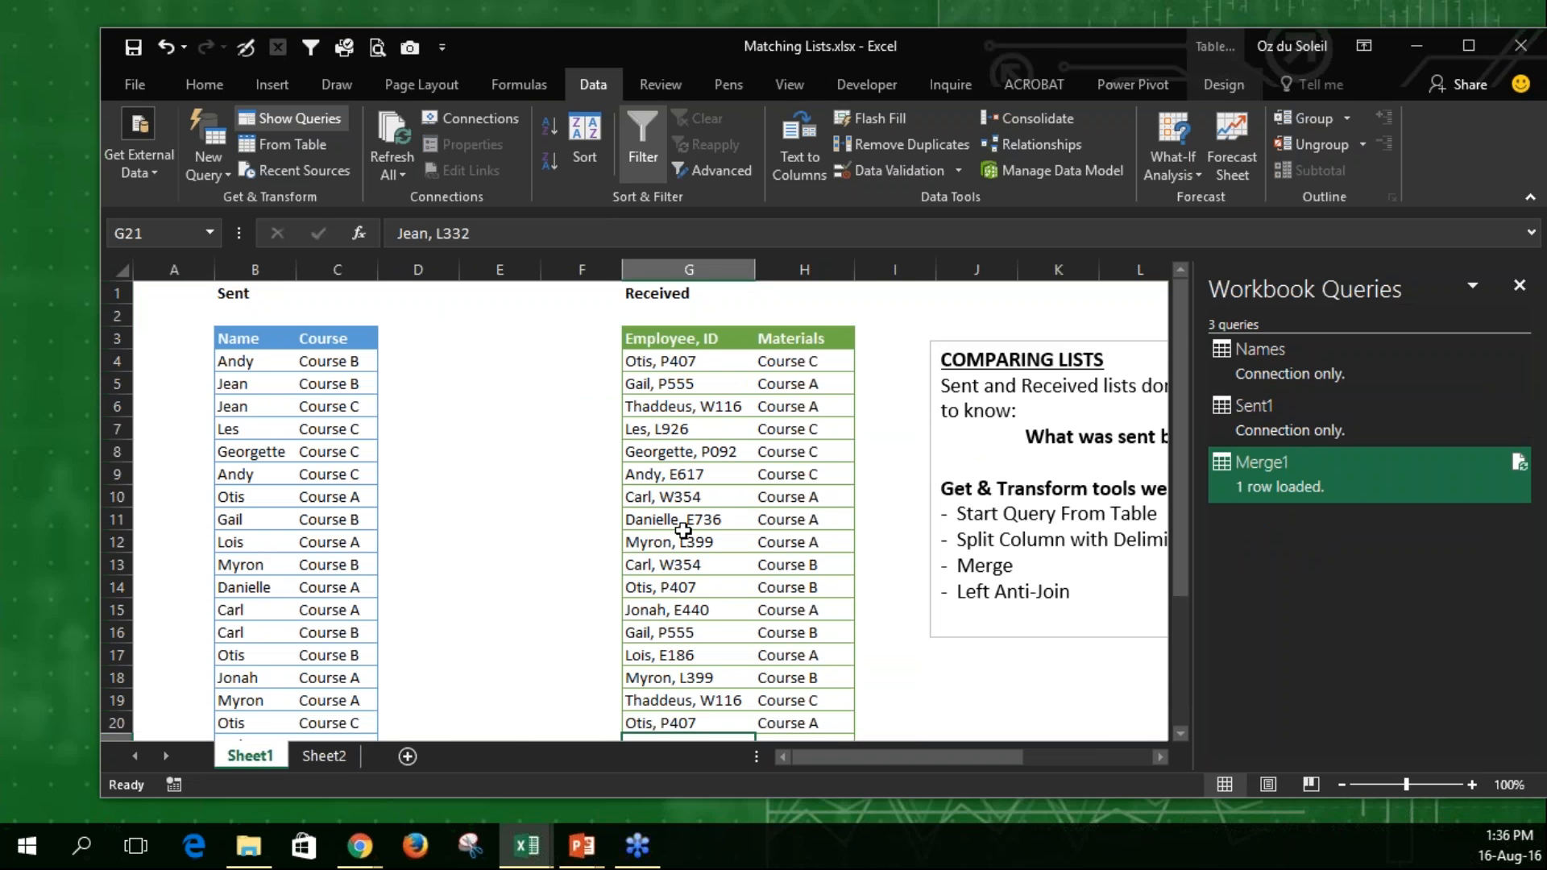
# - Compare the Sent and Received lists on Sheet1 down to their last rows
pyautogui.scroll(-1, 644, 594)
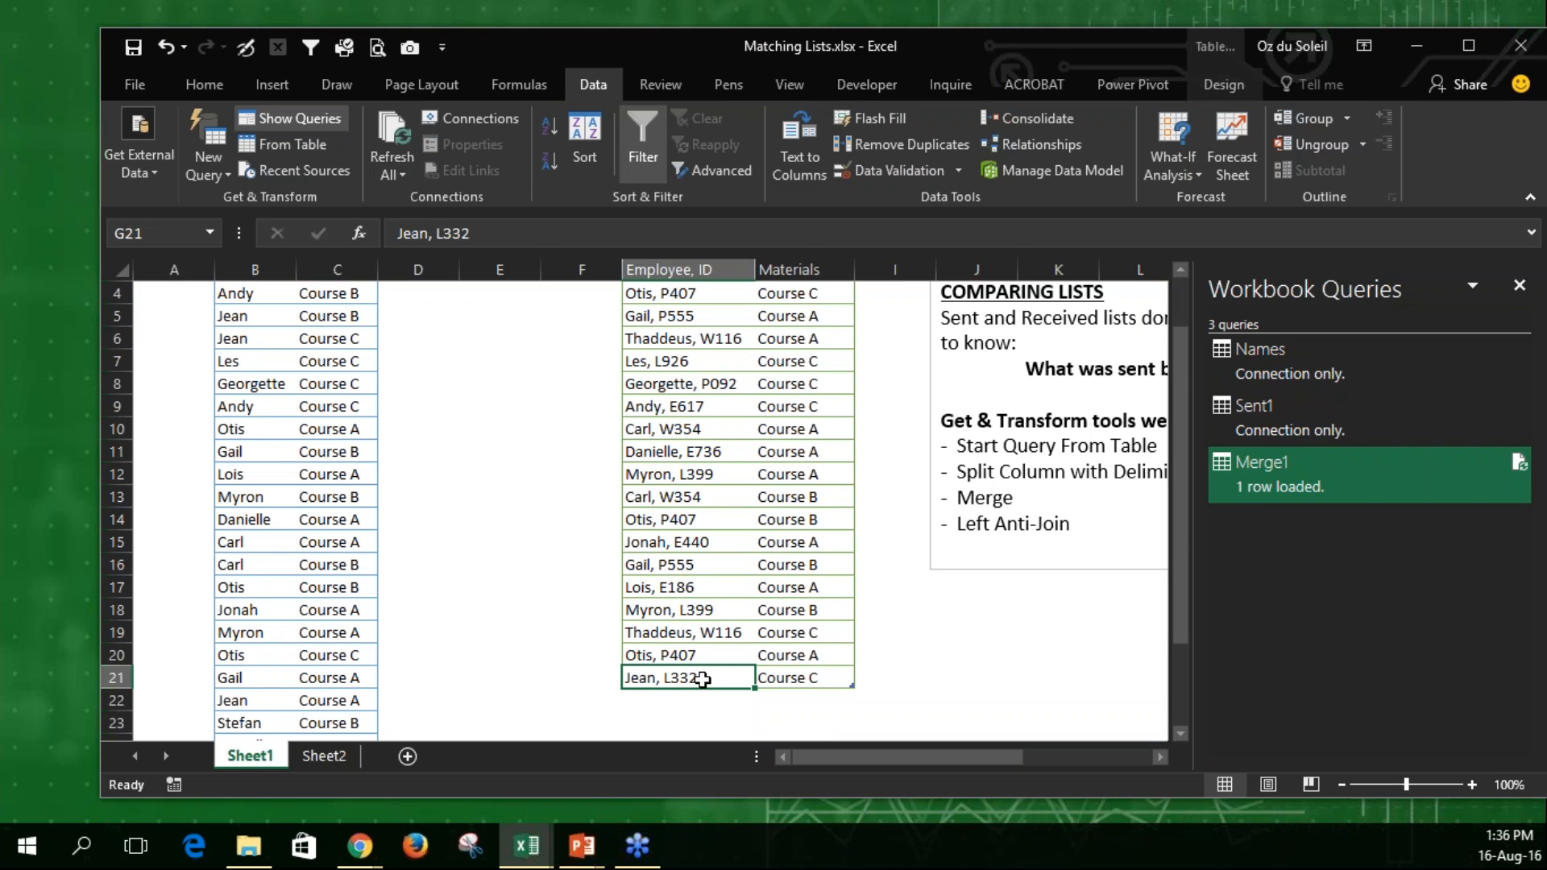
pyautogui.scroll(1, 703, 679)
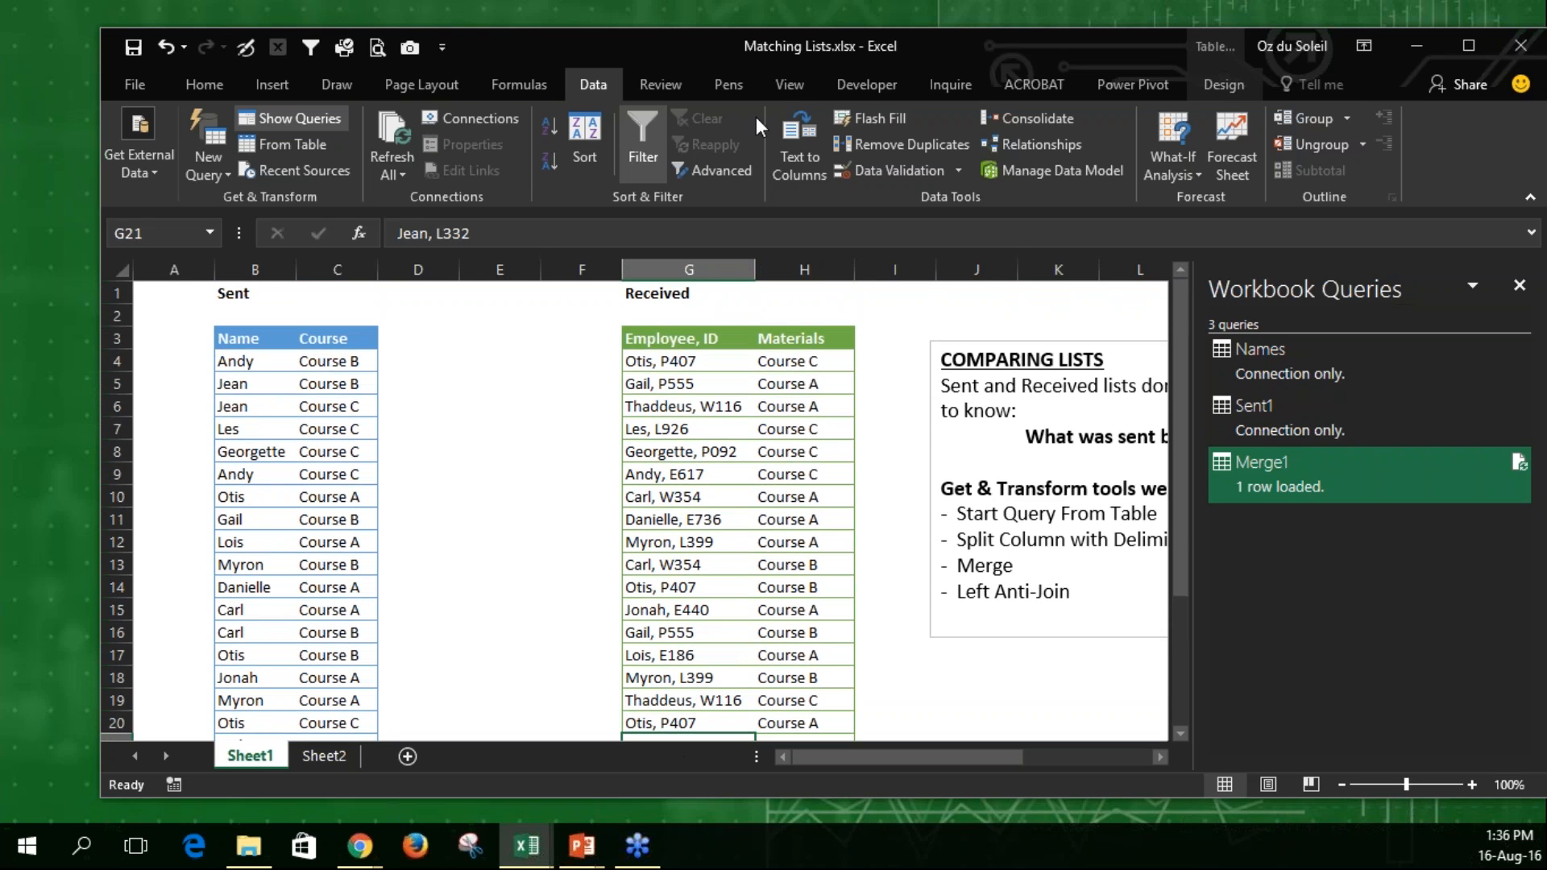
pyautogui.moveTo(716, 28); pyautogui.dragTo(715, 0)
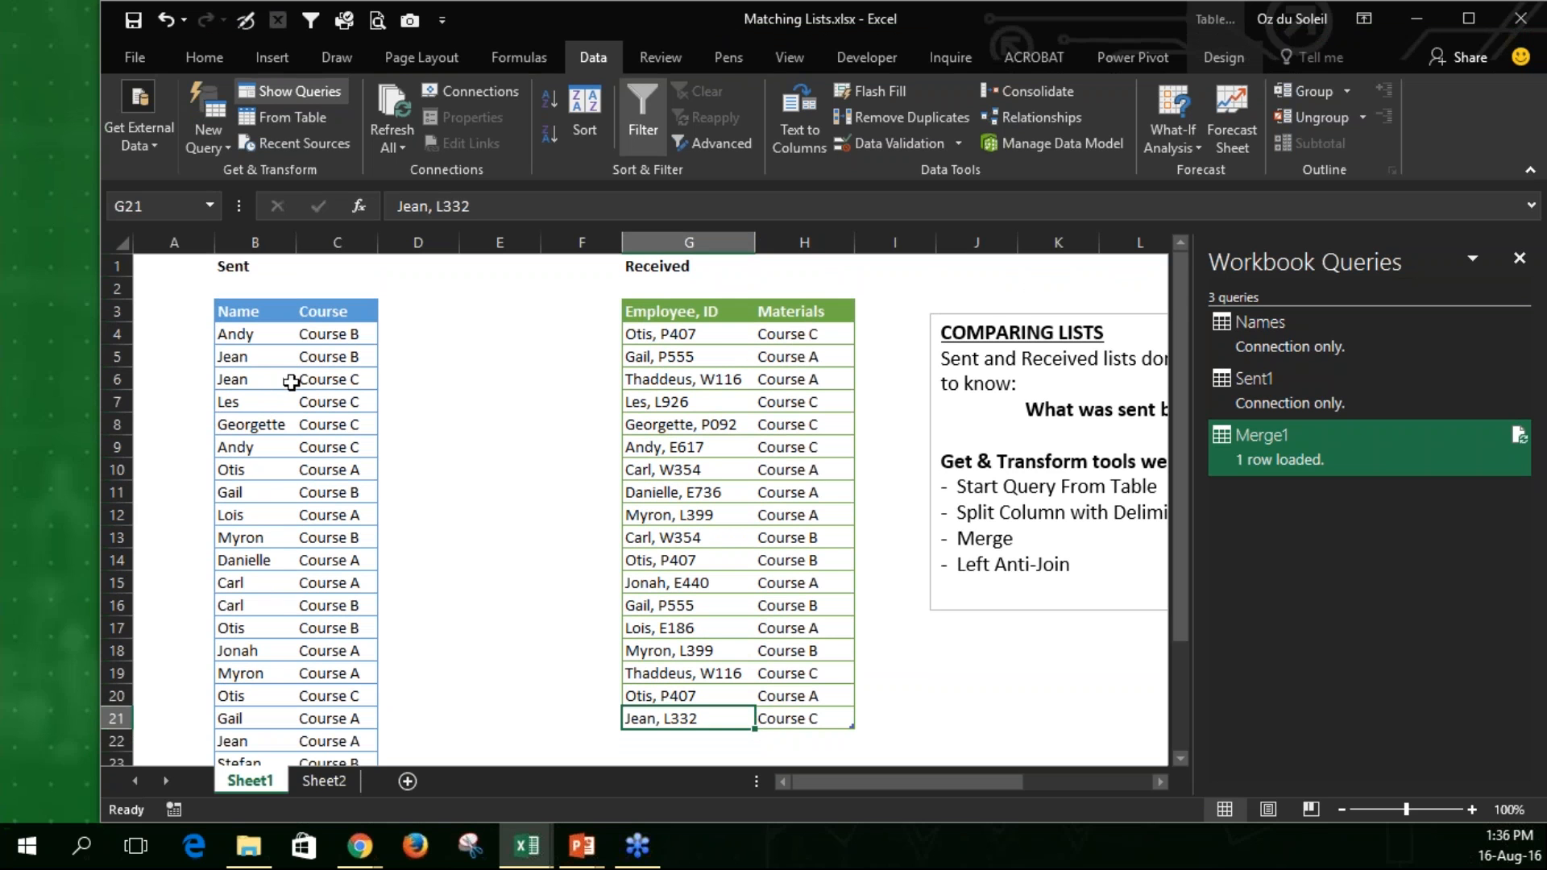
pyautogui.scroll(-2, 299, 387)
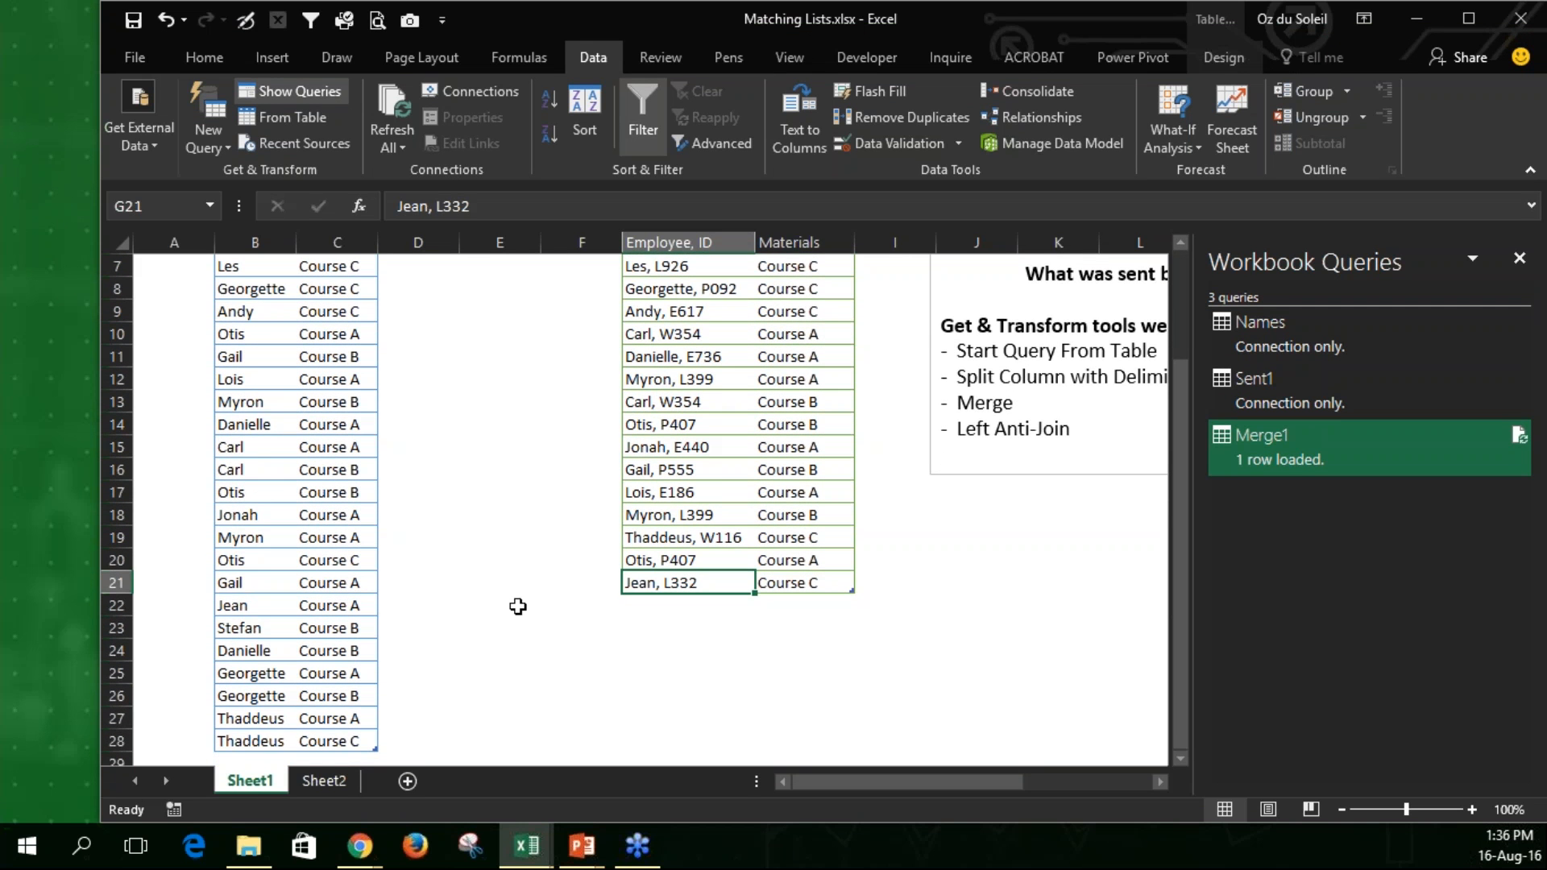
pyautogui.scroll(1, 517, 606)
pyautogui.scroll(2, 518, 606)
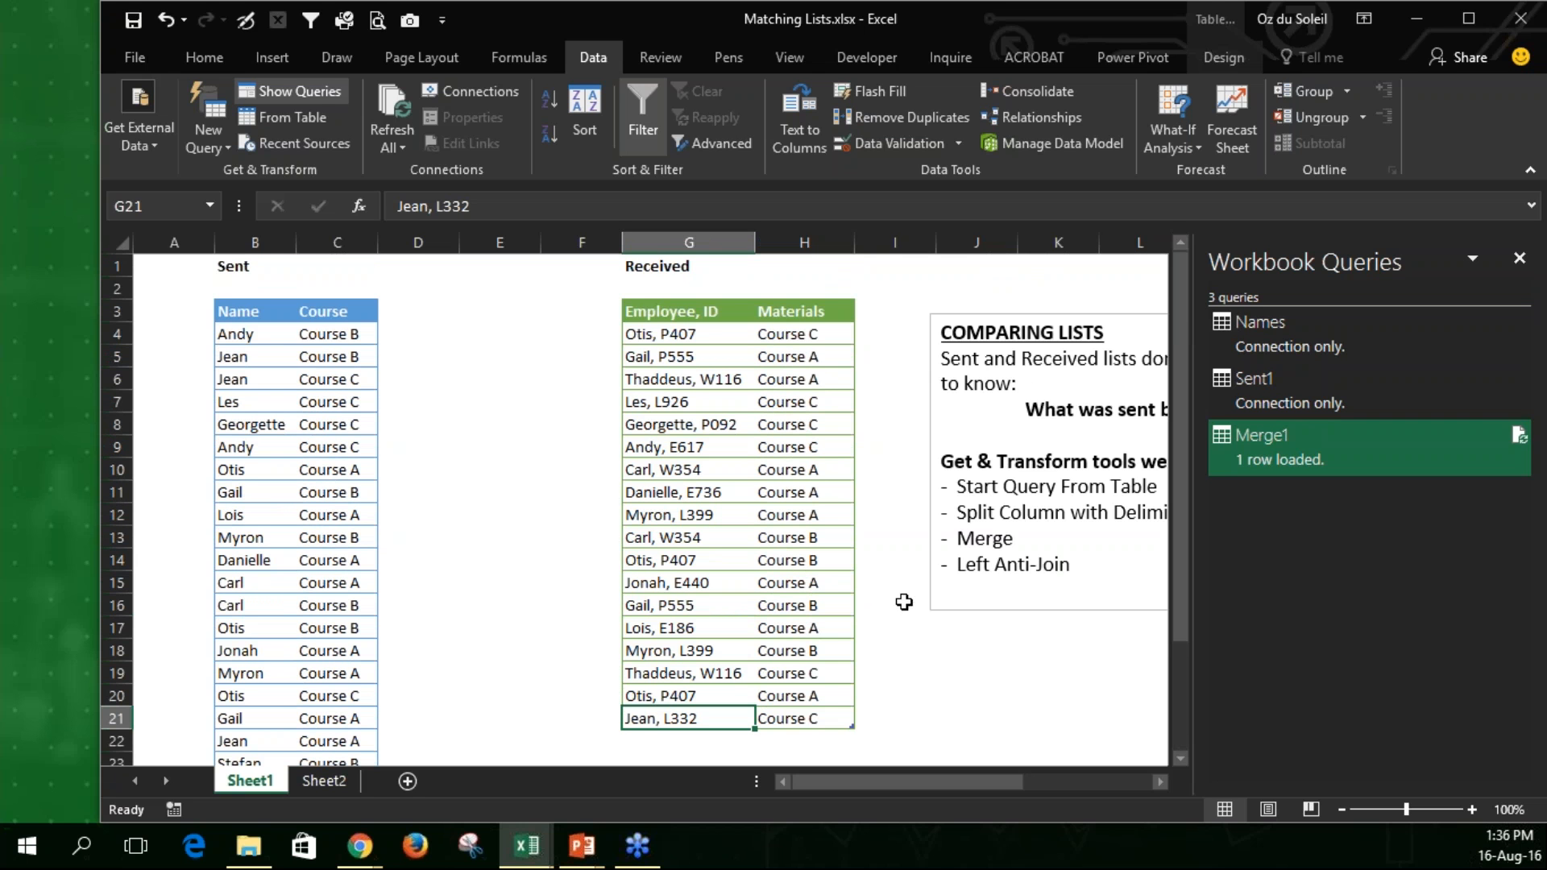
# - Refresh the Merge1 query and check its output table on Sheet2
pyautogui.moveTo(1294, 440)
pyautogui.rightClick(1255, 428)
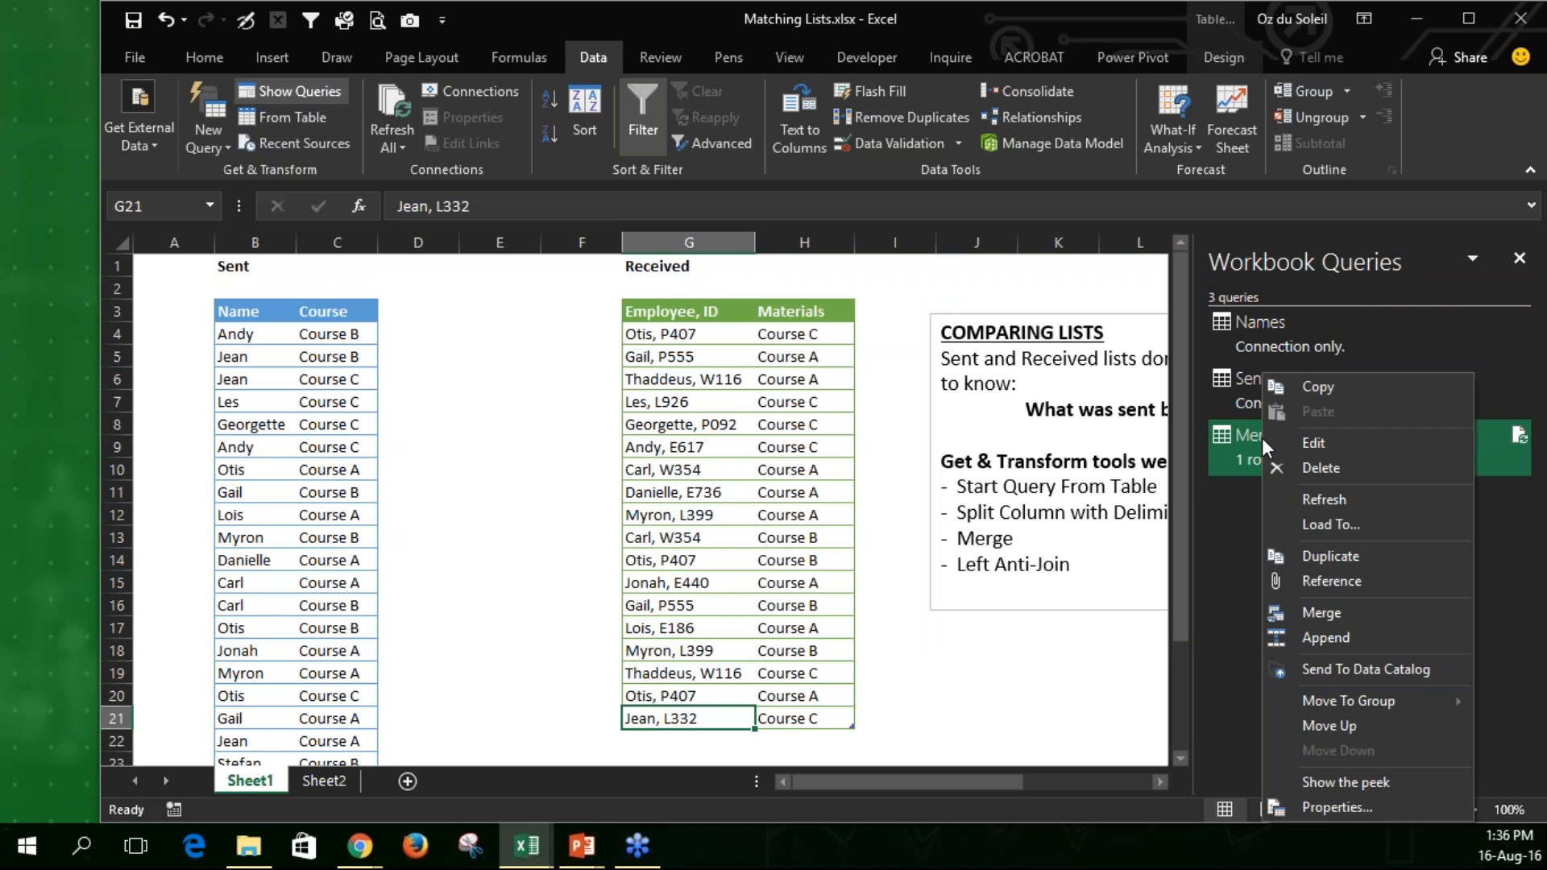
pyautogui.click(1293, 498)
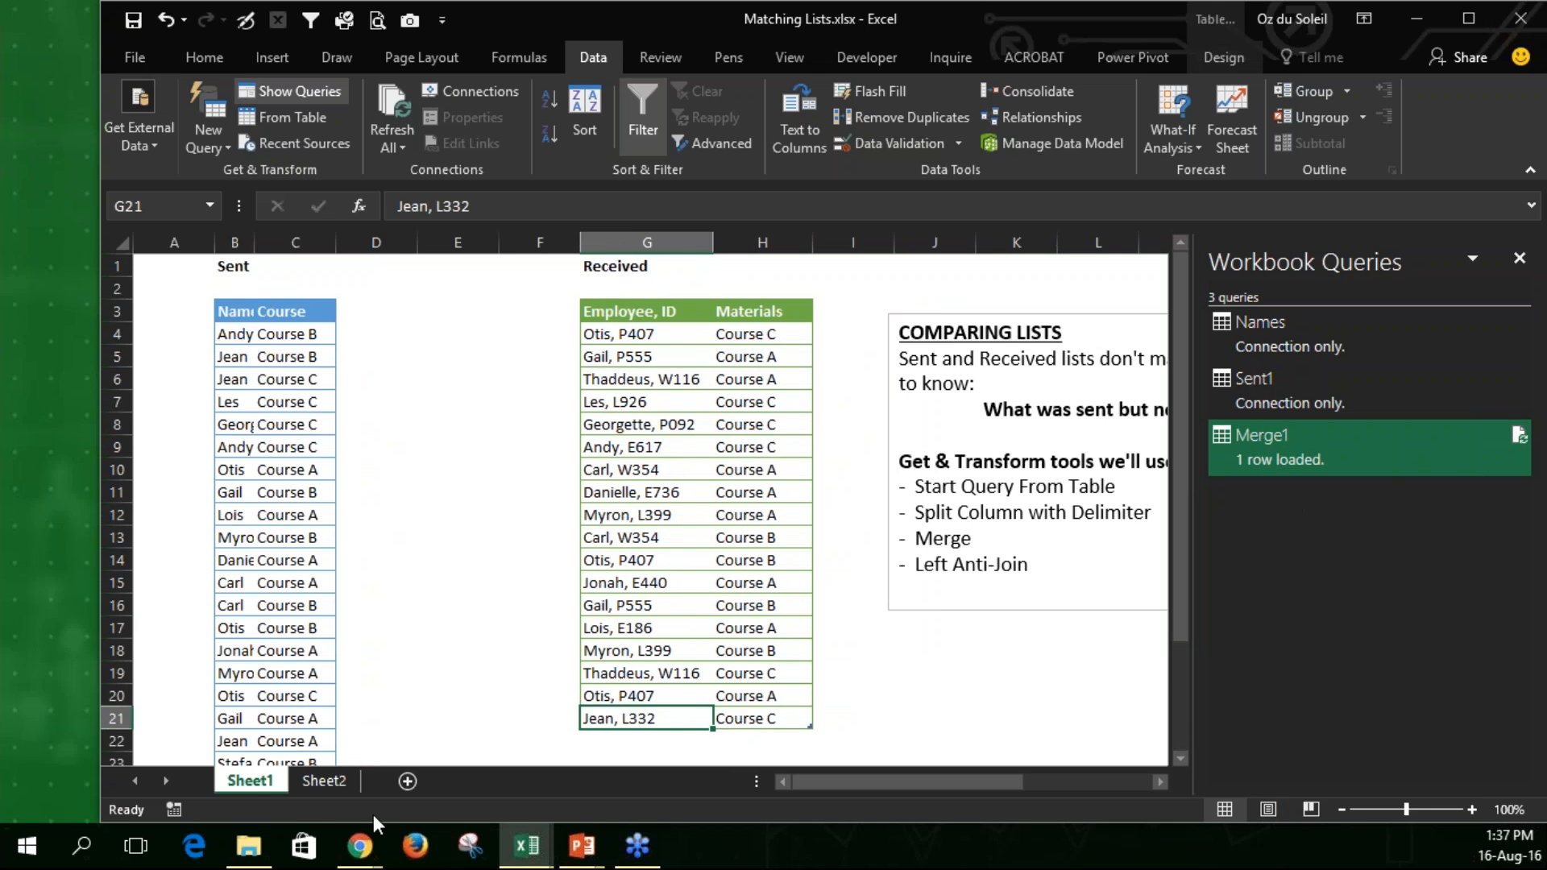
pyautogui.click(331, 785)
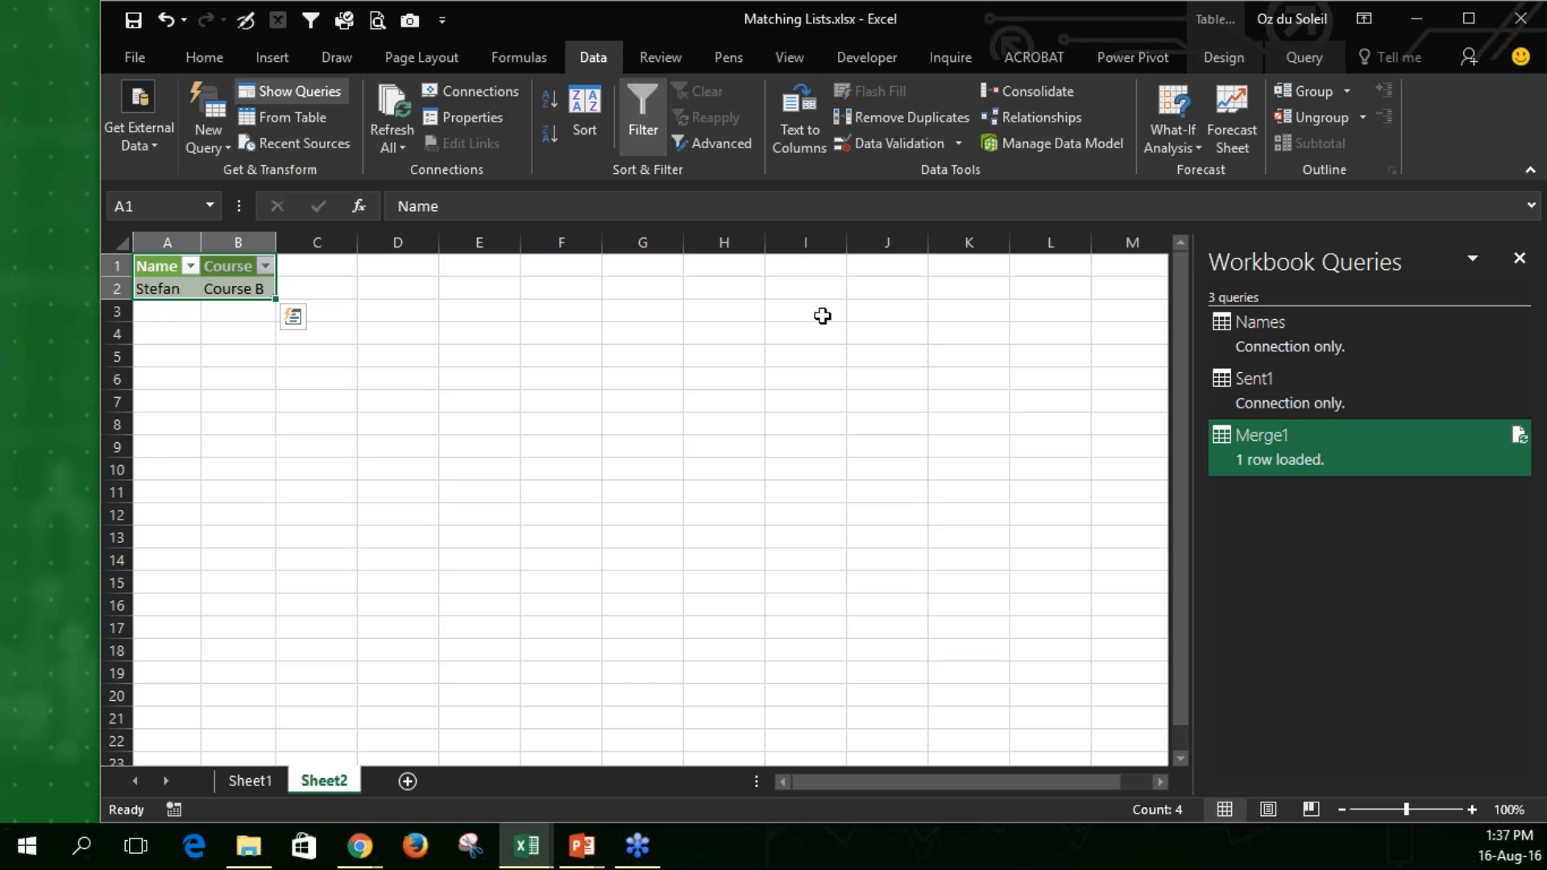
# - Open the Merge1 query in the Query Editor, expand the list of queries and examine Sent1 before returning to Merge1
pyautogui.moveTo(1289, 443)
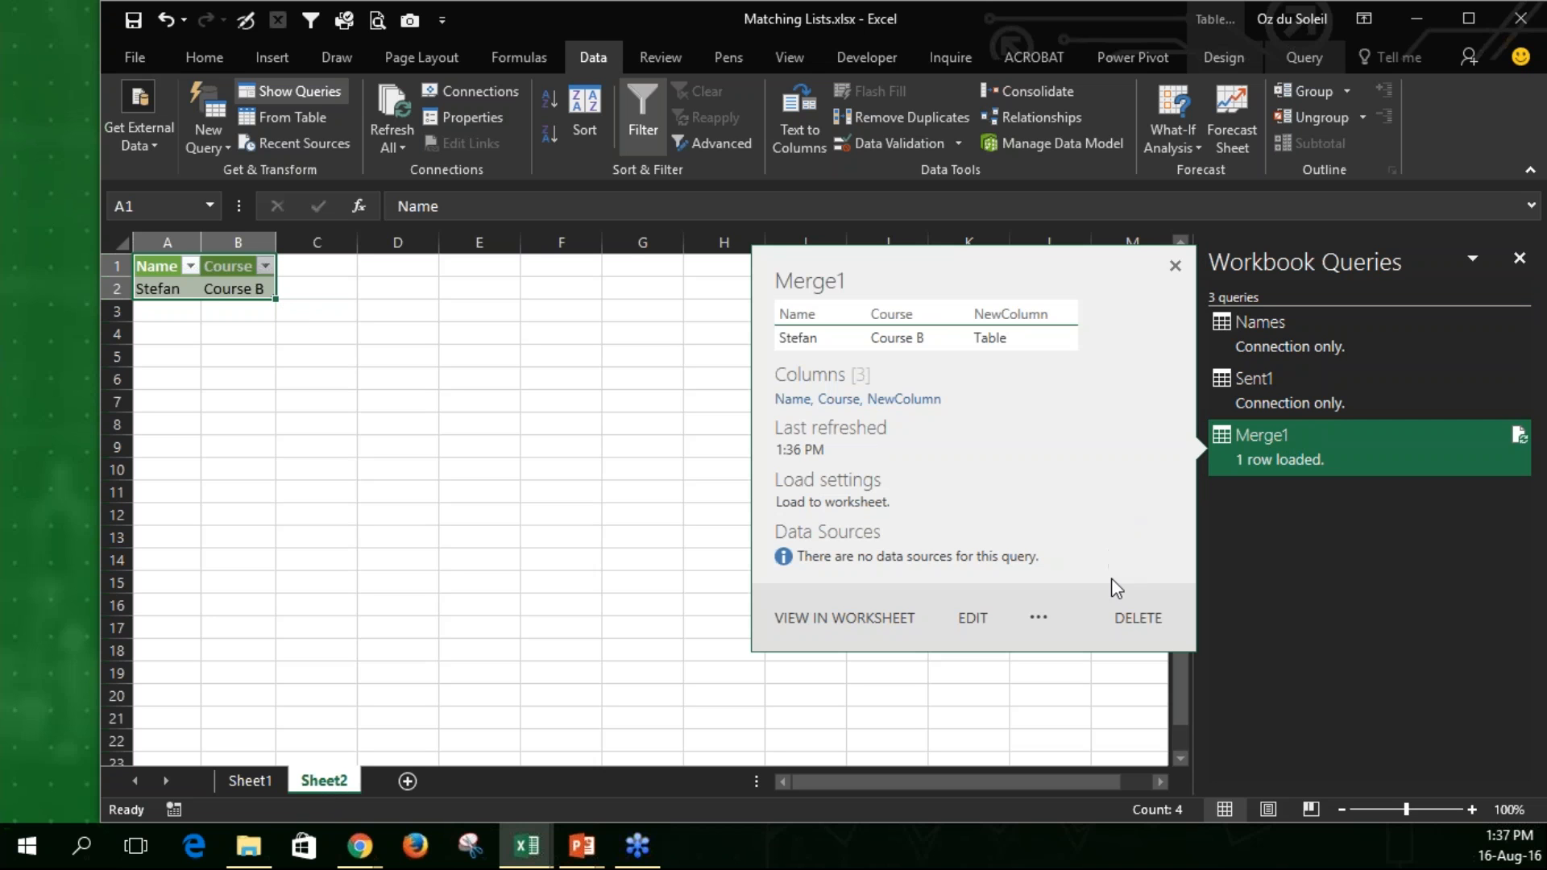
pyautogui.click(975, 617)
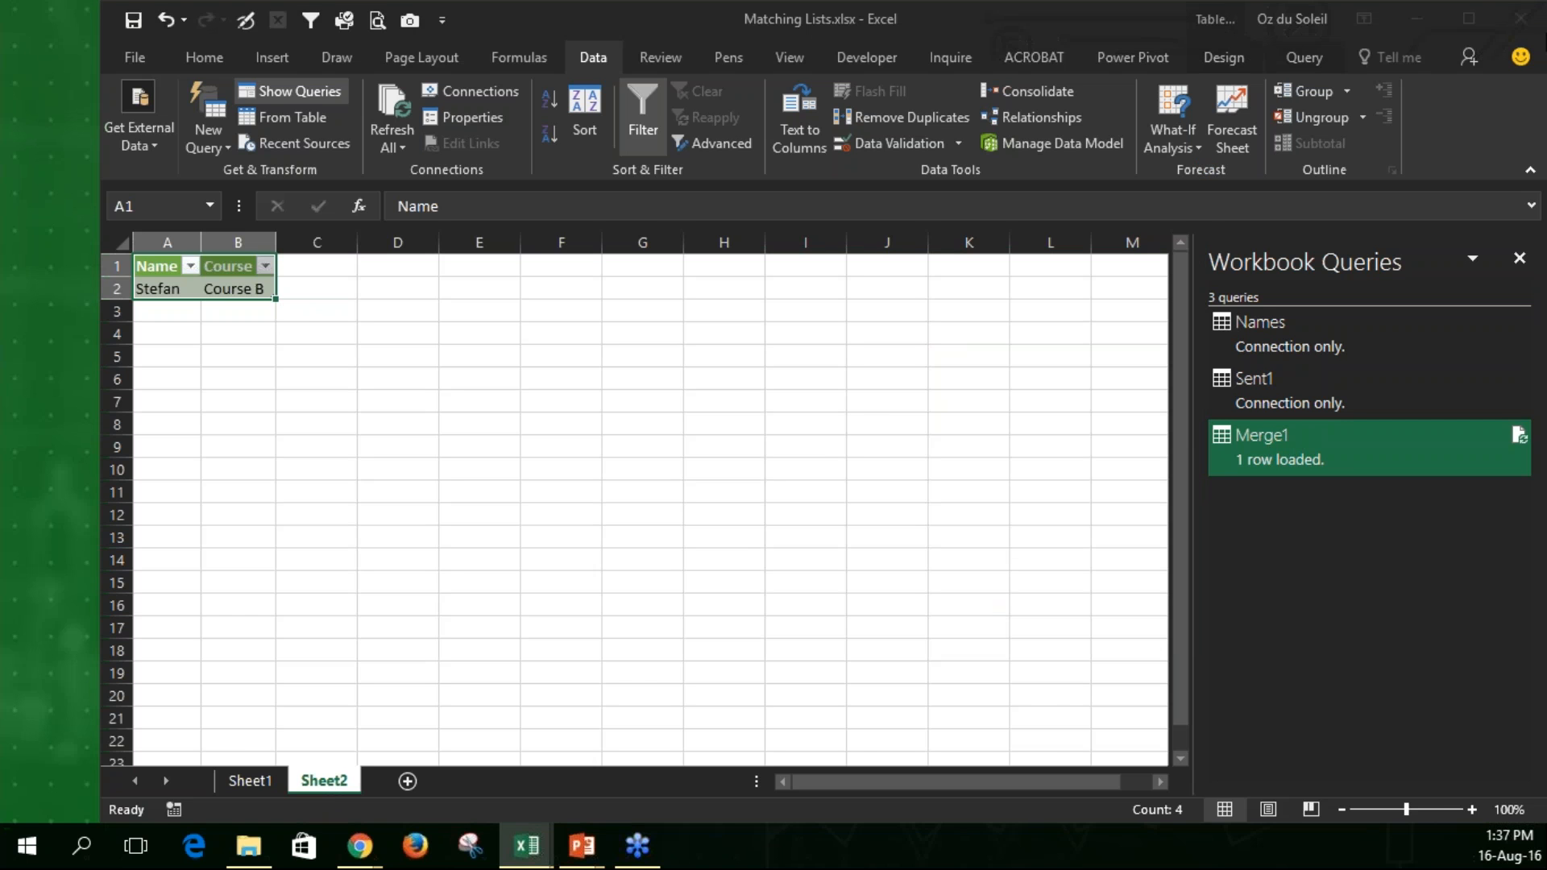
pyautogui.moveTo(1531, 516); pyautogui.dragTo(500, 54)
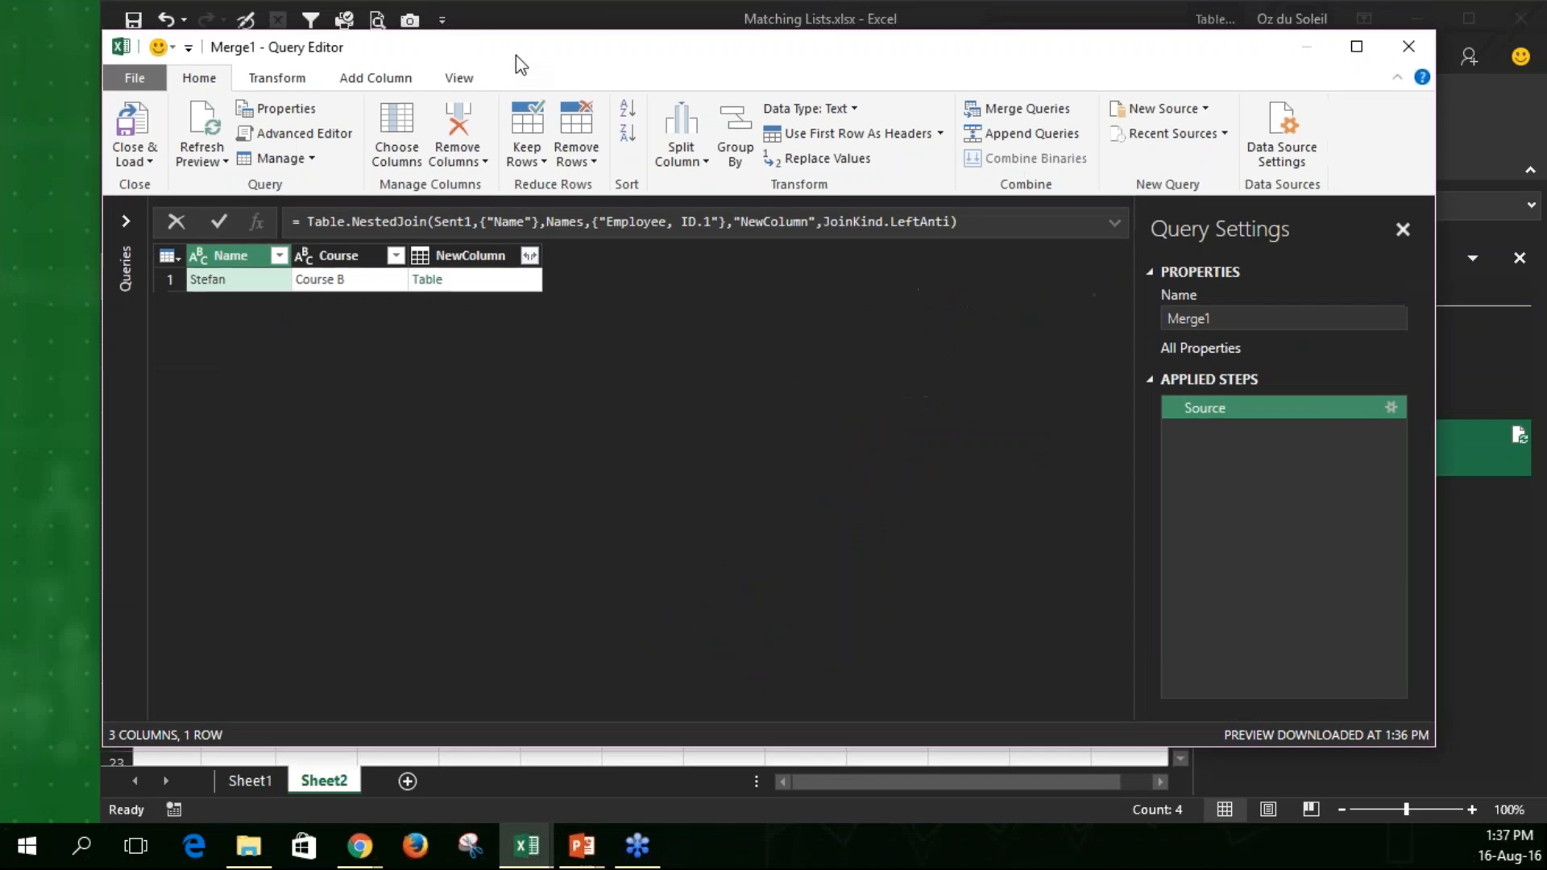
pyautogui.click(110, 220)
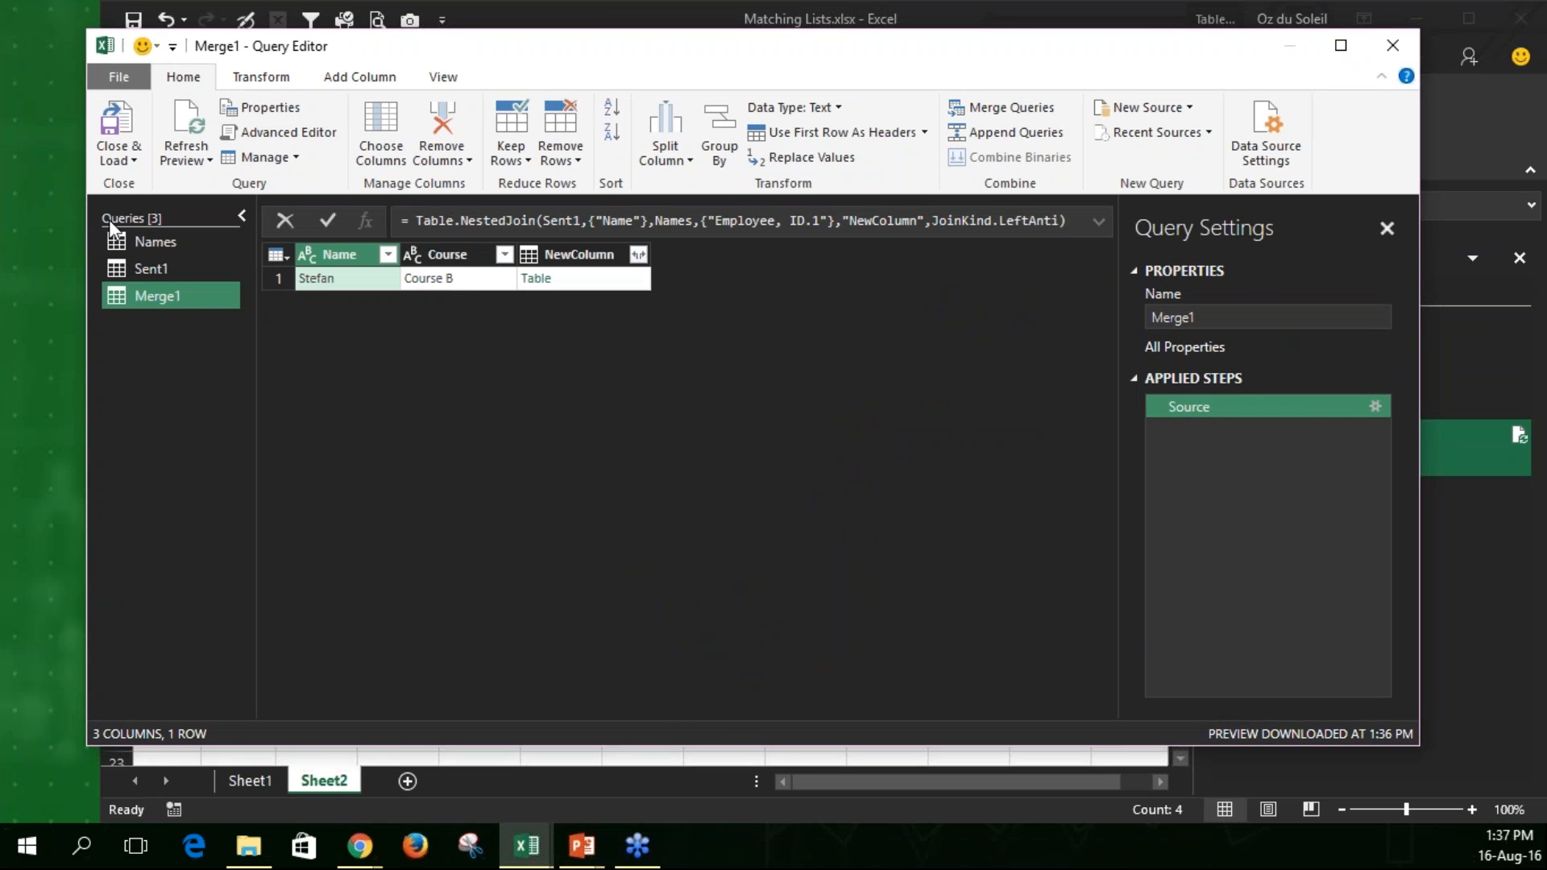
pyautogui.click(142, 271)
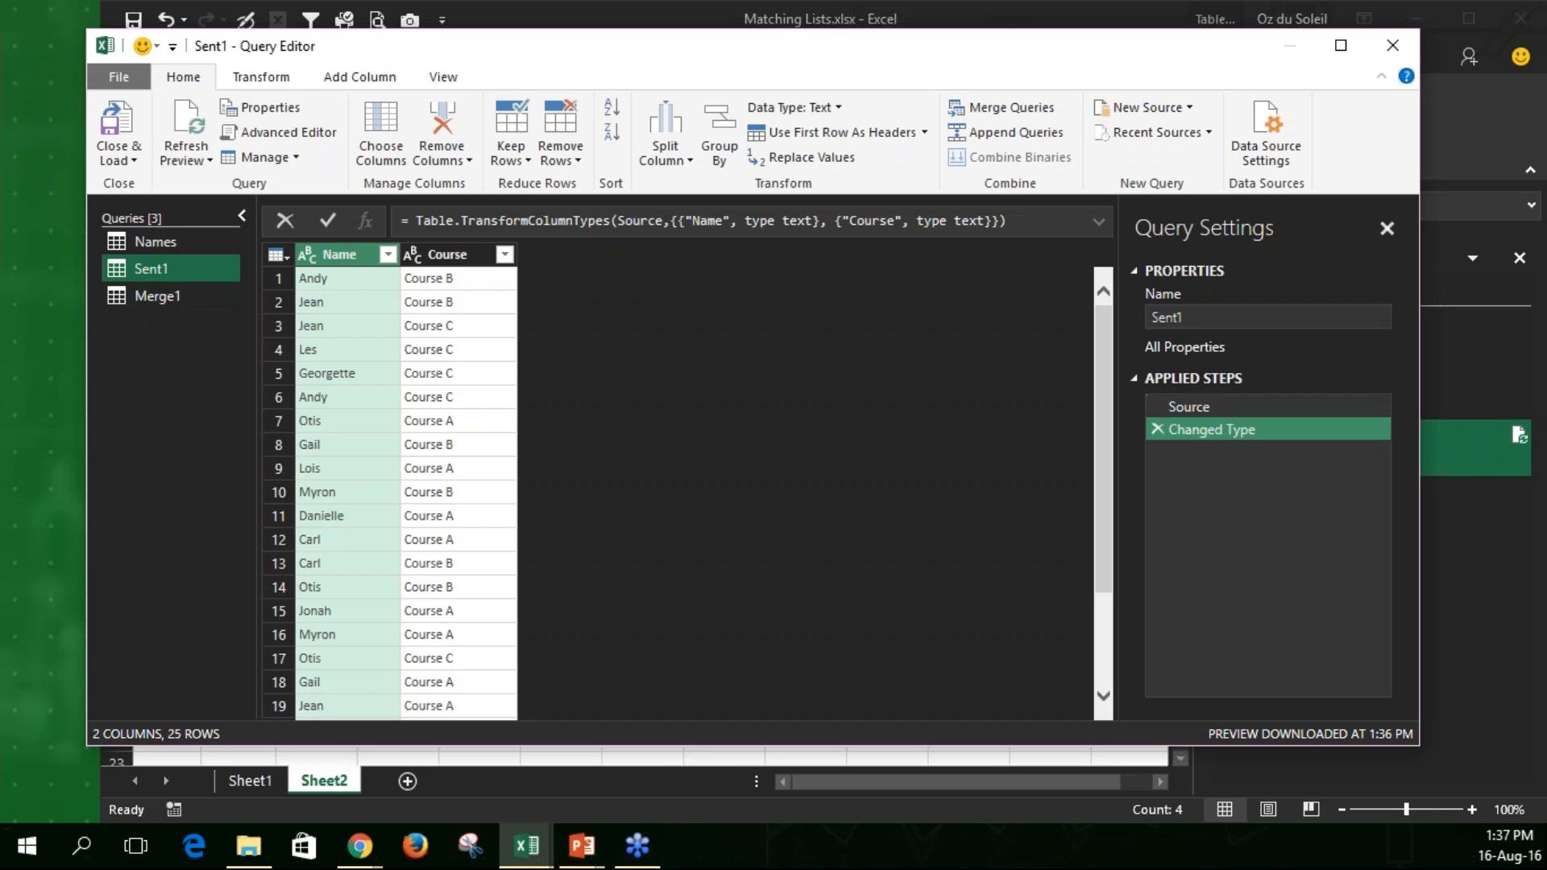
pyautogui.click(153, 297)
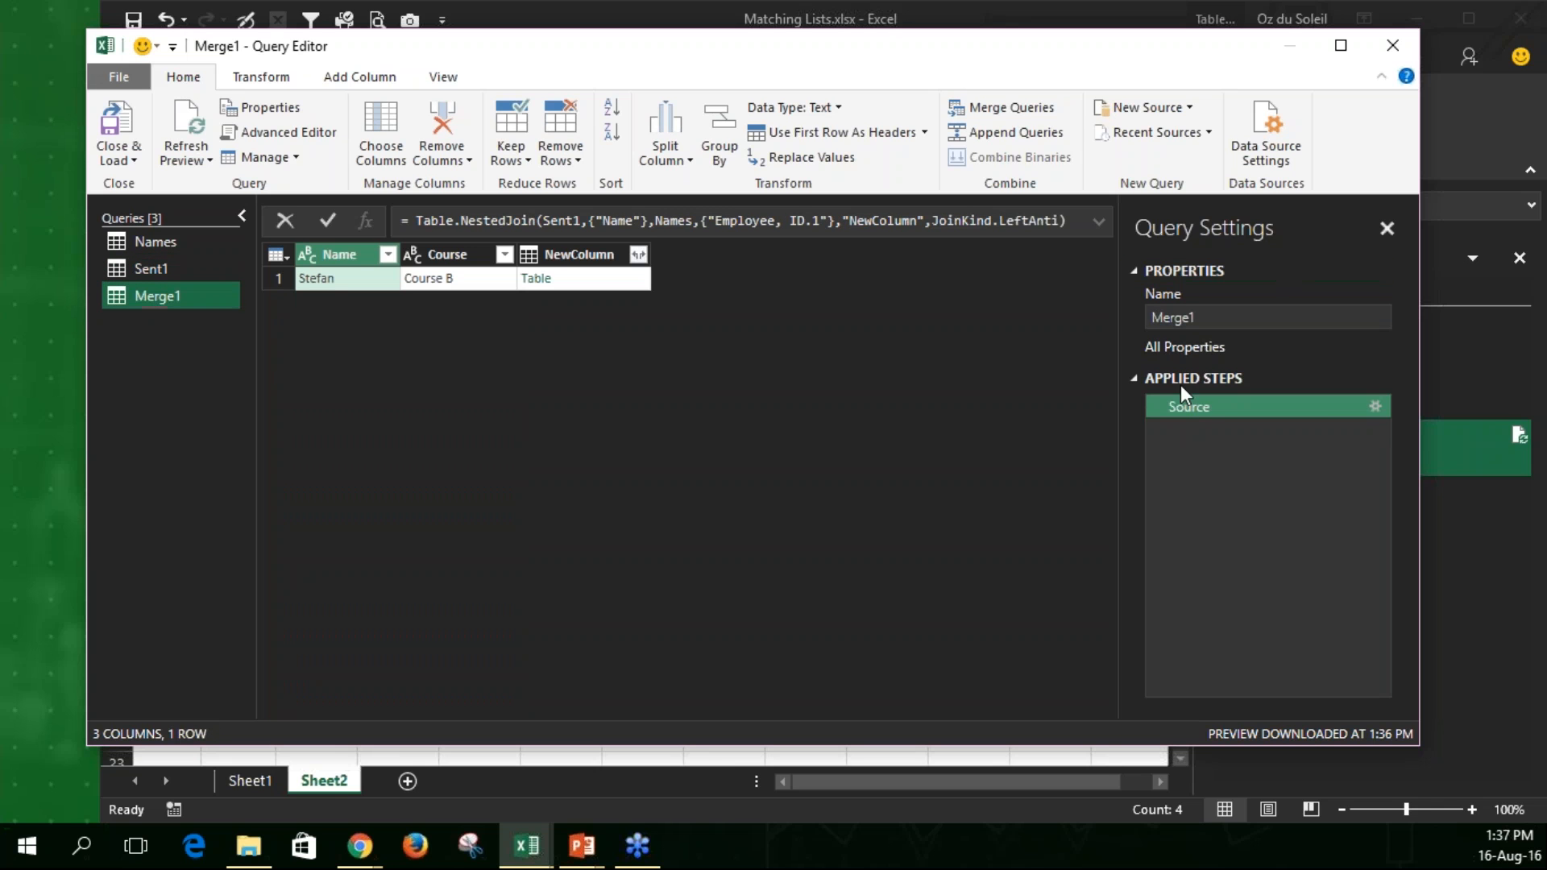
# - Examine the merge settings and join kinds of Merge1's Source step, leaving the Left Anti join unchanged
pyautogui.click(1376, 407)
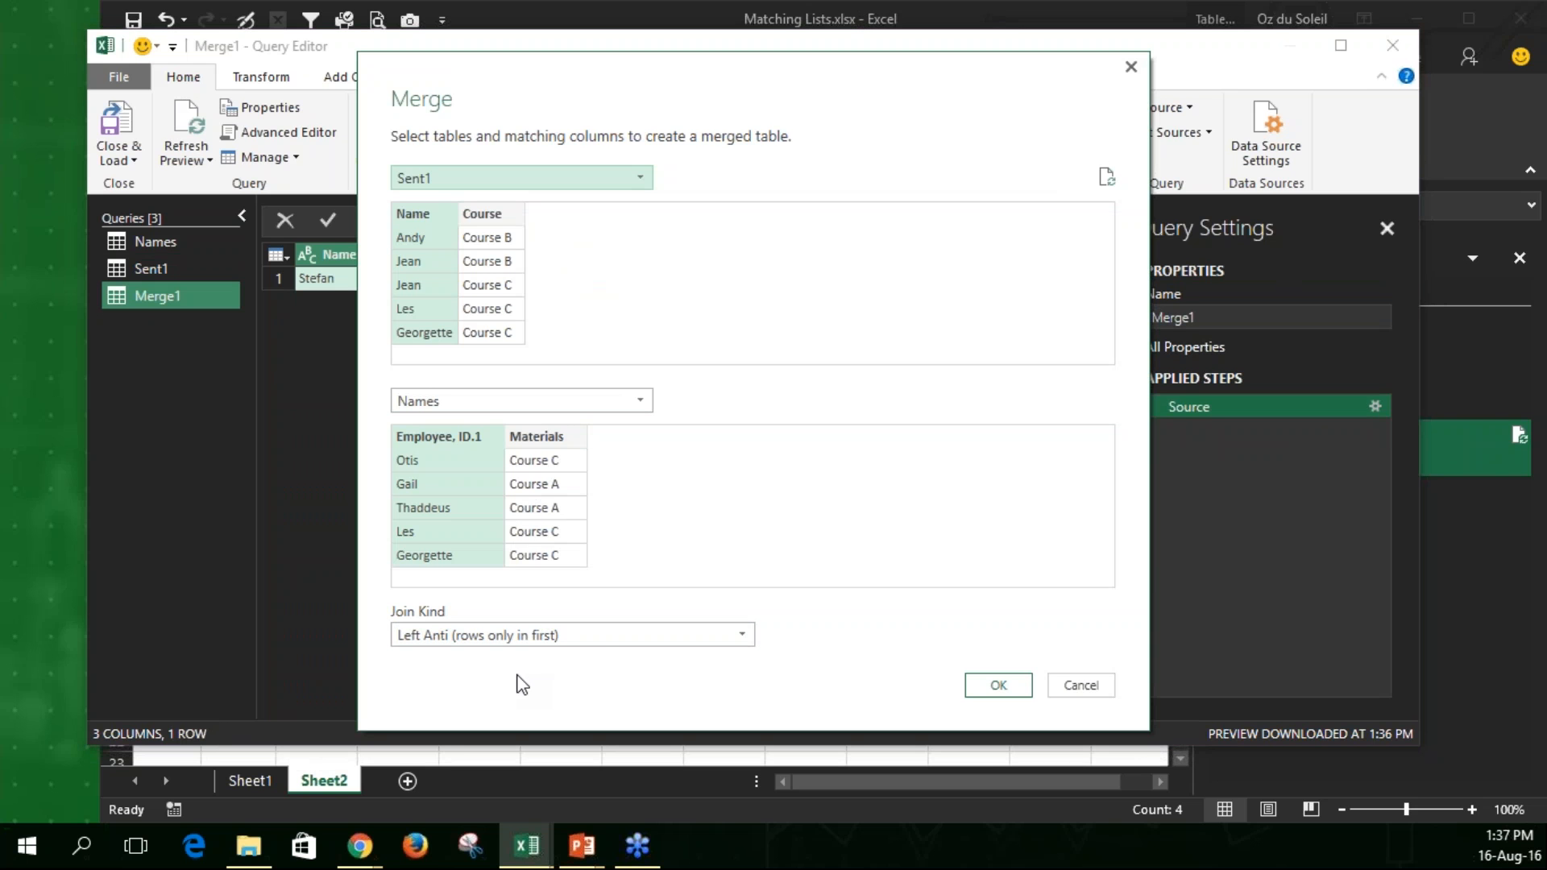
pyautogui.click(596, 641)
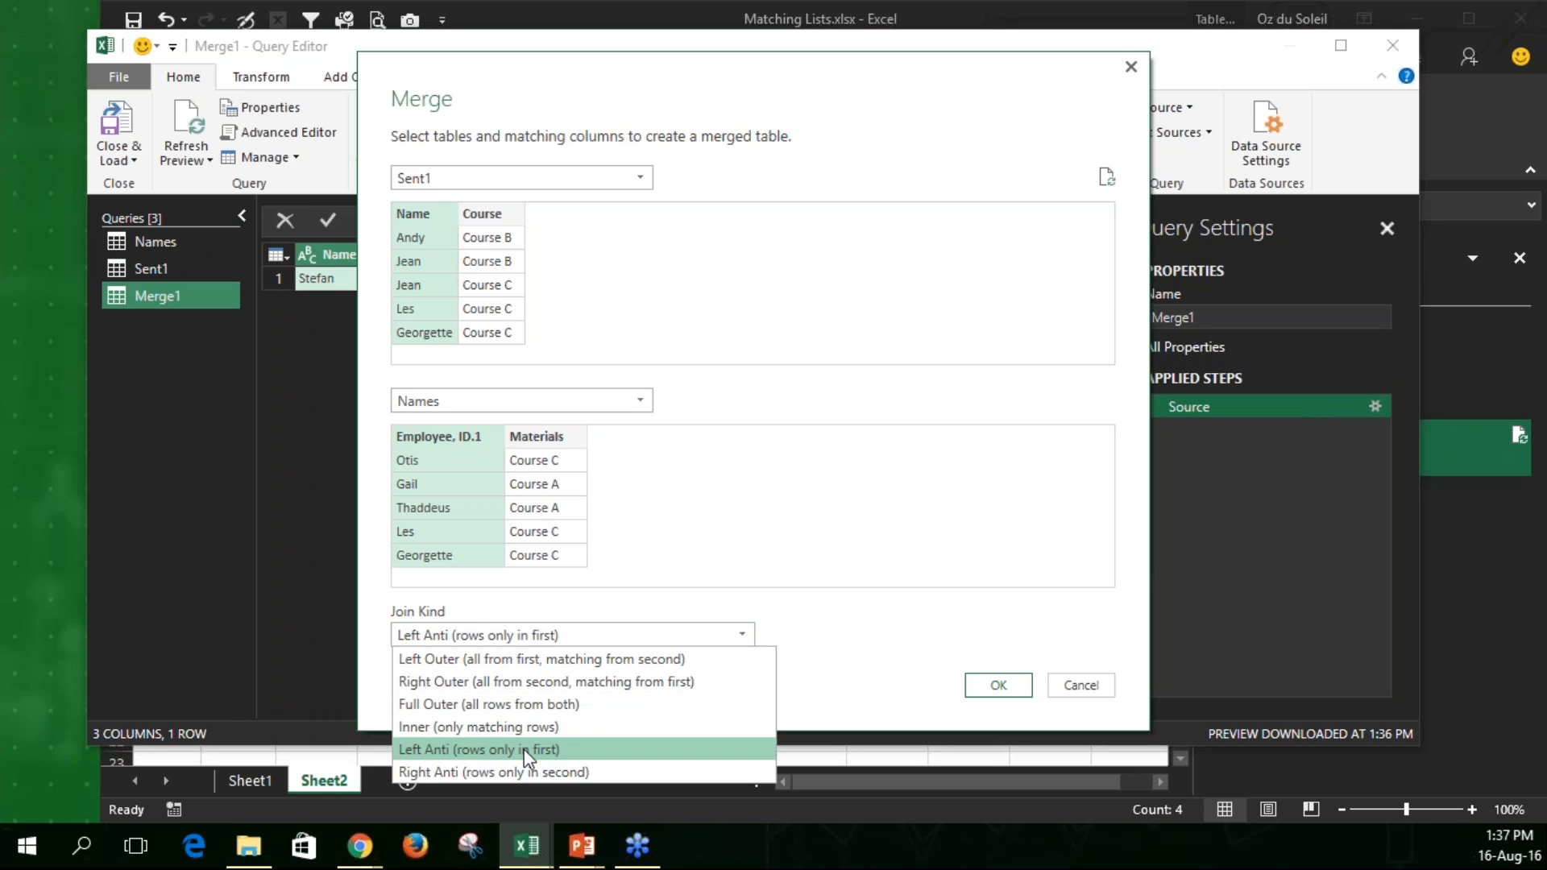
pyautogui.click(1081, 685)
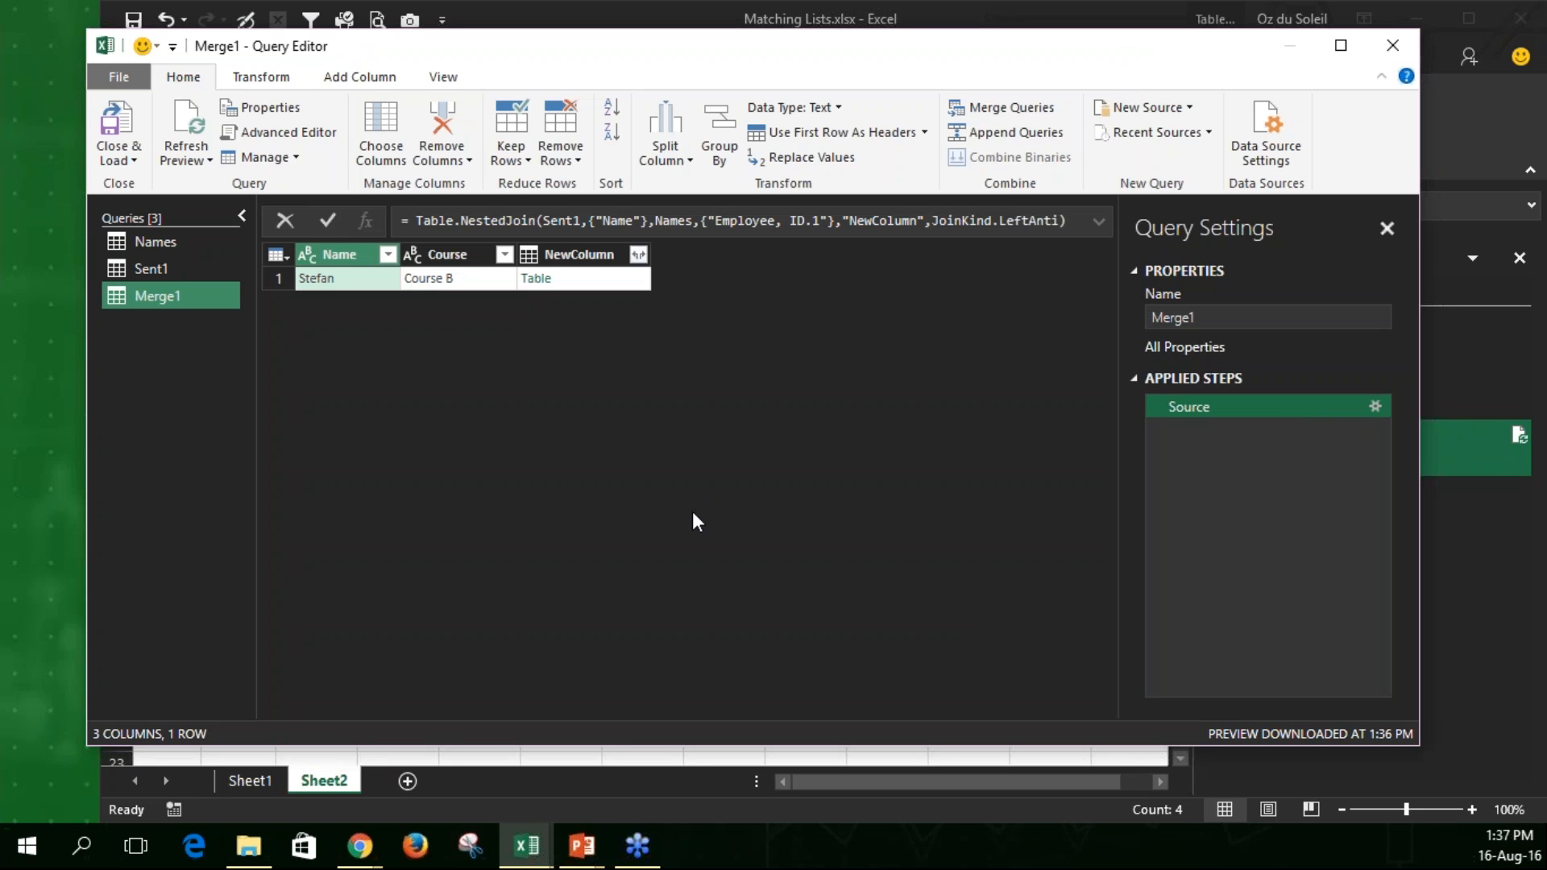
# - Examine the Names query, close and load the Query Editor, and return to the lists on Sheet1
pyautogui.click(161, 242)
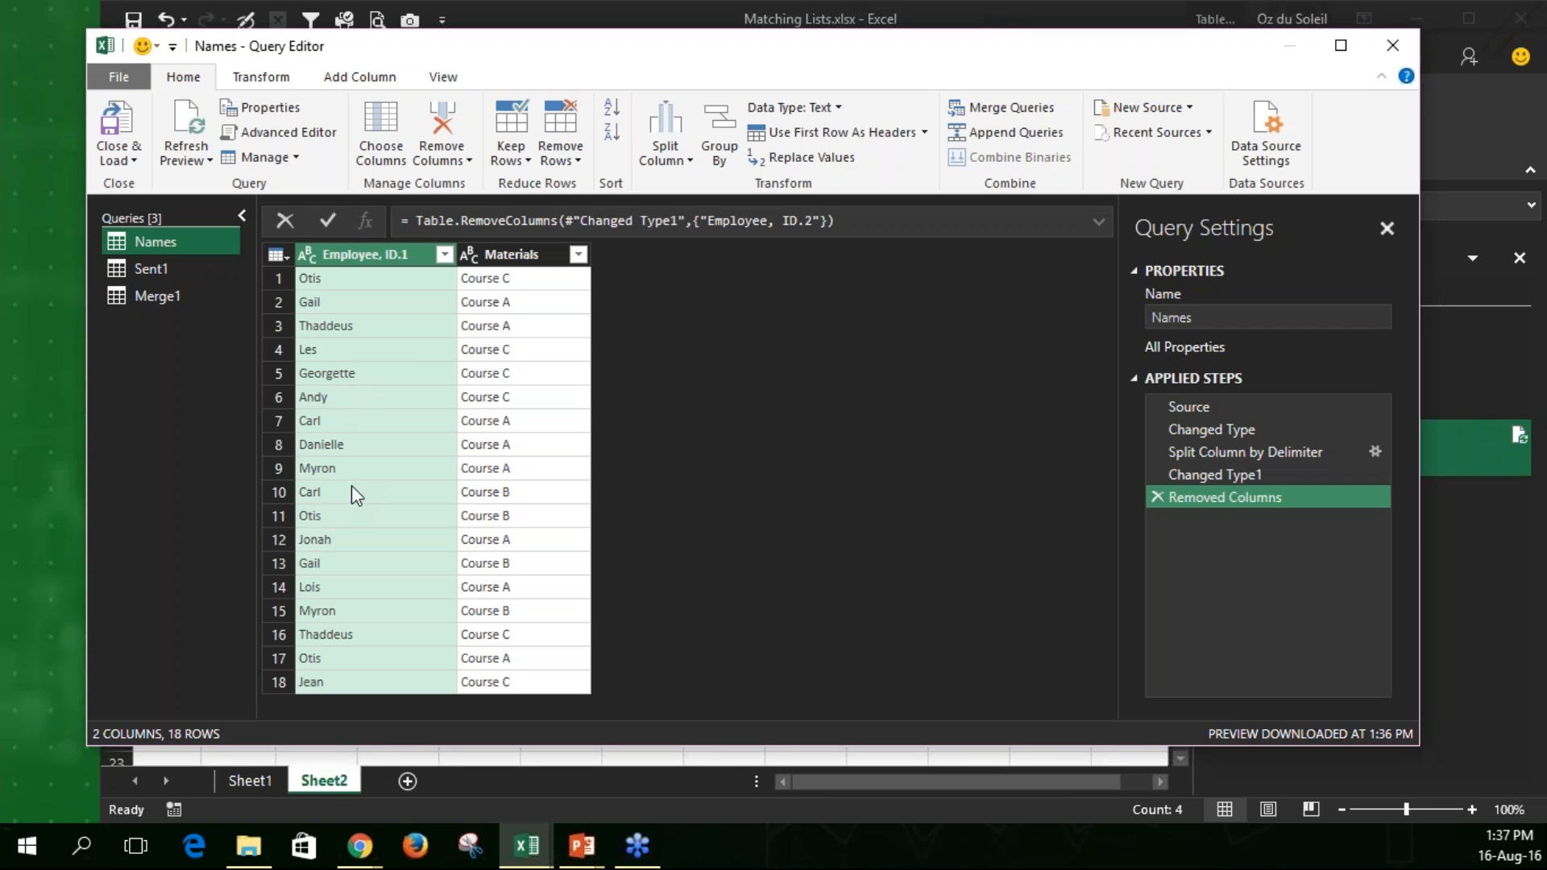
pyautogui.click(117, 119)
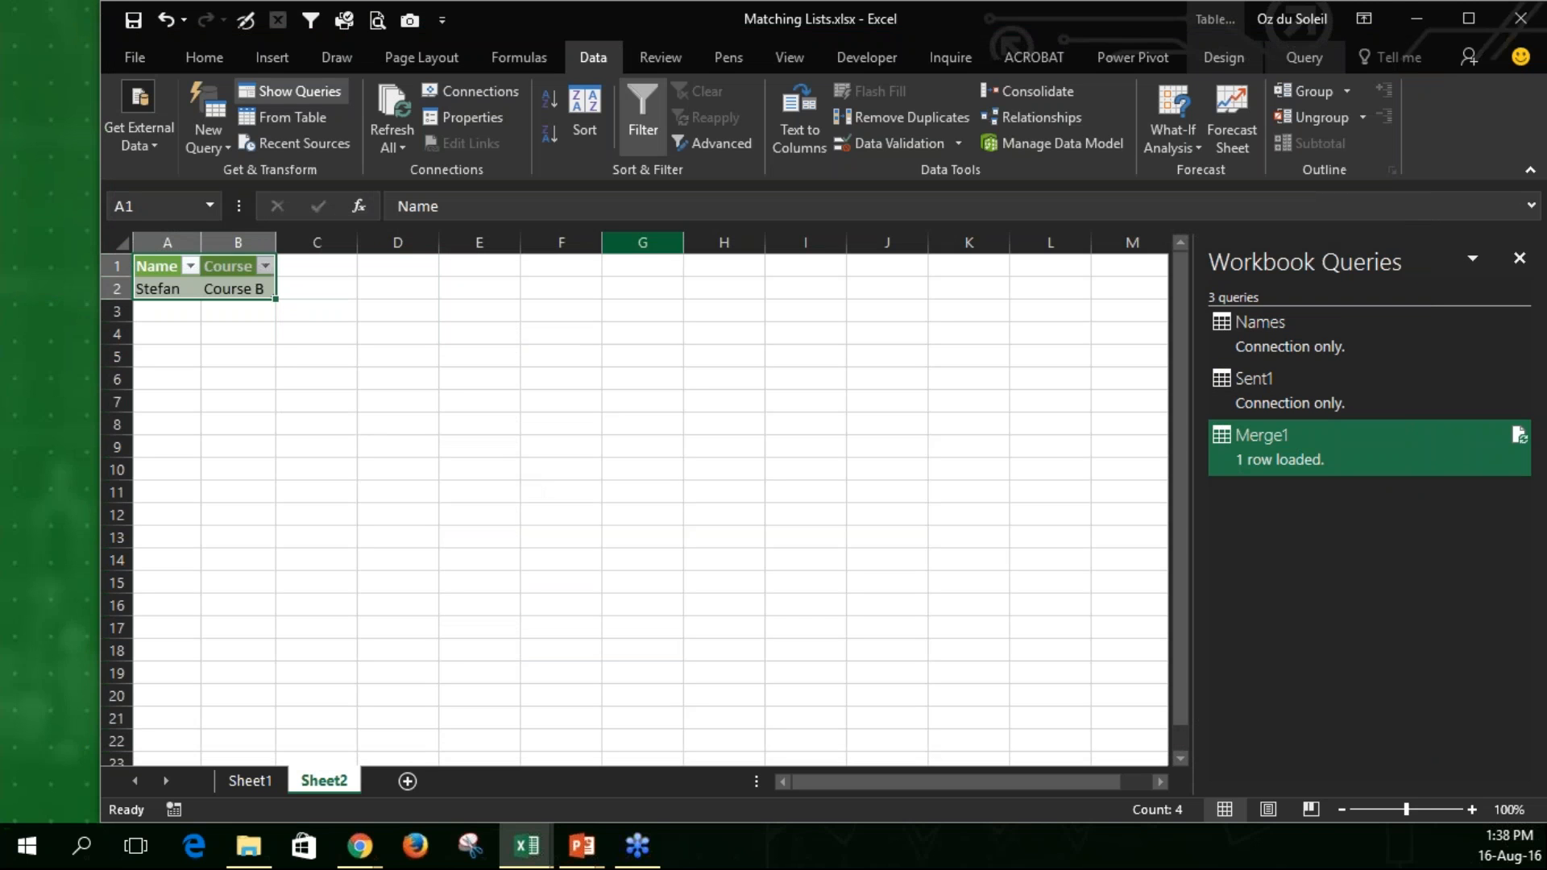
pyautogui.moveTo(646, 4); pyautogui.dragTo(594, 10)
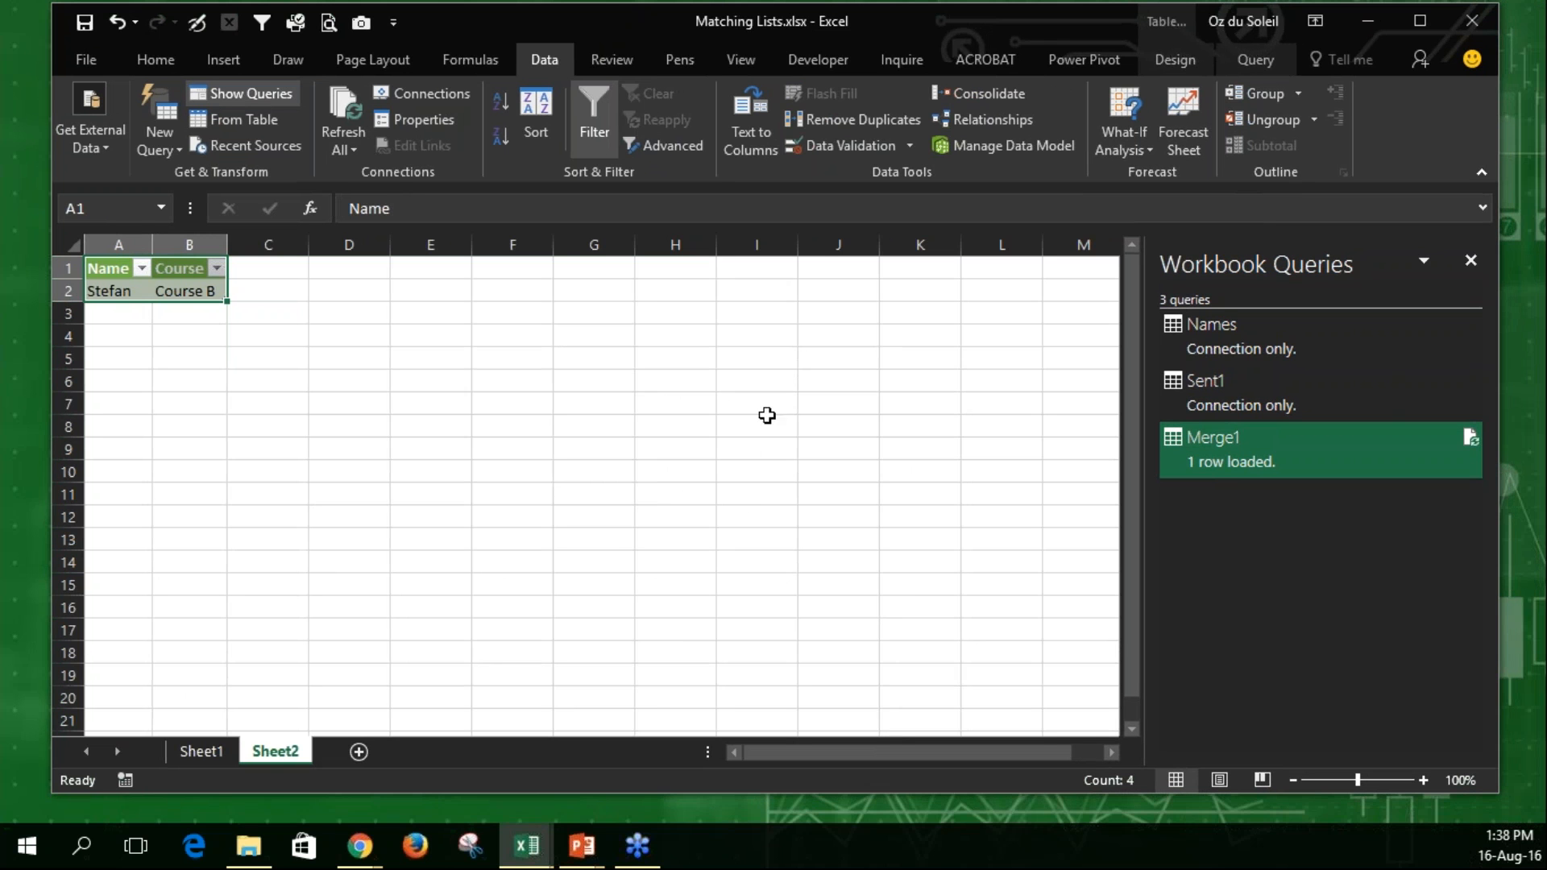
pyautogui.moveTo(1236, 345)
pyautogui.click(207, 753)
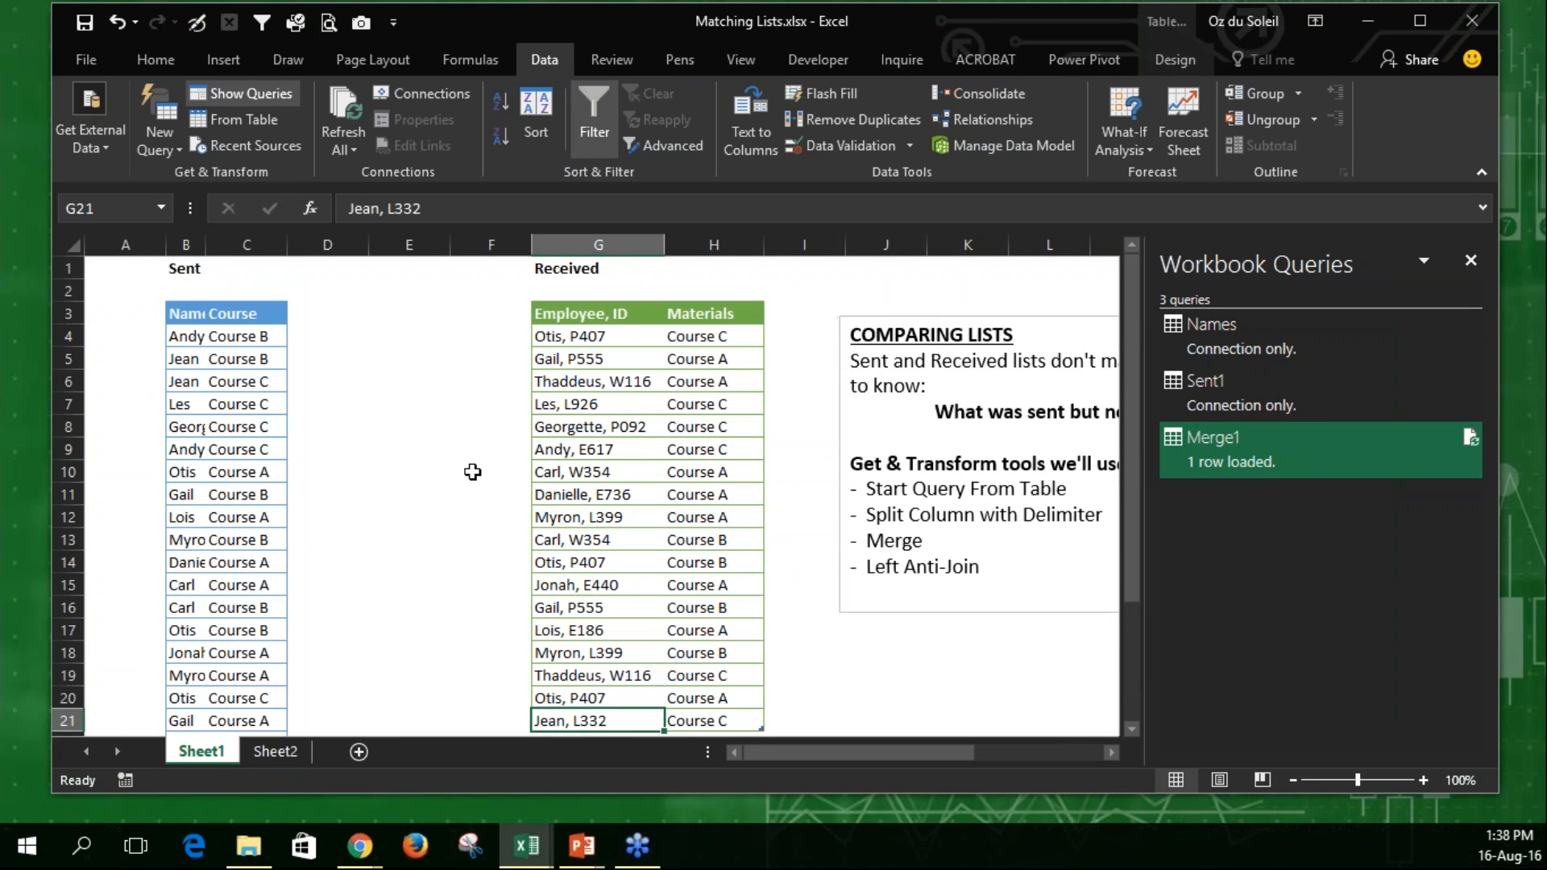